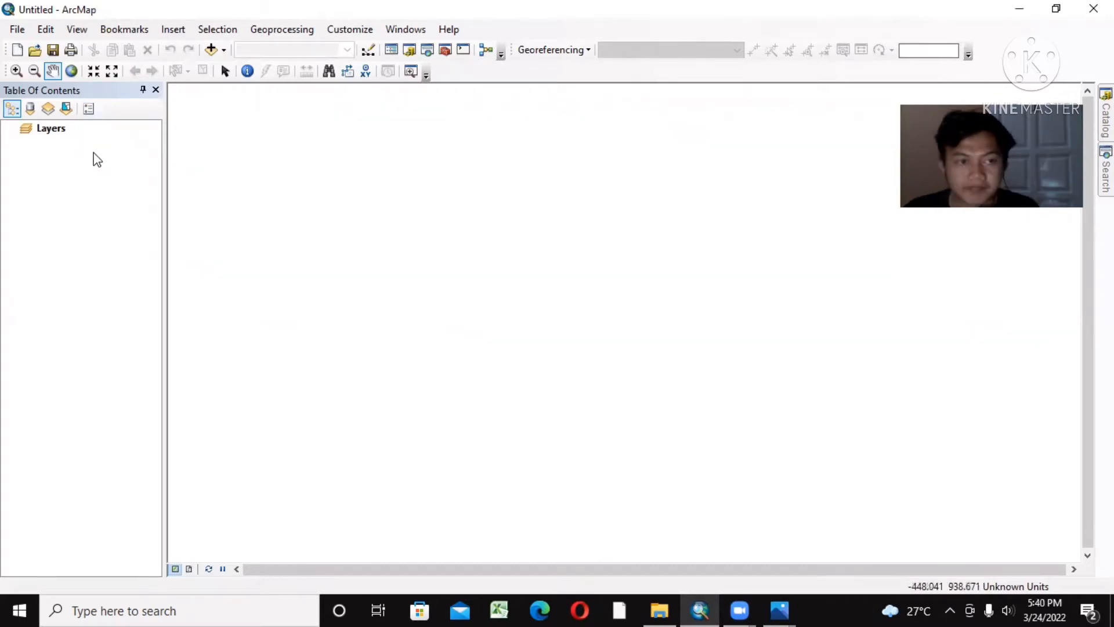
Step: Set the data frame's coordinate system to WGS 1984
click(53, 128)
double_click(53, 128)
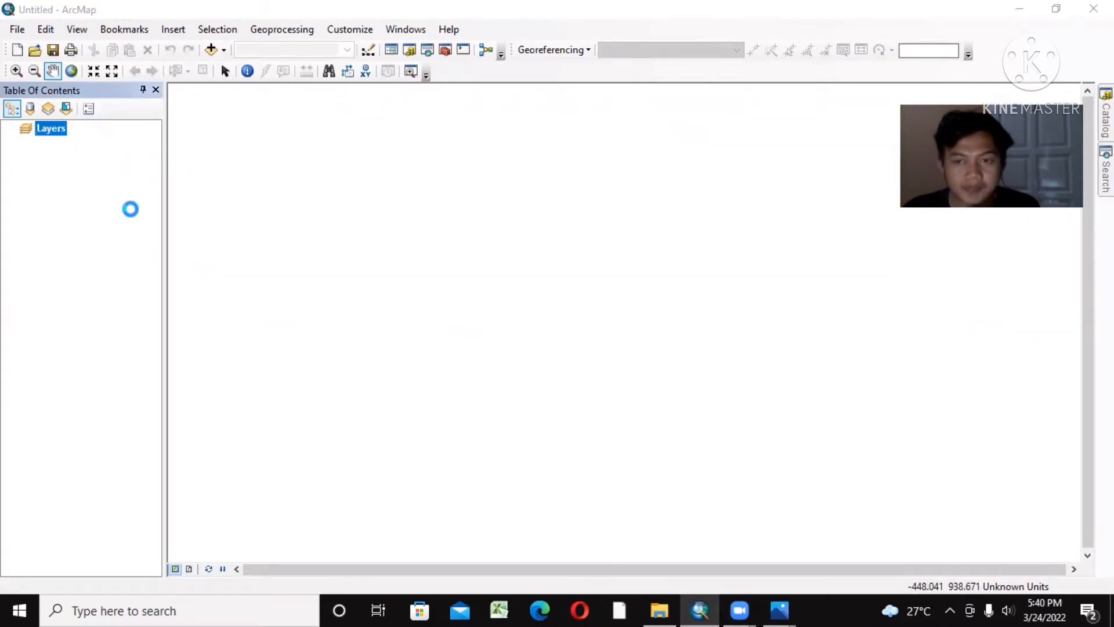
click(461, 167)
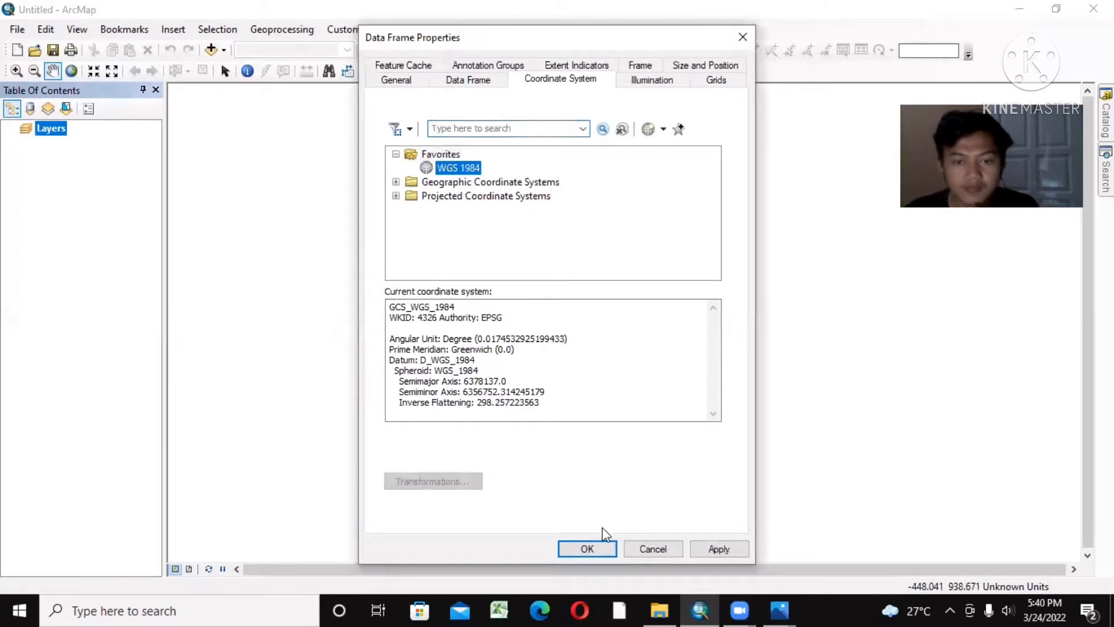
click(588, 548)
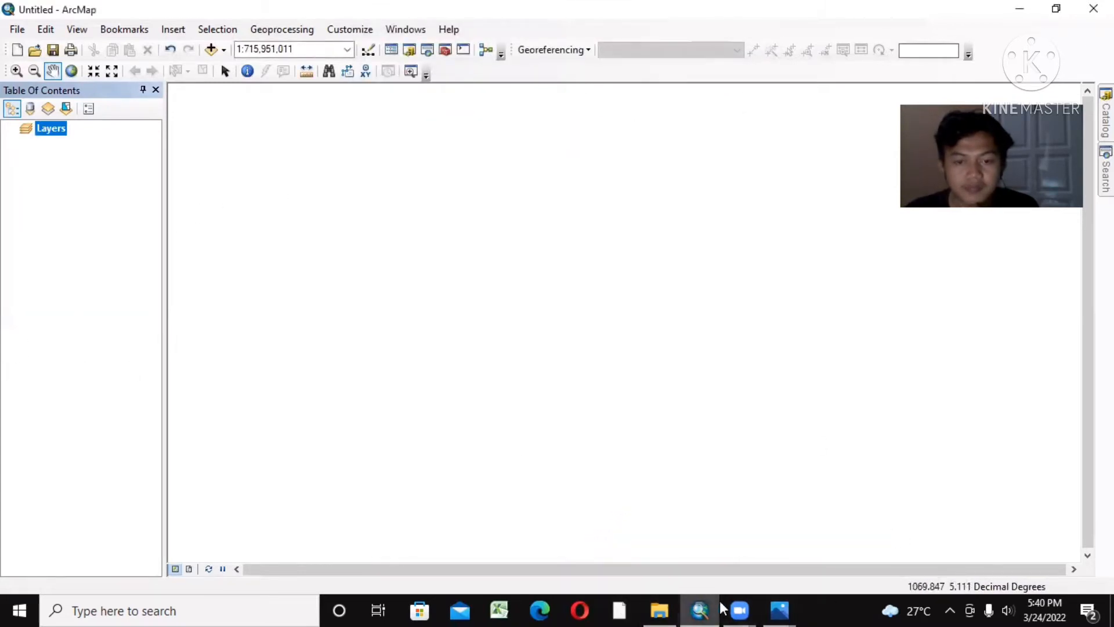
Step: Add the RBI_LEMBAR CILEDUG_CIREBON map image from the UTS SIG folder to the data frame
mouse_move(737, 609)
click(659, 609)
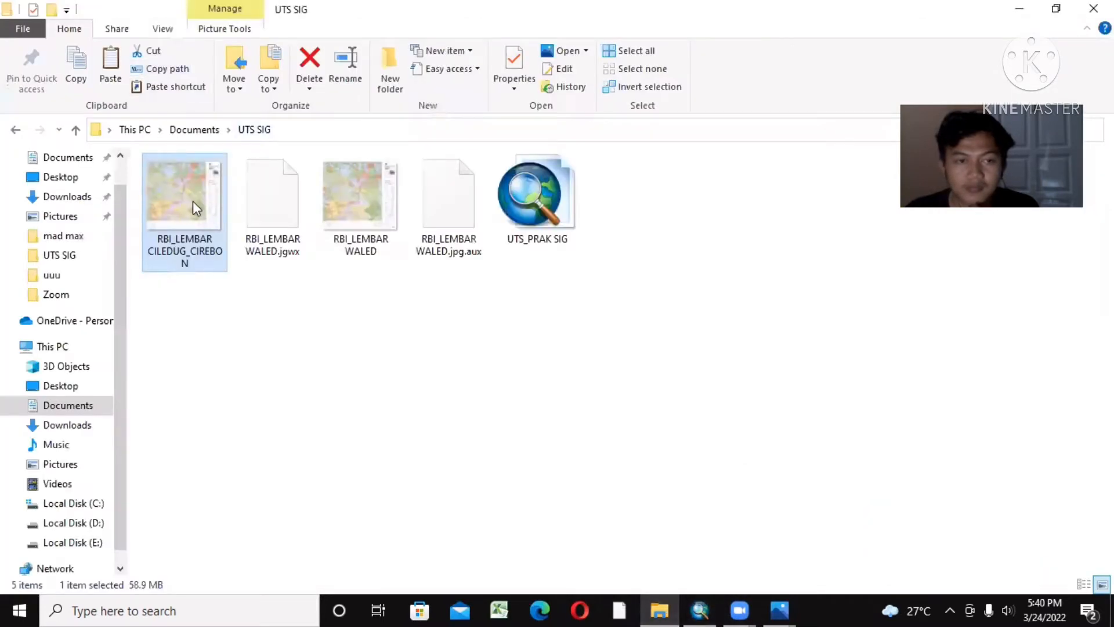
drag(193, 201, 637, 295)
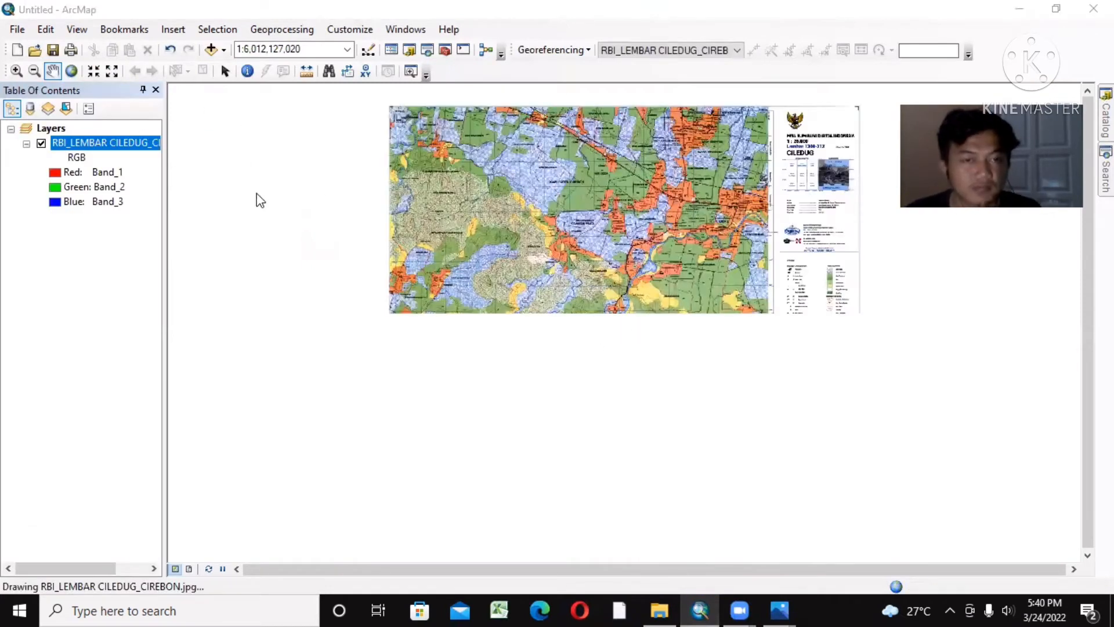
click(672, 377)
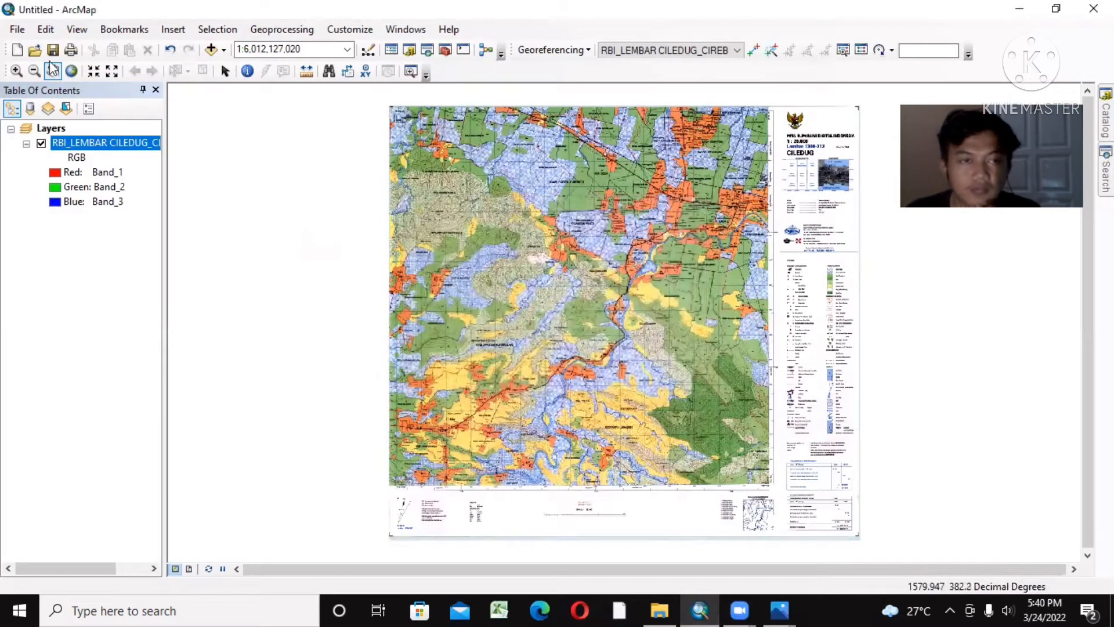
Step: Place the first georeferencing control point on the map's upper-left grid intersection, labelled 06°52'30"S and 108°37'30"T
click(16, 71)
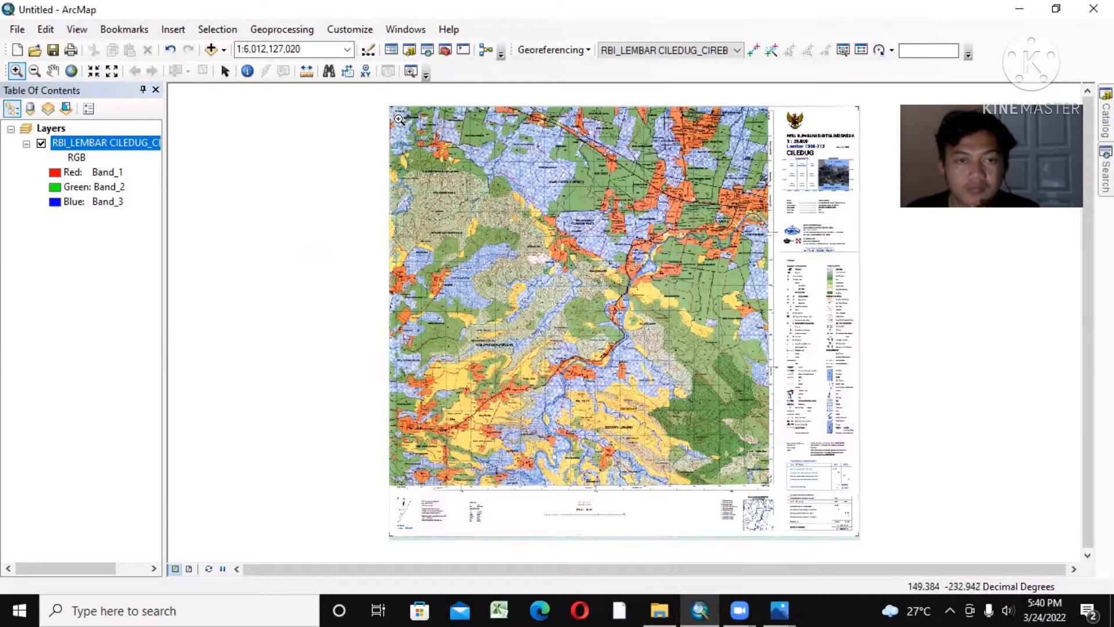
click(399, 119)
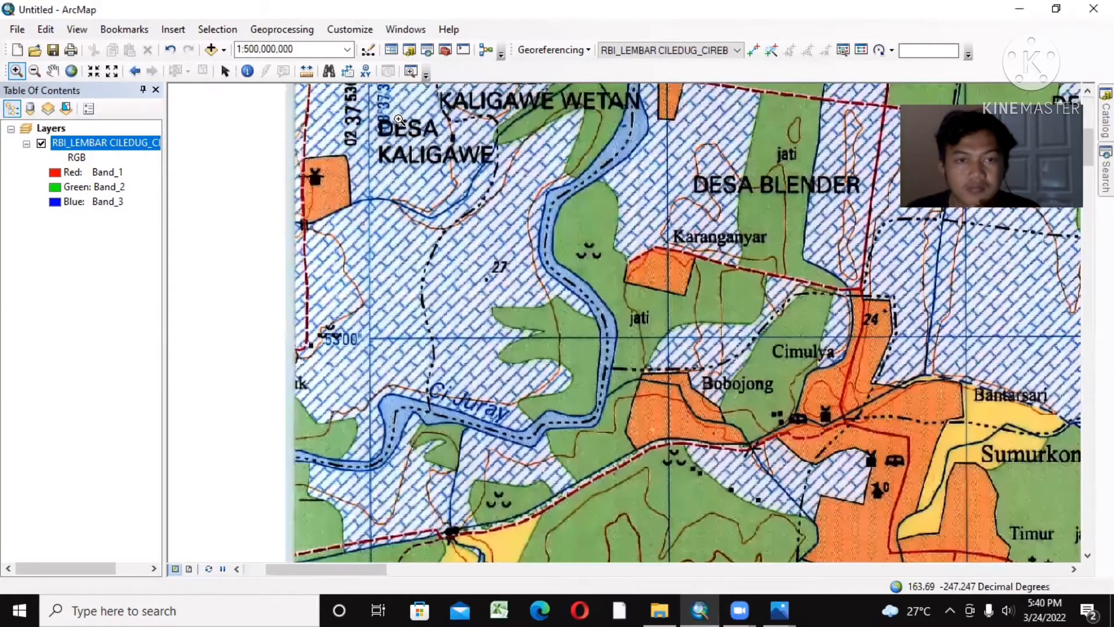
click(54, 71)
drag(385, 156, 432, 388)
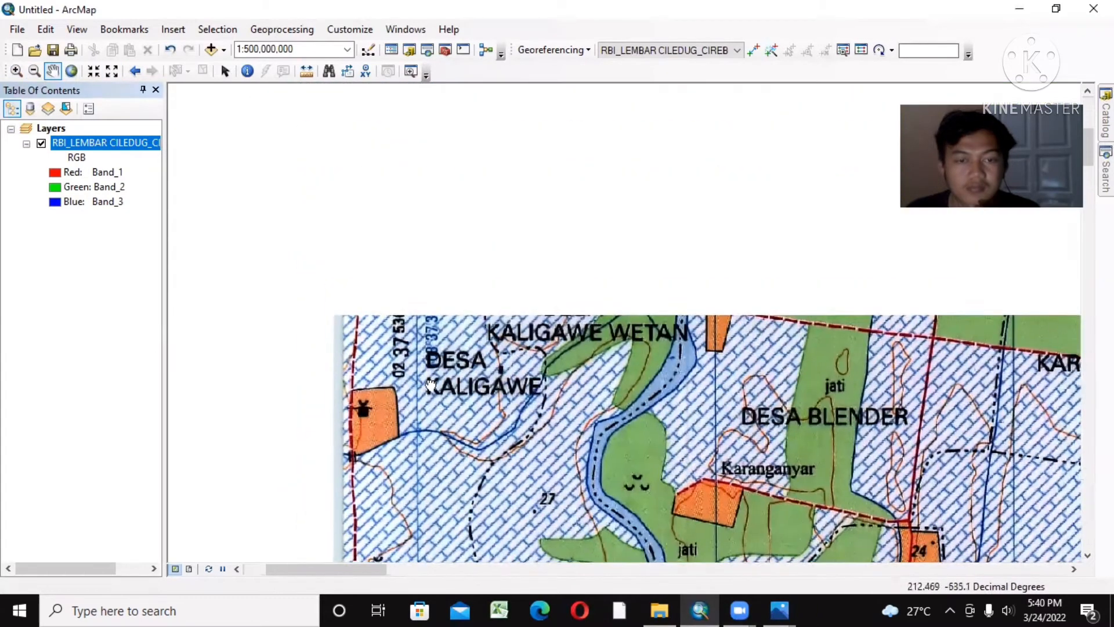
drag(442, 251, 441, 182)
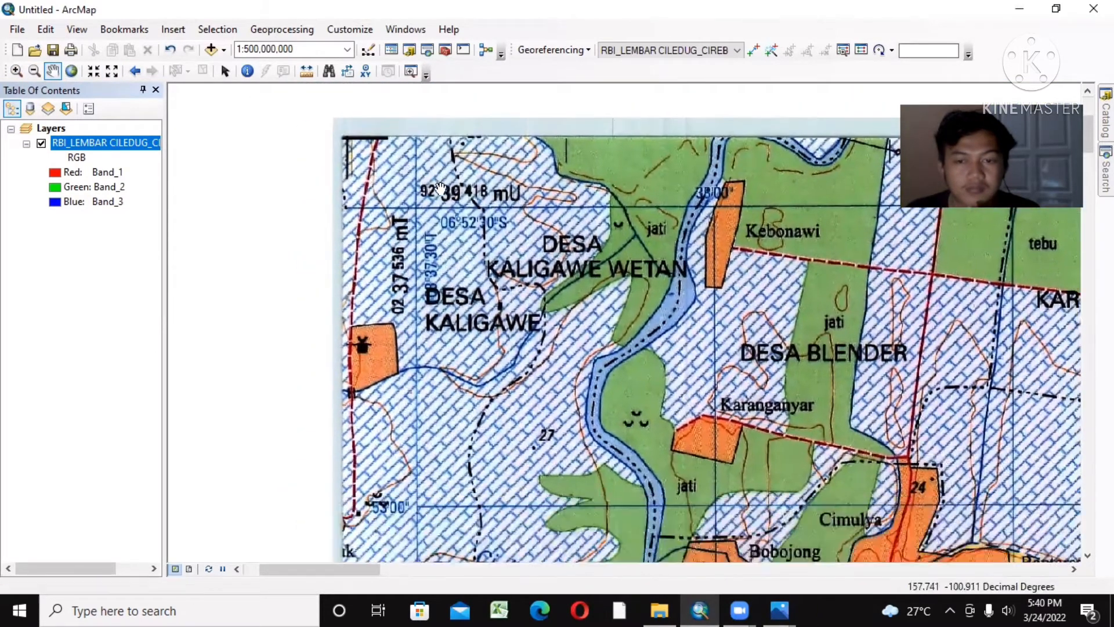
drag(449, 268, 383, 161)
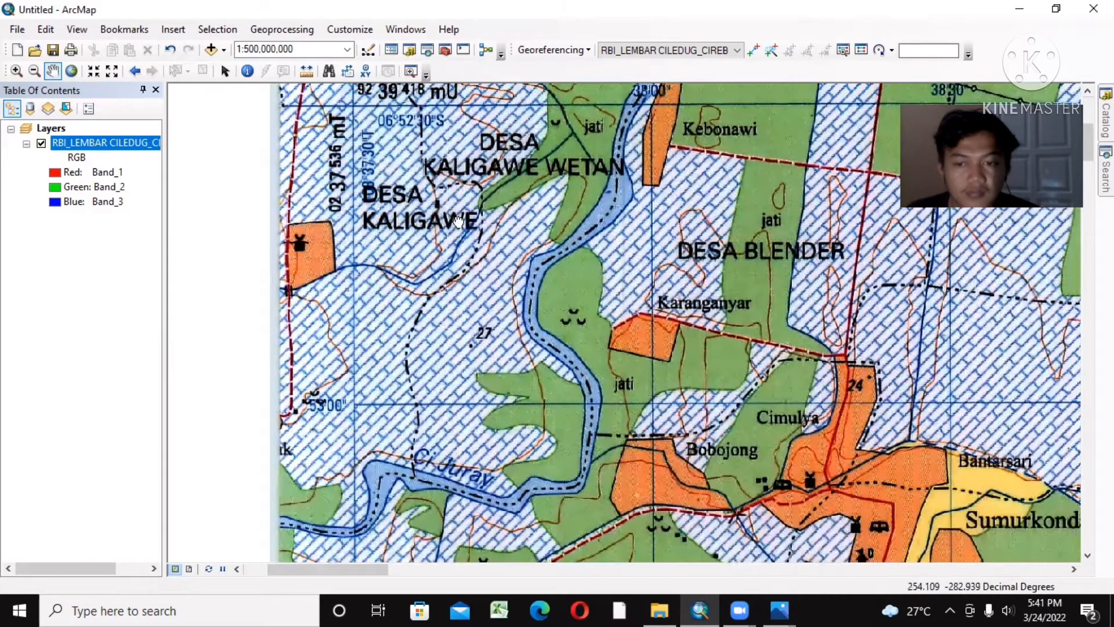
drag(442, 208, 519, 284)
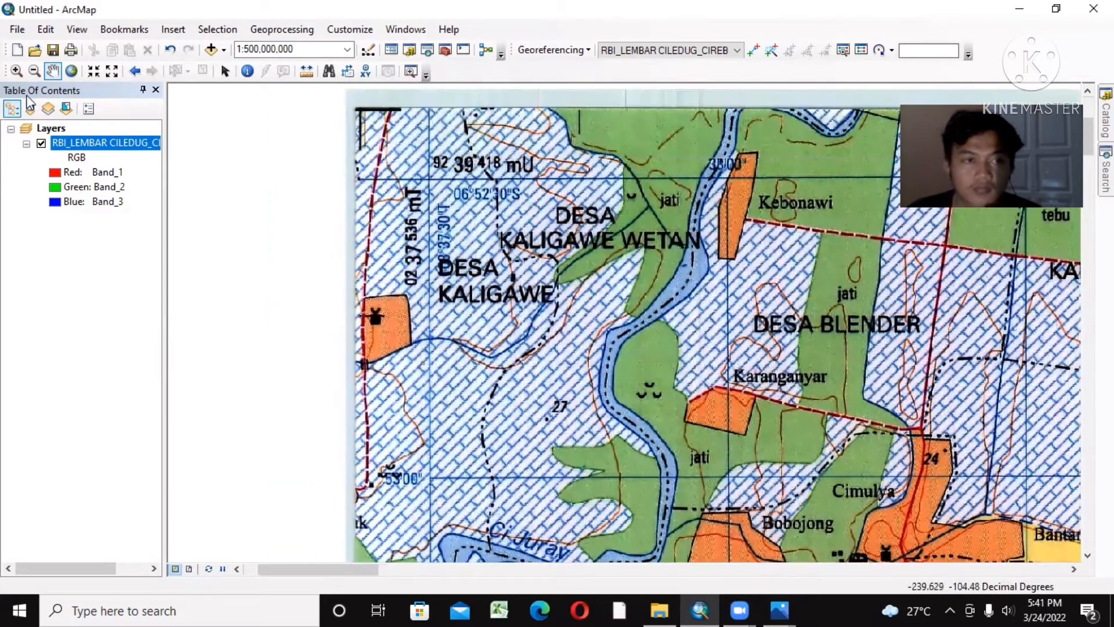
click(17, 71)
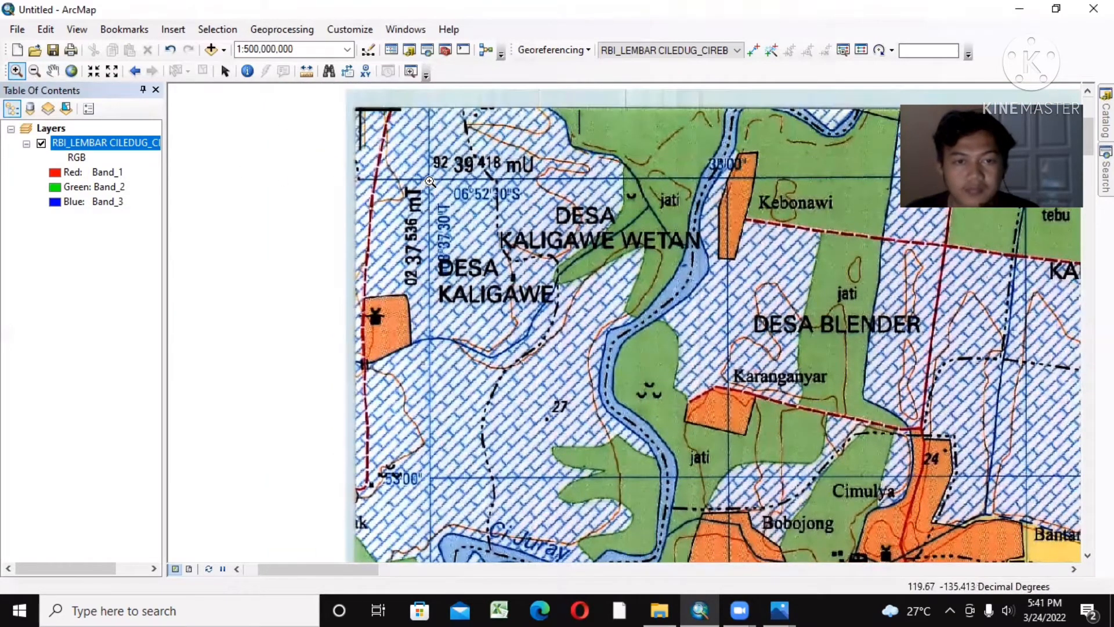
scroll(430, 181, up, 1)
scroll(428, 180, up, 4)
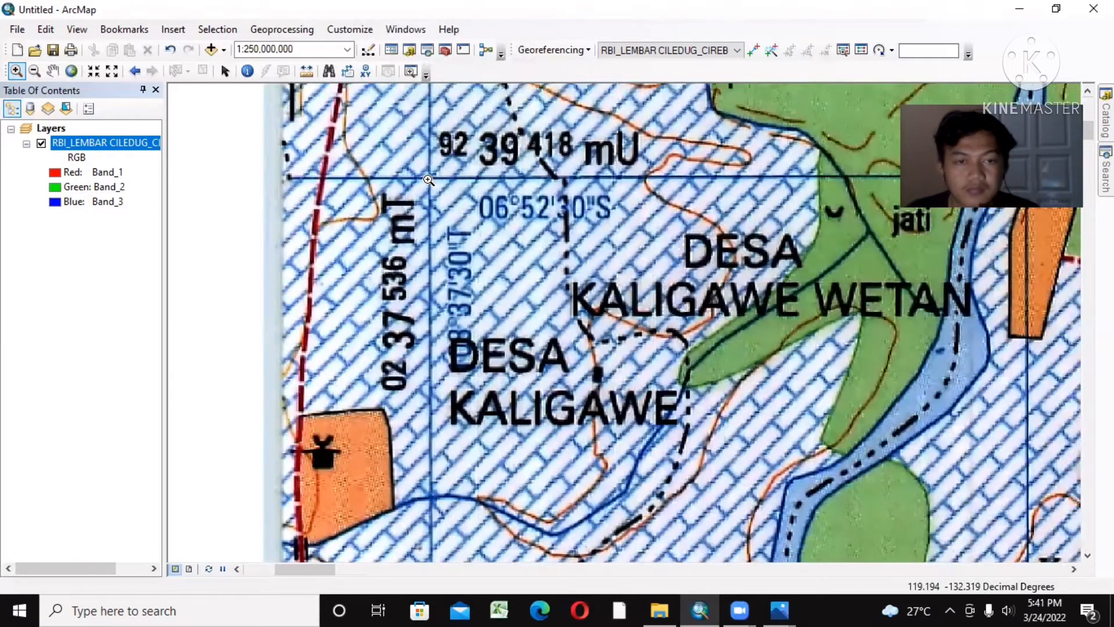
scroll(429, 180, up, 2)
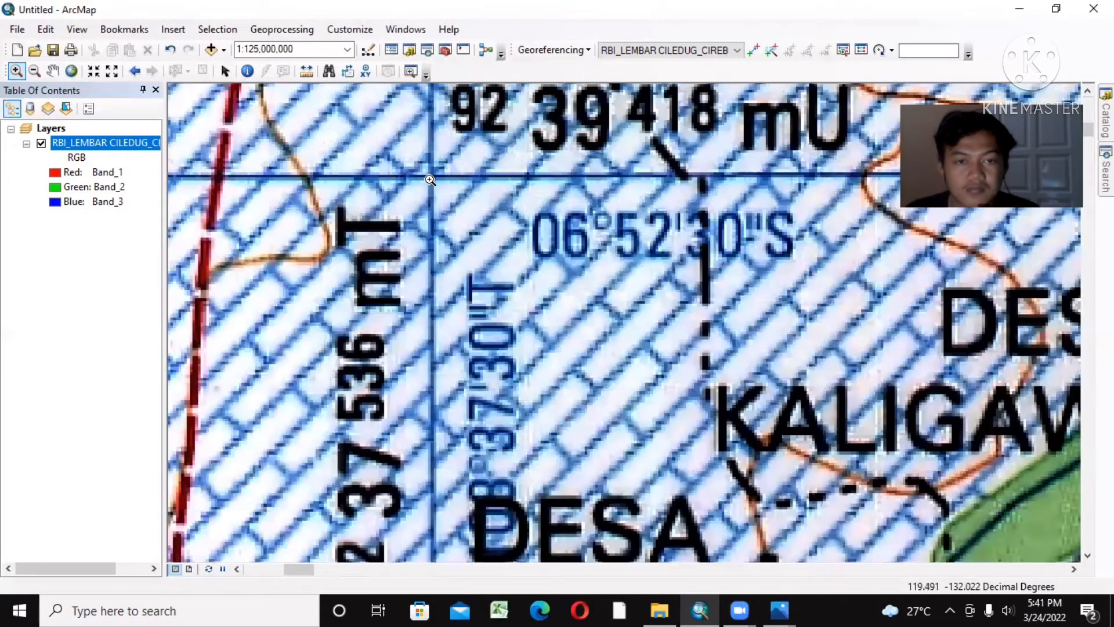
scroll(432, 177, up, 2)
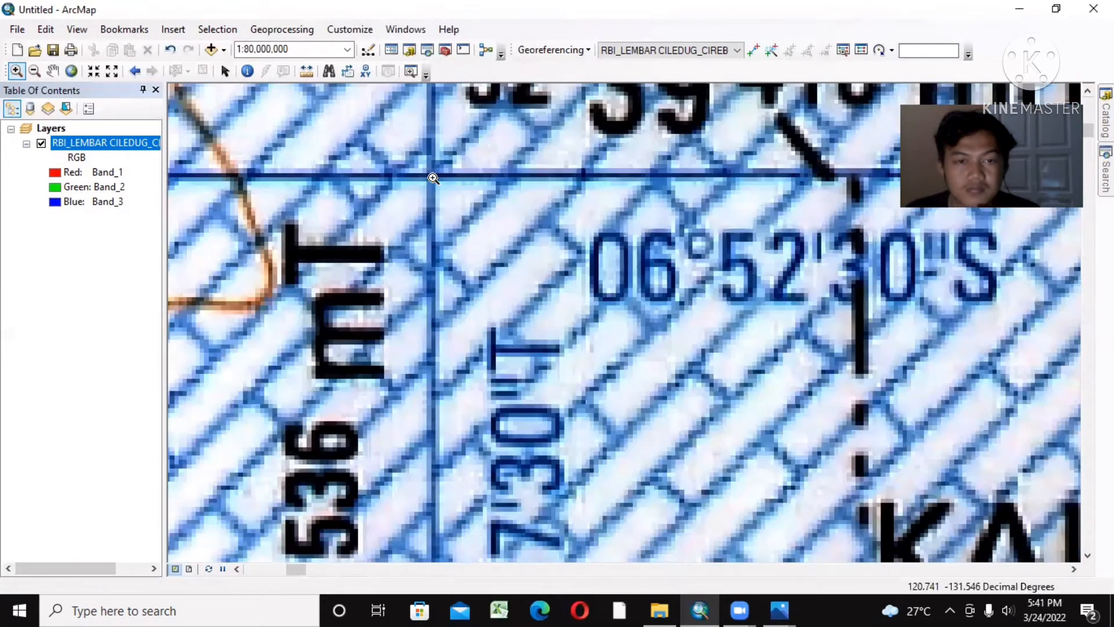
scroll(432, 176, up, 3)
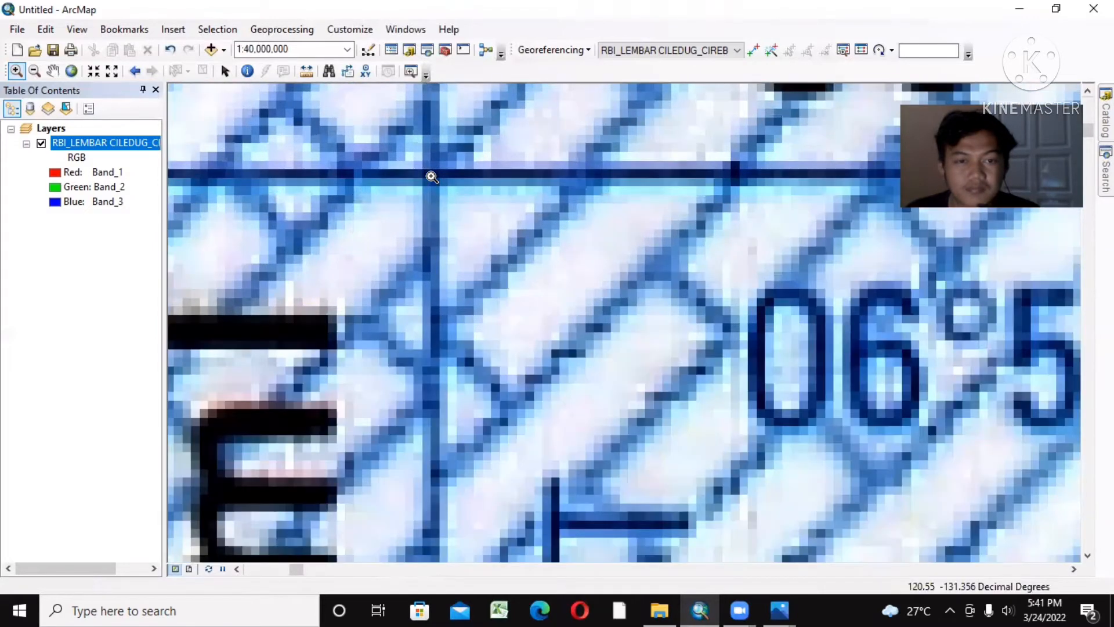
scroll(432, 177, up, 3)
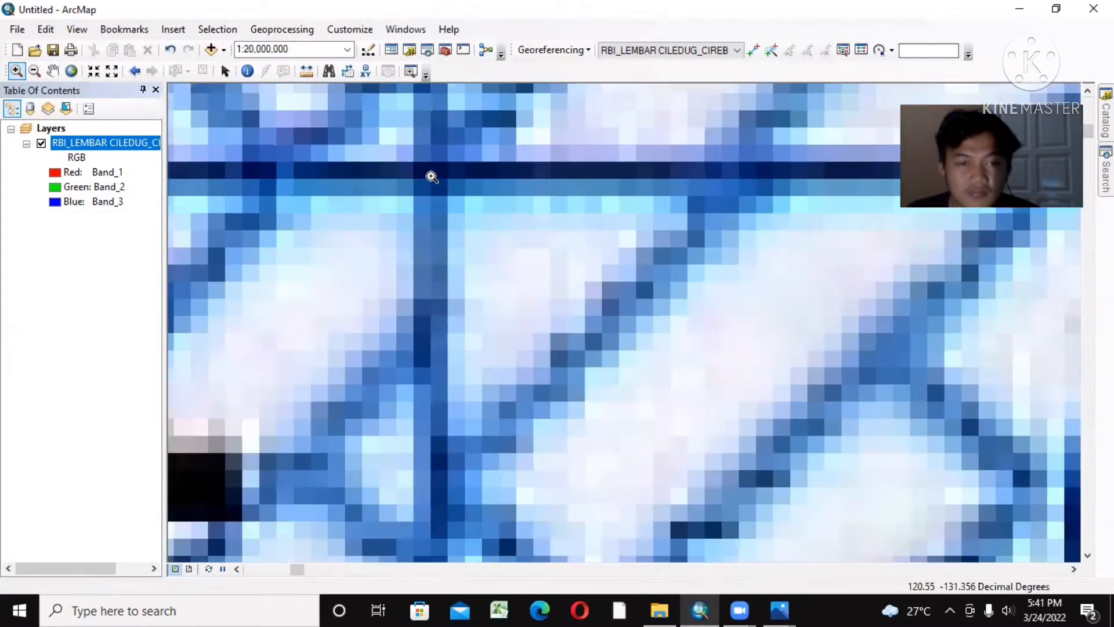
scroll(432, 177, up, 2)
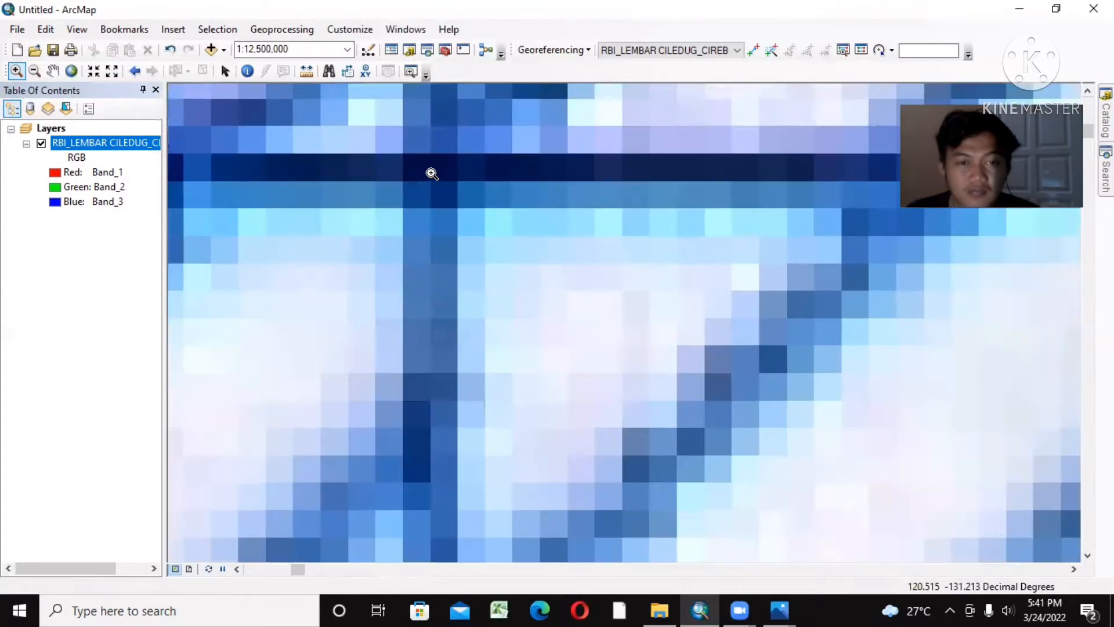
click(754, 50)
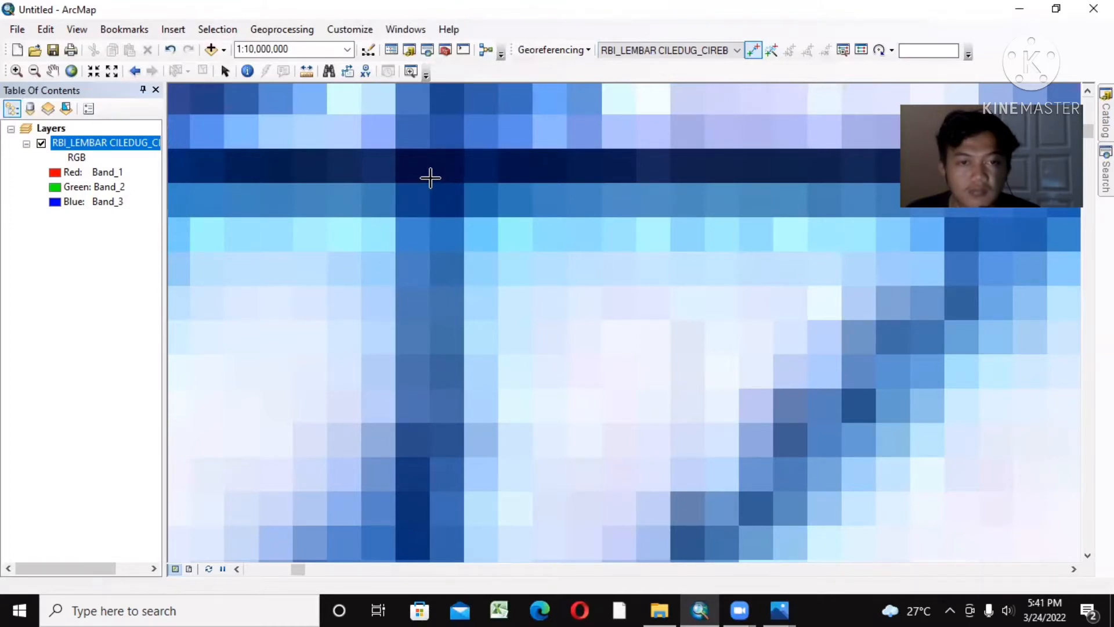
right_click(431, 179)
Step: Start entering DMS coordinates for the first control point, setting its longitude to 108° 37' 30" E
click(479, 203)
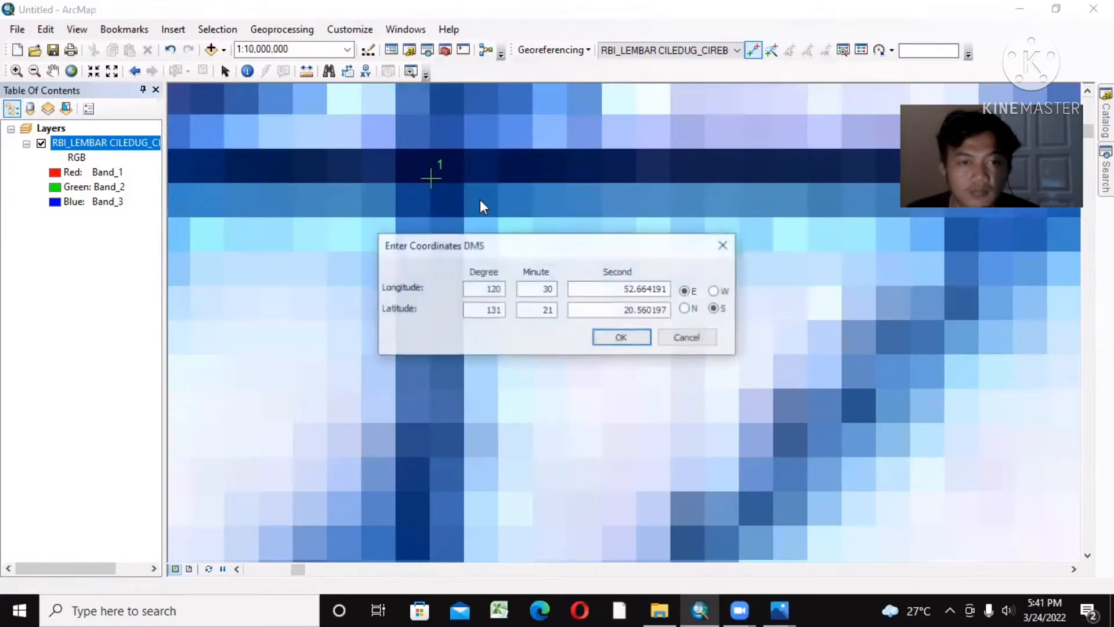
double_click(497, 289)
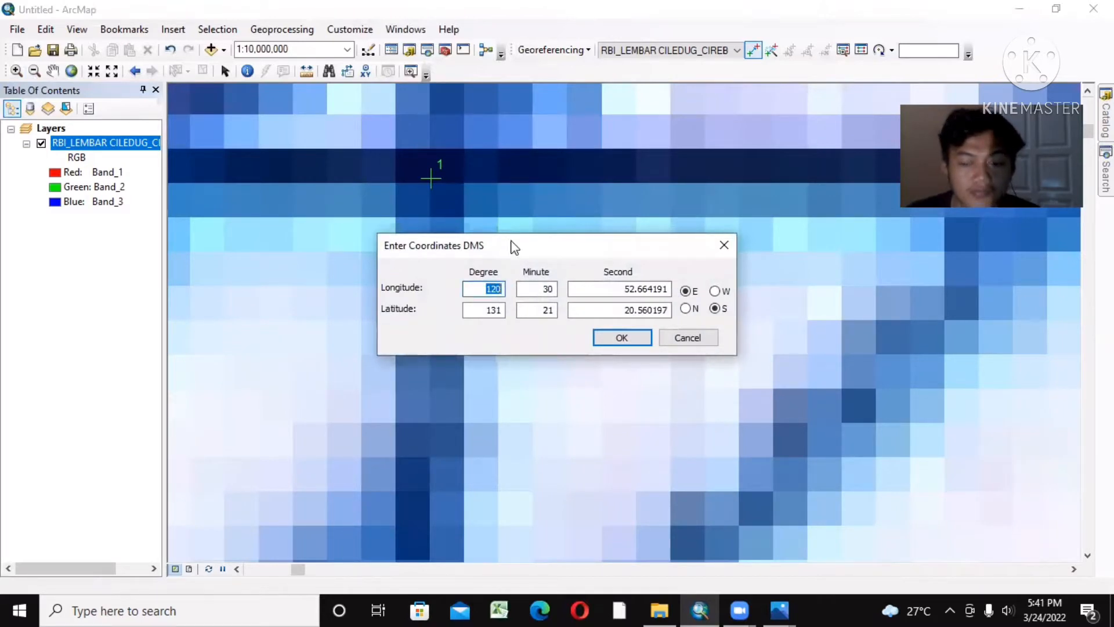
key(BackSpace)
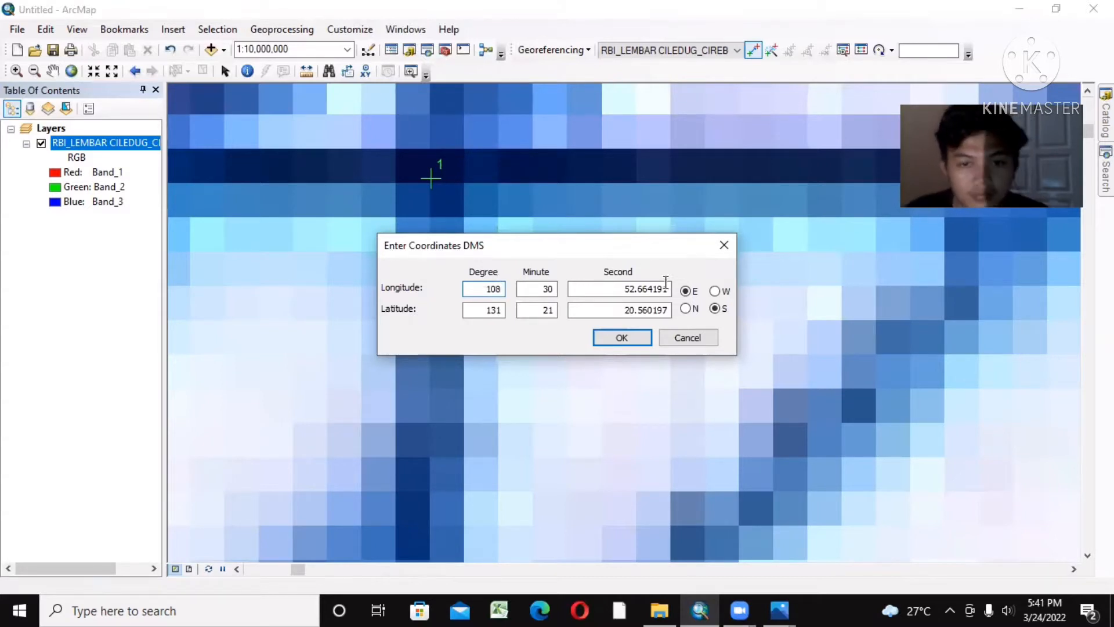
click(553, 288)
key(BackSpace)
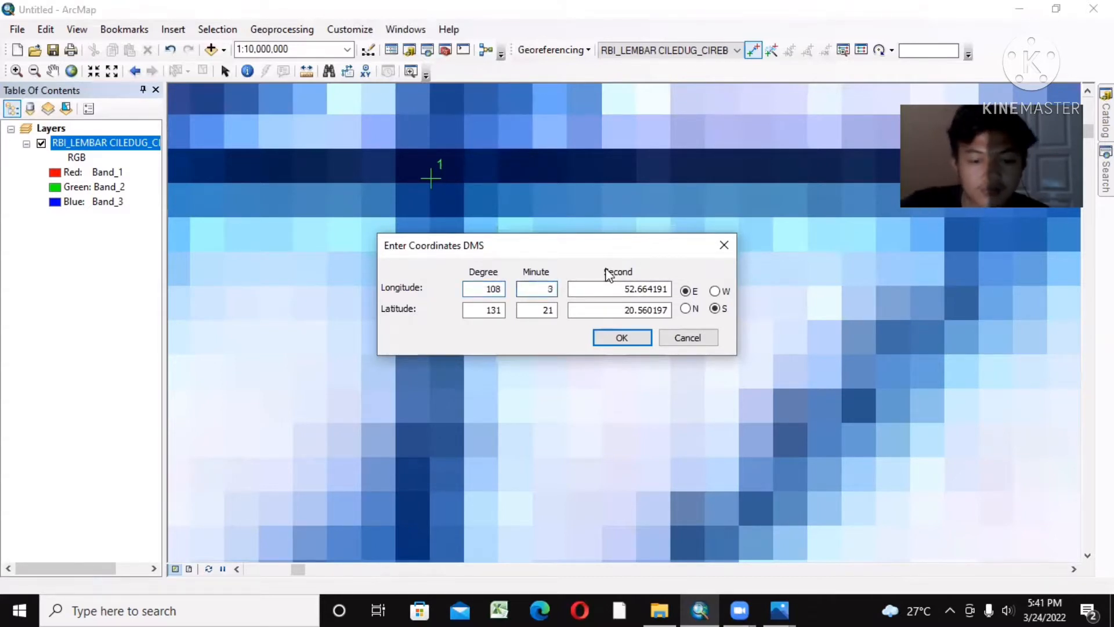
text(7)
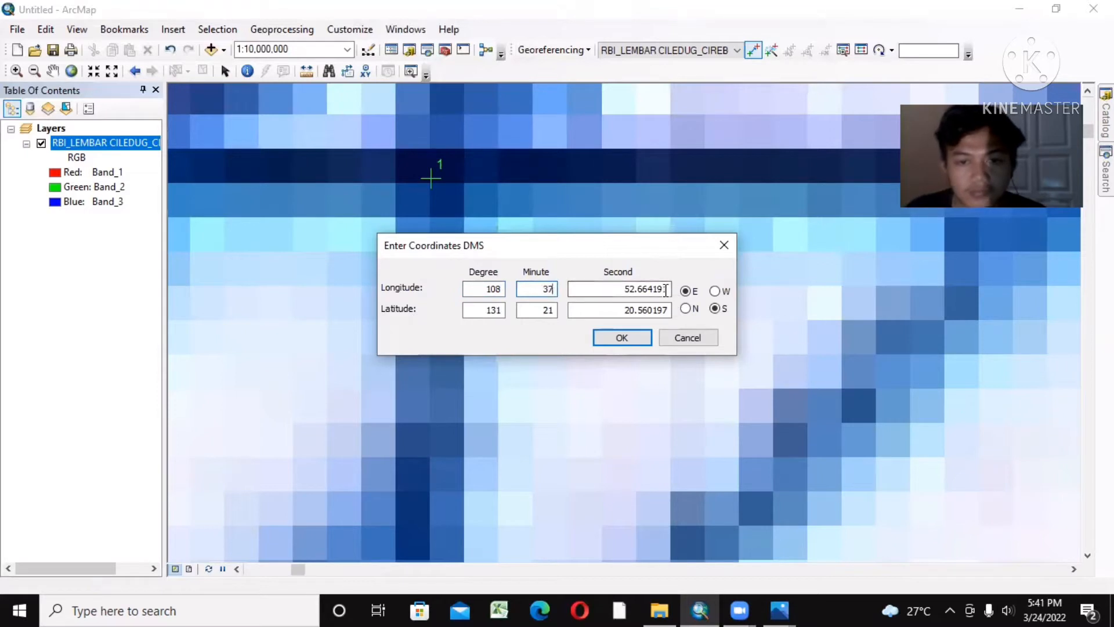
drag(665, 290, 608, 293)
key(BackSpace)
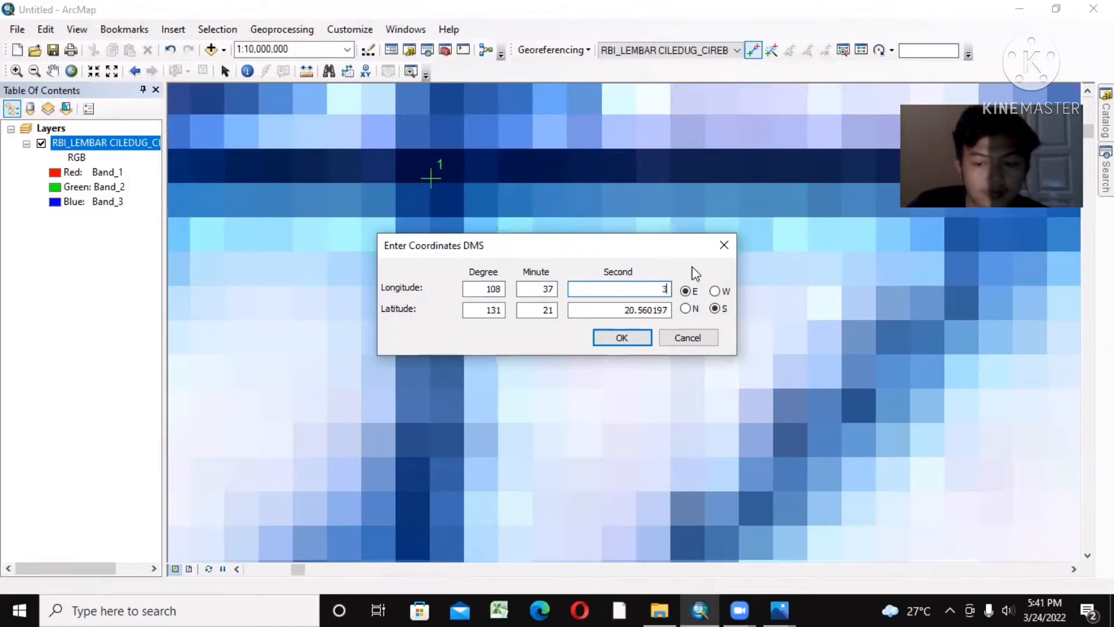
Step: Set the first control point's latitude to 6° 52' 30" S and accept the coordinates
drag(502, 311, 481, 313)
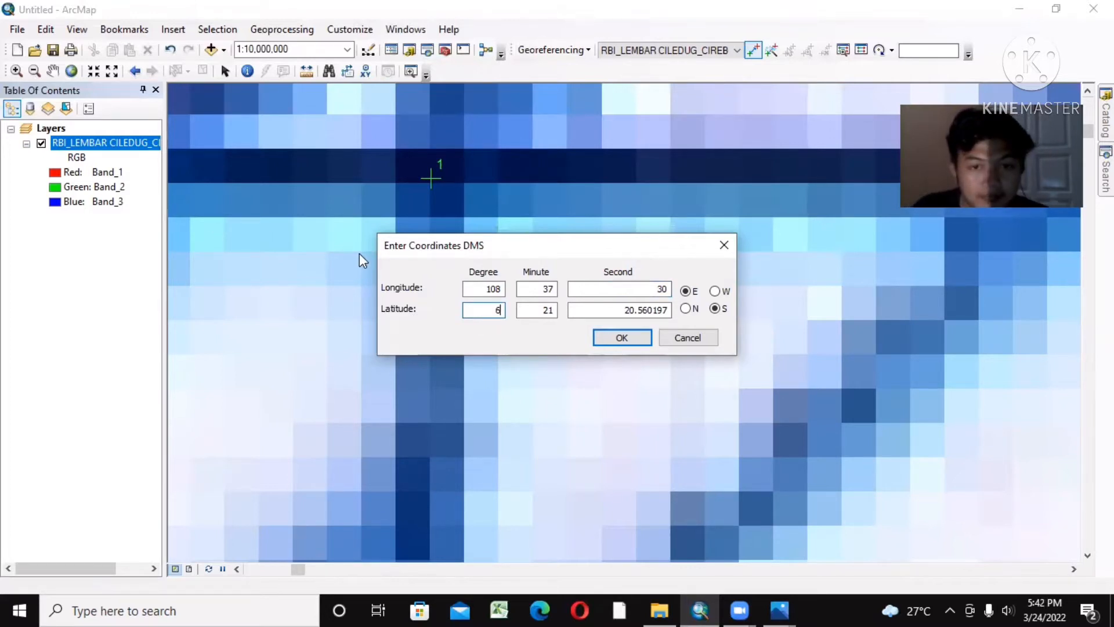
drag(553, 313, 545, 314)
key(BackSpace)
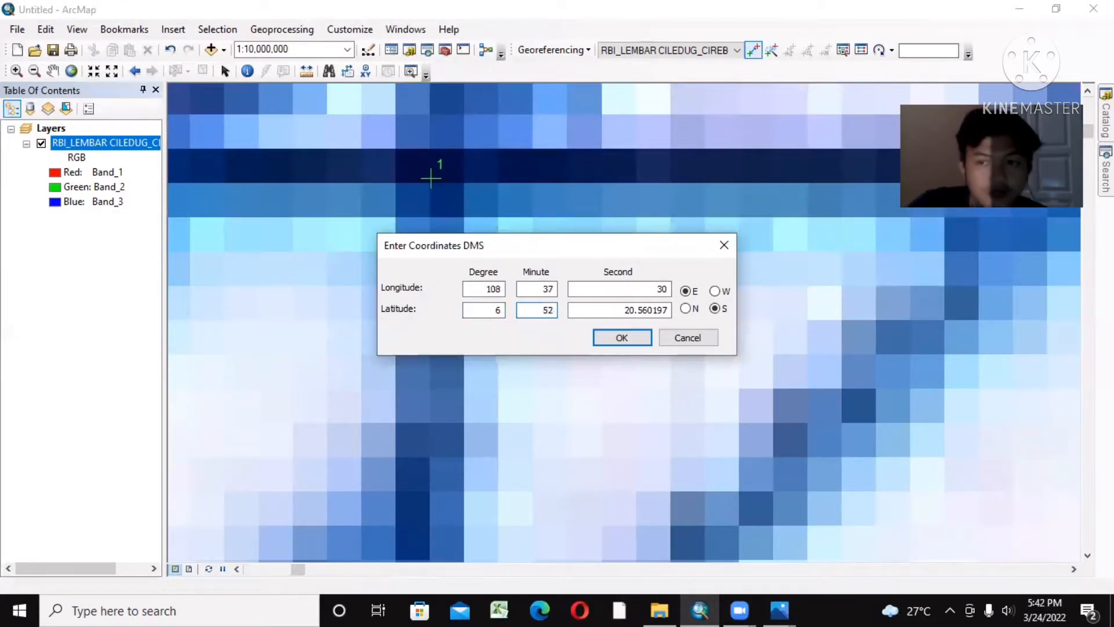
drag(669, 311, 637, 308)
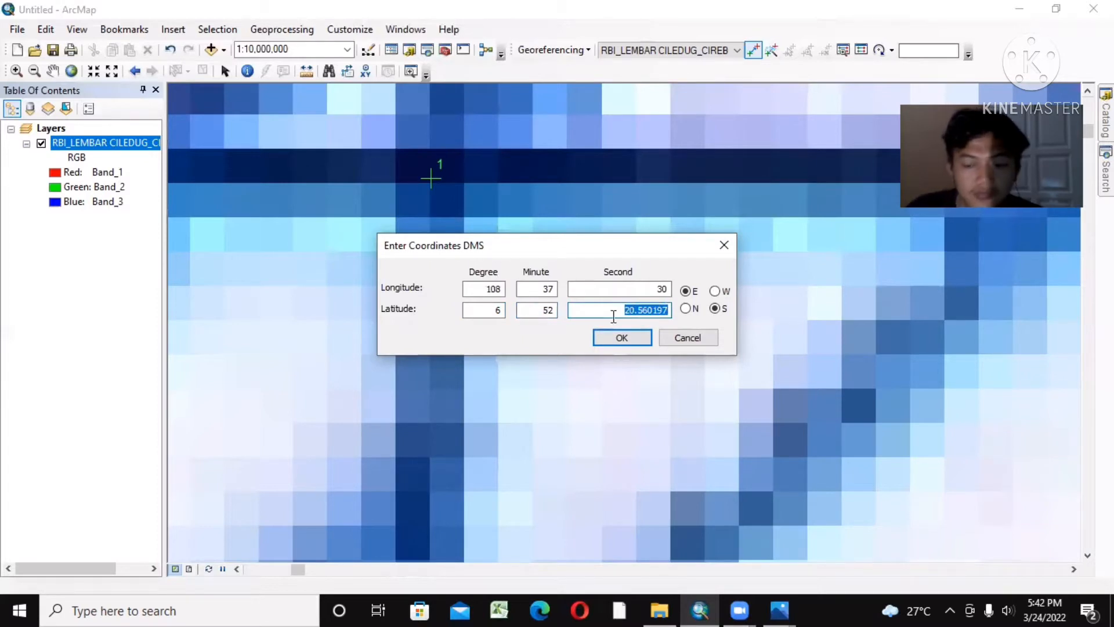
key(BackSpace)
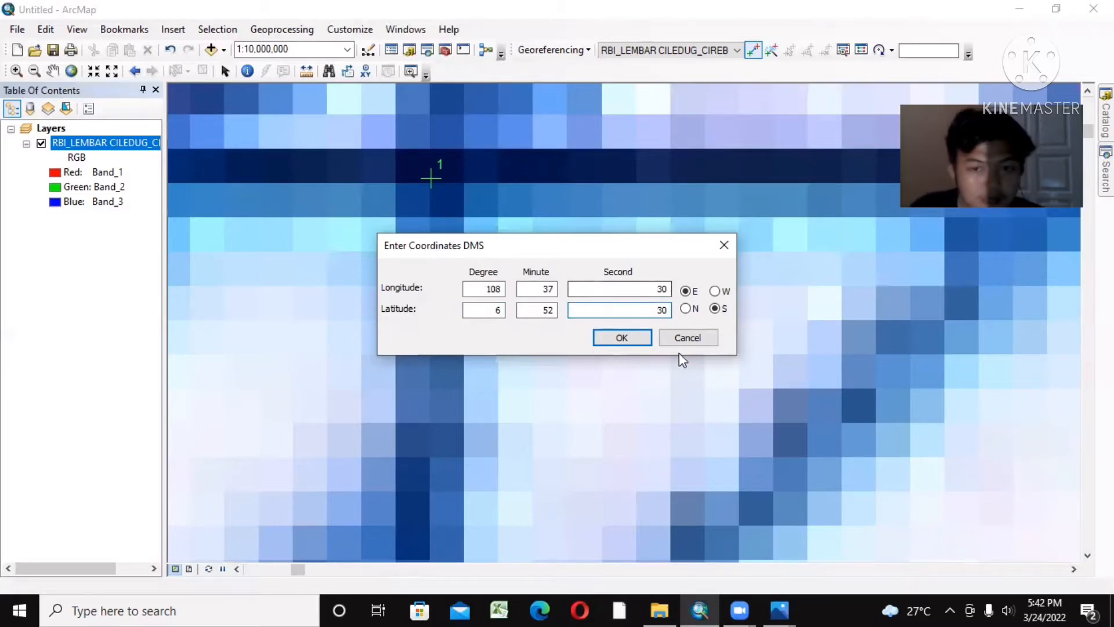
click(632, 339)
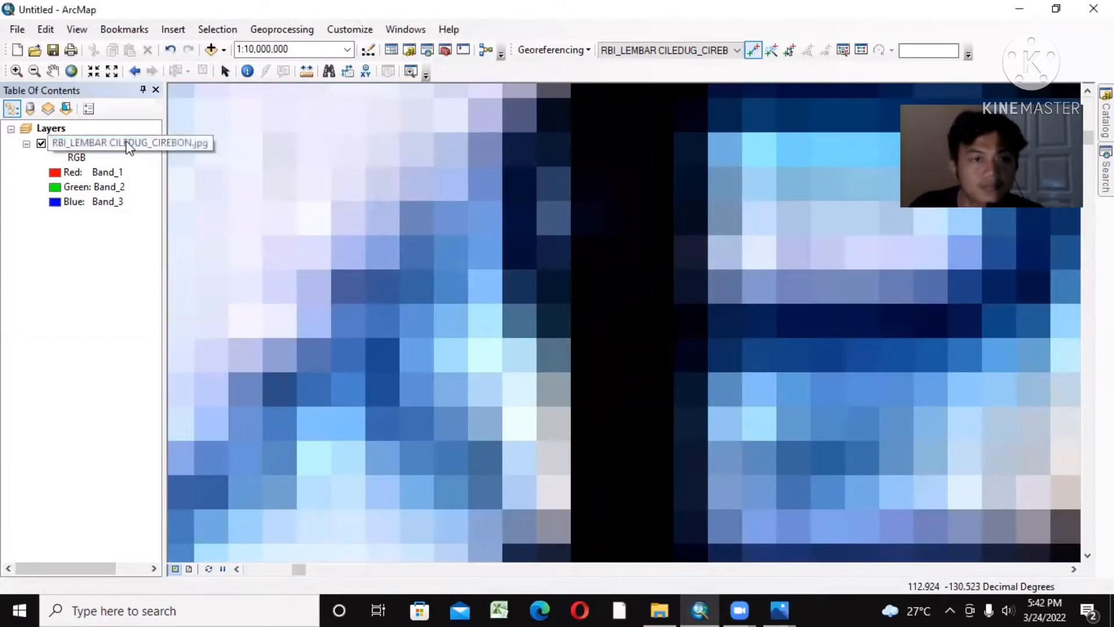
Step: Place the second georeferencing control point on the map's upper-right grid intersection, labelled 06°52'30"S and 108°45'00"T
right_click(129, 147)
click(184, 226)
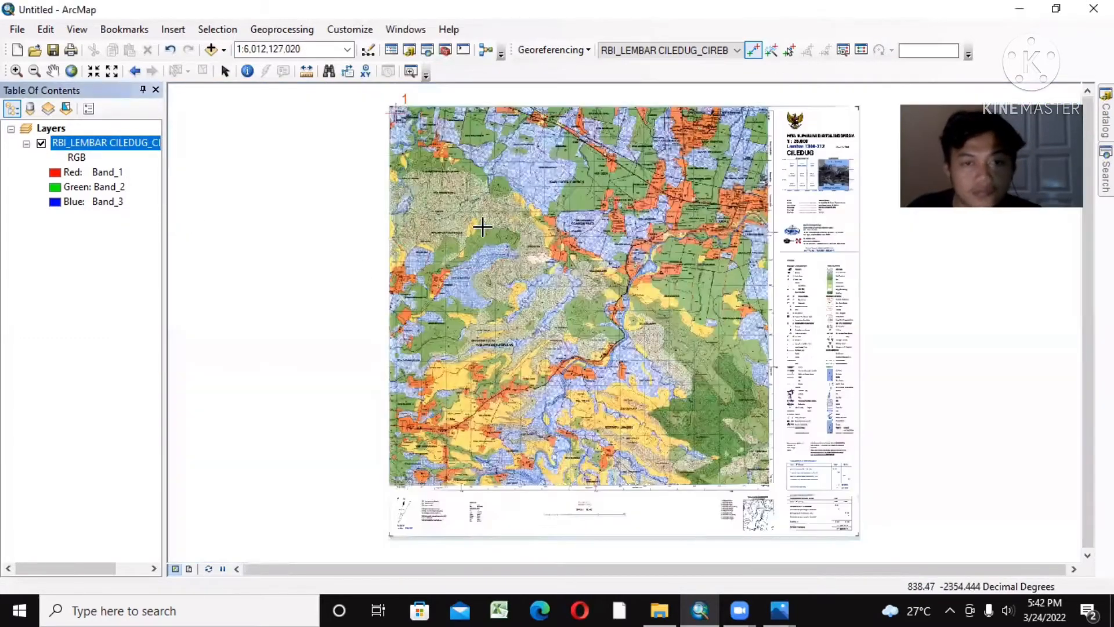
click(17, 71)
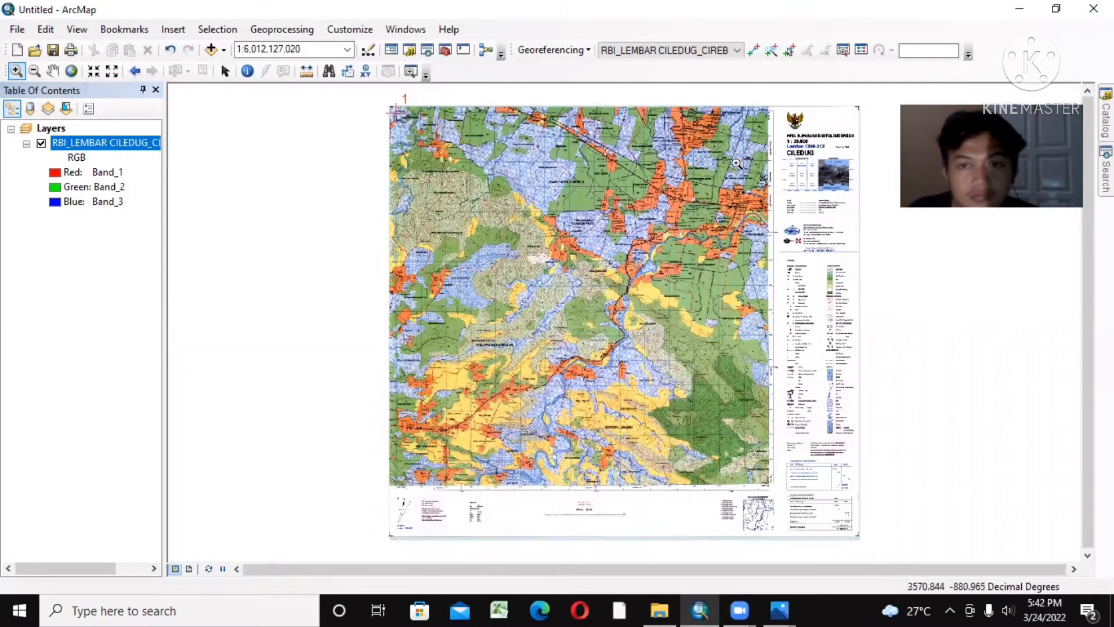
scroll(766, 113, down, 4)
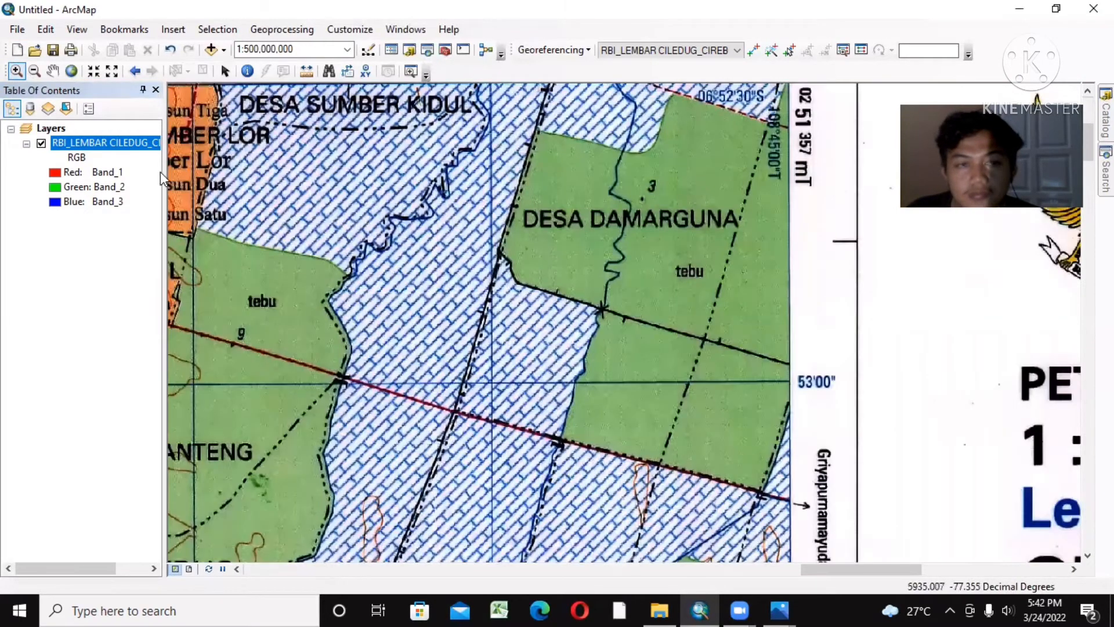
click(53, 71)
drag(689, 244, 683, 436)
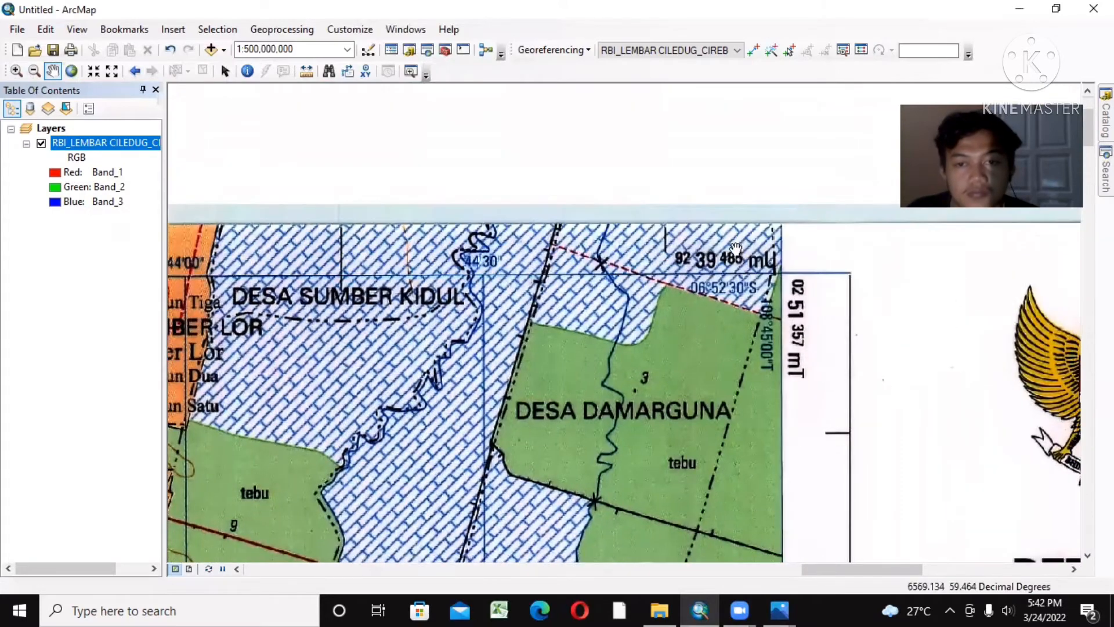
drag(726, 216, 695, 195)
click(18, 71)
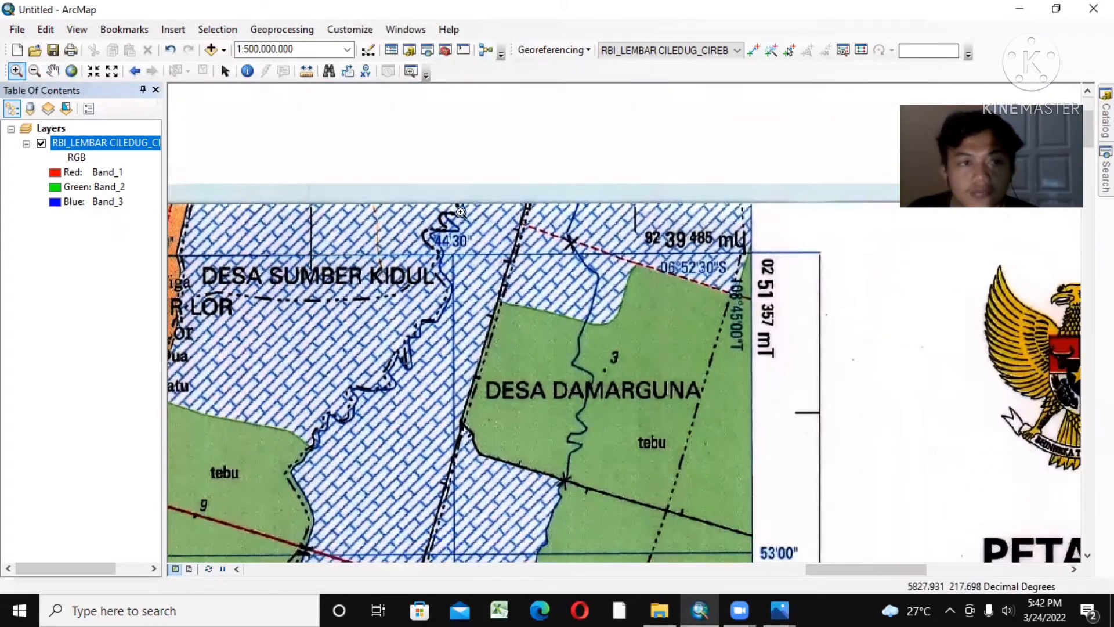
click(749, 251)
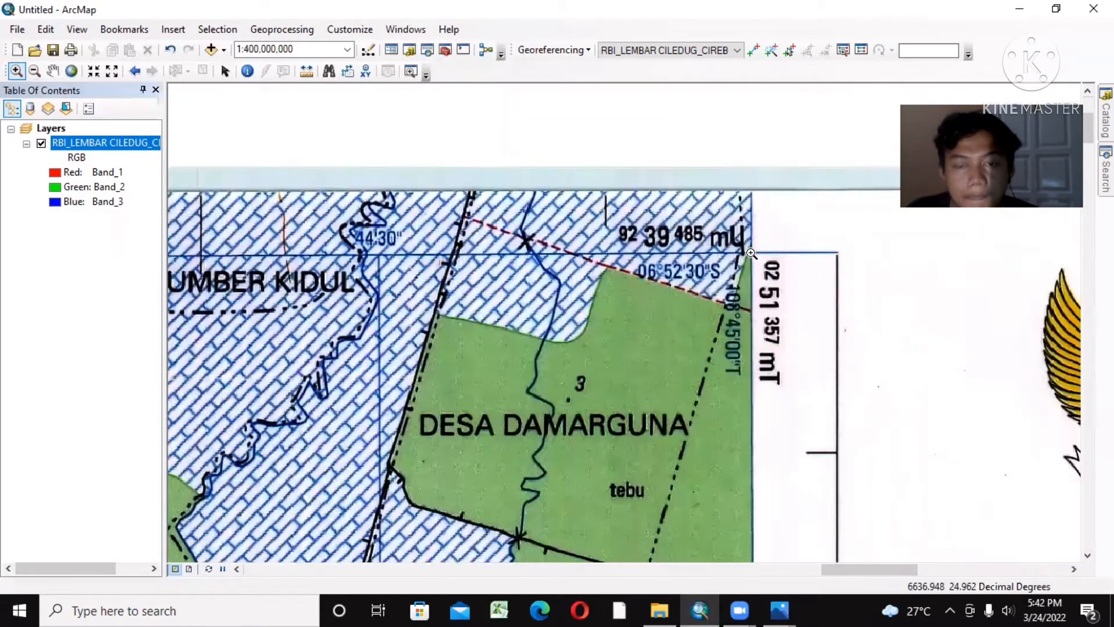
click(751, 253)
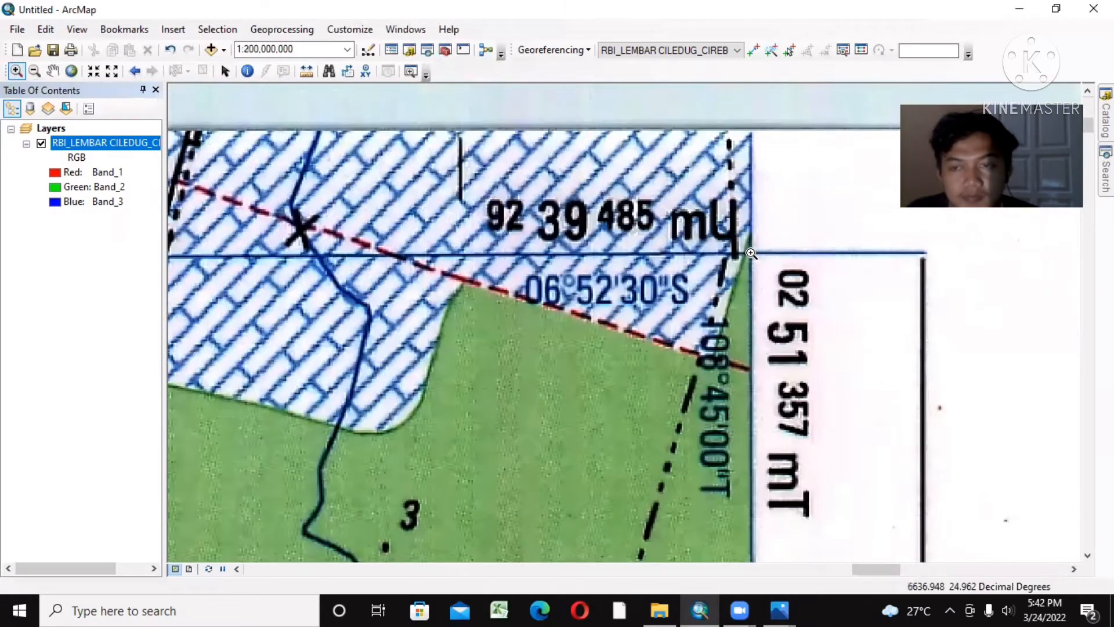
scroll(751, 253, up, 1)
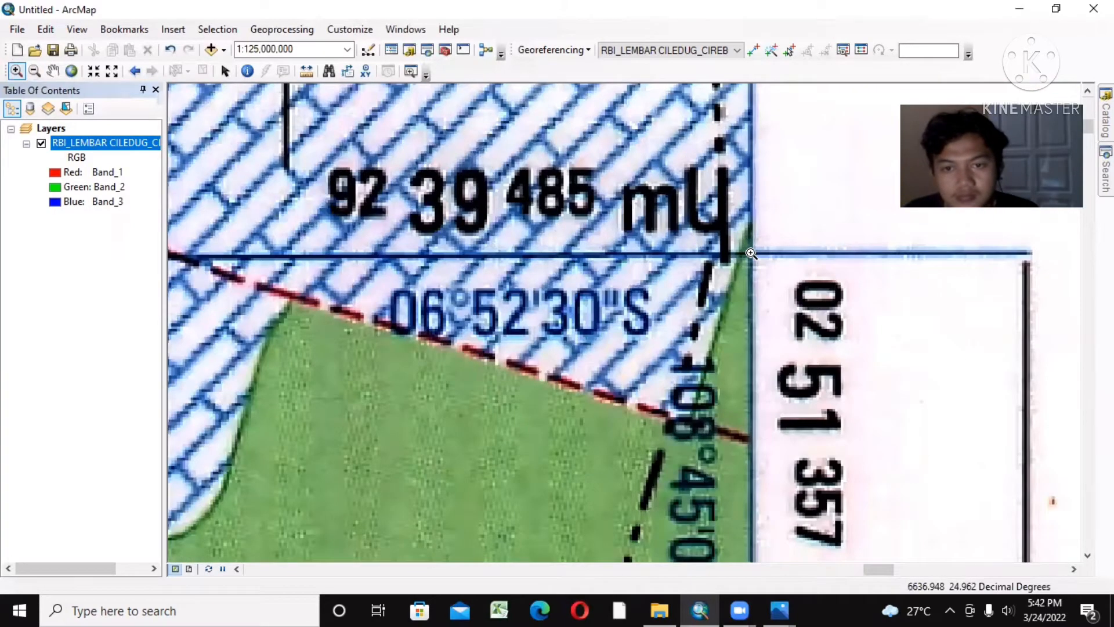
scroll(751, 254, up, 4)
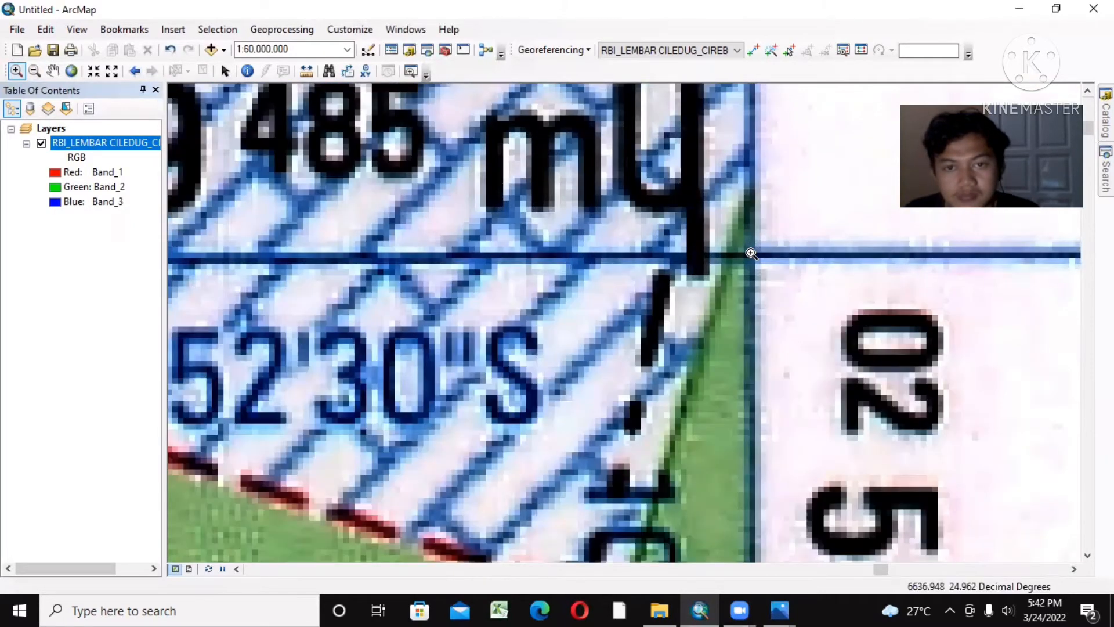
scroll(751, 253, up, 2)
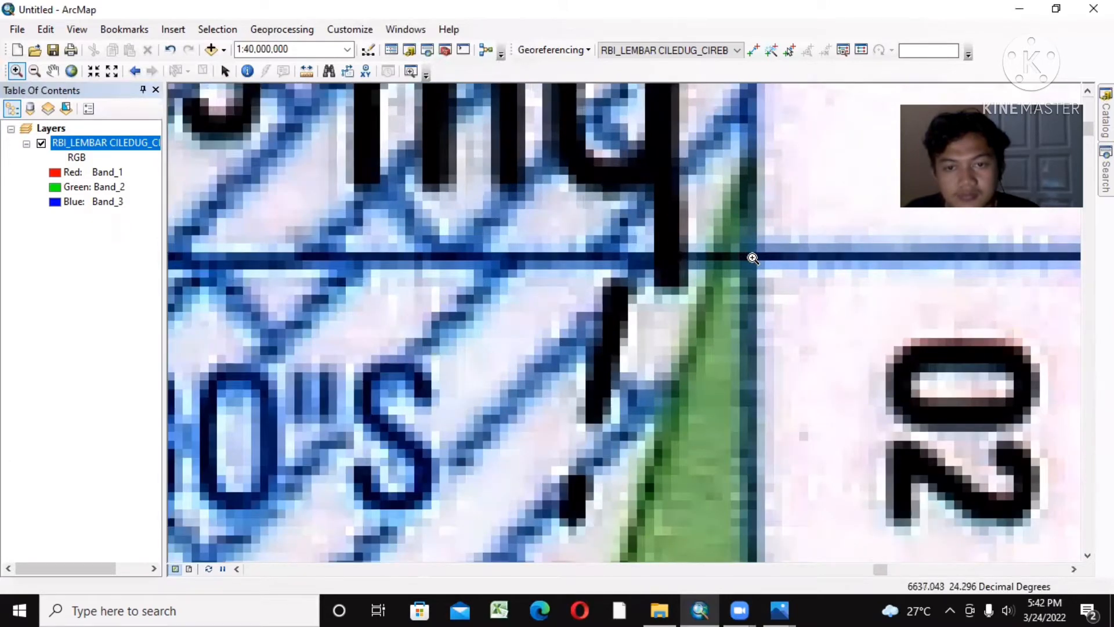
scroll(752, 258, up, 2)
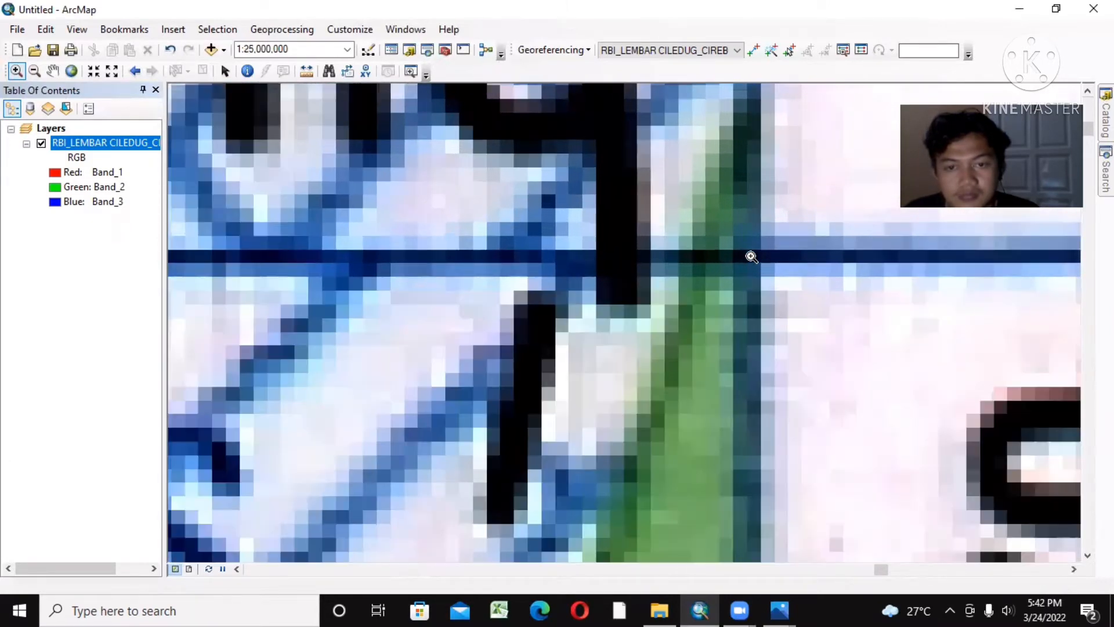
scroll(751, 257, up, 1)
scroll(751, 257, up, 2)
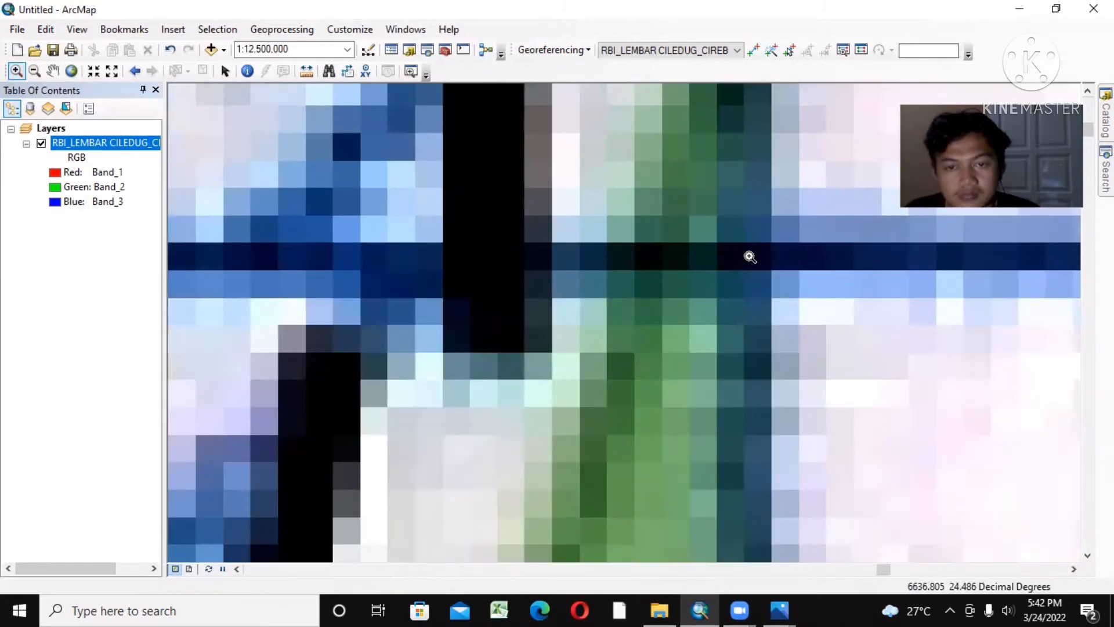
scroll(749, 256, up, 1)
scroll(749, 254, up, 1)
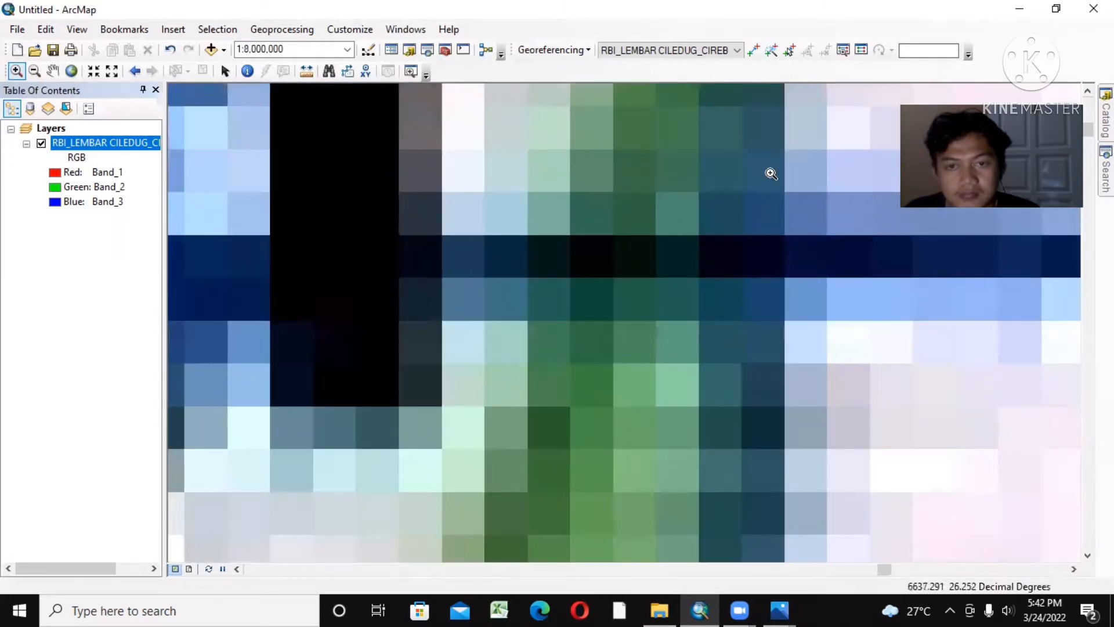
click(752, 52)
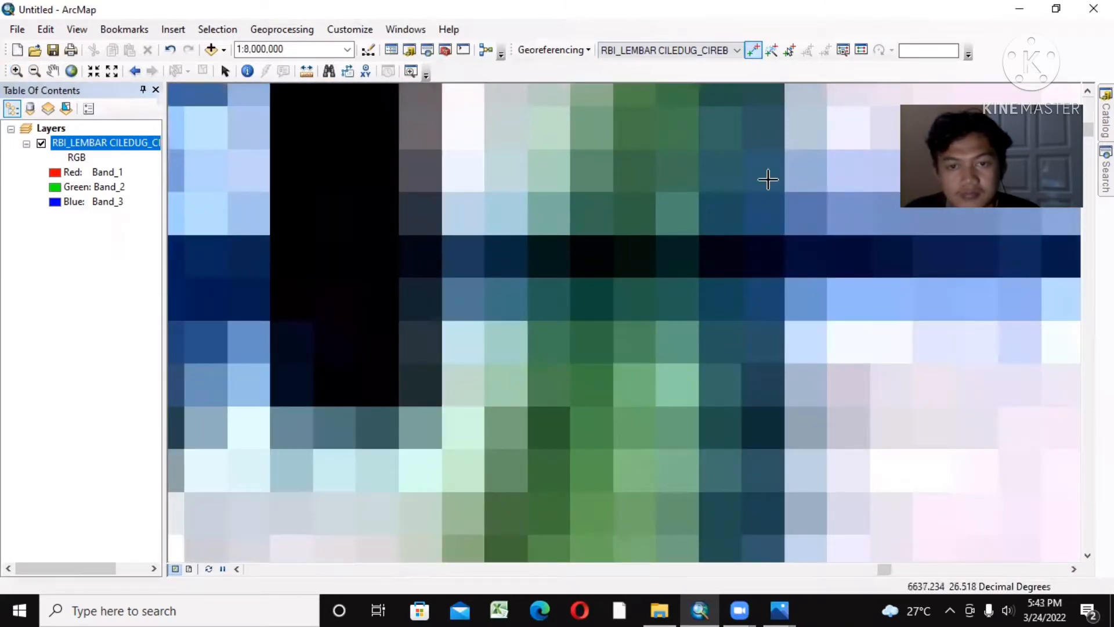
click(743, 257)
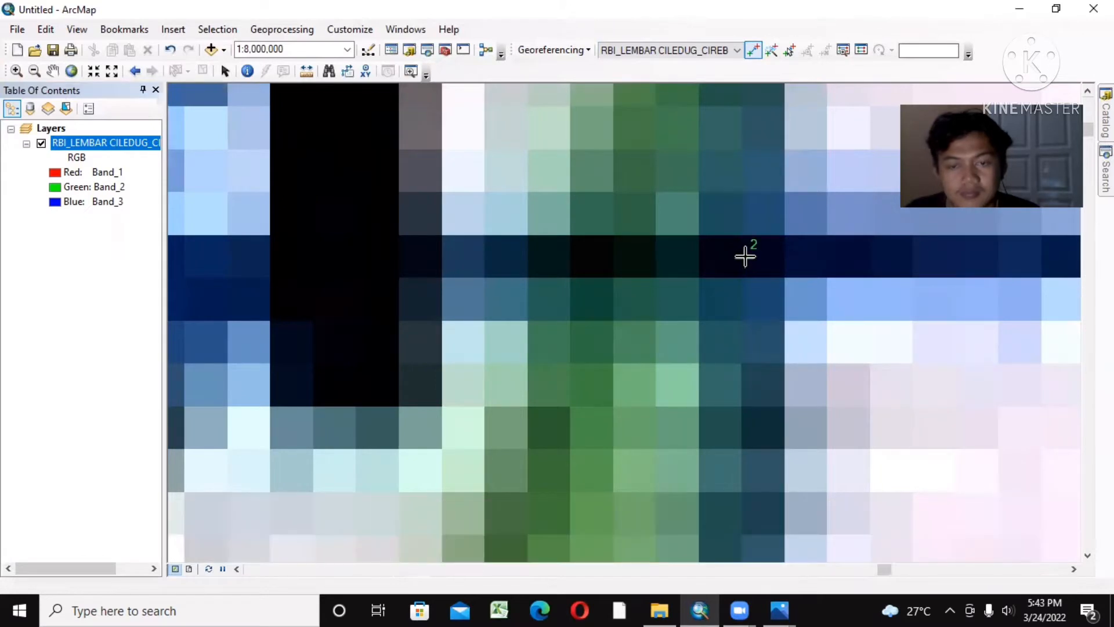
Step: Start entering DMS coordinates for the second control point, setting its longitude to 108° 45' 00" E
right_click(746, 260)
click(765, 287)
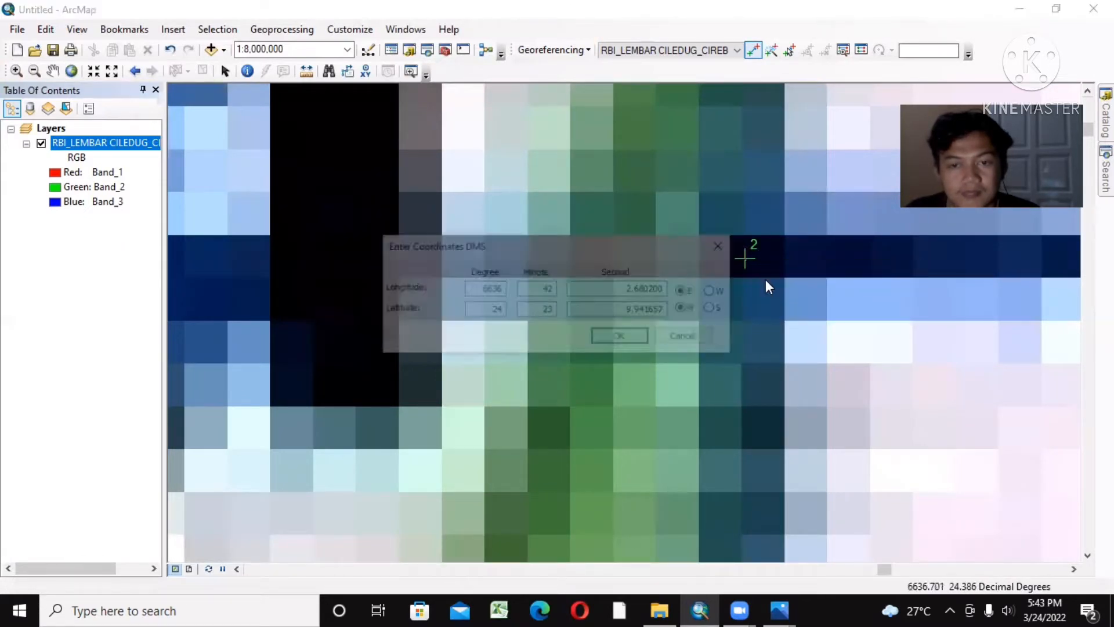
double_click(501, 288)
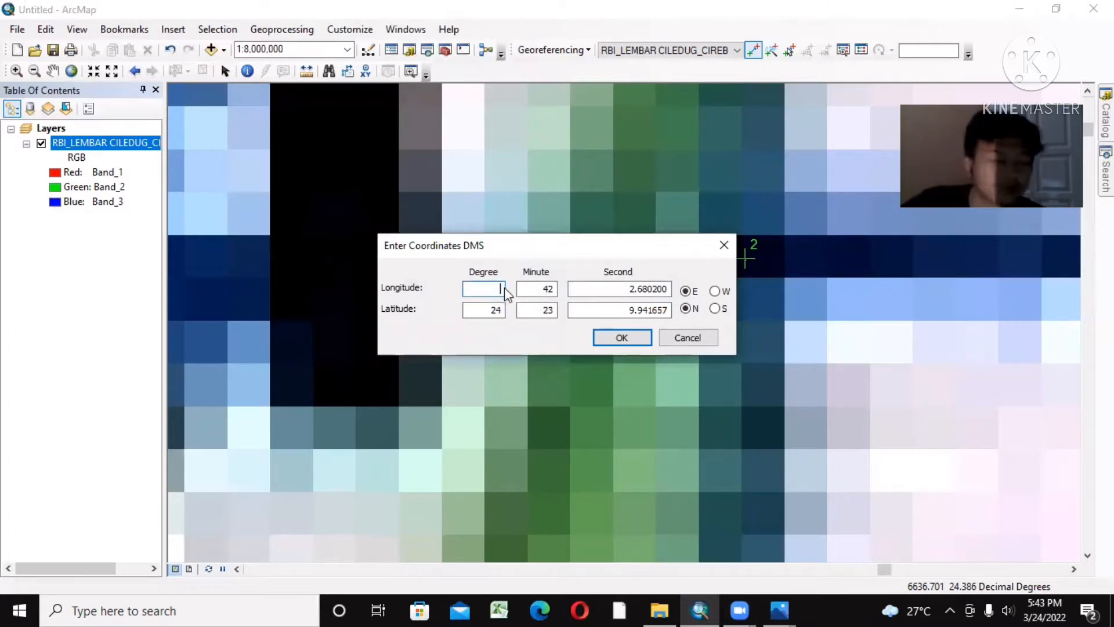
text(10)
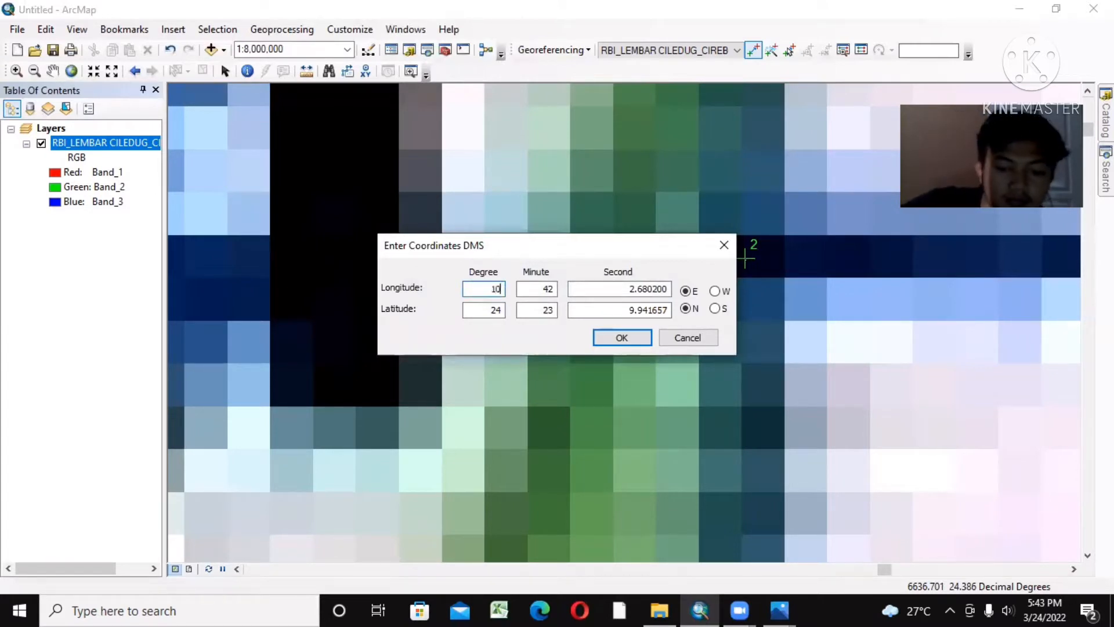
text(8)
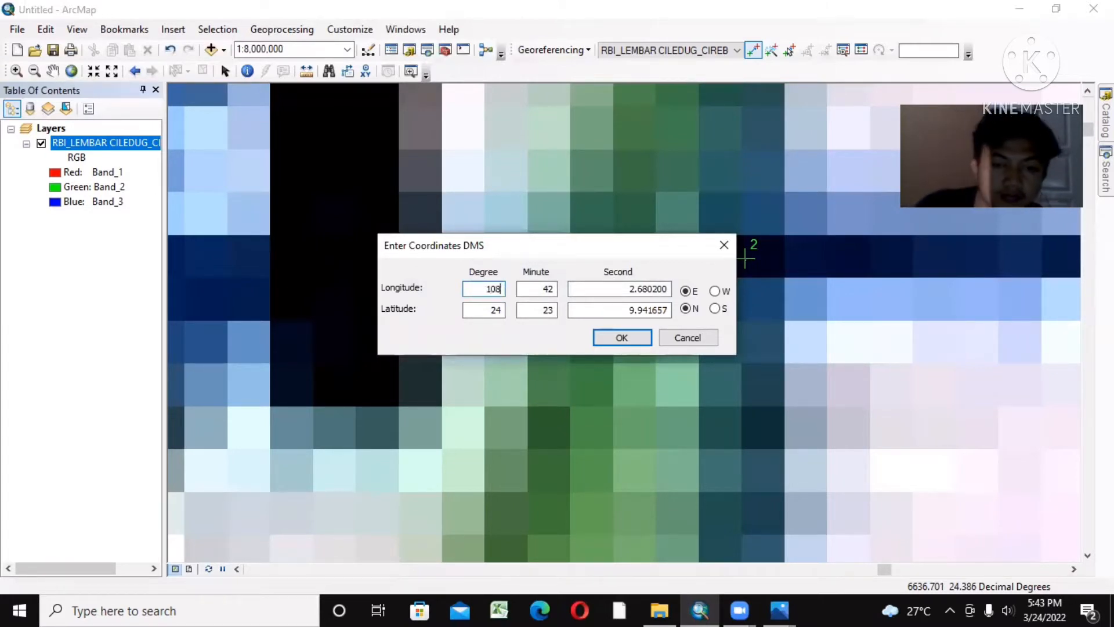
click(555, 289)
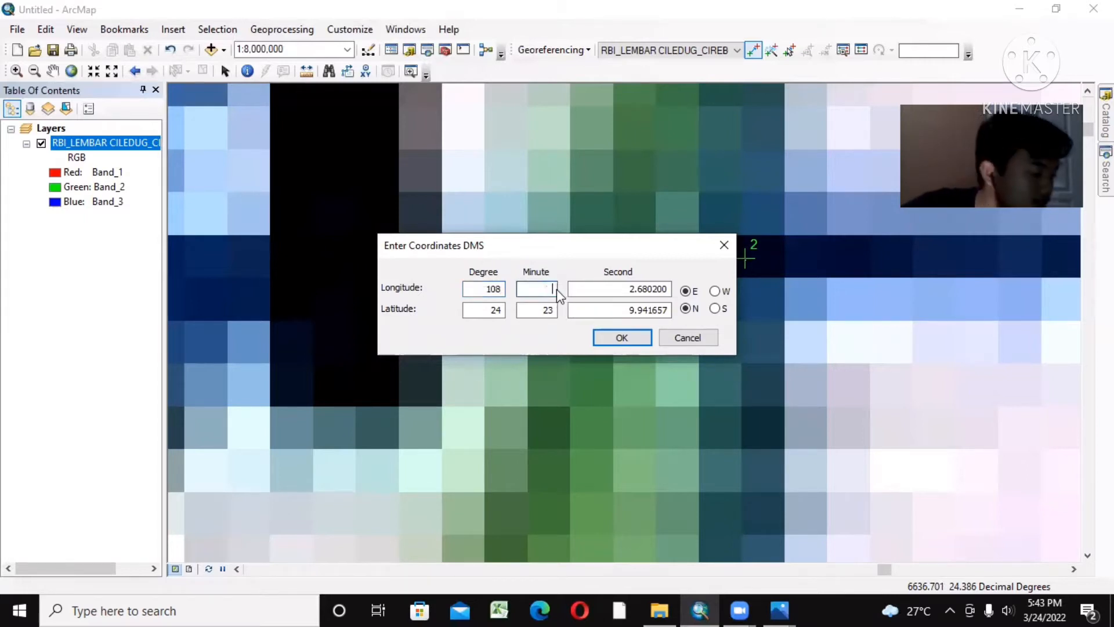
text(45)
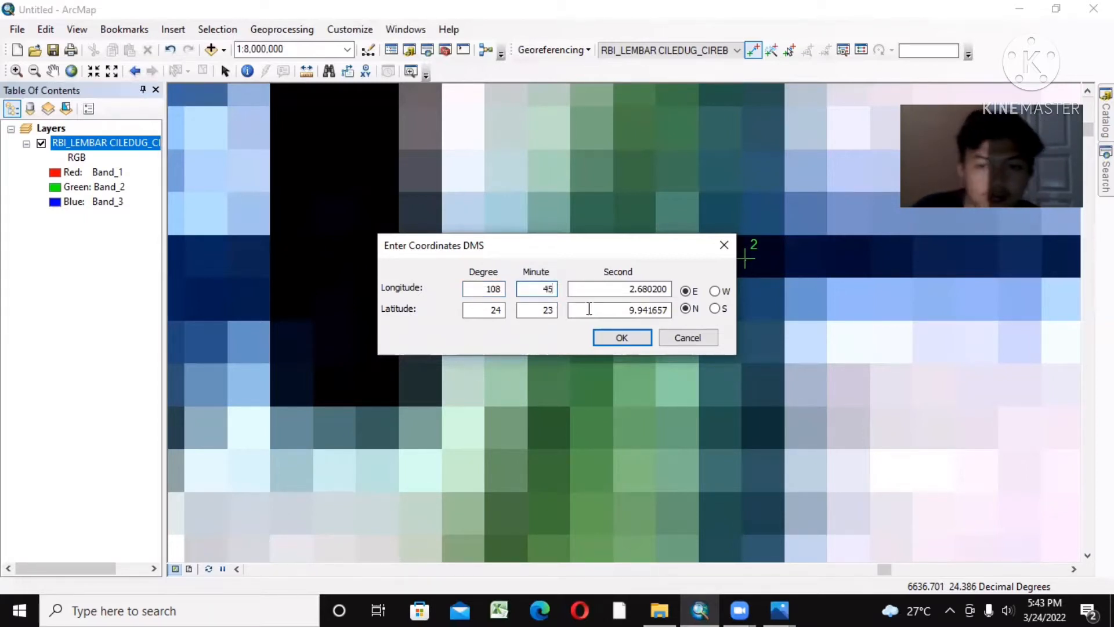
double_click(625, 285)
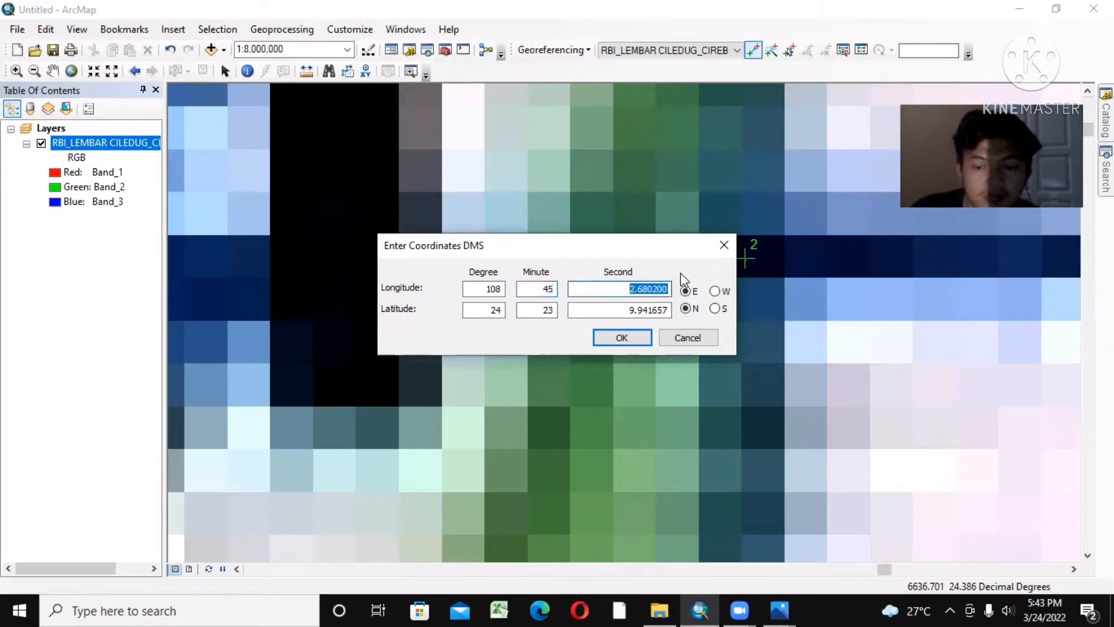
key(BackSpace)
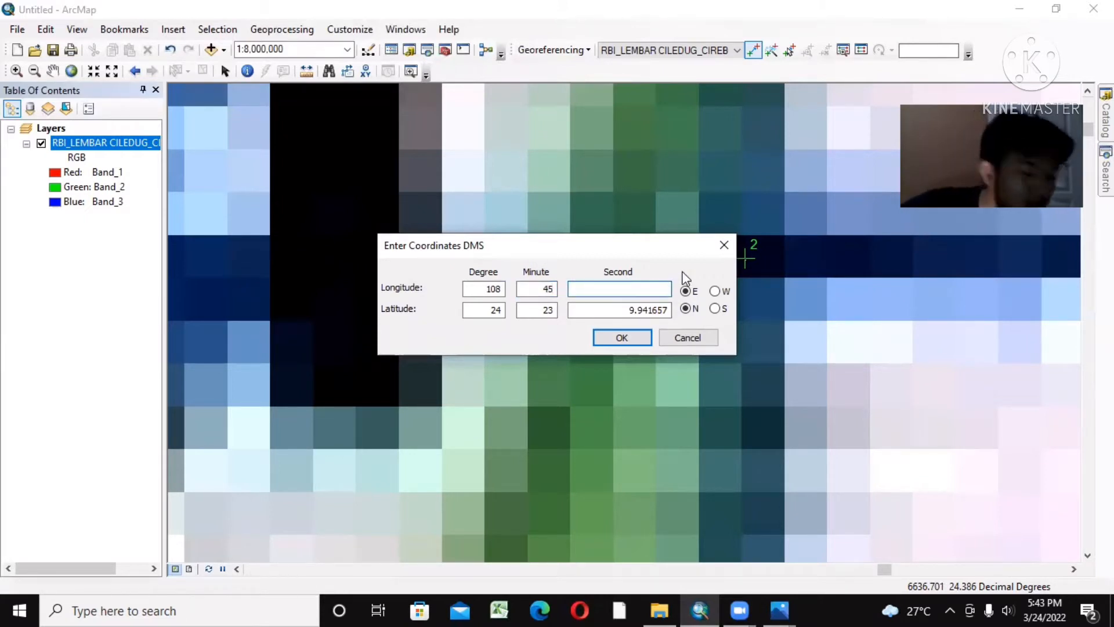
Step: Set the second control point's latitude to 6° 52' 30" S and accept the coordinates
double_click(496, 310)
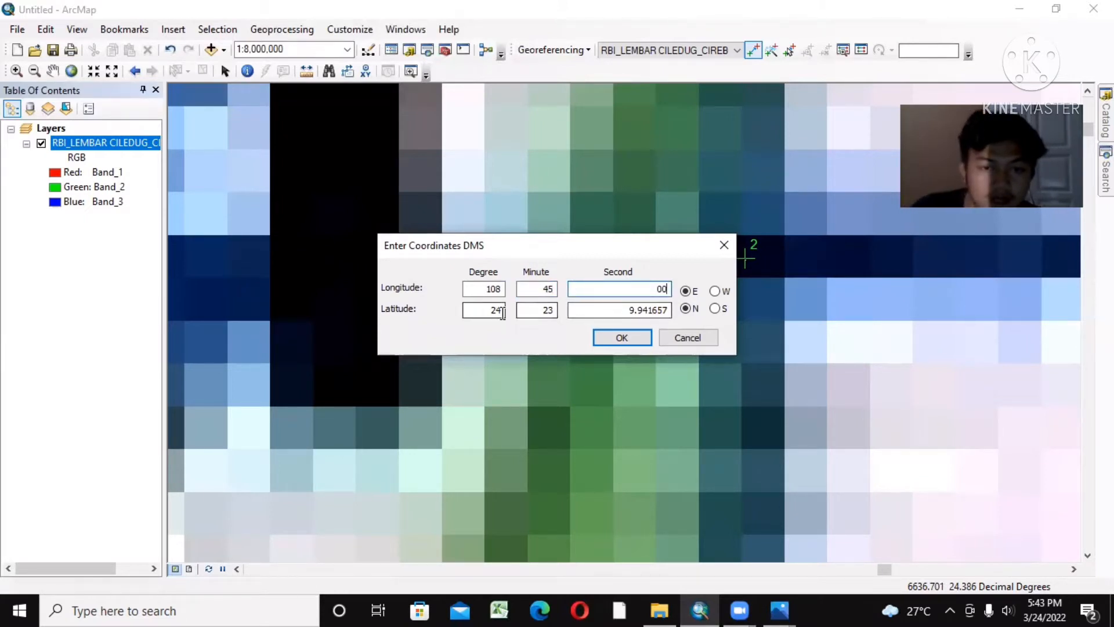
key(BackSpace)
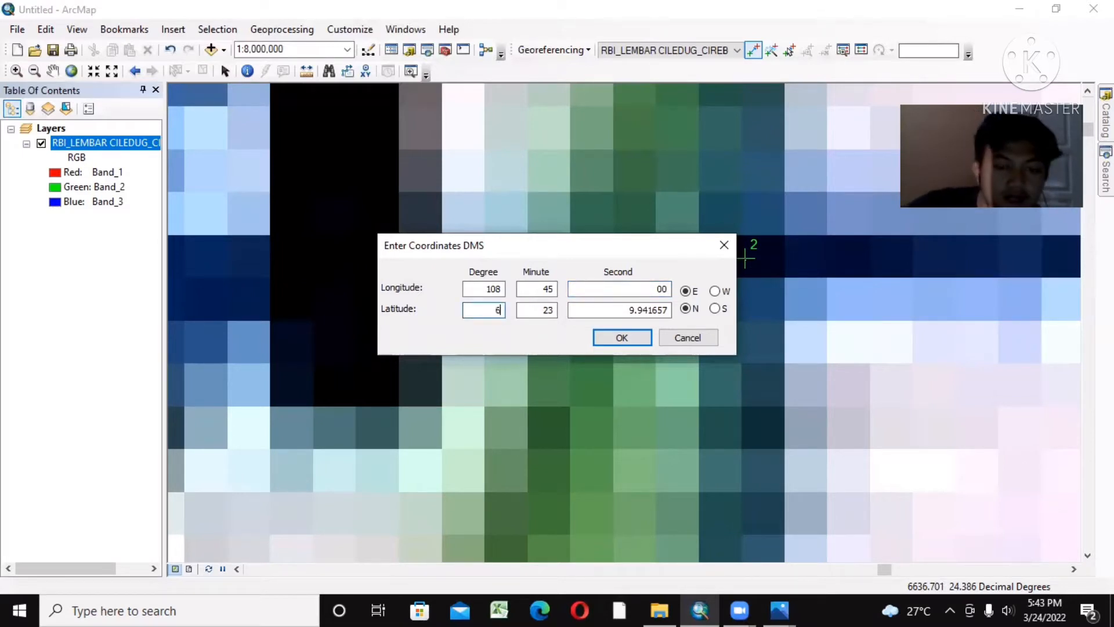
double_click(549, 310)
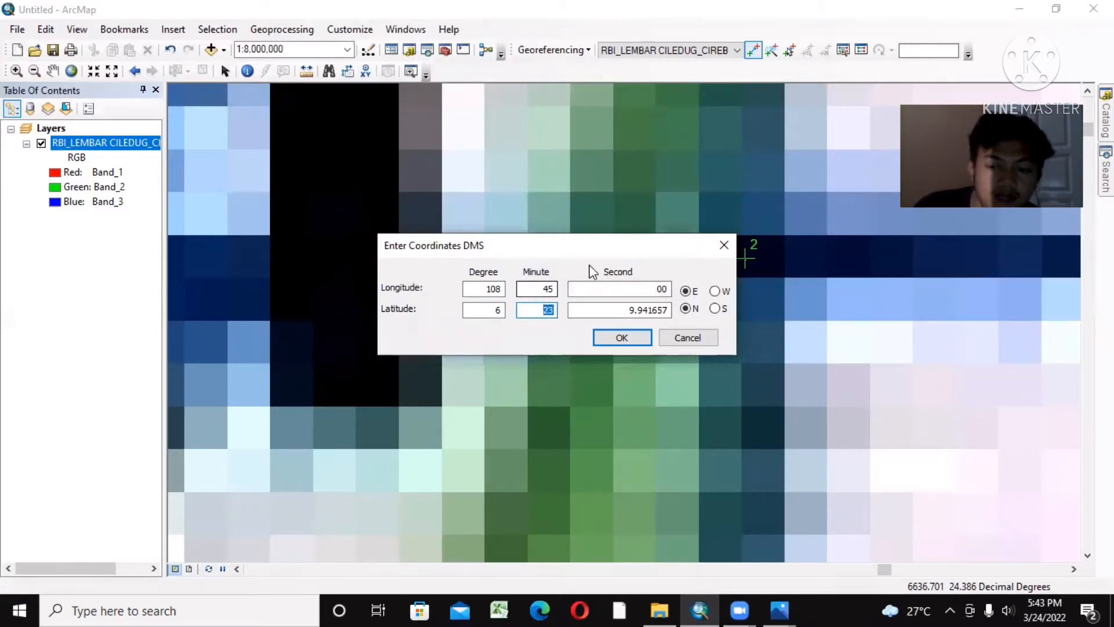
key(BackSpace)
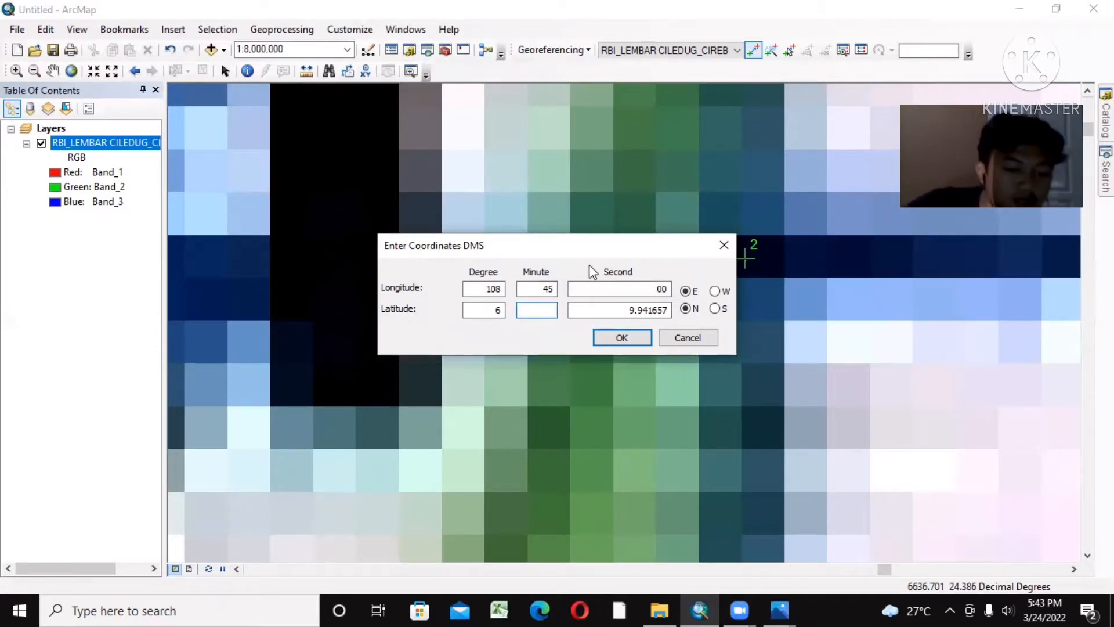
text(52)
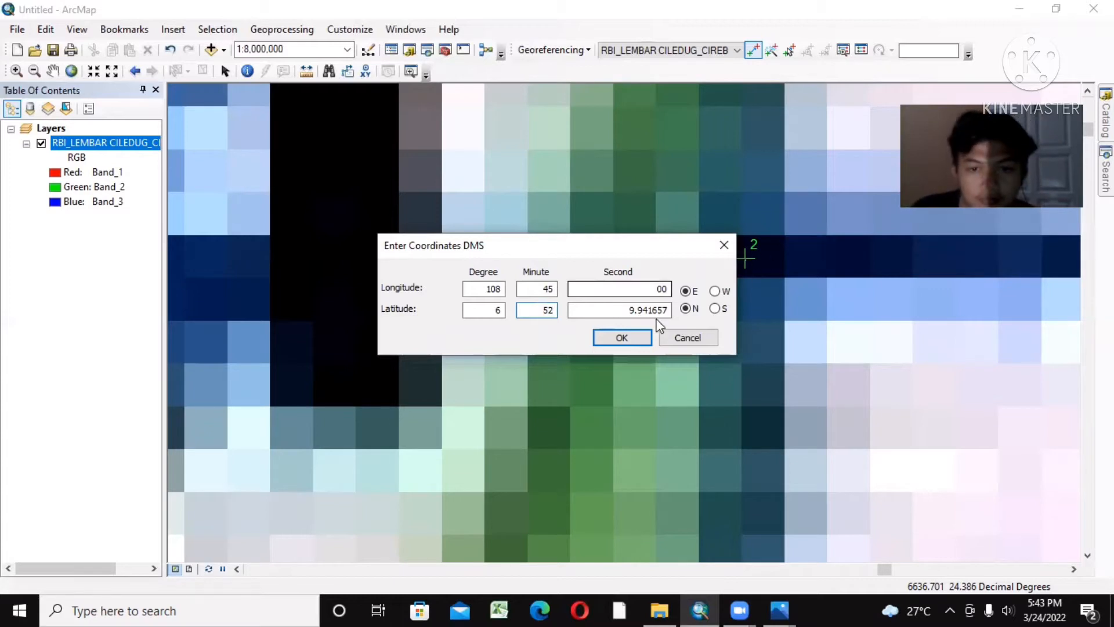
drag(668, 310, 641, 303)
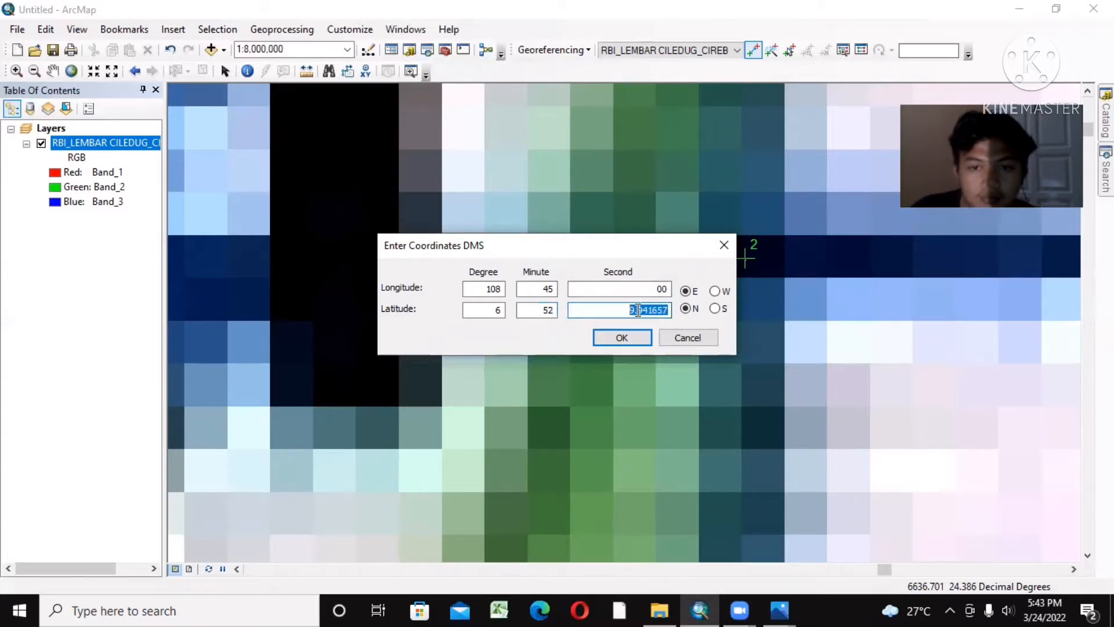
key(BackSpace)
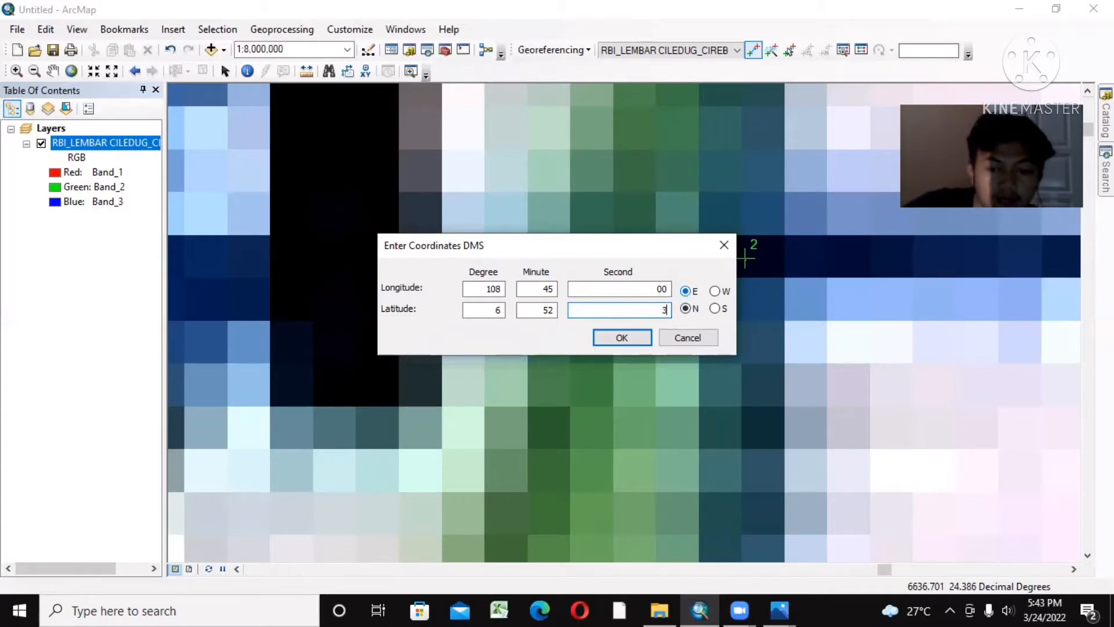
click(715, 308)
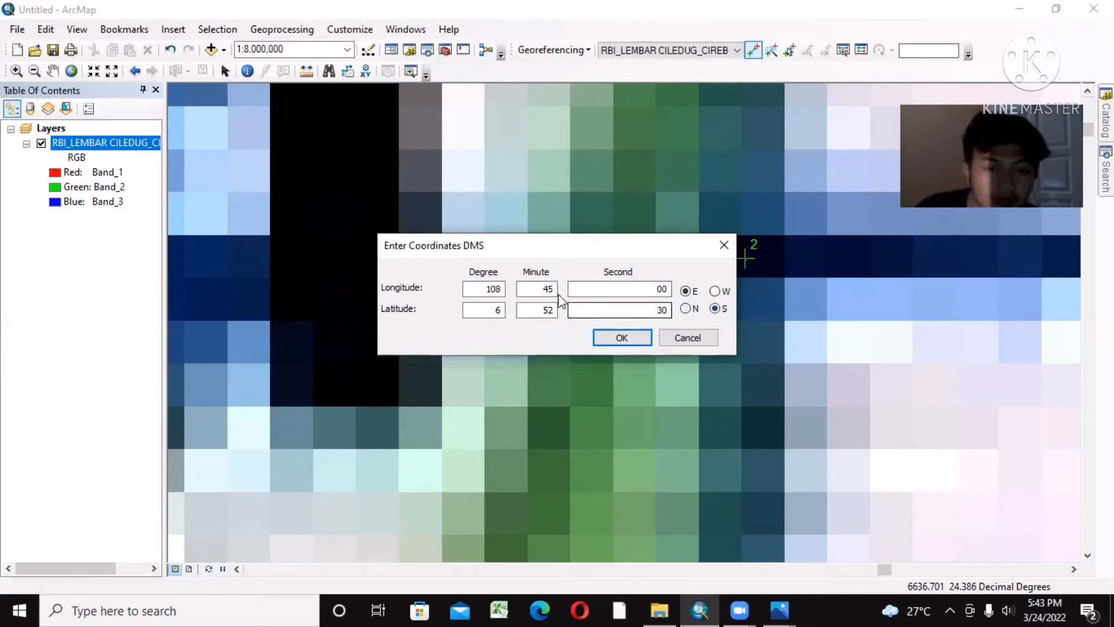
click(548, 310)
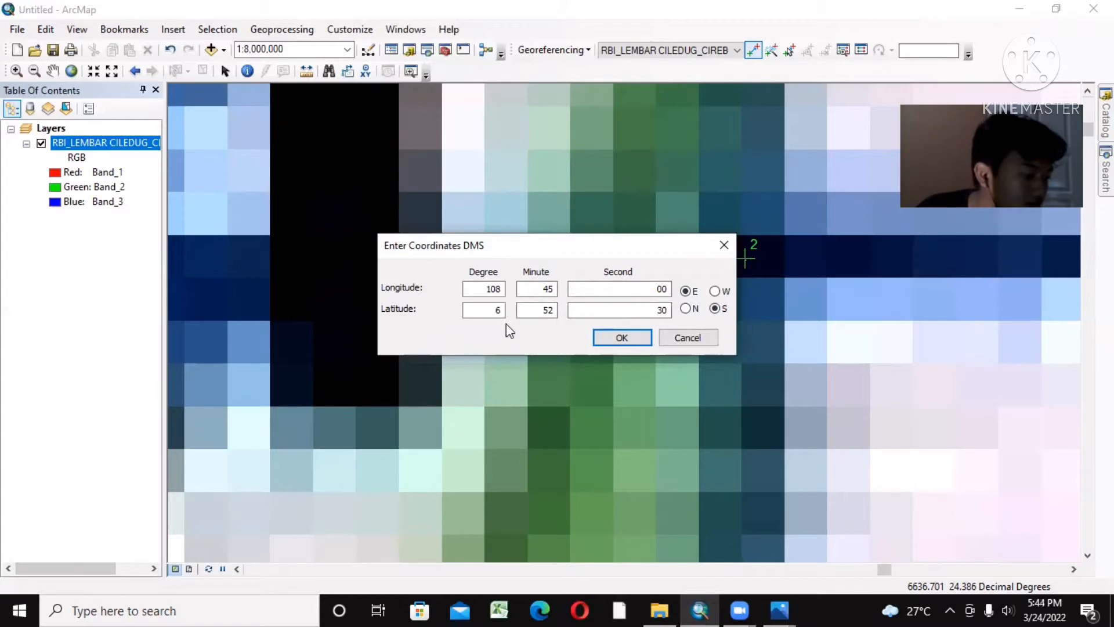
click(632, 336)
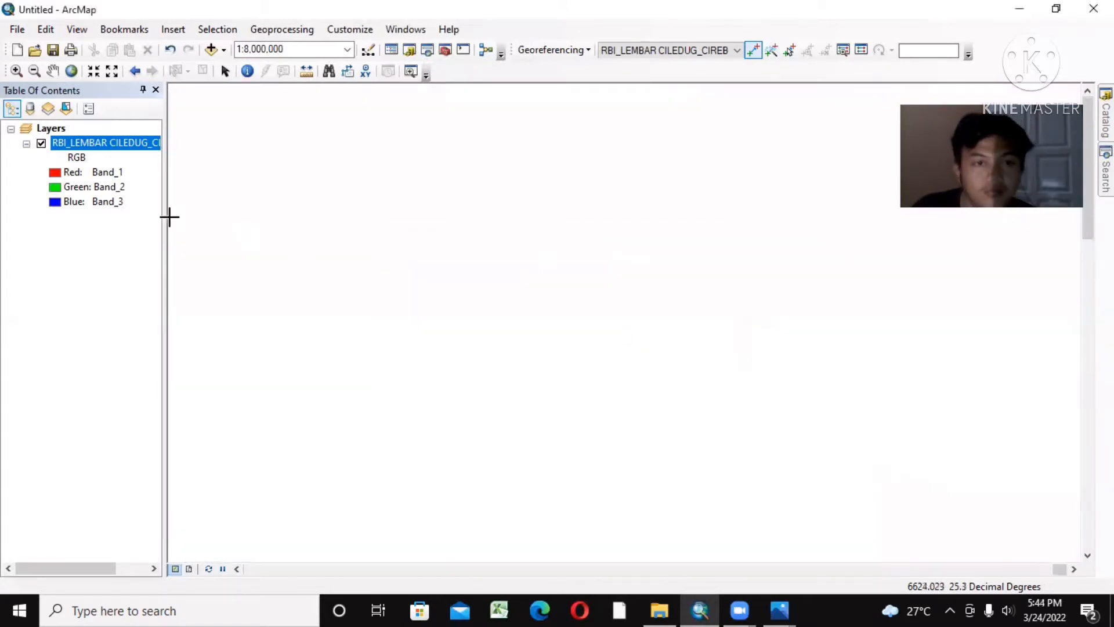
right_click(81, 144)
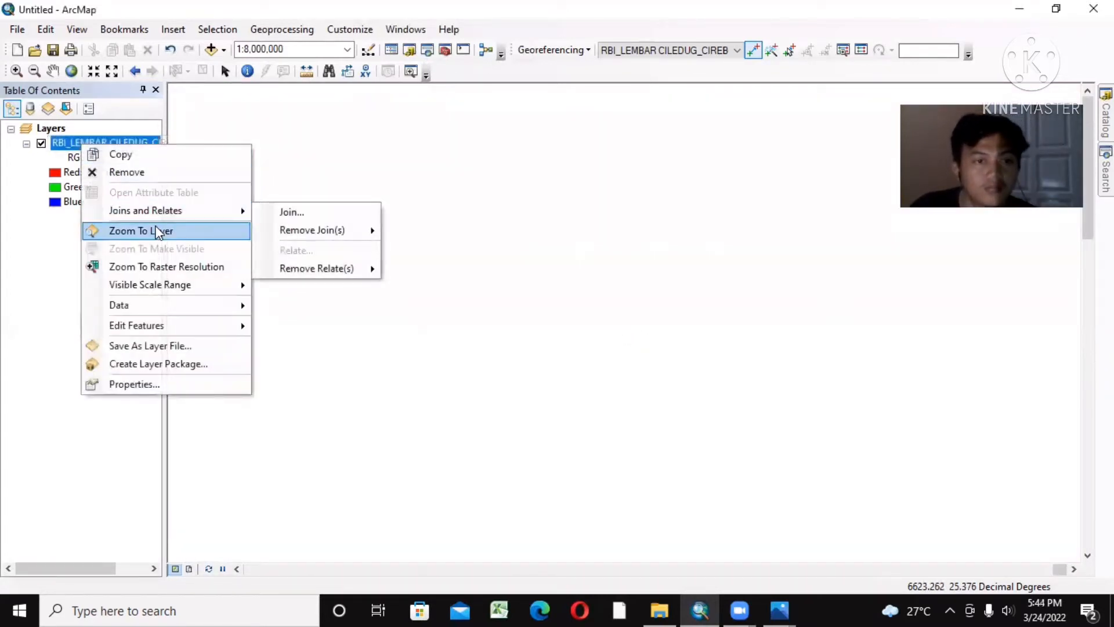
click(158, 231)
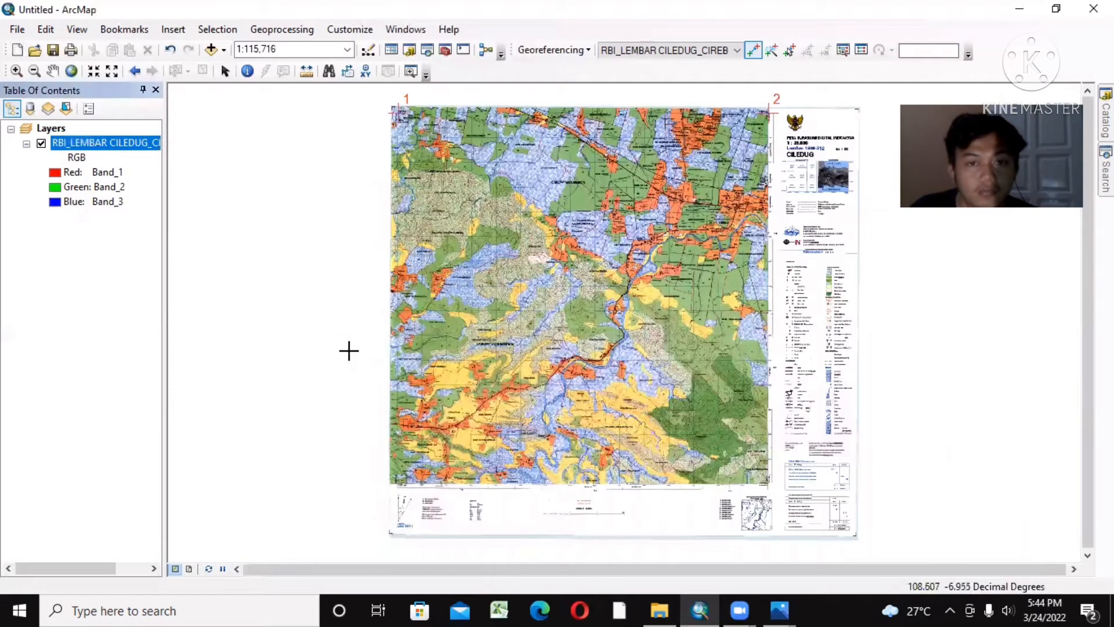
Step: Examine the coordinate labels around the lower-left grid intersection of the map sheet
click(16, 71)
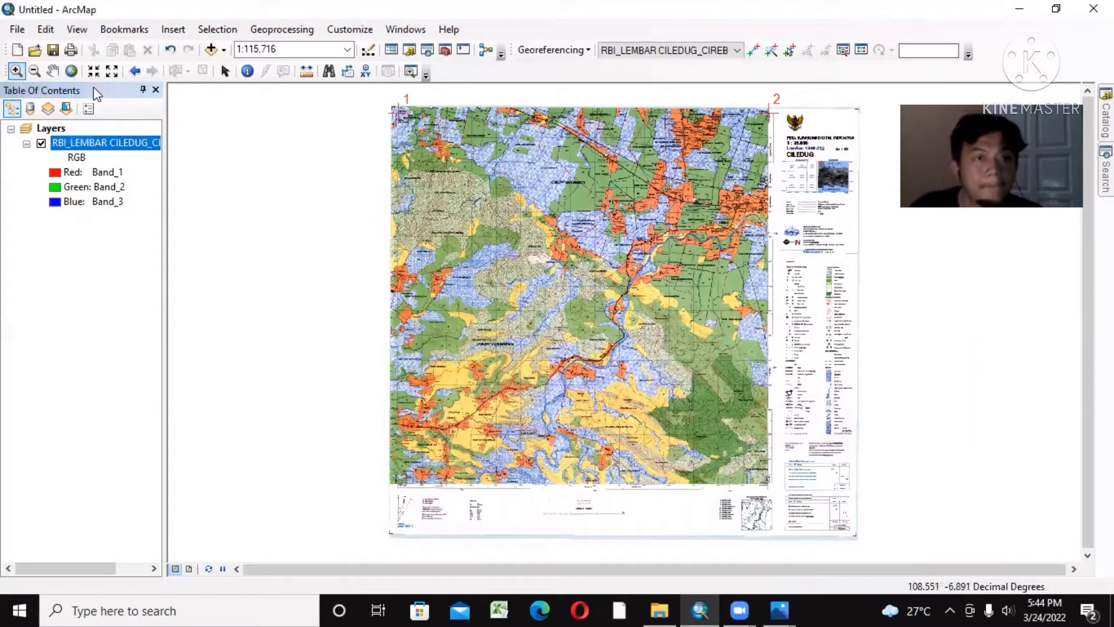
scroll(392, 488, up, 2)
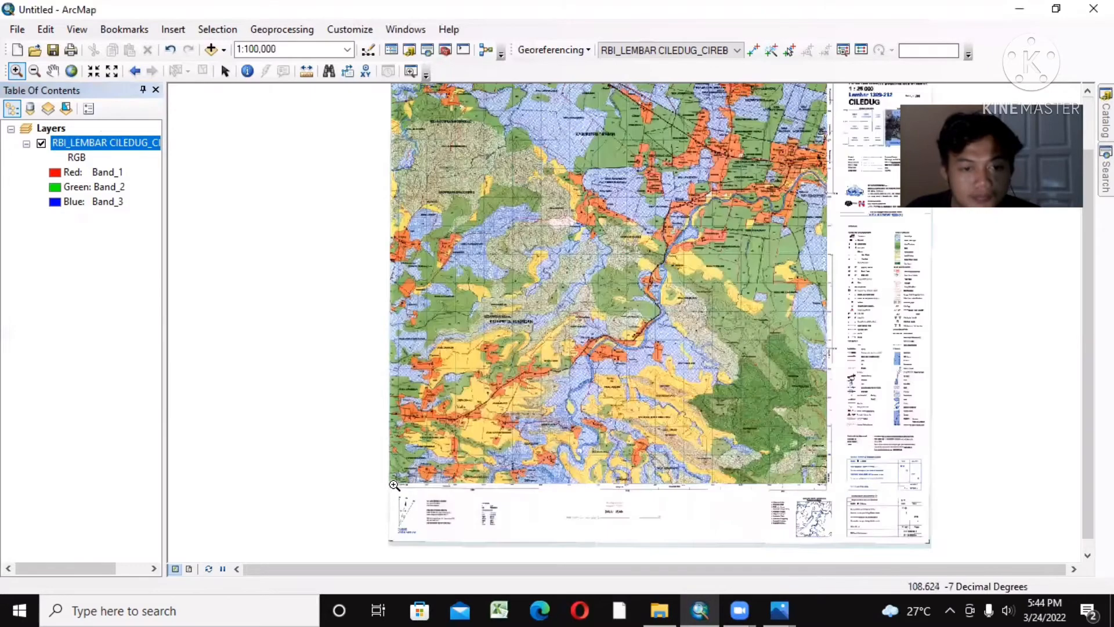
scroll(396, 484, up, 1)
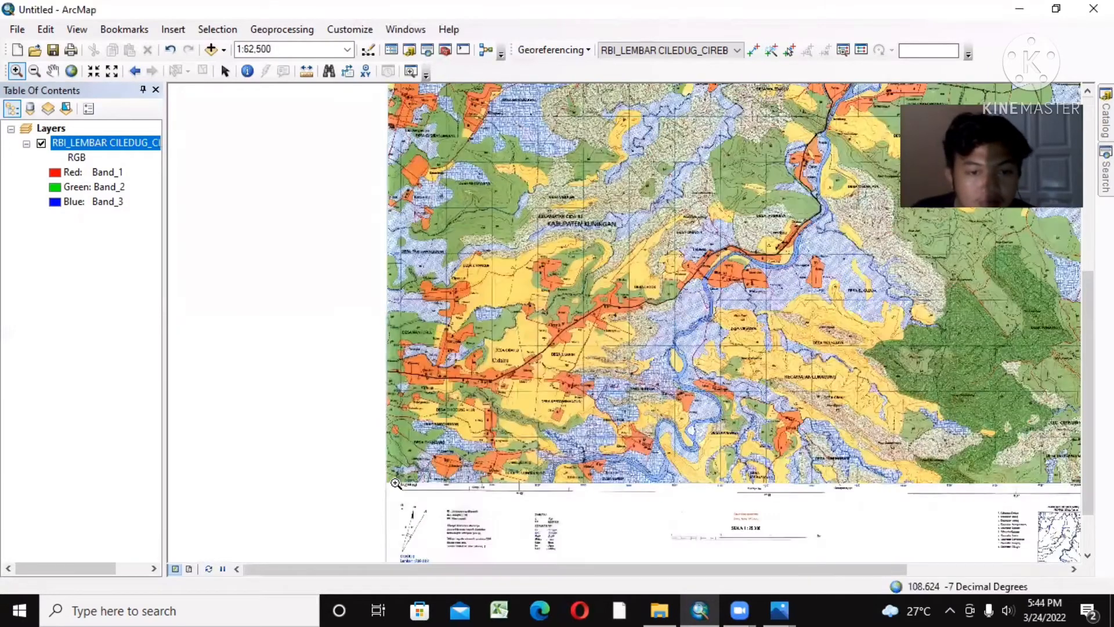
scroll(401, 483, up, 2)
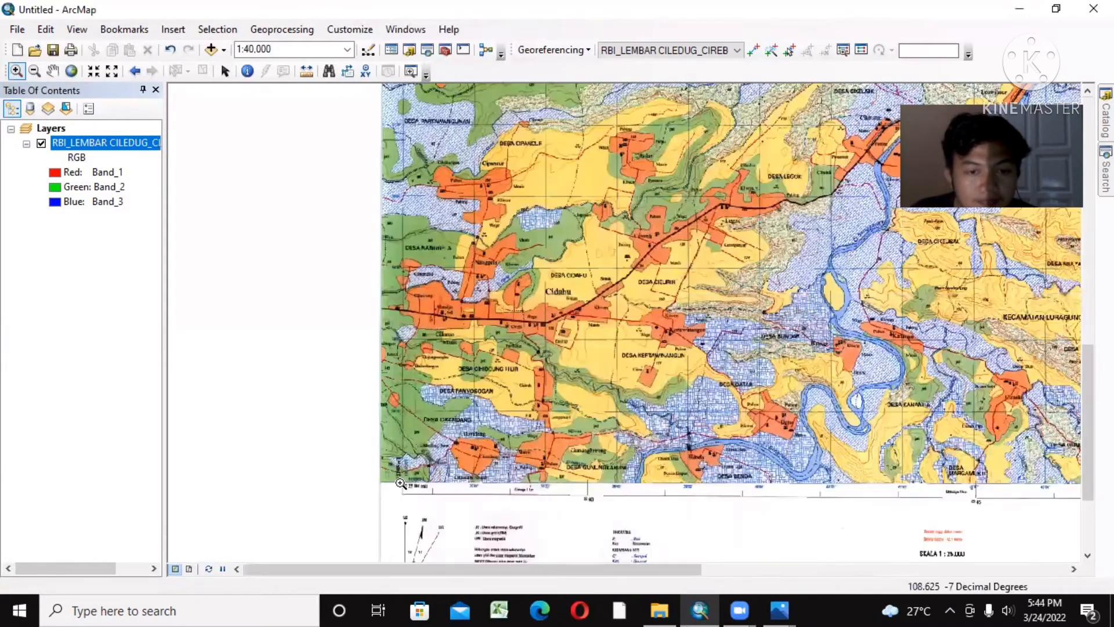
scroll(400, 484, up, 2)
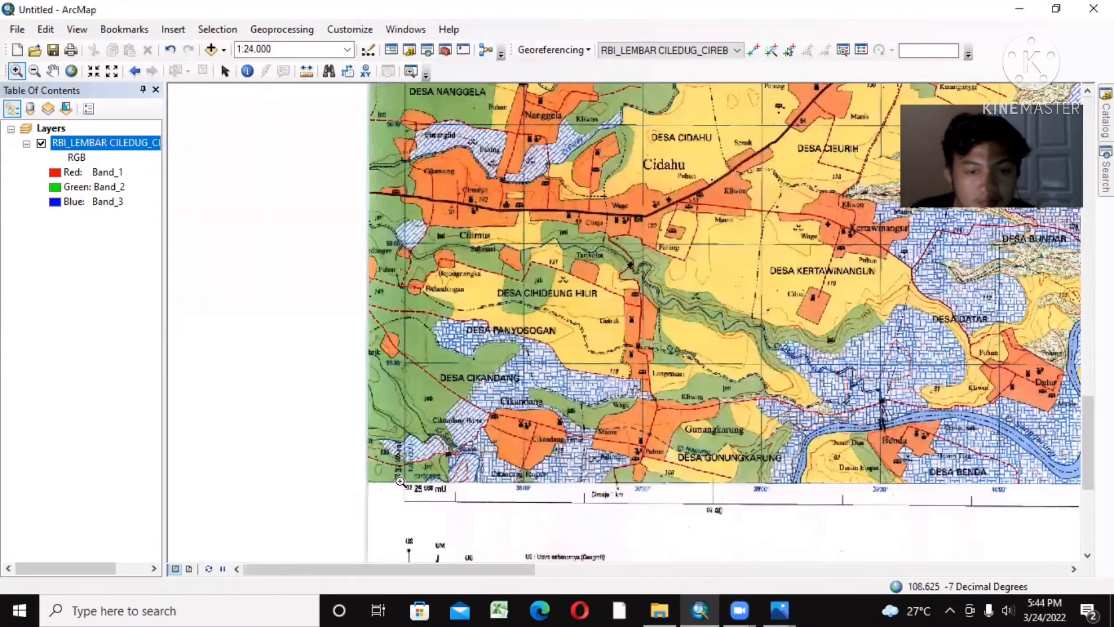
scroll(400, 481, up, 1)
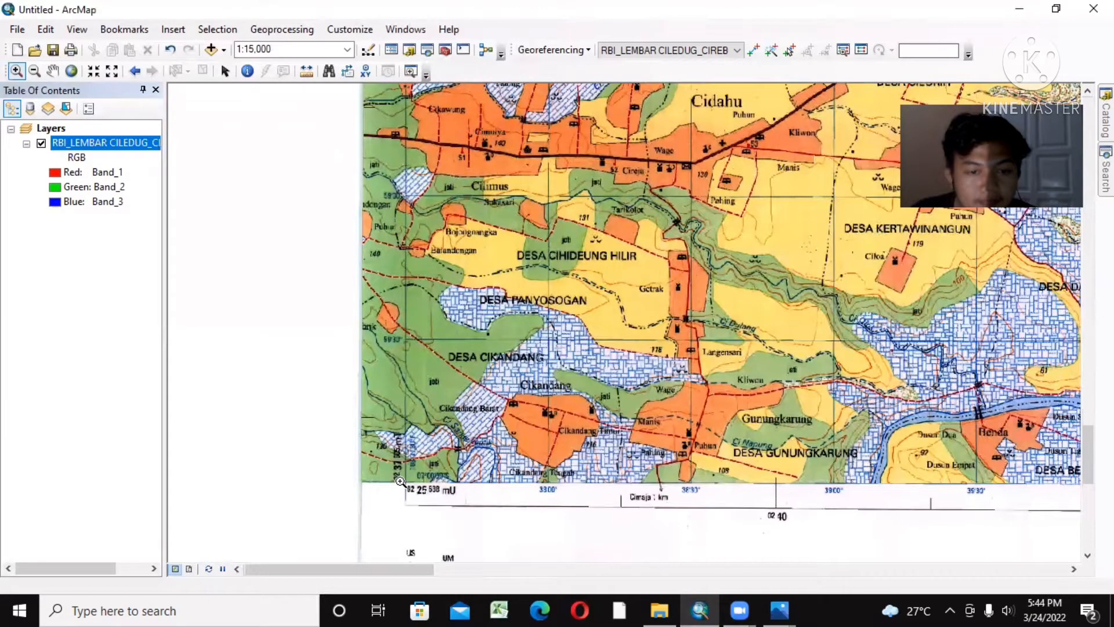
scroll(401, 481, up, 2)
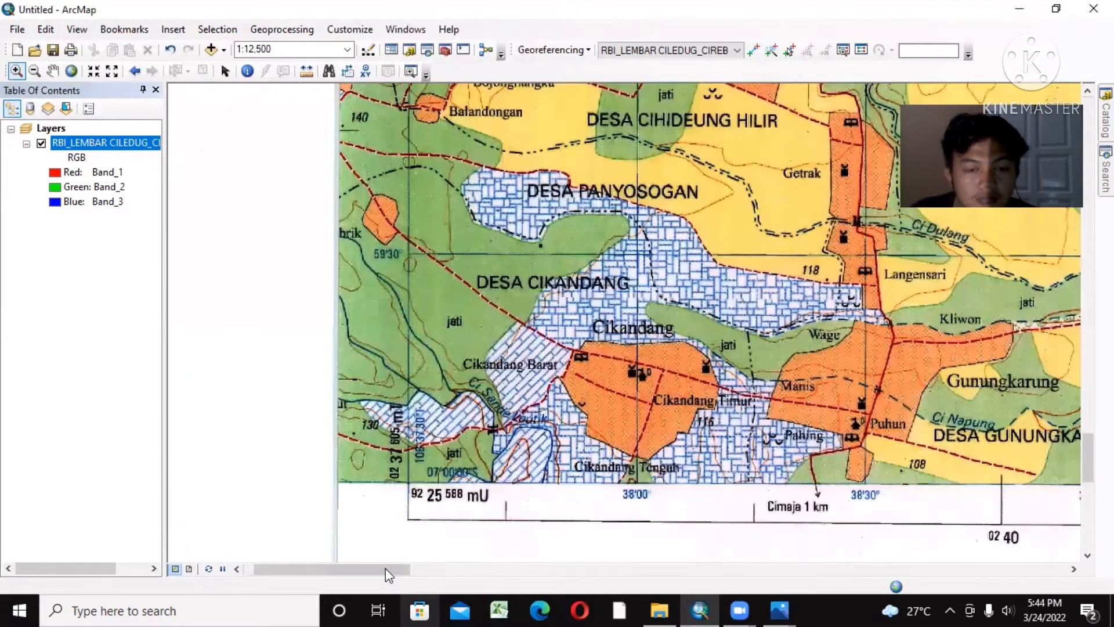
Step: Place the third georeferencing control point on the map's lower-right grid intersection, labelled 07°00'00"S and 108°45'00"T
drag(385, 569, 987, 604)
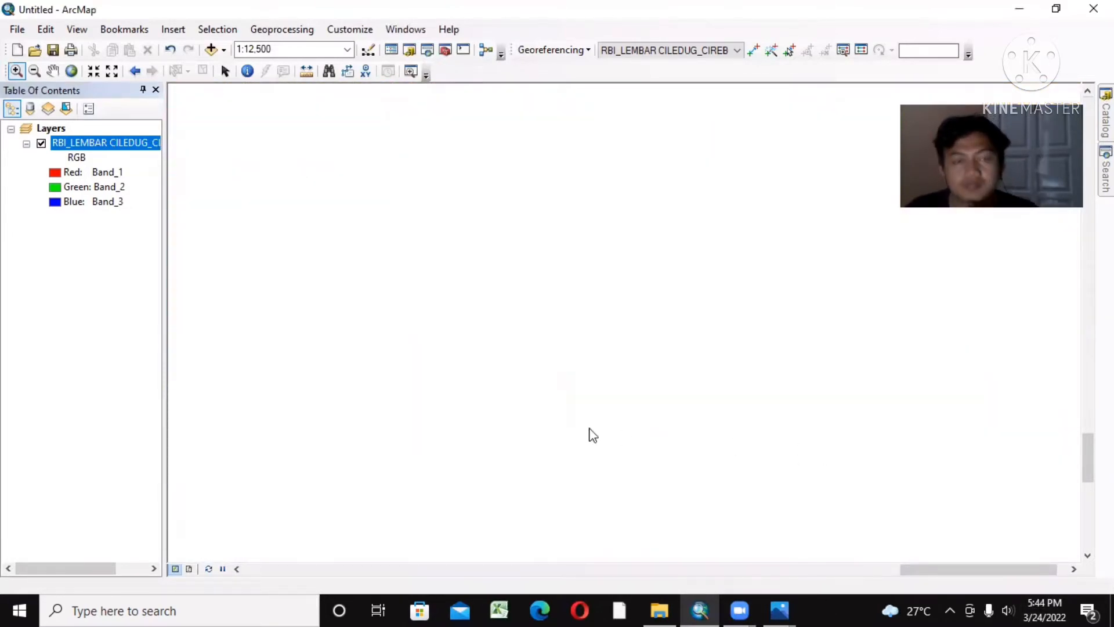
drag(987, 572, 884, 569)
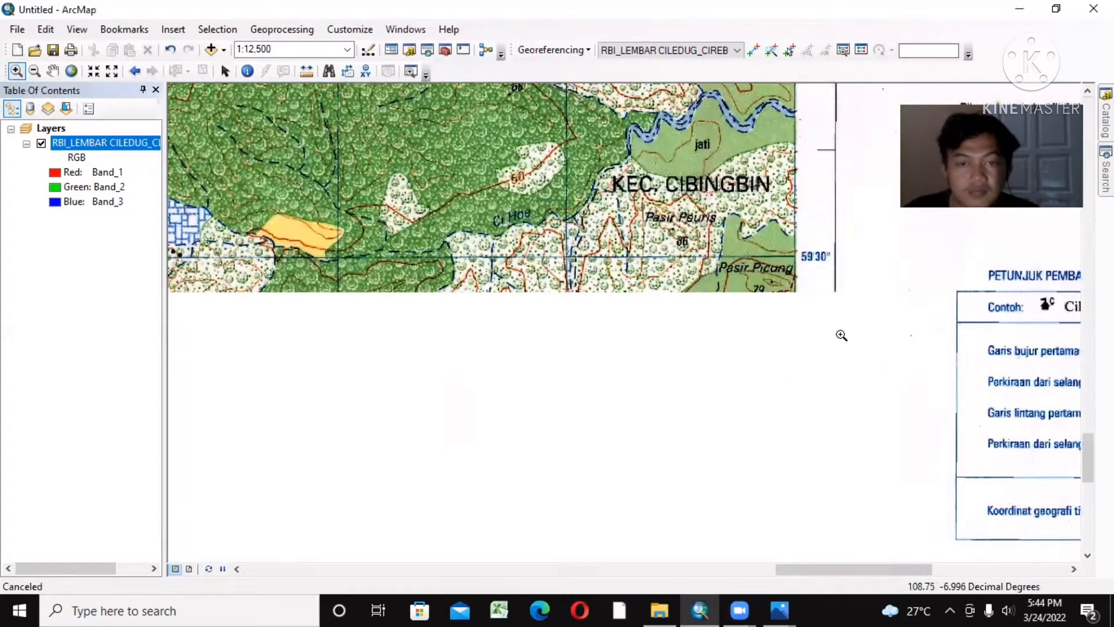
drag(858, 571, 802, 574)
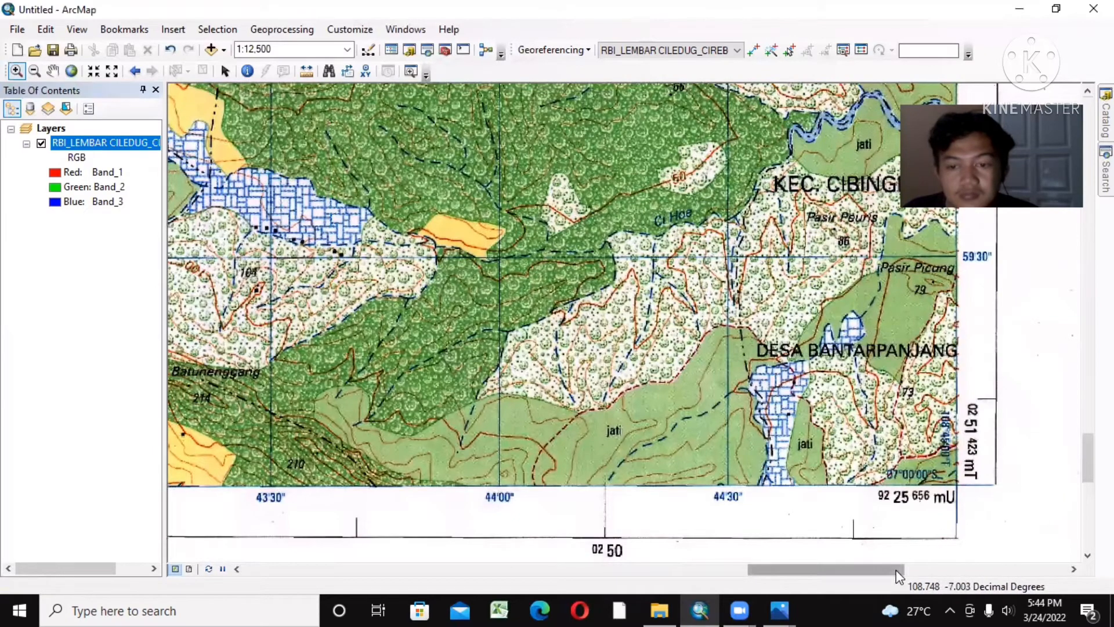
drag(897, 572, 923, 572)
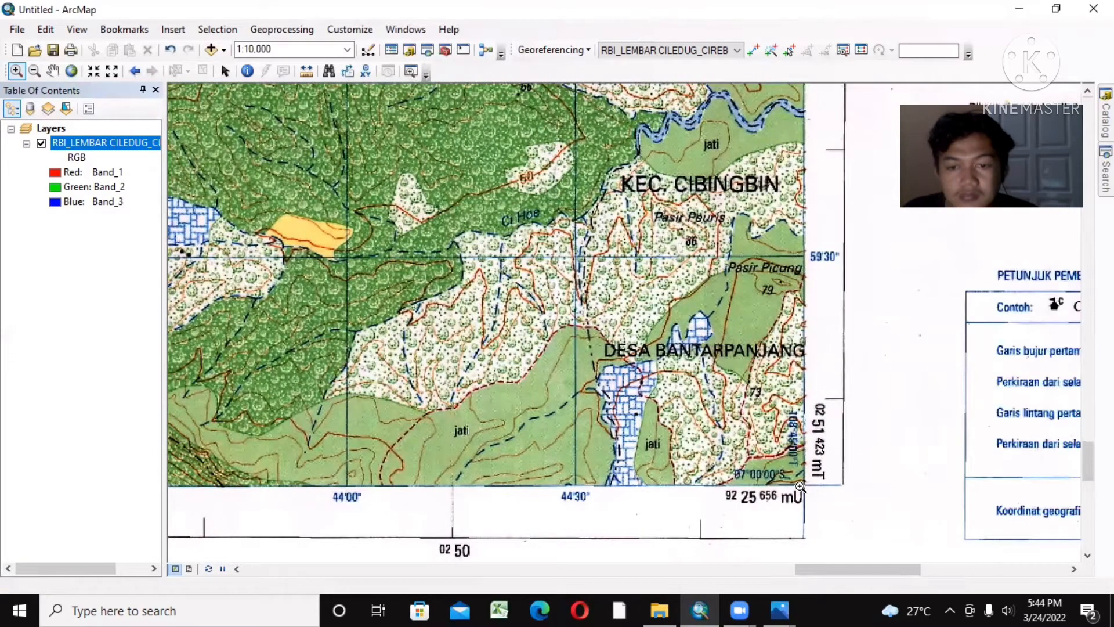
scroll(801, 486, up, 3)
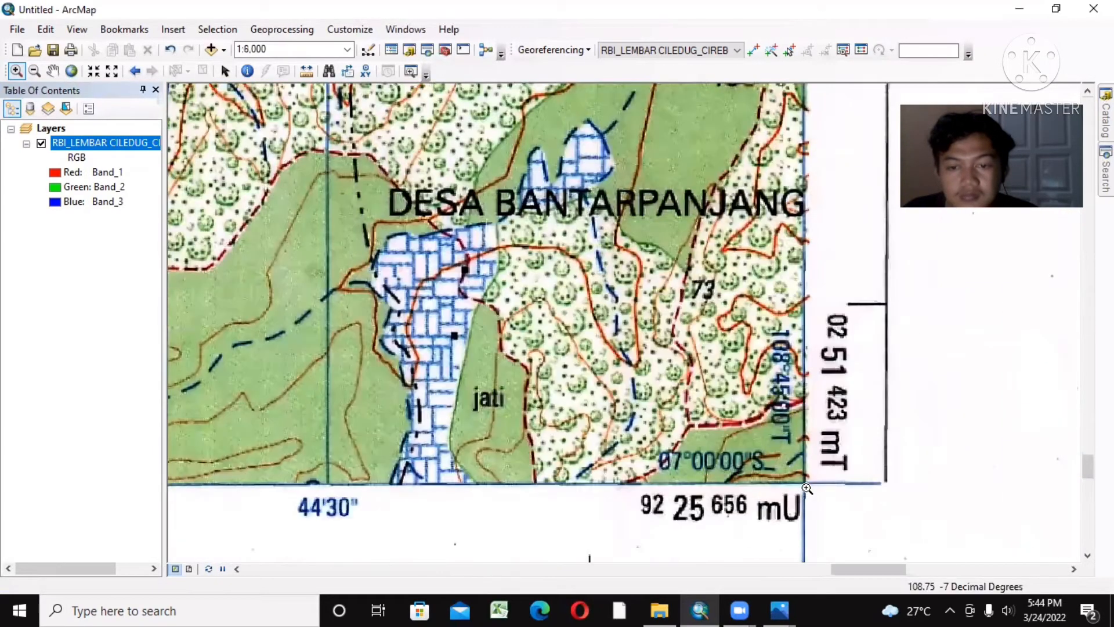
scroll(807, 489, up, 2)
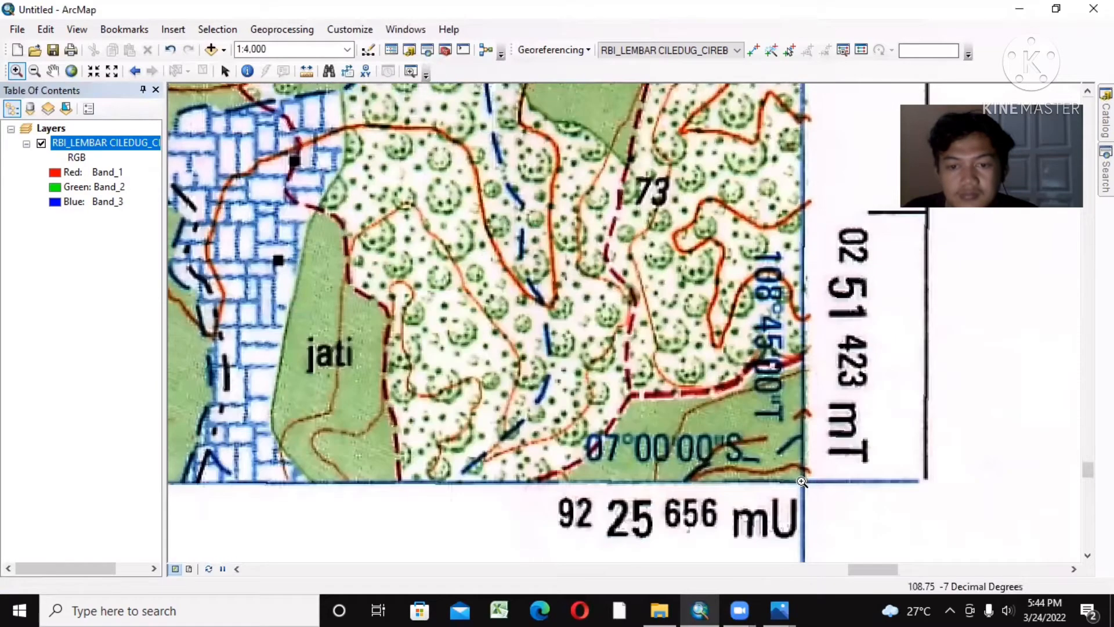
scroll(802, 482, up, 3)
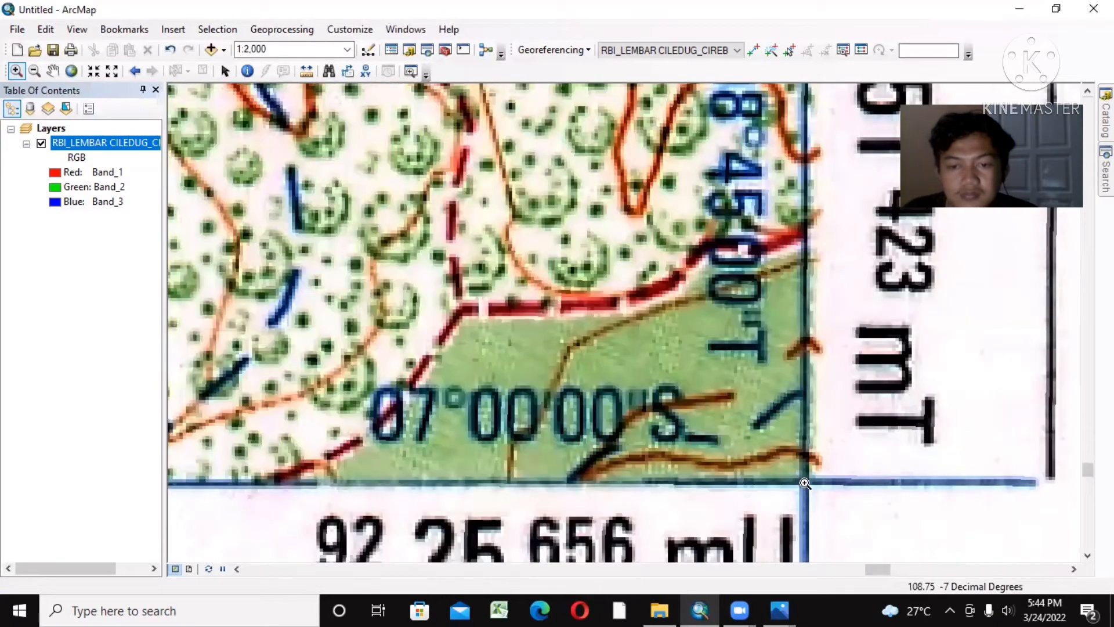
scroll(805, 484, up, 1)
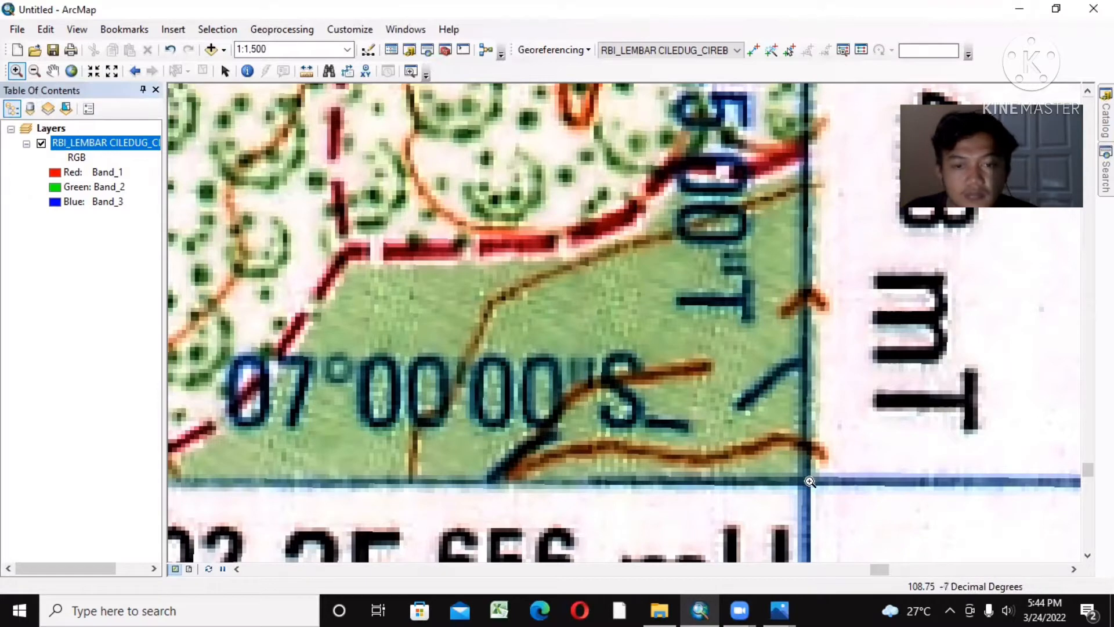
scroll(811, 482, down, 4)
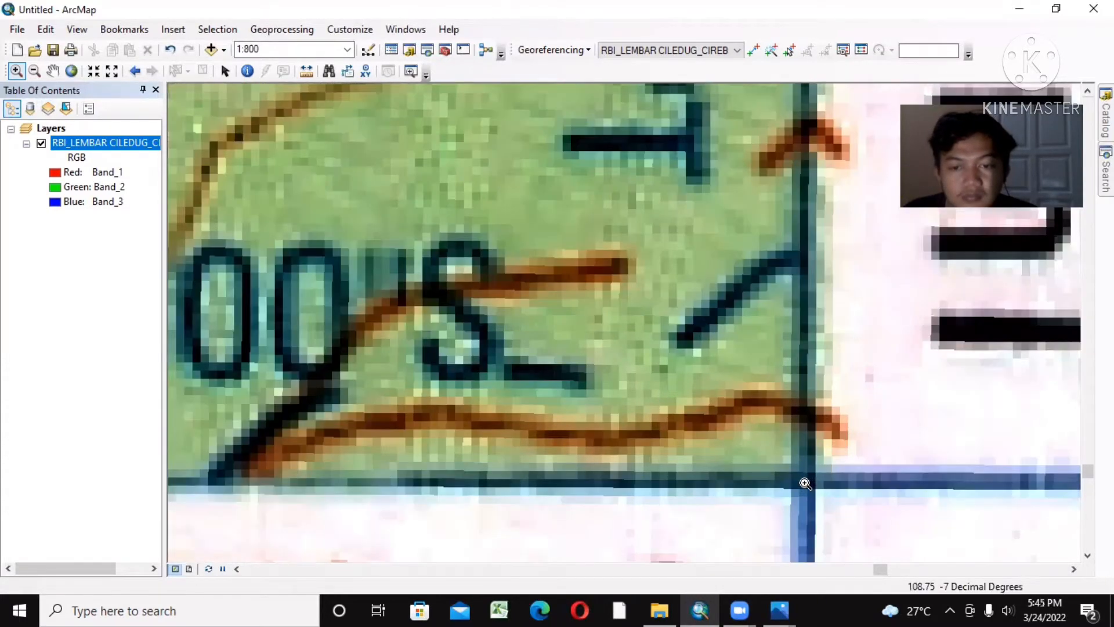
scroll(805, 483, down, 1)
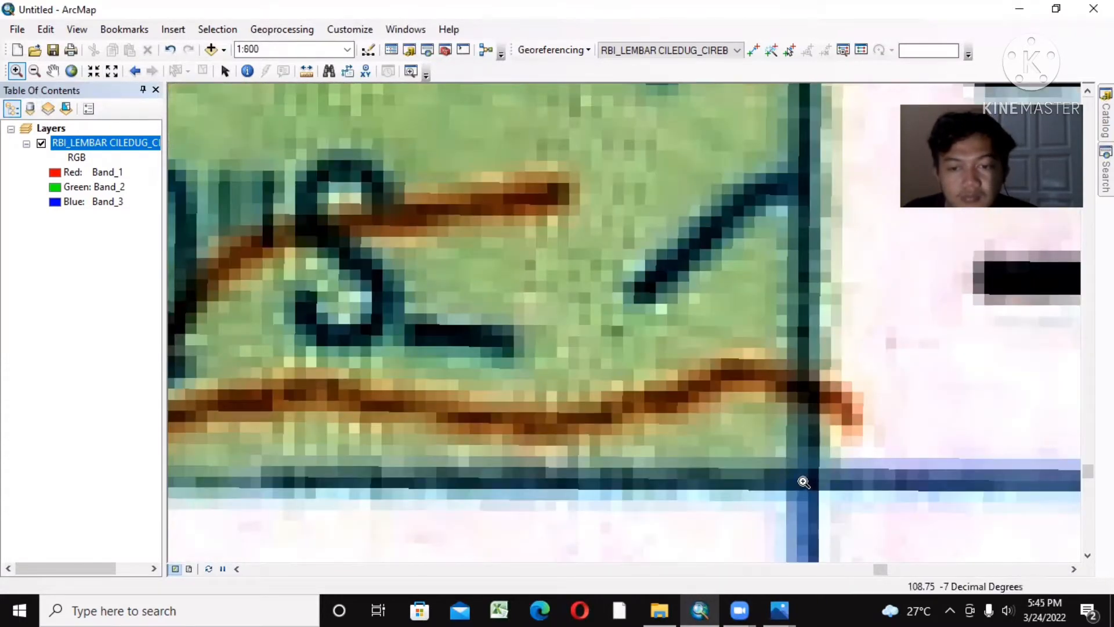
scroll(806, 483, down, 2)
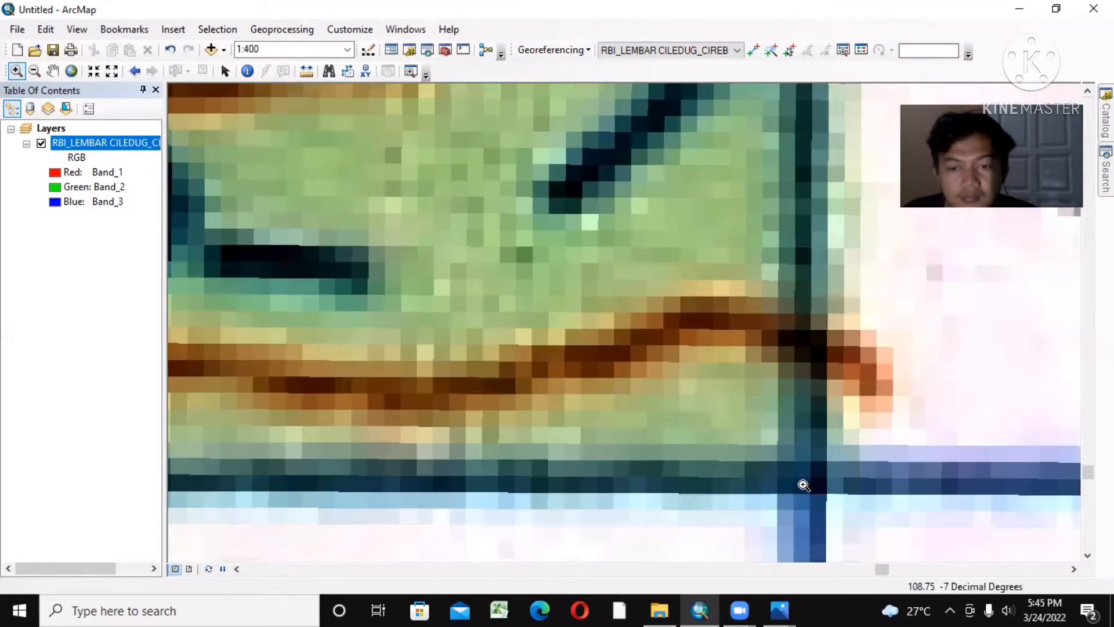
scroll(804, 485, down, 1)
scroll(804, 479, down, 2)
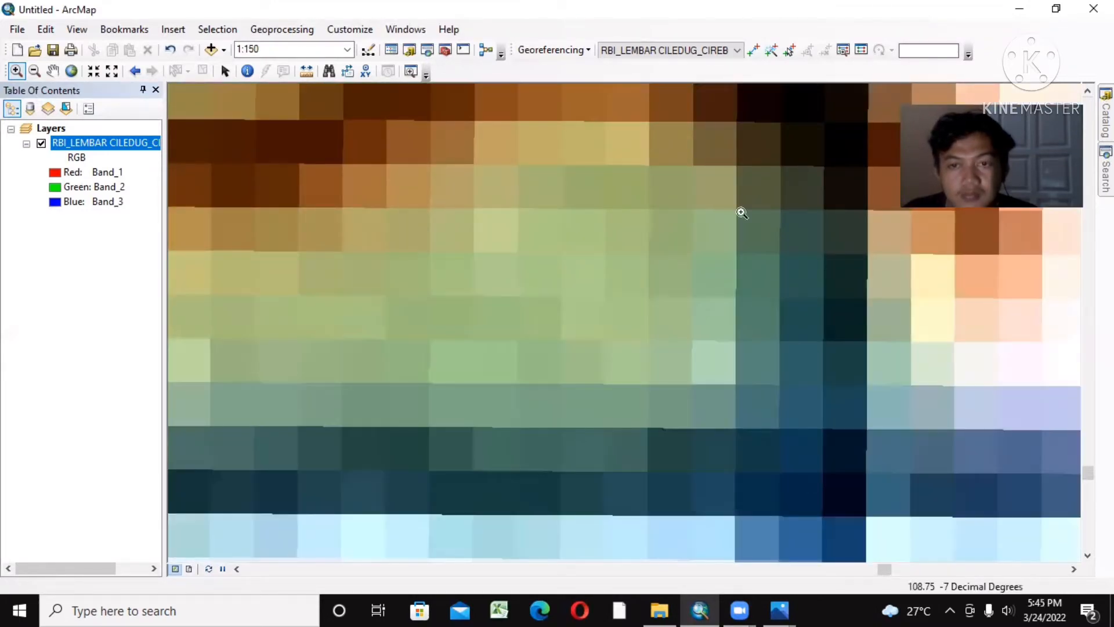
click(754, 50)
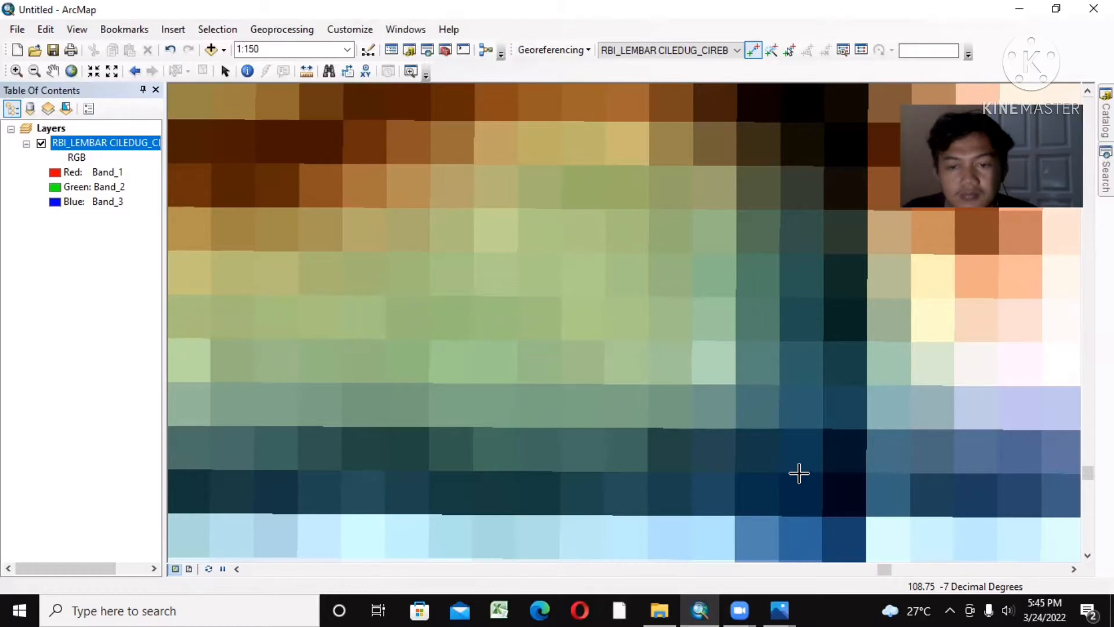
click(799, 473)
Step: Start entering DMS coordinates for the third control point, setting its longitude to 108° 45' 00" E
right_click(799, 473)
click(841, 503)
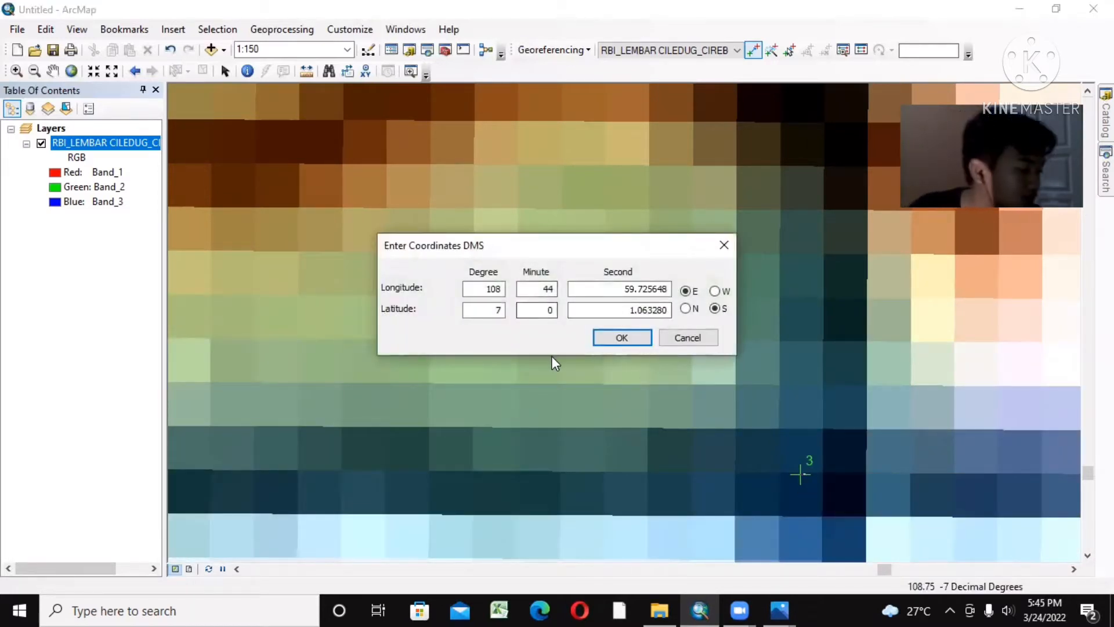
click(554, 289)
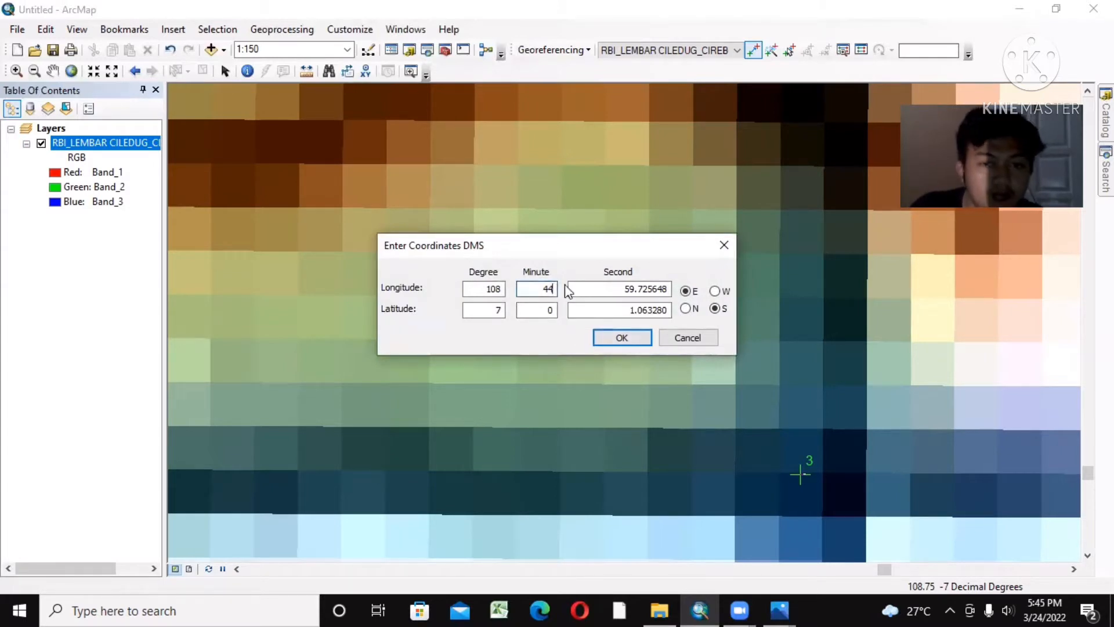
key(BackSpace)
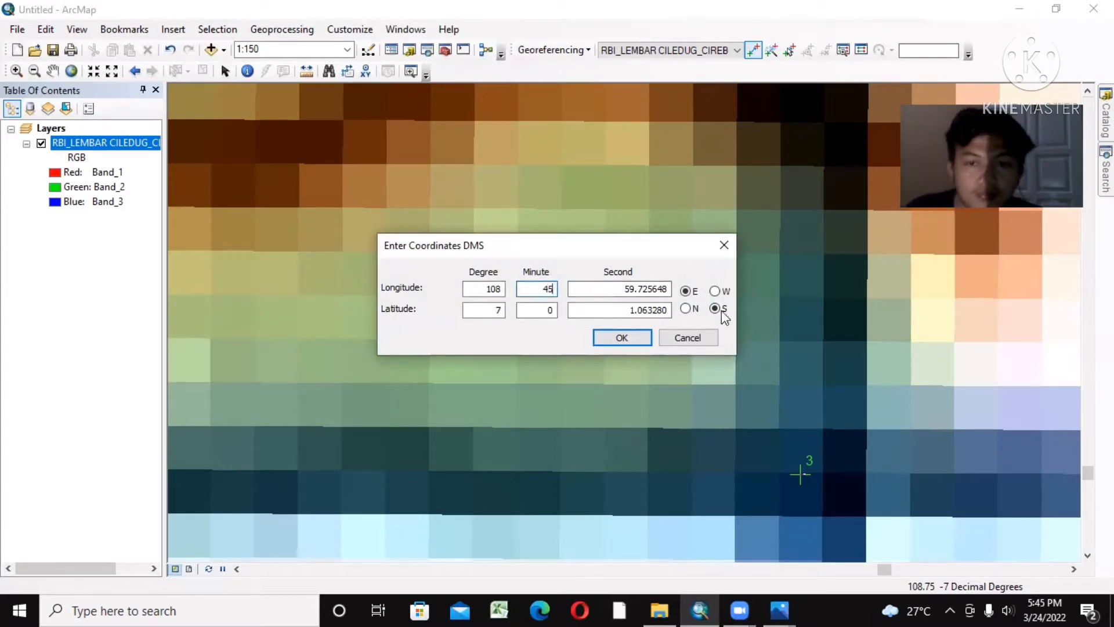
drag(668, 289, 636, 290)
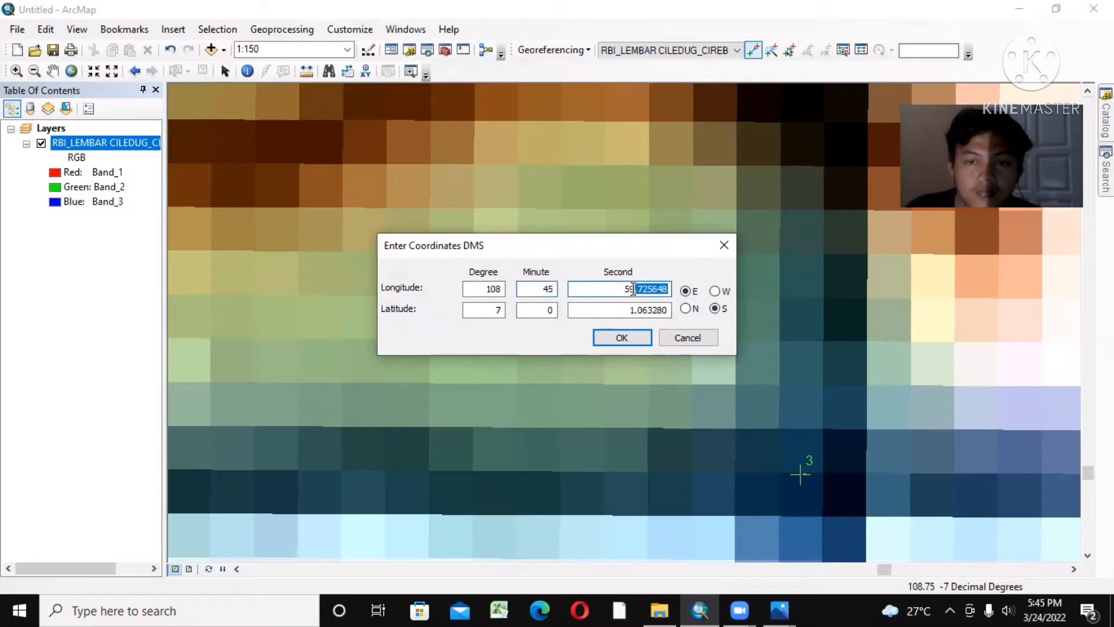
key(BackSpace)
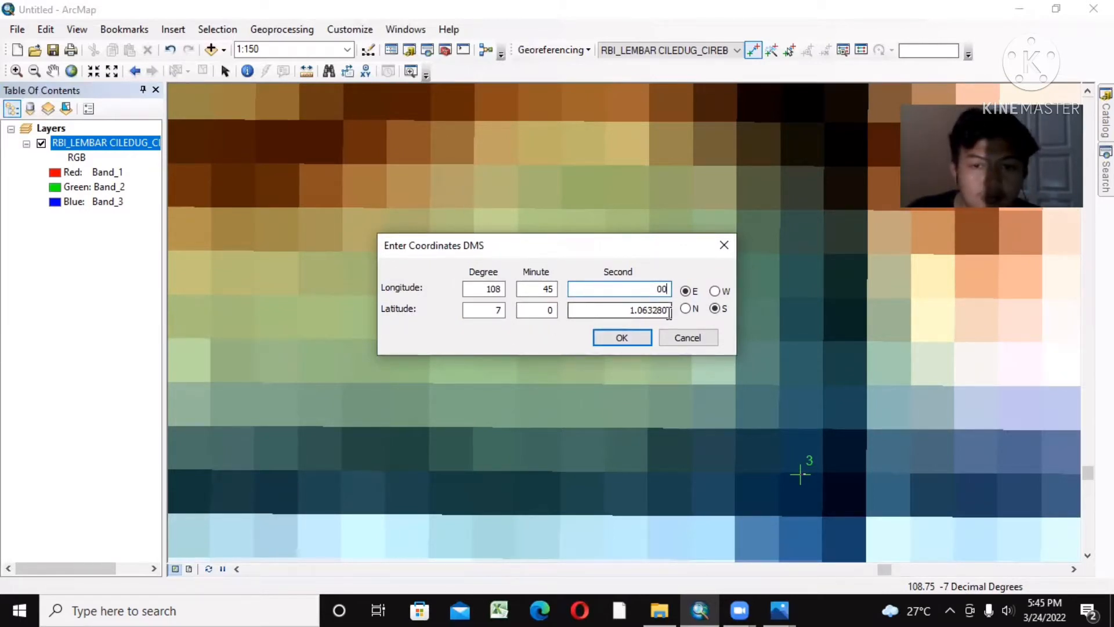
Step: Set the third control point's latitude to 7° 0' 00" S and accept the coordinates
drag(669, 312, 638, 312)
key(BackSpace)
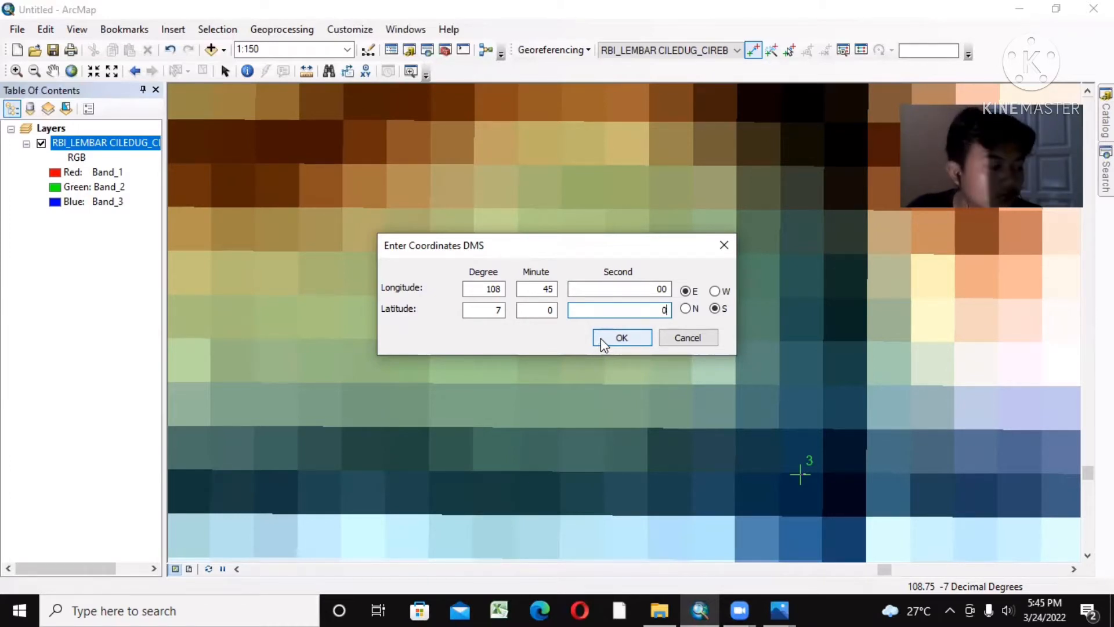
text(0)
click(604, 340)
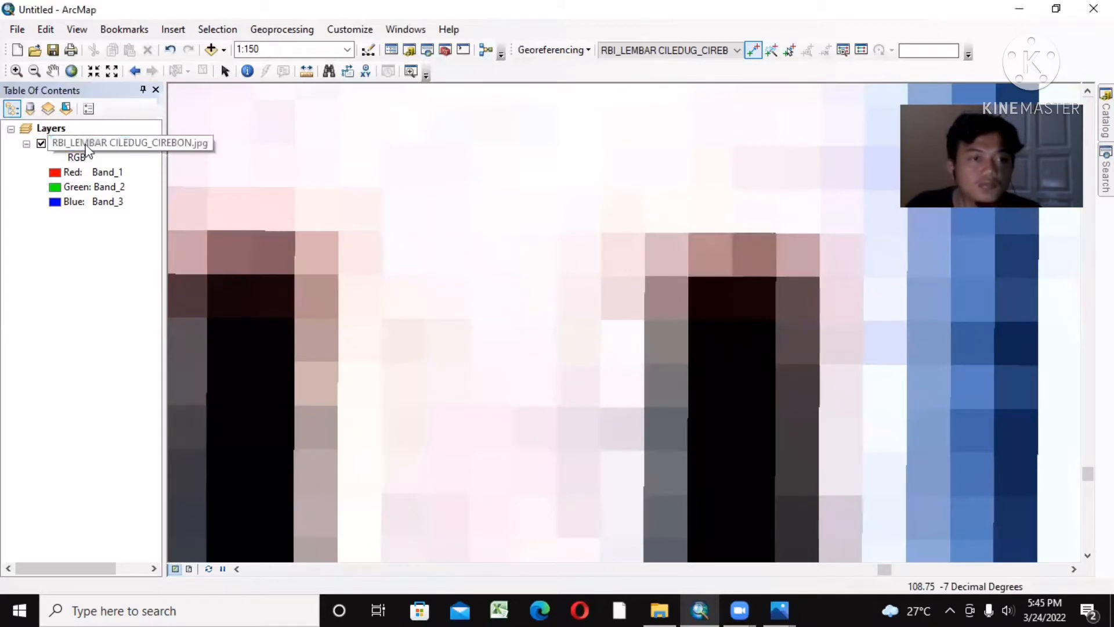
Step: Place the fourth georeferencing control point on the map's lower-left grid intersection, labelled 07°00'00"S and 108°37'30"T
right_click(86, 146)
click(141, 229)
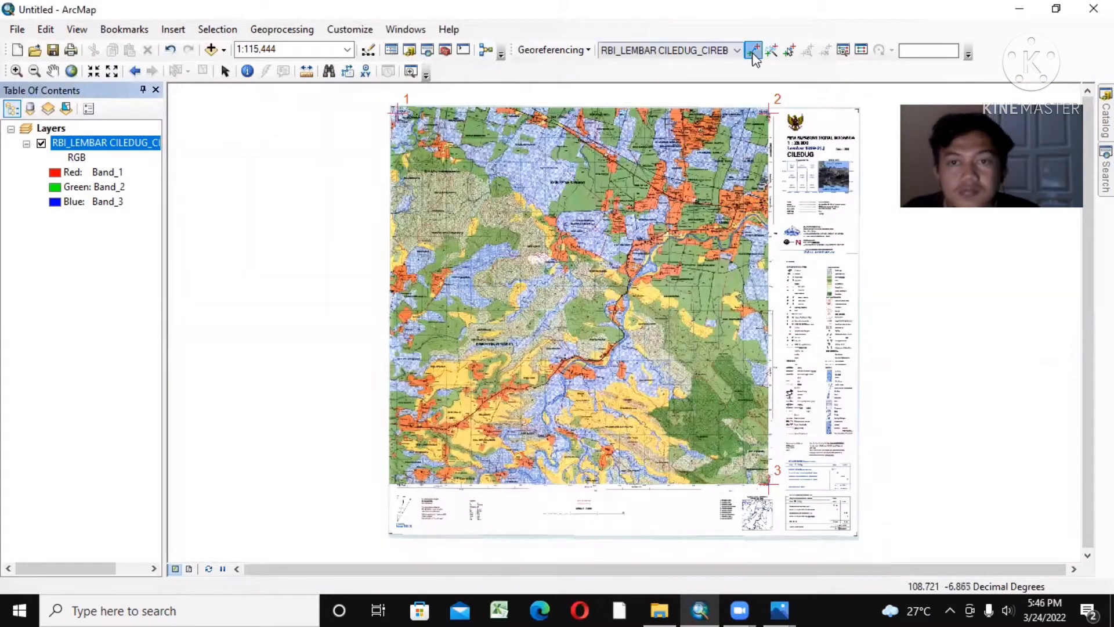
click(16, 71)
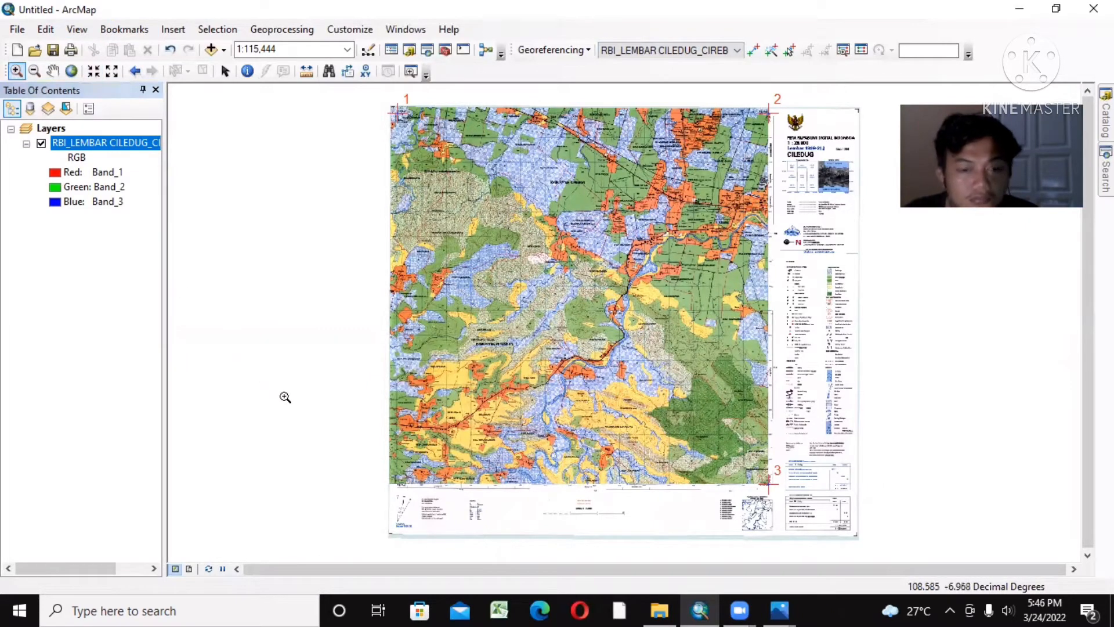
scroll(398, 485, up, 2)
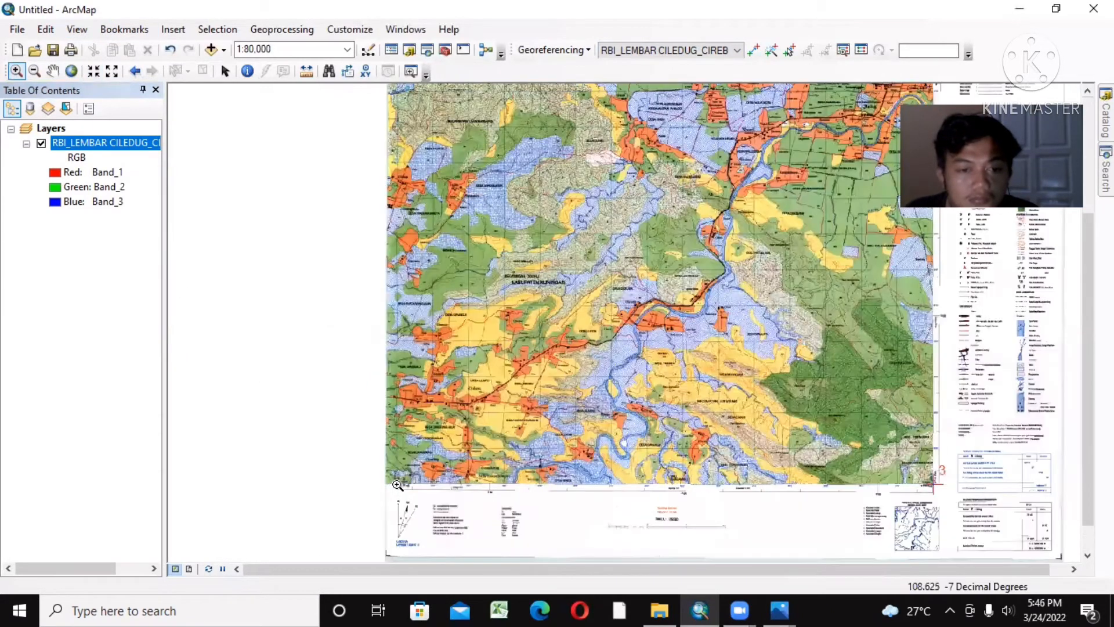
scroll(401, 483, up, 1)
scroll(401, 481, up, 4)
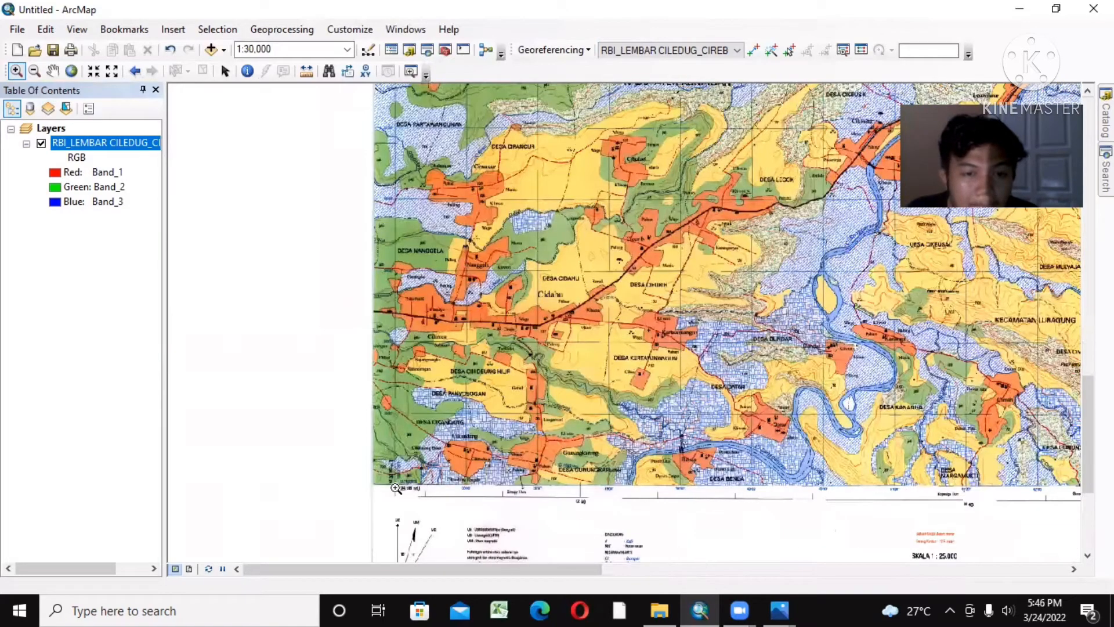
scroll(395, 488, up, 3)
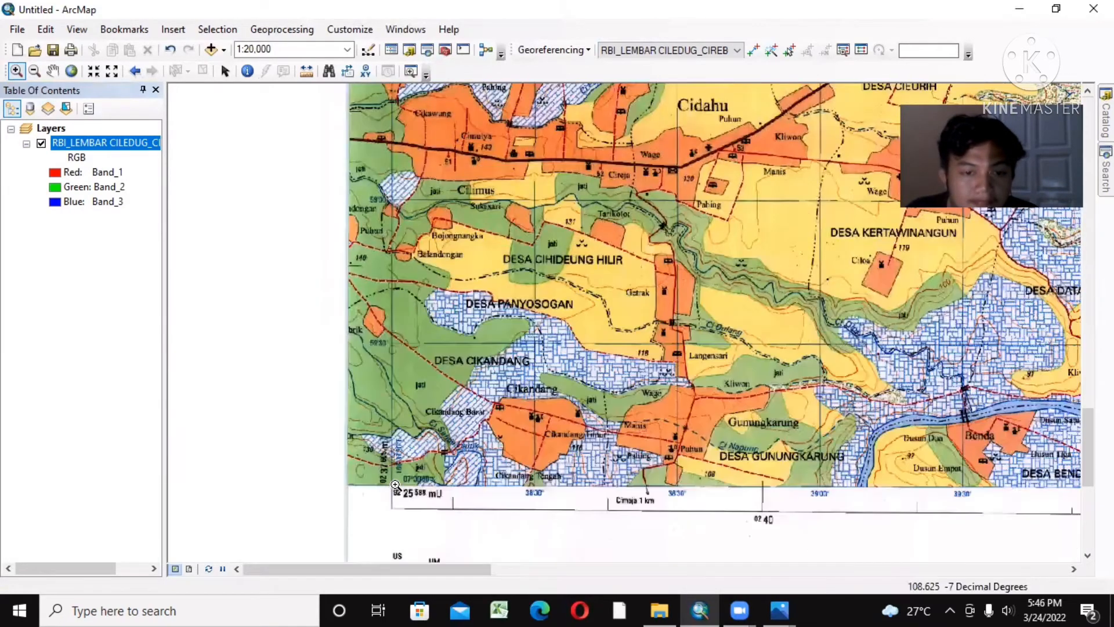
scroll(392, 484, up, 3)
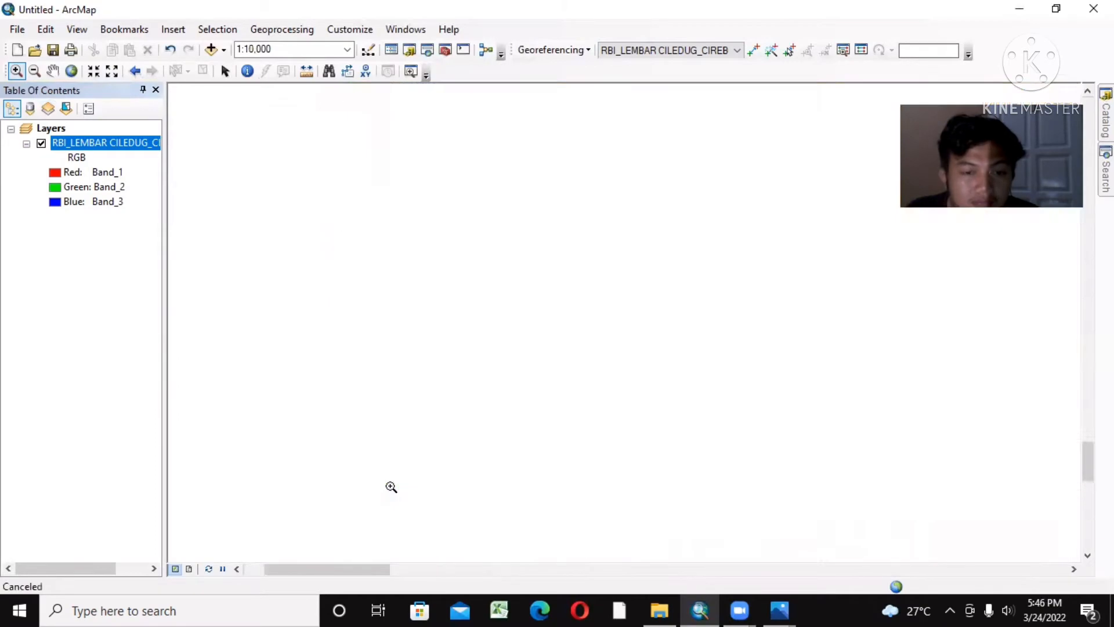
scroll(392, 486, up, 4)
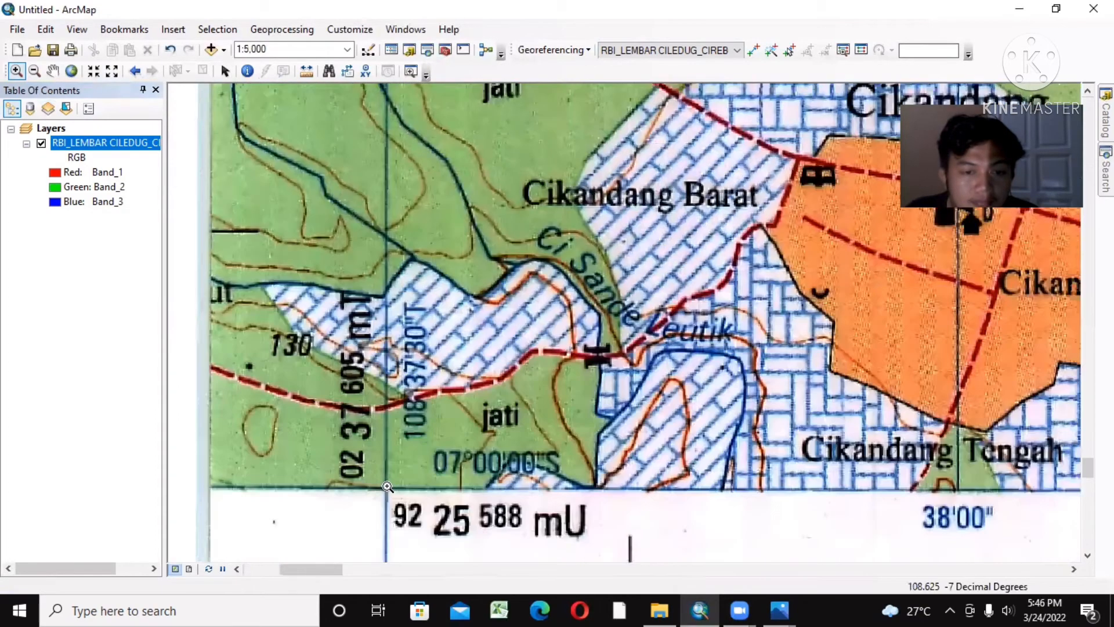
scroll(386, 493, up, 1)
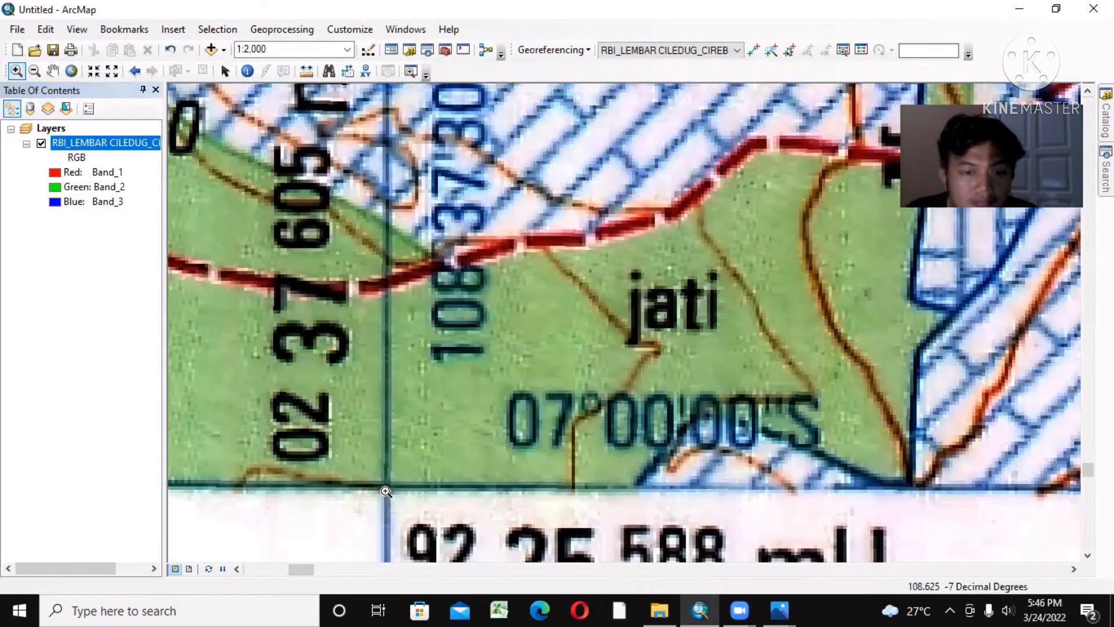
scroll(386, 492, up, 3)
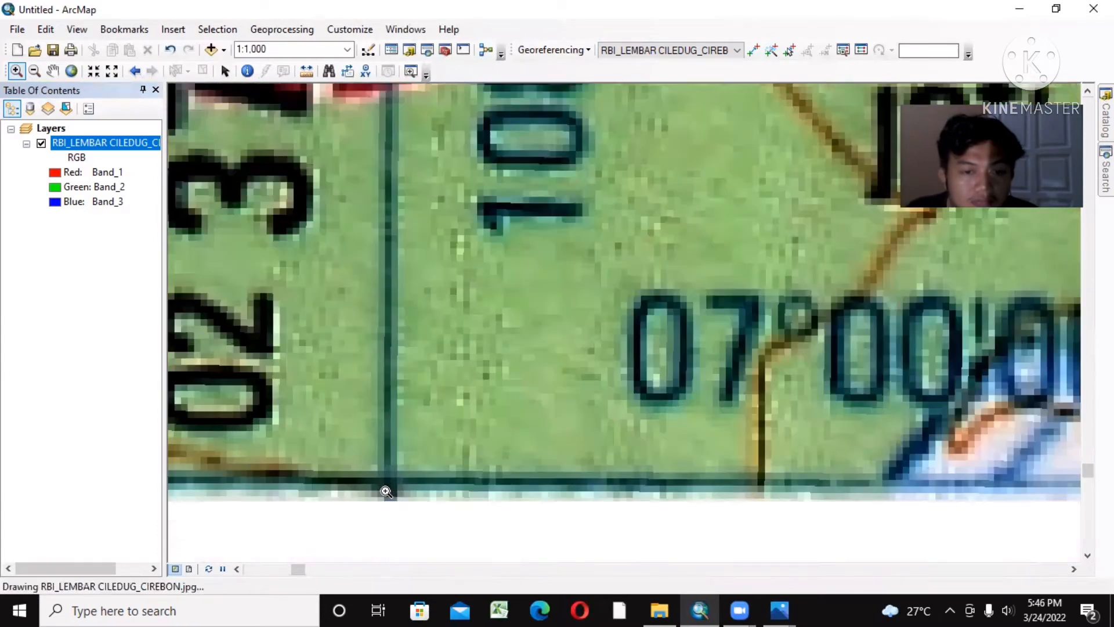
scroll(389, 488, up, 2)
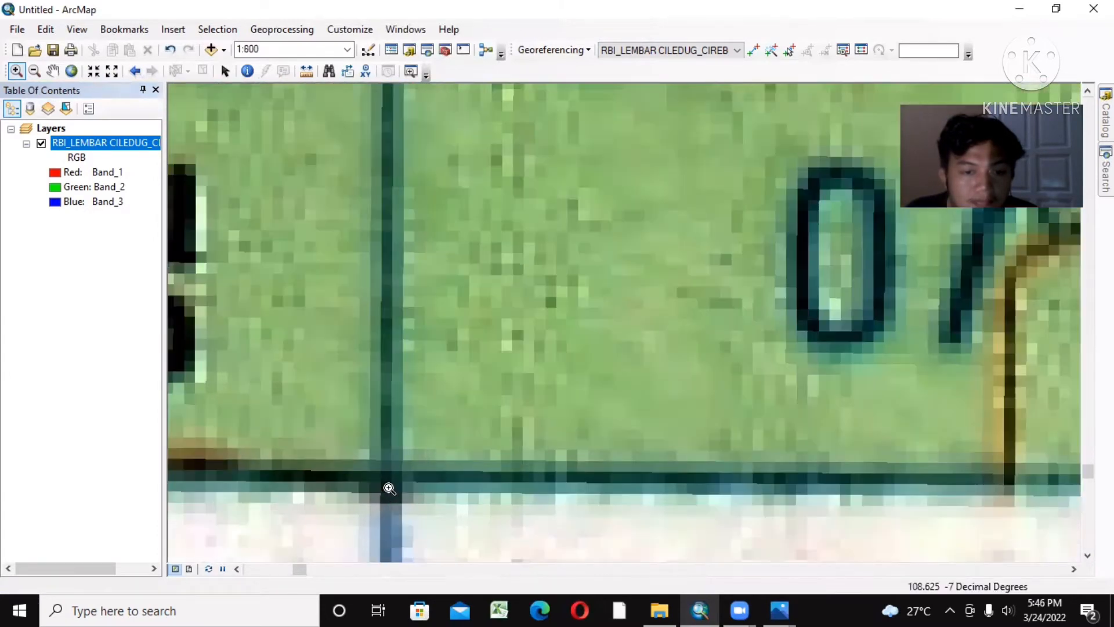
scroll(389, 489, up, 2)
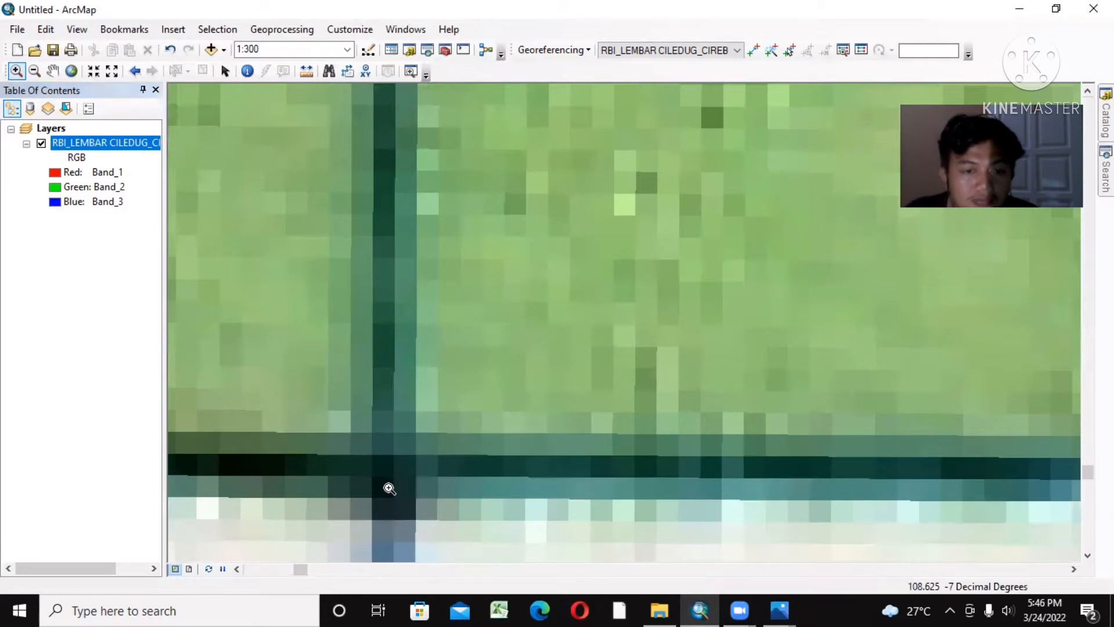
scroll(389, 489, up, 1)
scroll(389, 489, up, 1)
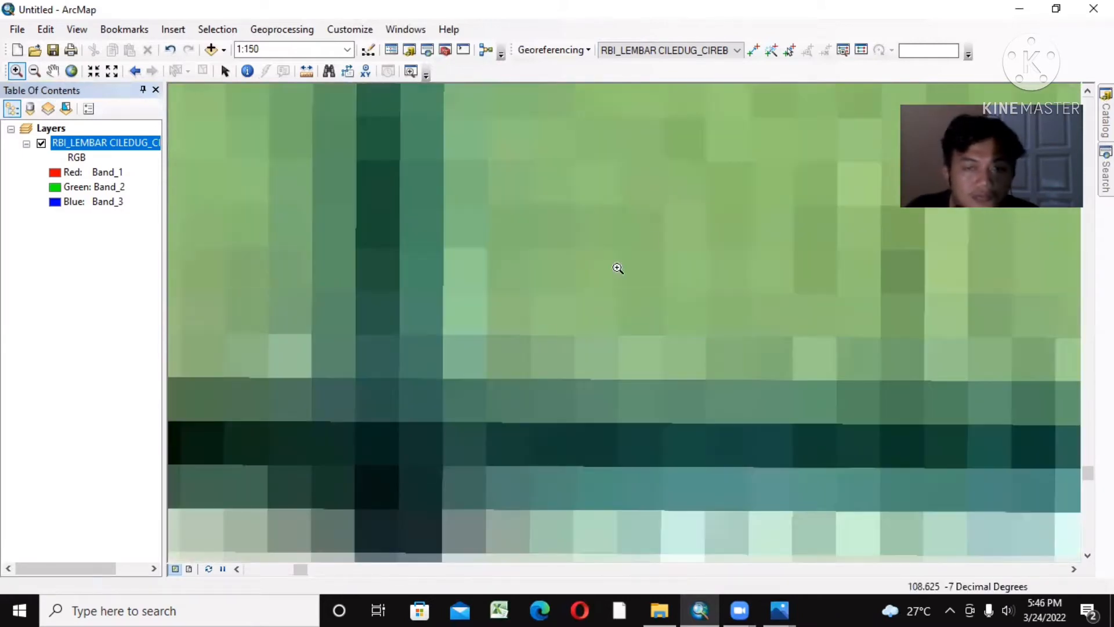
click(753, 50)
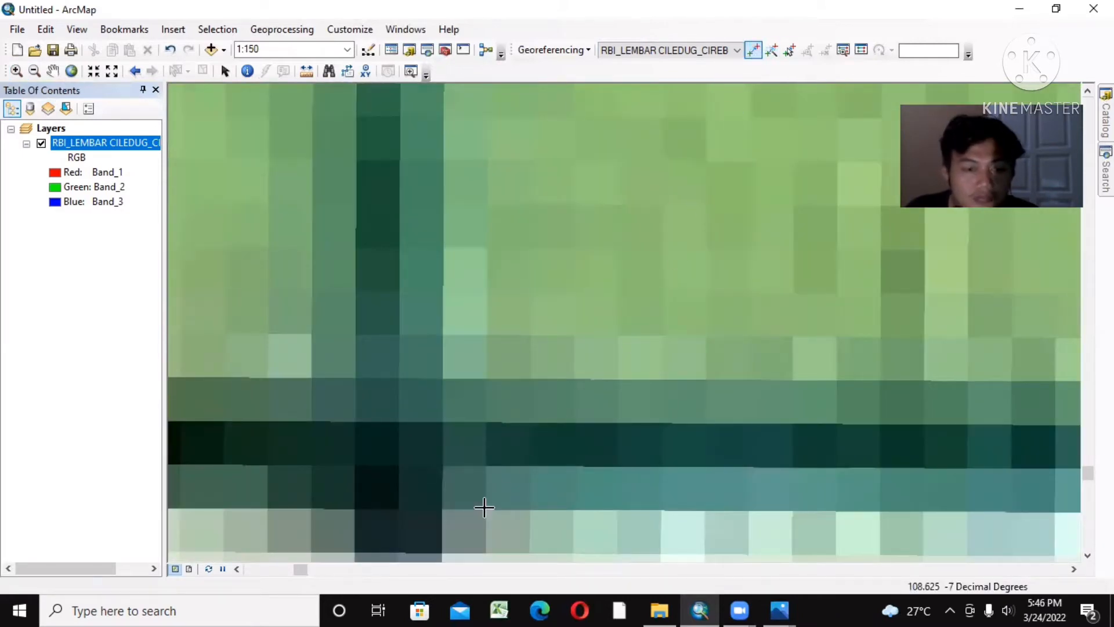
click(377, 466)
Step: Start entering DMS coordinates for the fourth control point, setting its longitude to 108° 37' 30" E
right_click(378, 466)
click(420, 489)
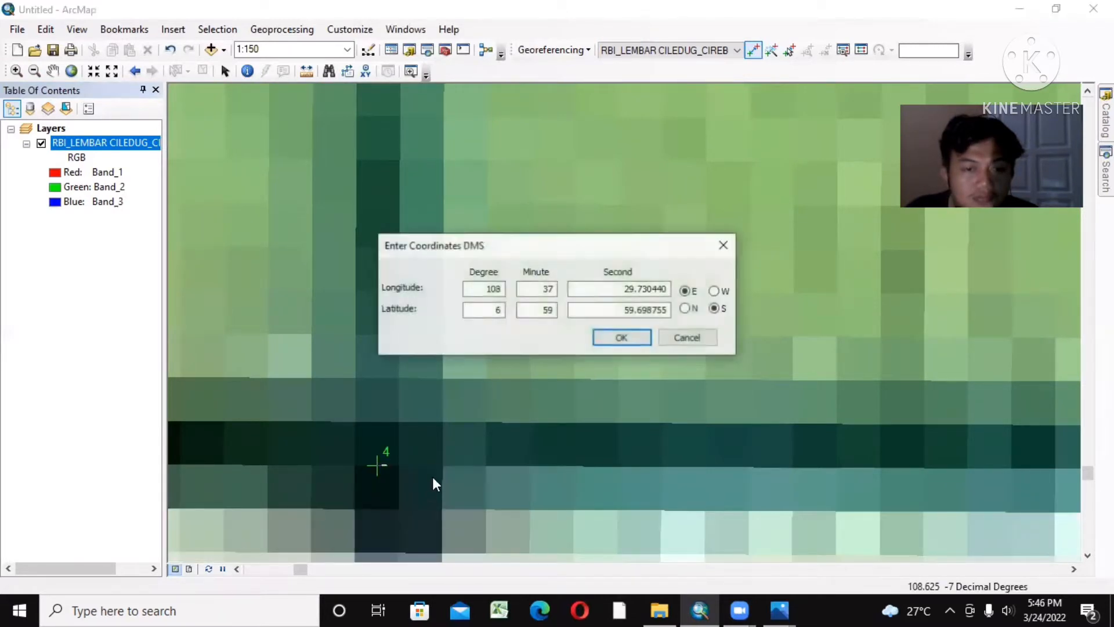
click(494, 293)
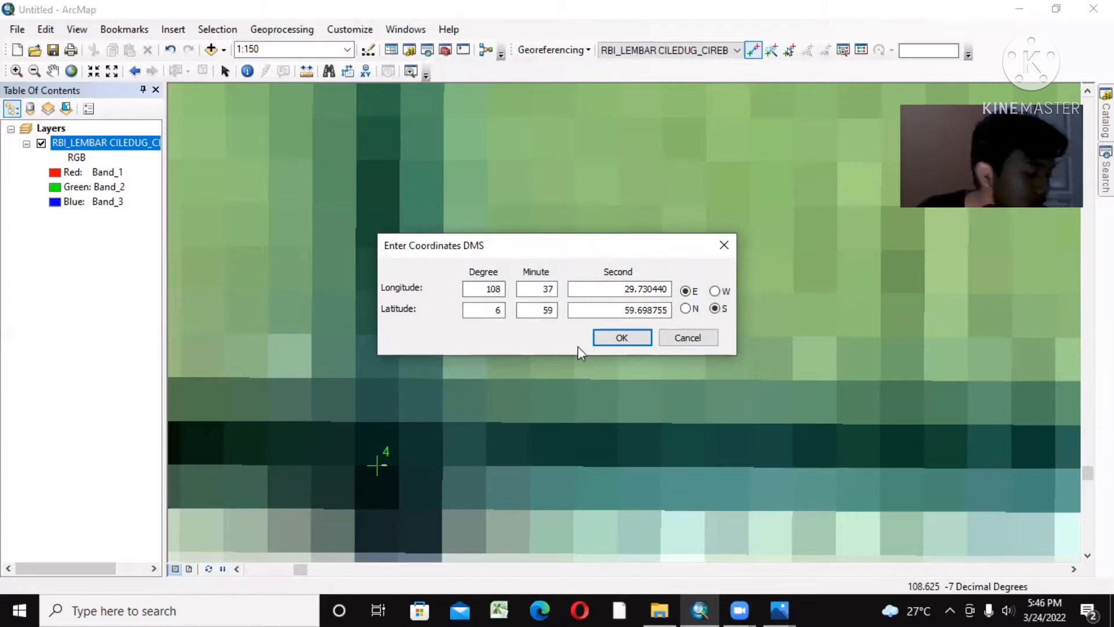
drag(667, 289, 630, 286)
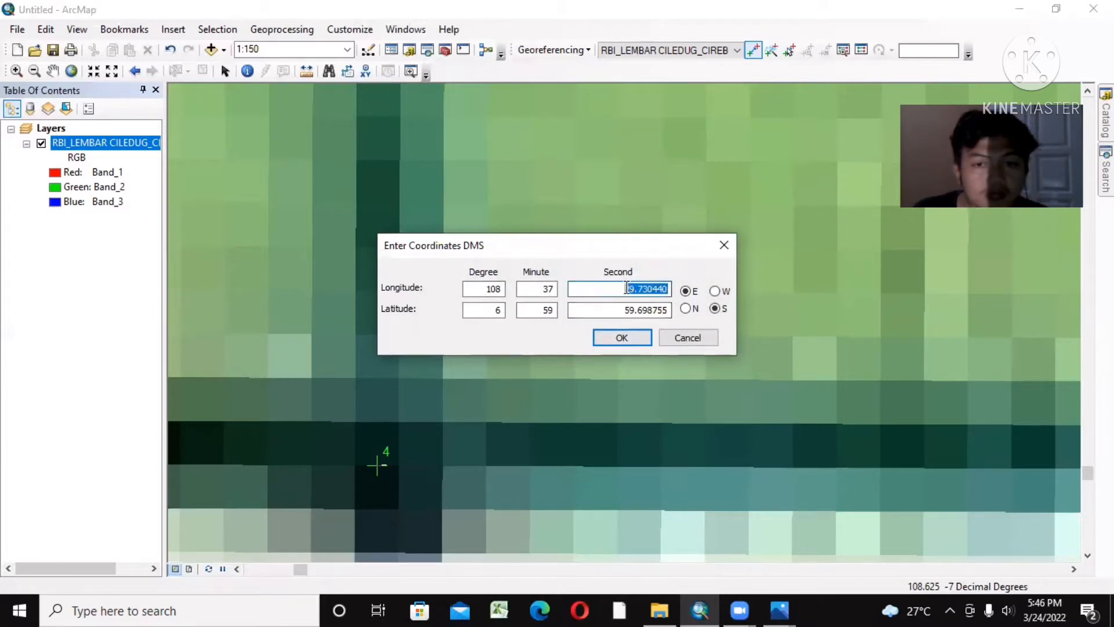
key(BackSpace)
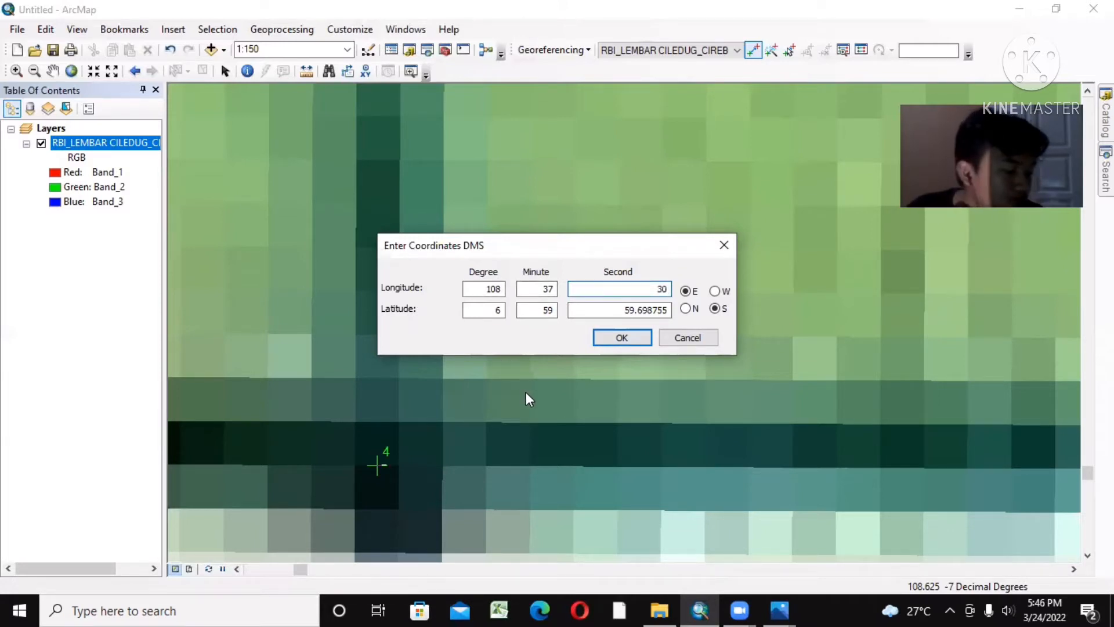
Step: Set the fourth control point's latitude to 7° 0' 0" S and accept the coordinates
click(503, 311)
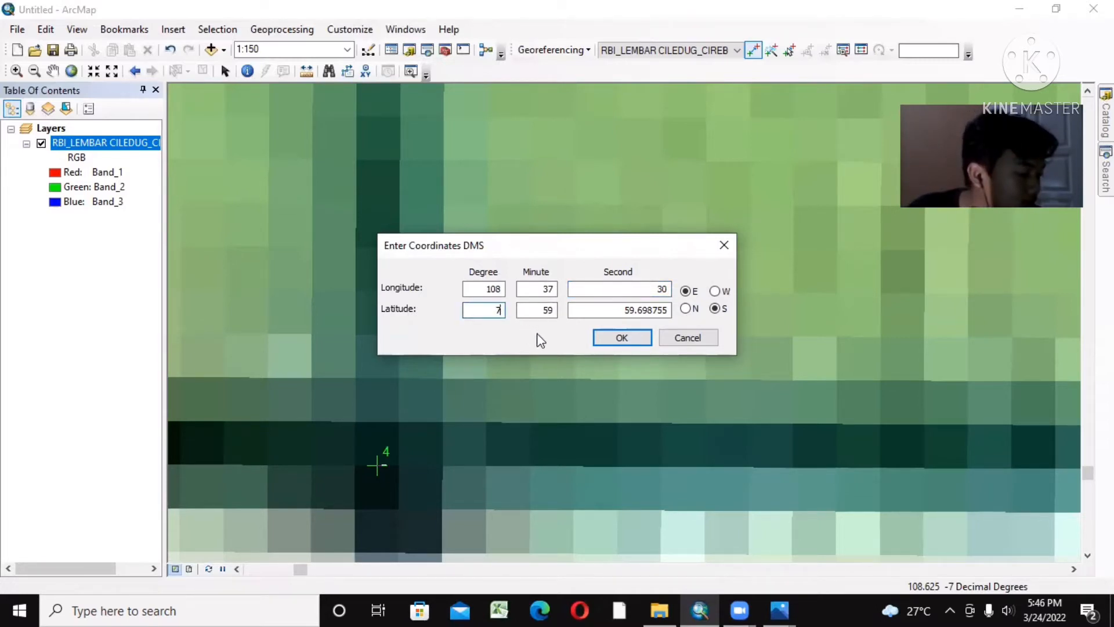
click(555, 312)
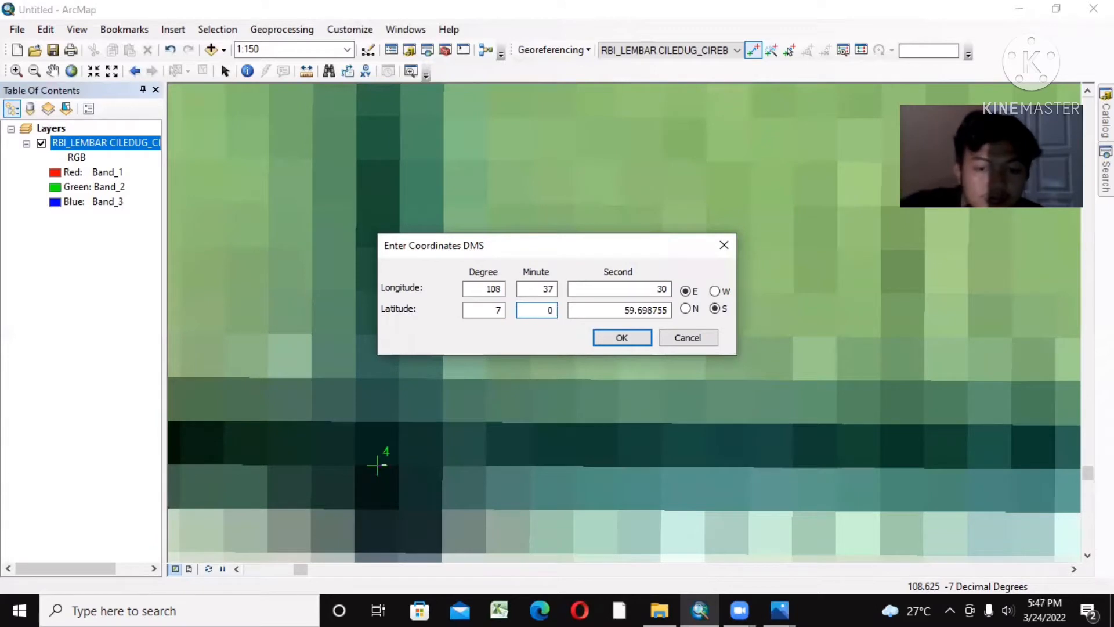
drag(667, 311, 633, 313)
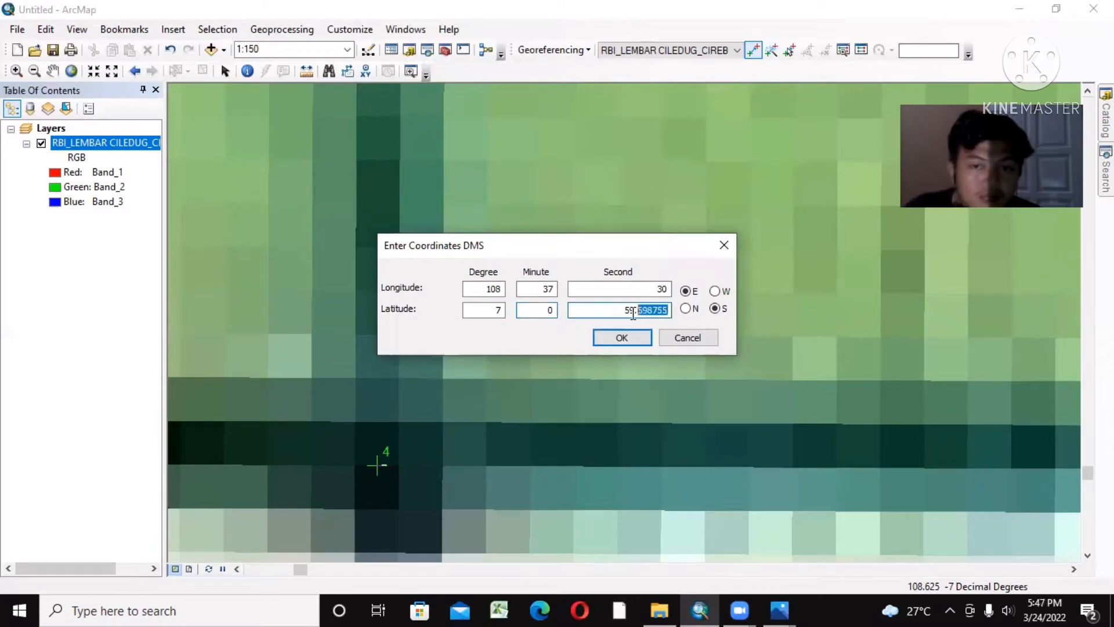
key(BackSpace)
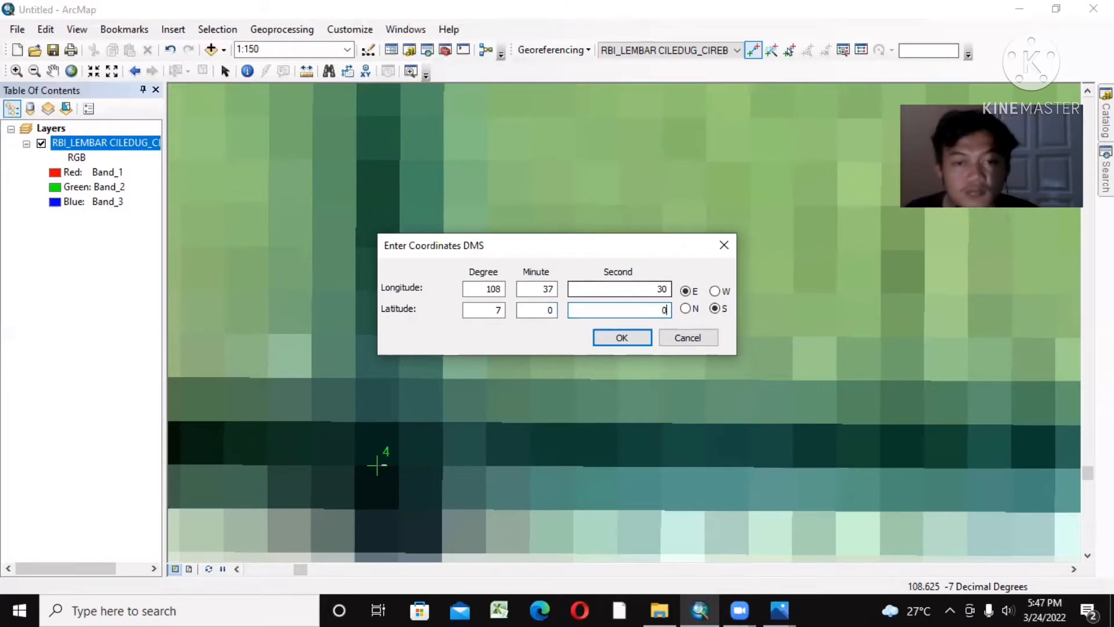
click(611, 339)
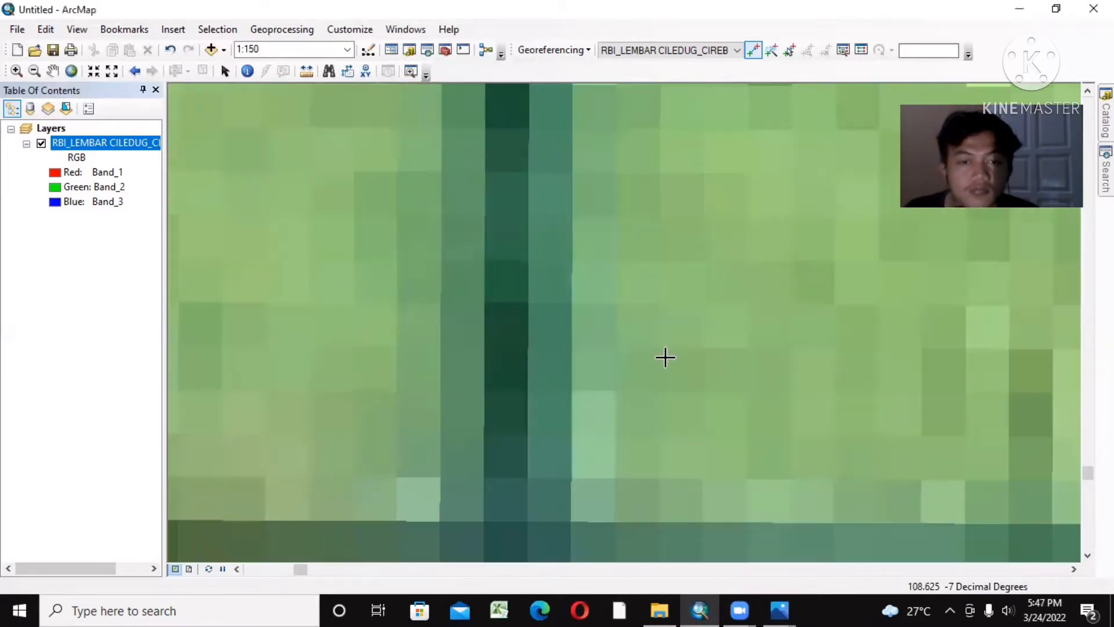
Step: Show the full extent of the map sheet and save its warp to the dataset with Update Georeferencing
right_click(106, 143)
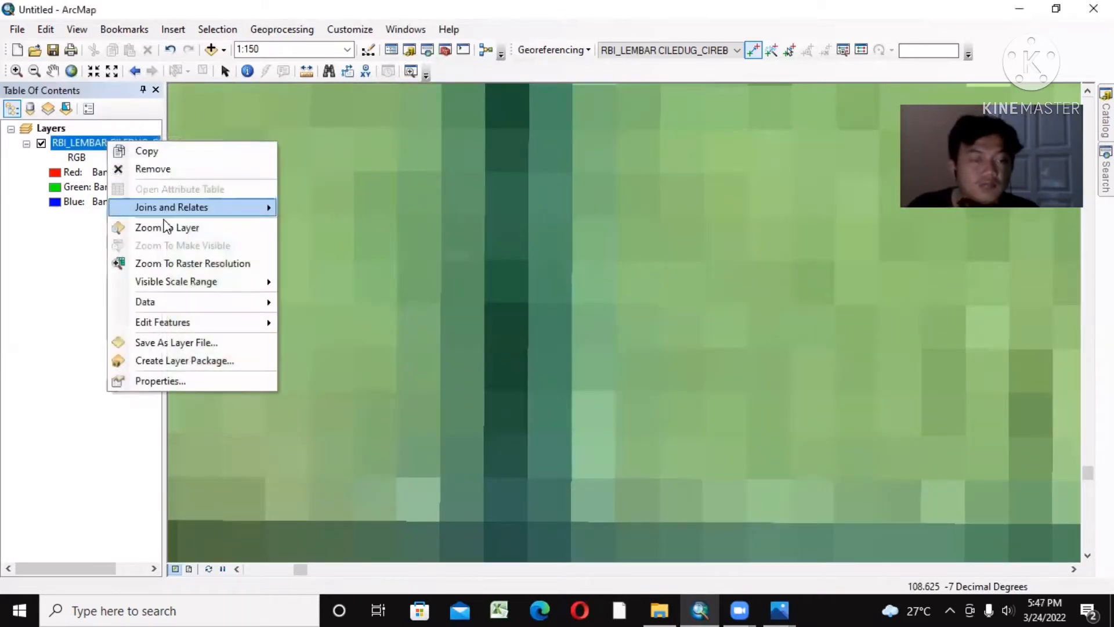
click(192, 229)
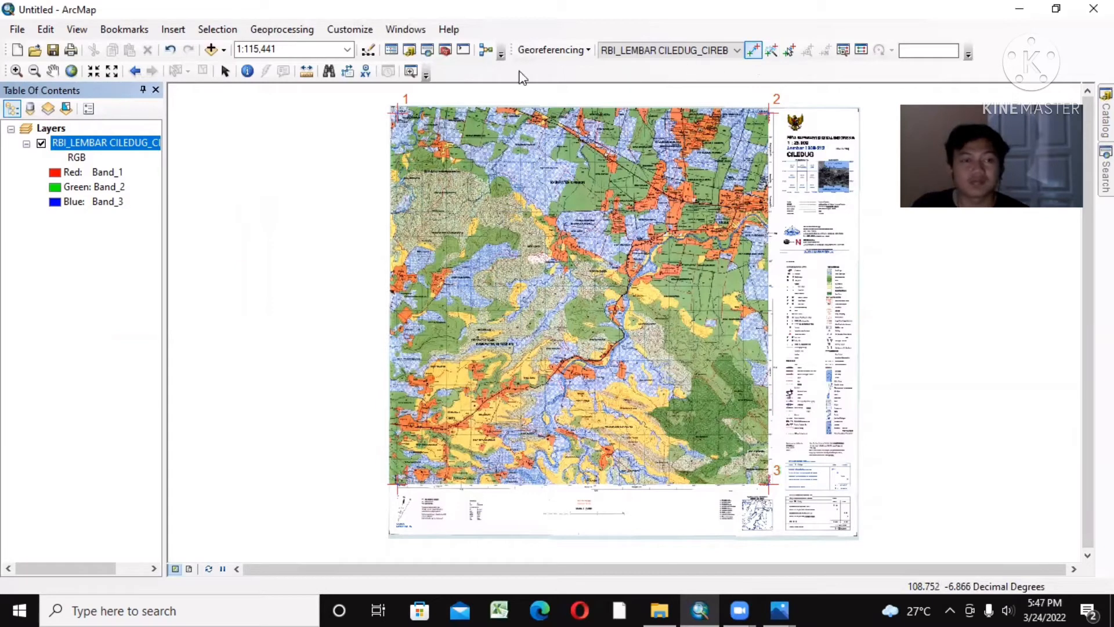
click(583, 51)
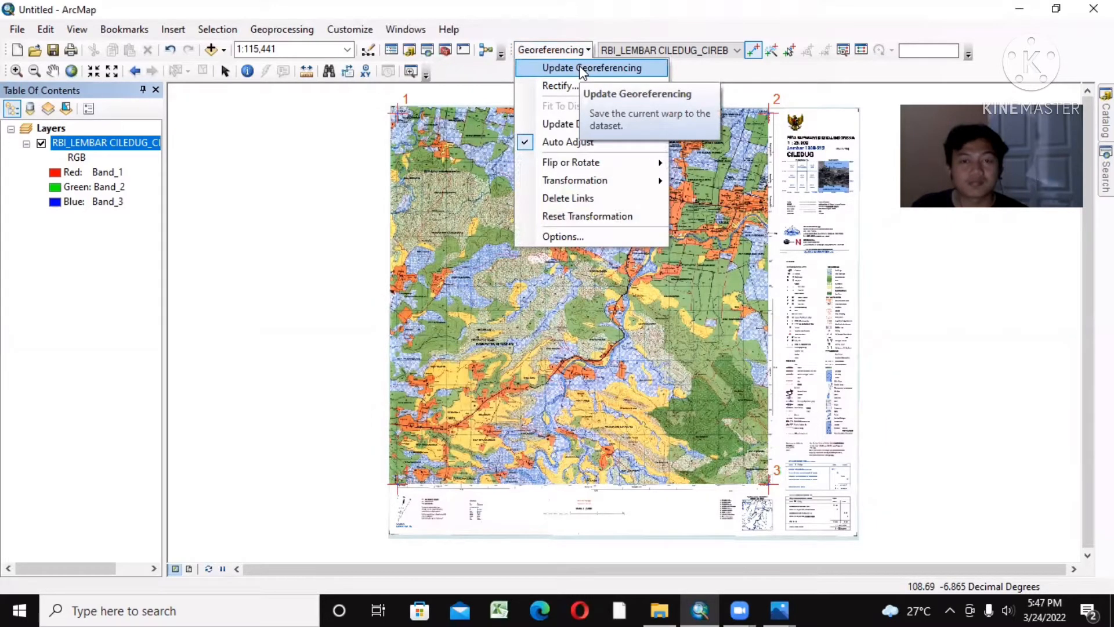
click(583, 68)
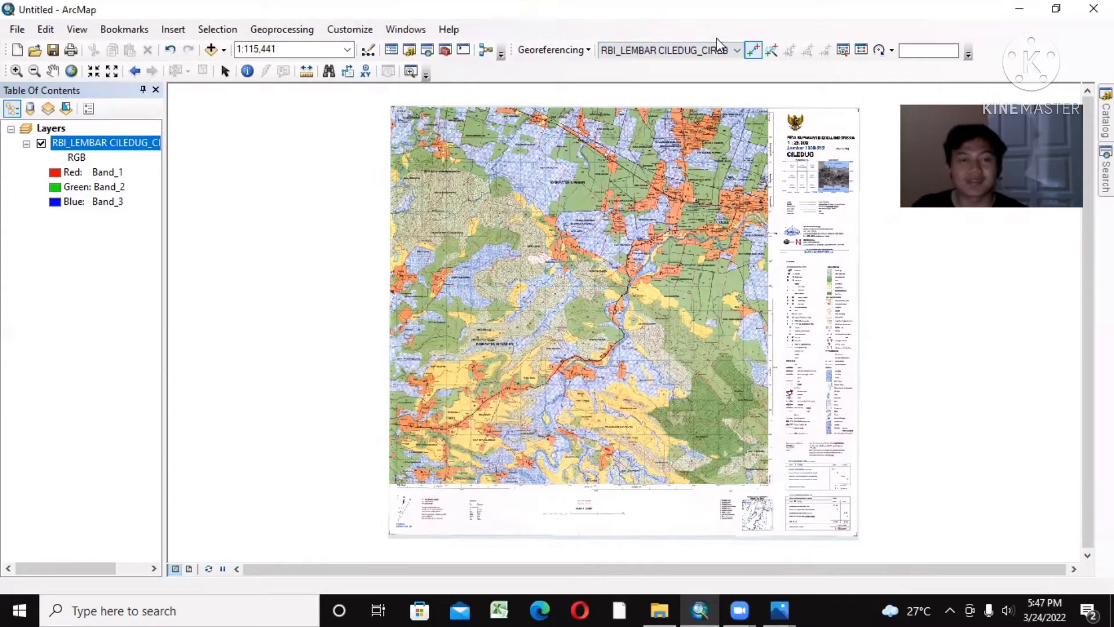
Step: Switch to File Explorer and check the UTS SIG folder for the map sheet's georeferencing files
click(659, 610)
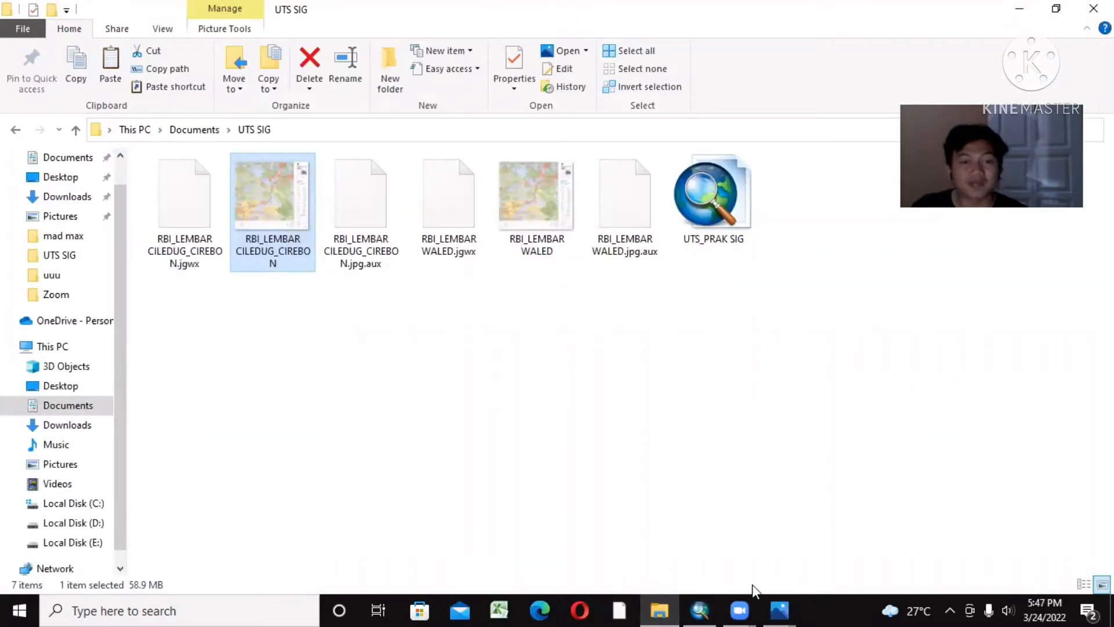
click(700, 608)
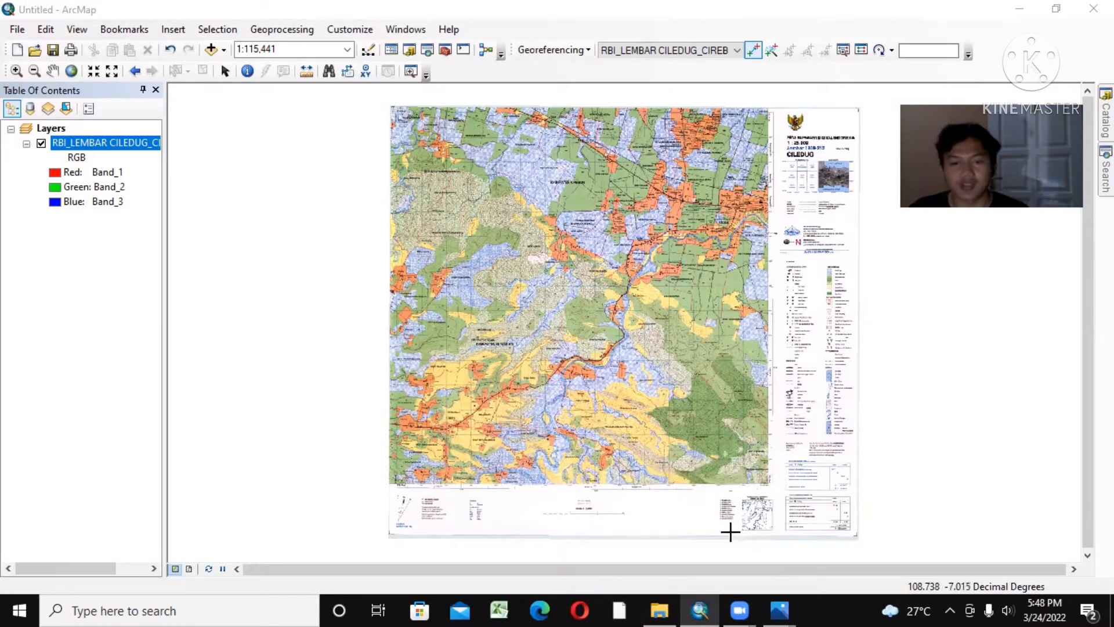
click(667, 607)
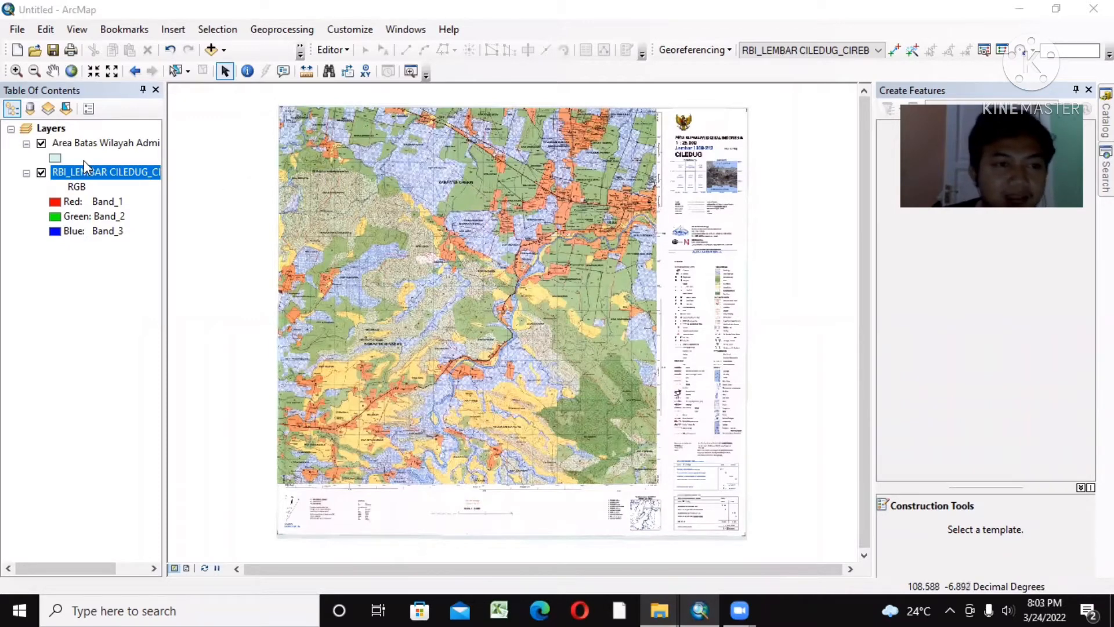
Step: Examine the Kecamatan Waled area of the georeferenced map sheet at close range
click(16, 71)
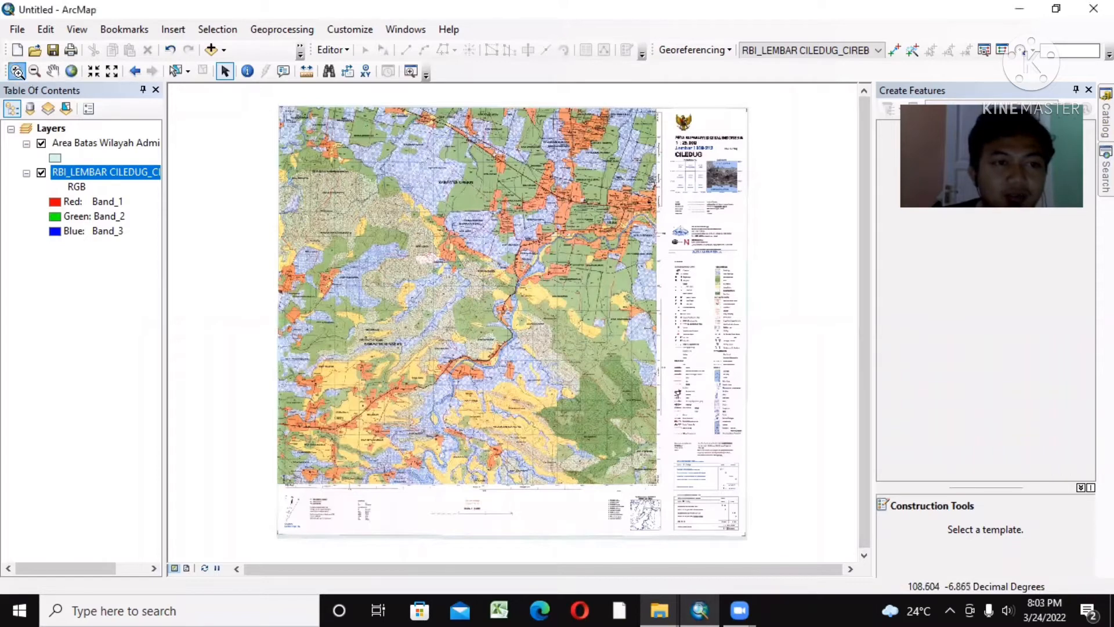
click(564, 260)
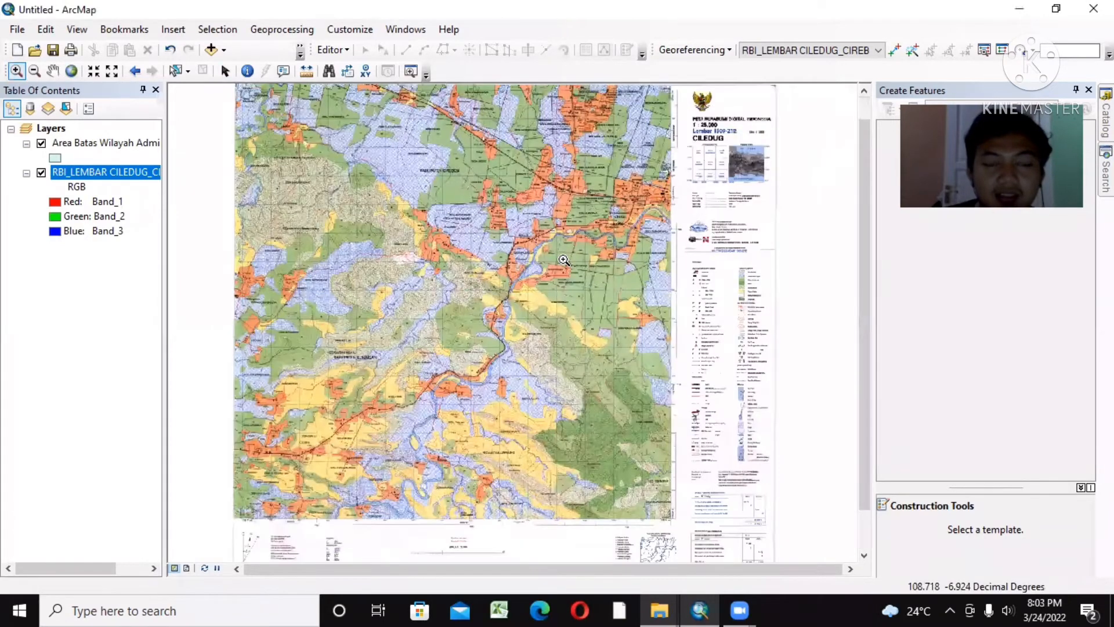
click(563, 259)
click(520, 195)
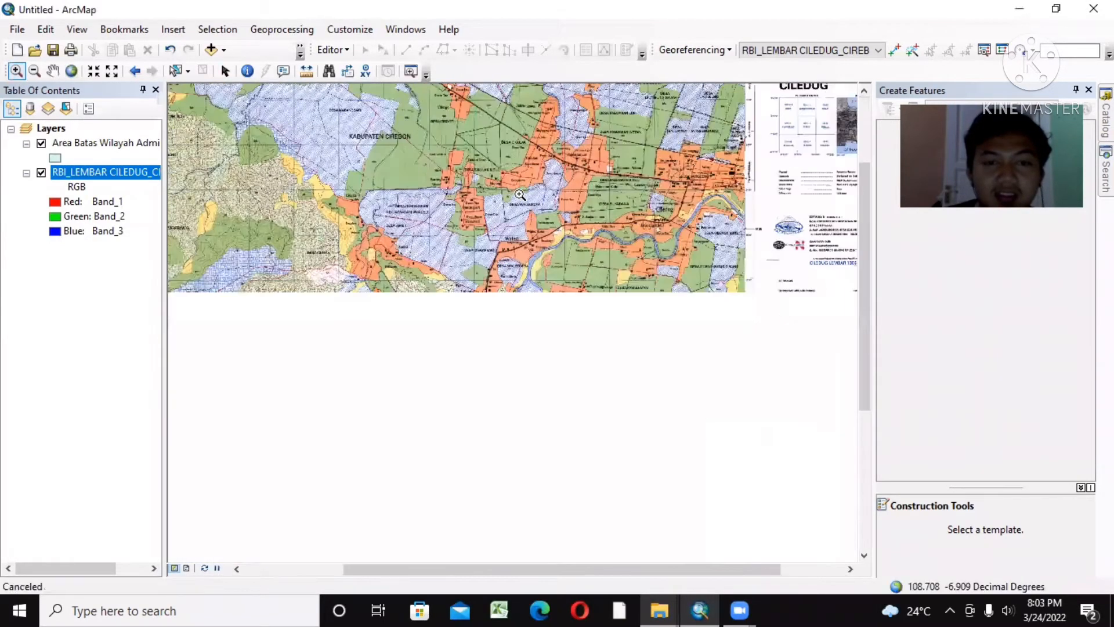
click(520, 195)
click(519, 195)
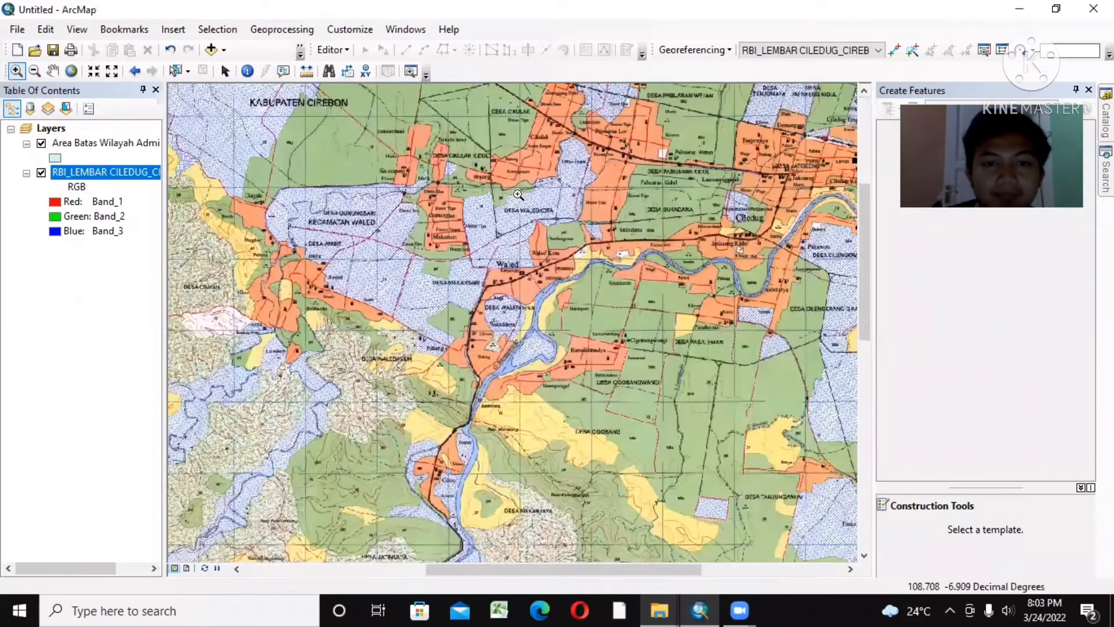
click(518, 195)
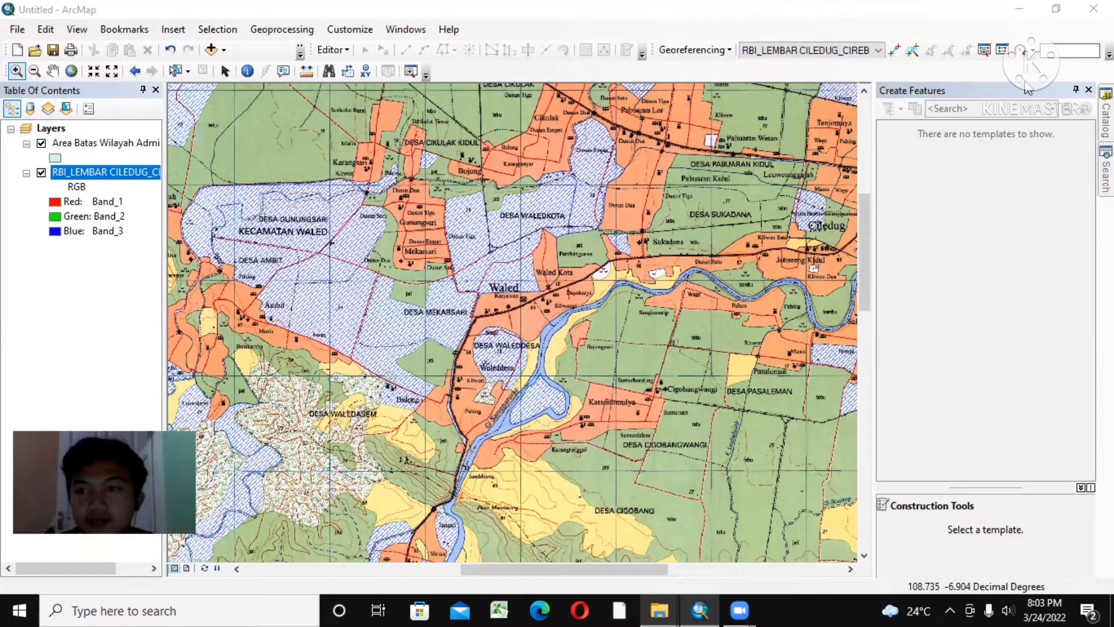
Step: Locate the ADMINISTRASI_AR_25K feature class in the BatasWilayah_25K dataset of Geodatabase KUGI.gdb within the UTS SIG folder
click(1106, 119)
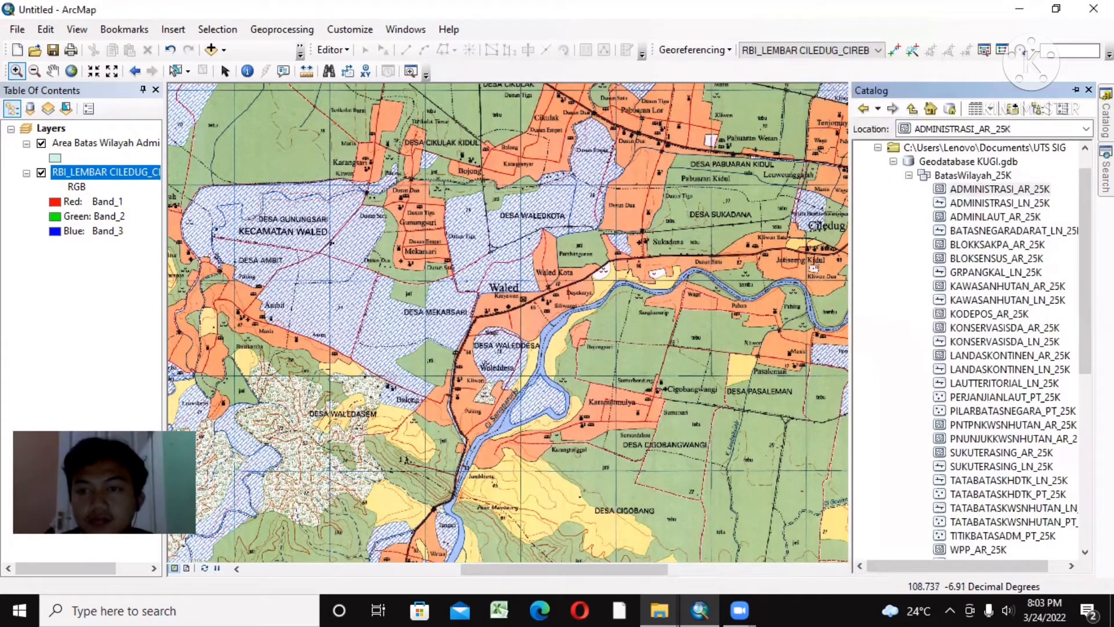
click(895, 162)
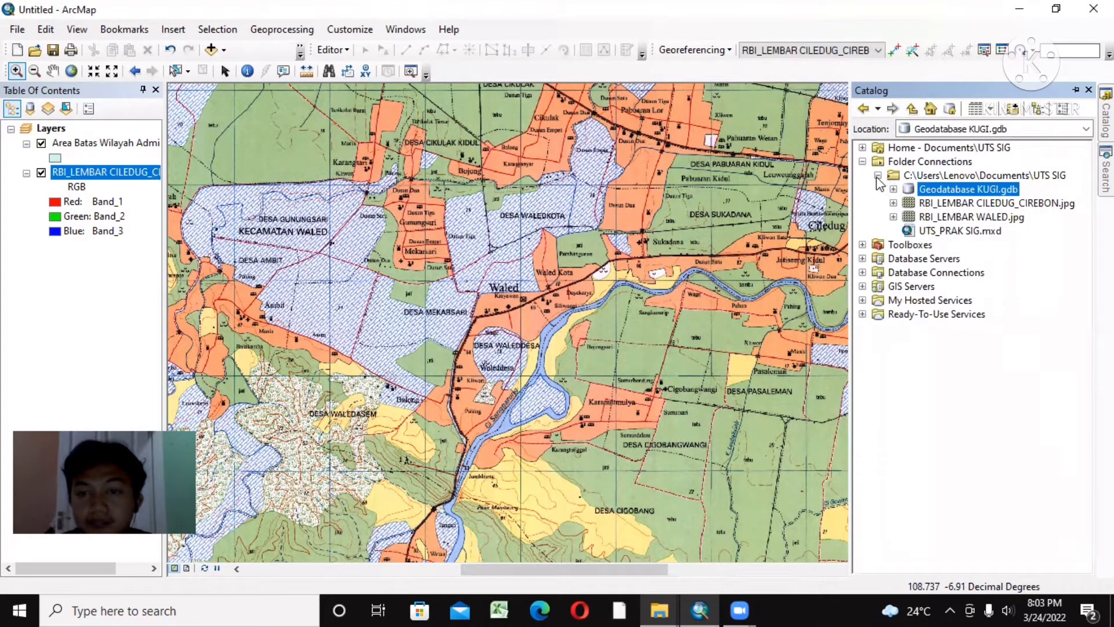
click(878, 176)
double_click(931, 176)
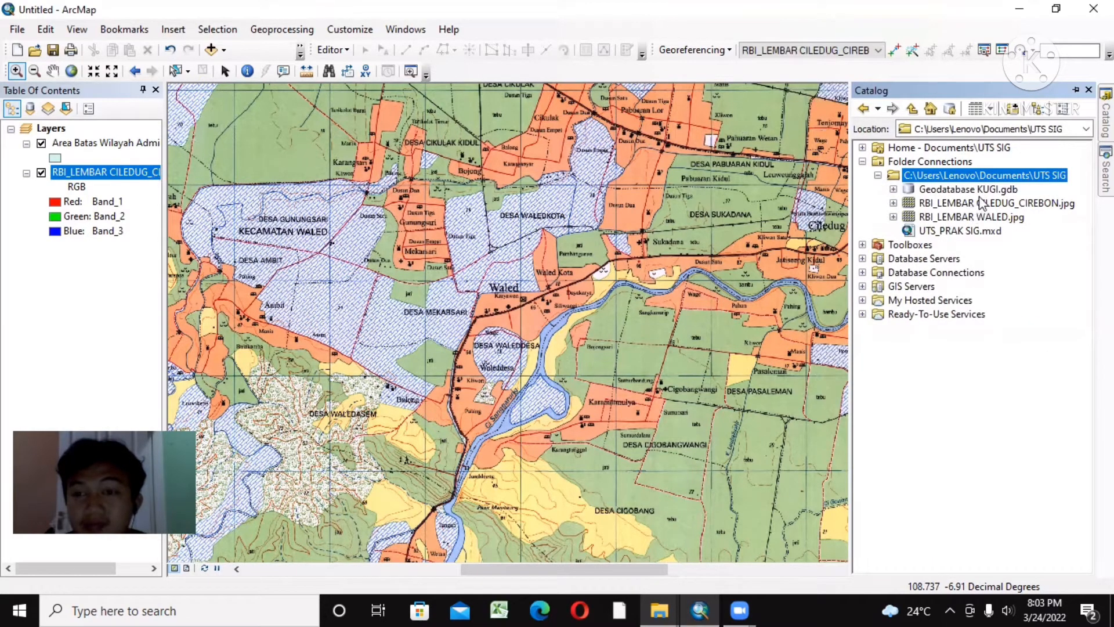
click(948, 191)
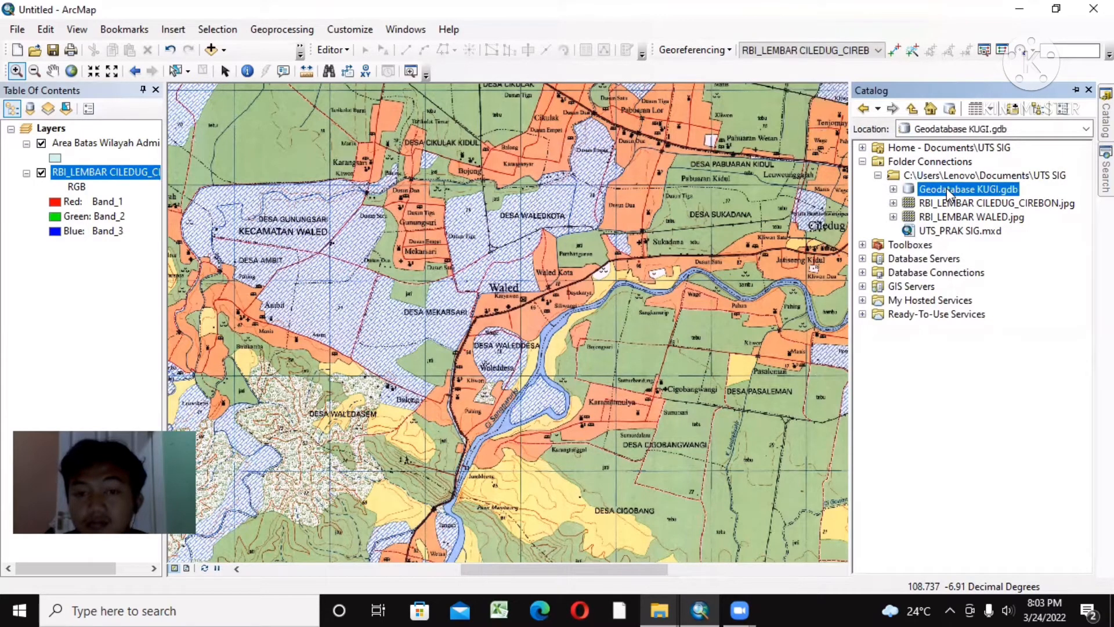
double_click(948, 190)
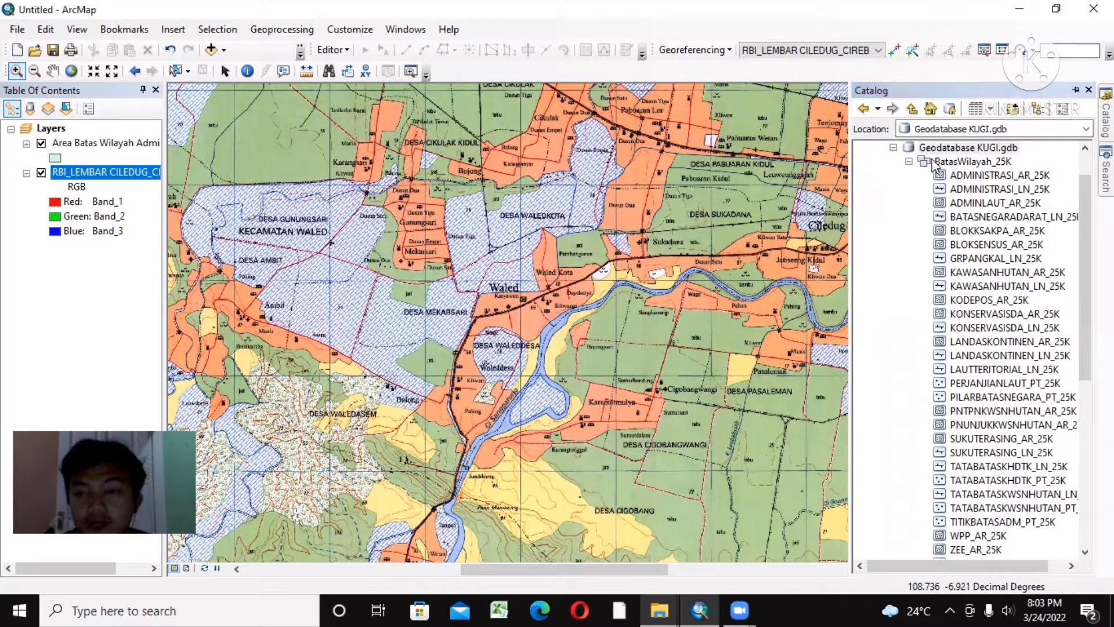
click(963, 177)
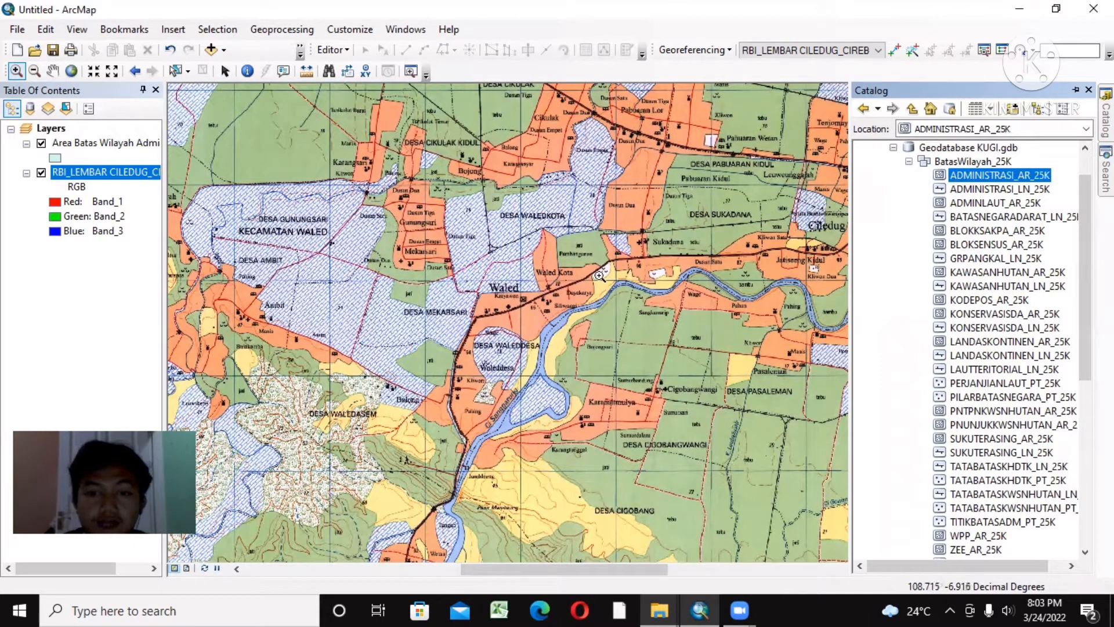
drag(91, 173, 91, 185)
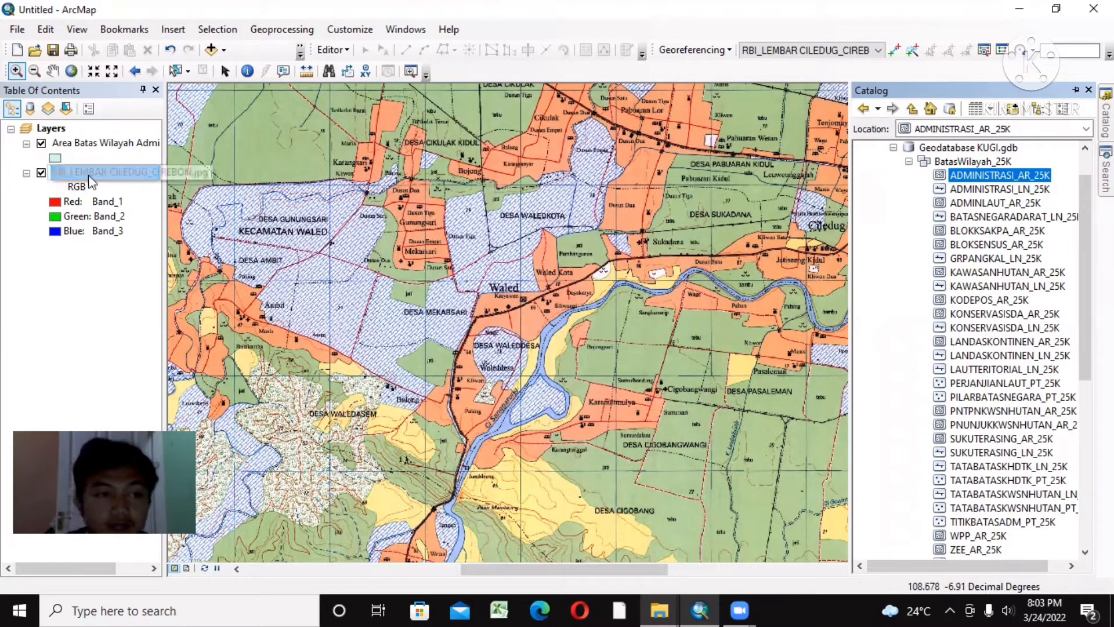
Step: Check the fill symbol of the Area Batas Wilayah Administrasi layer and start an edit session
click(55, 156)
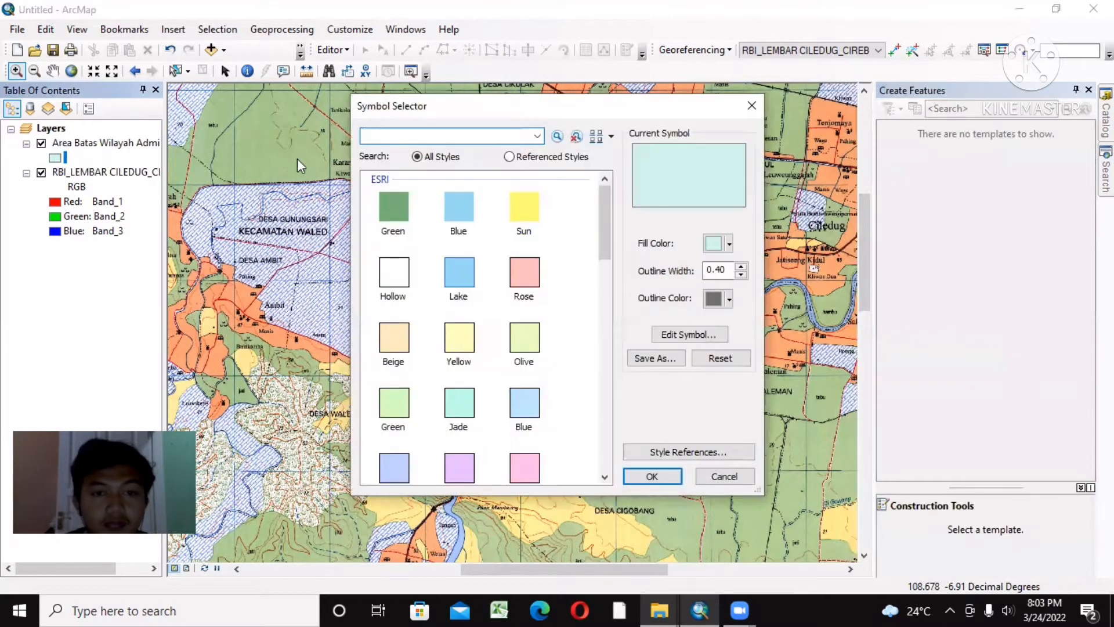
click(652, 477)
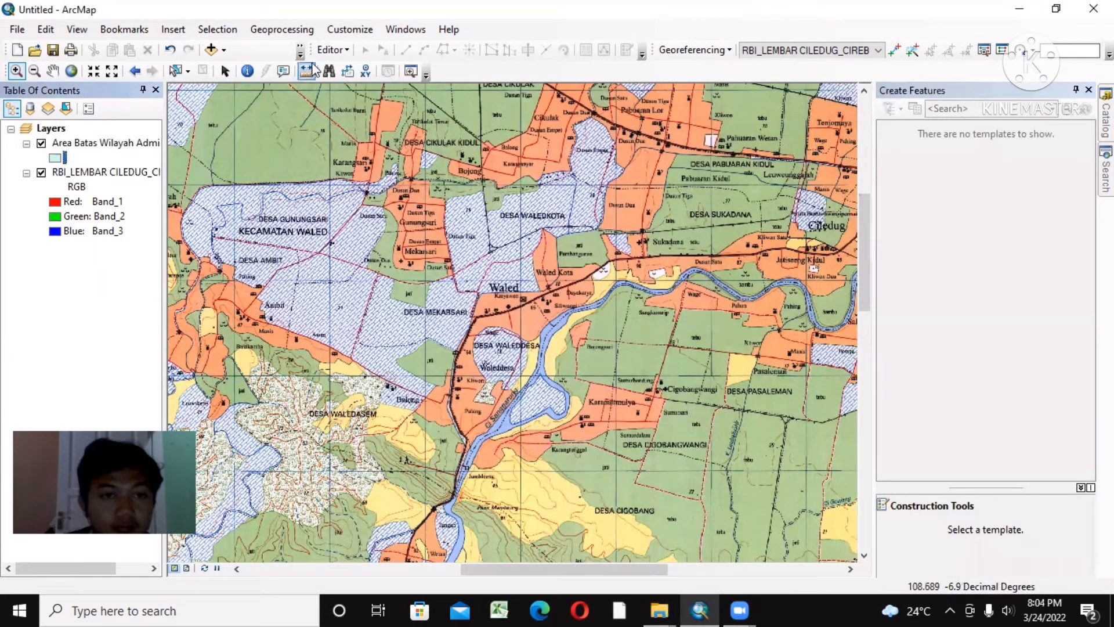
click(332, 50)
click(376, 68)
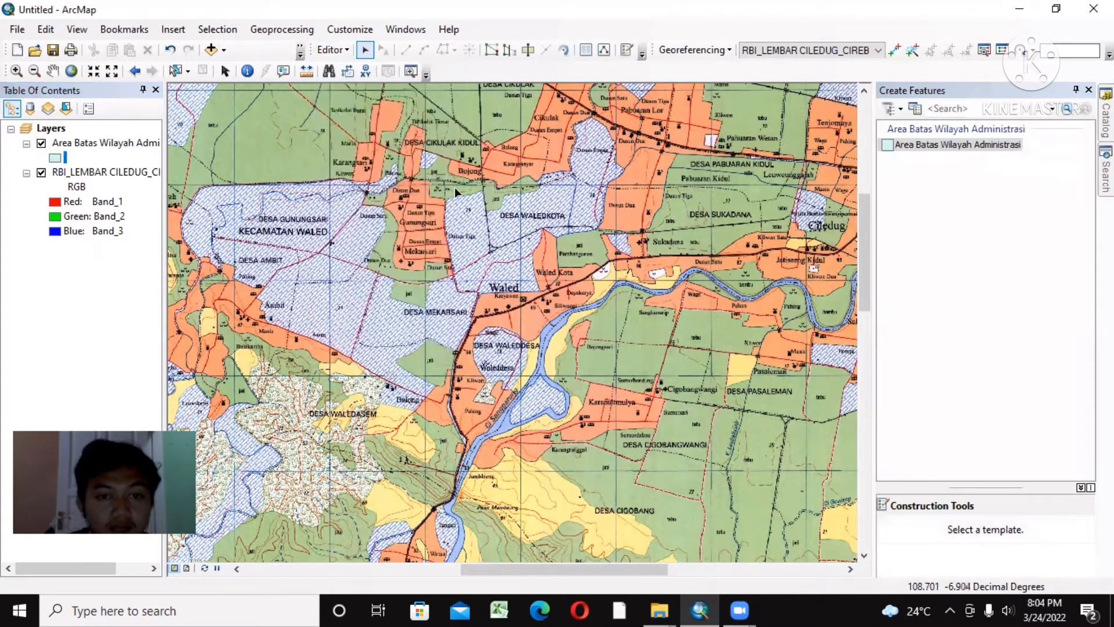
Step: Activate the Area Batas Wilayah Administrasi template with the Polygon construction tool for digitizing Desa Mekarsari
click(34, 72)
click(16, 70)
scroll(445, 250, down, 3)
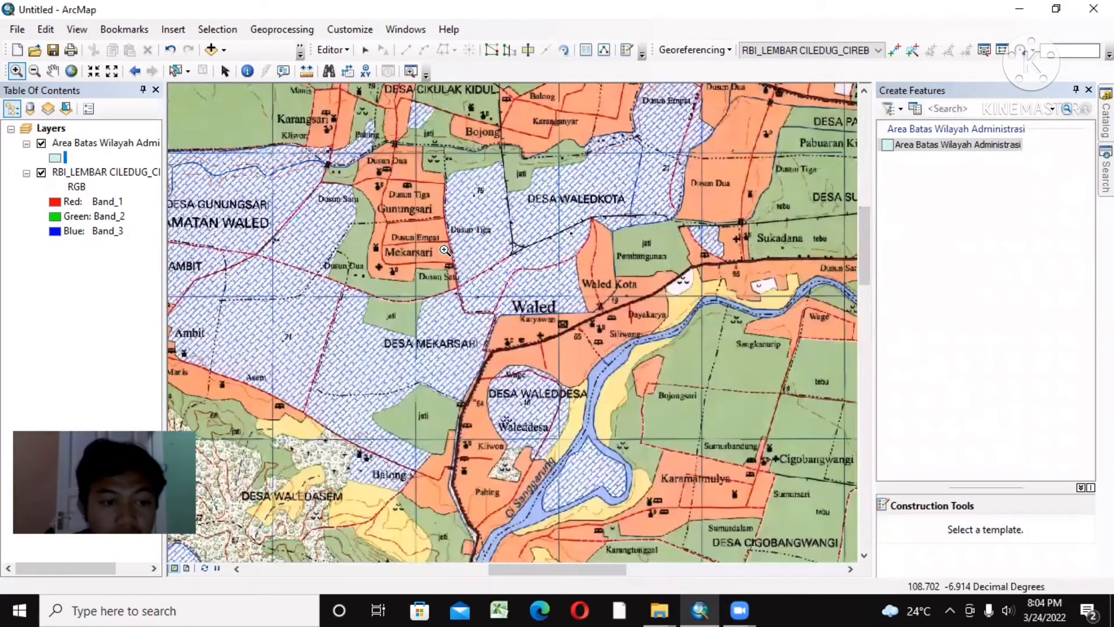
scroll(445, 250, down, 2)
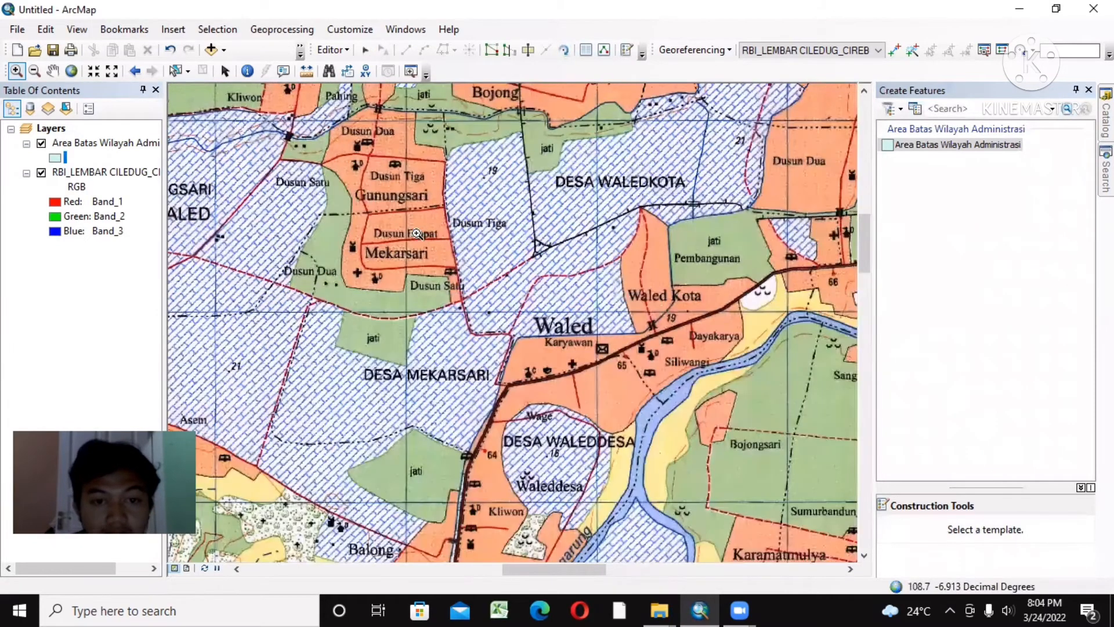
click(52, 70)
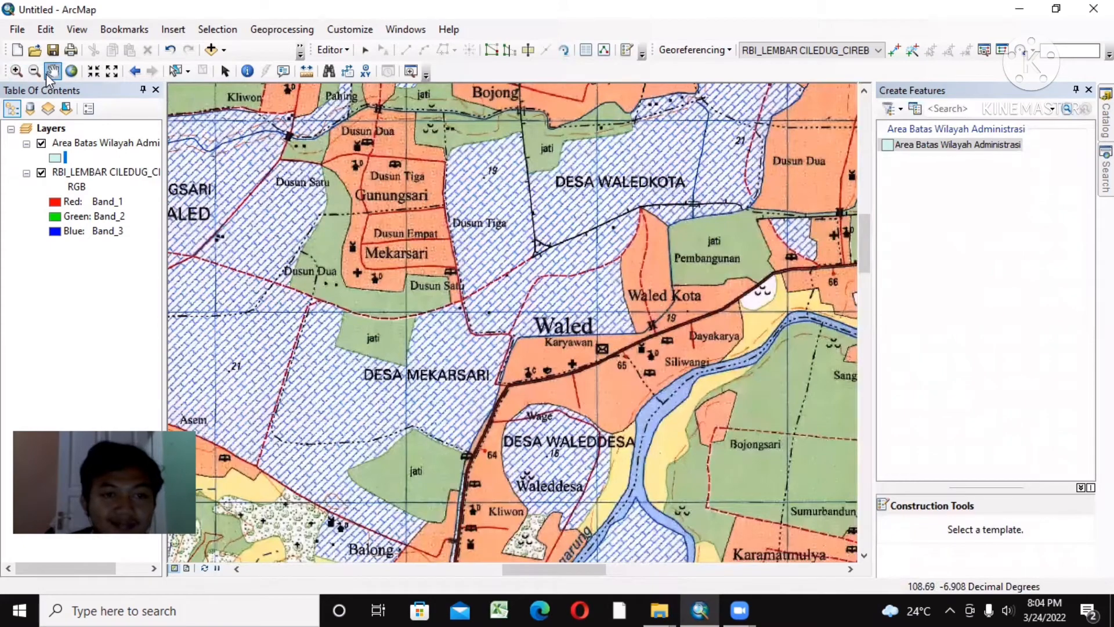
drag(328, 172, 450, 241)
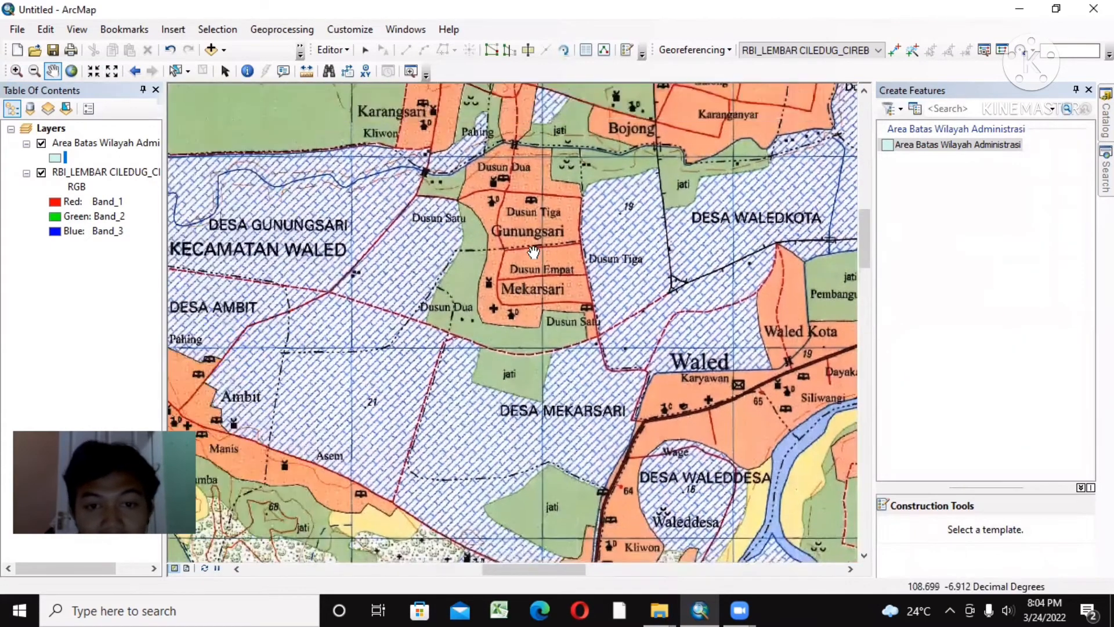
drag(530, 287, 531, 195)
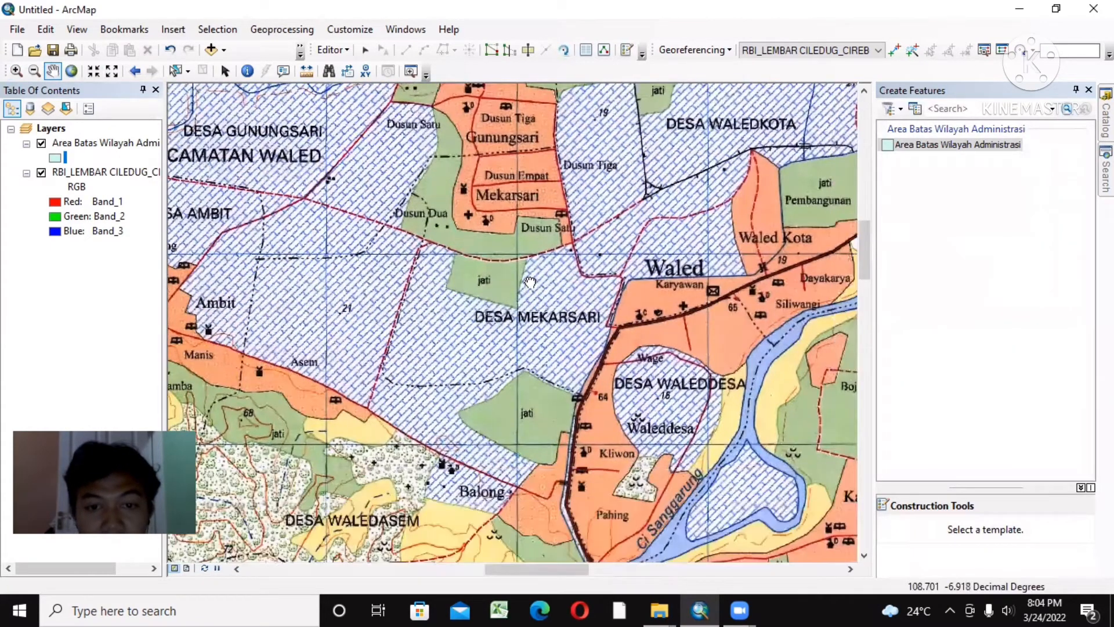
drag(529, 283, 484, 254)
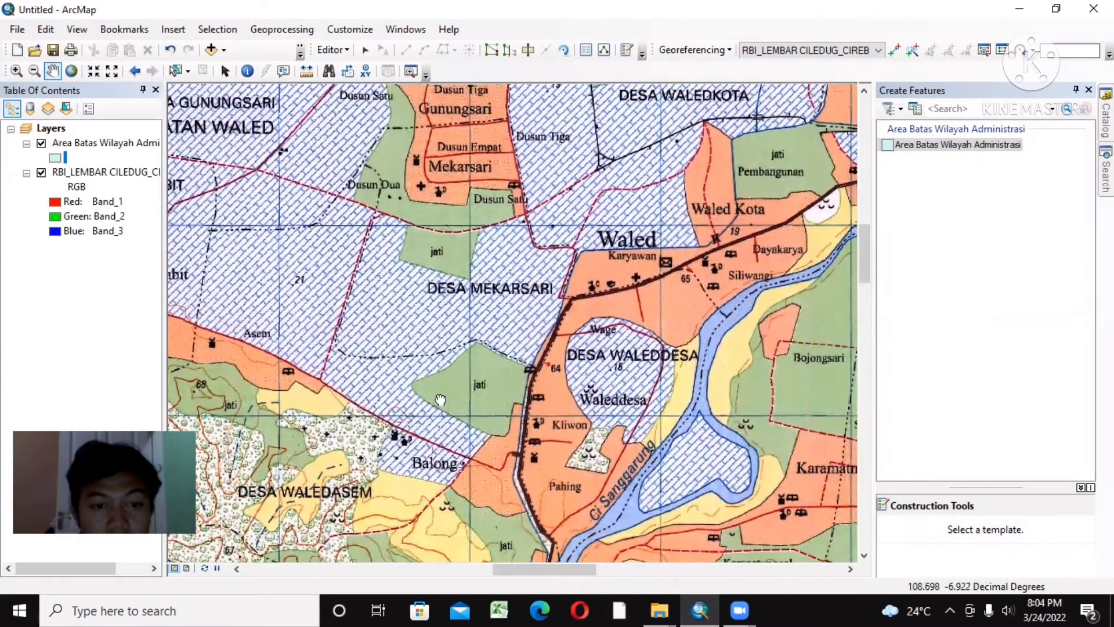
drag(429, 336, 439, 411)
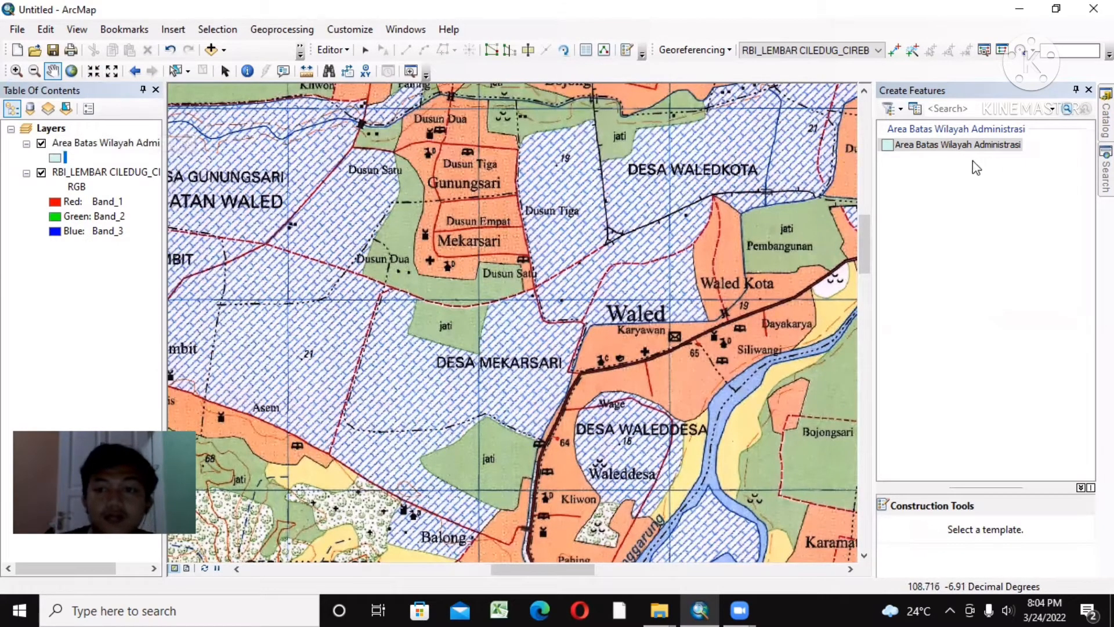
click(958, 145)
double_click(958, 145)
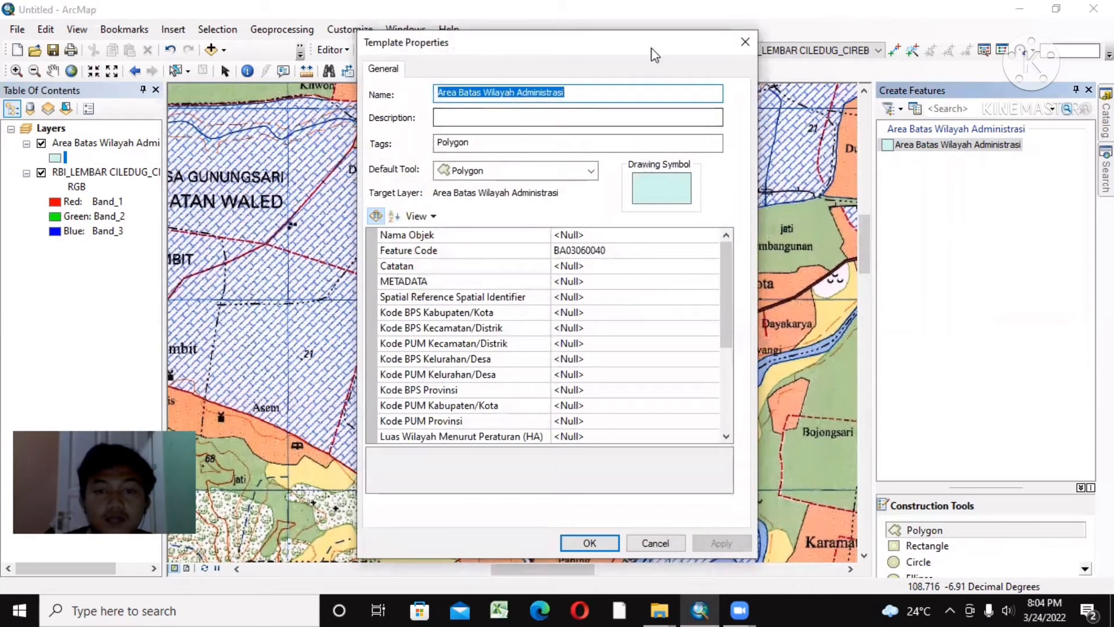
click(744, 43)
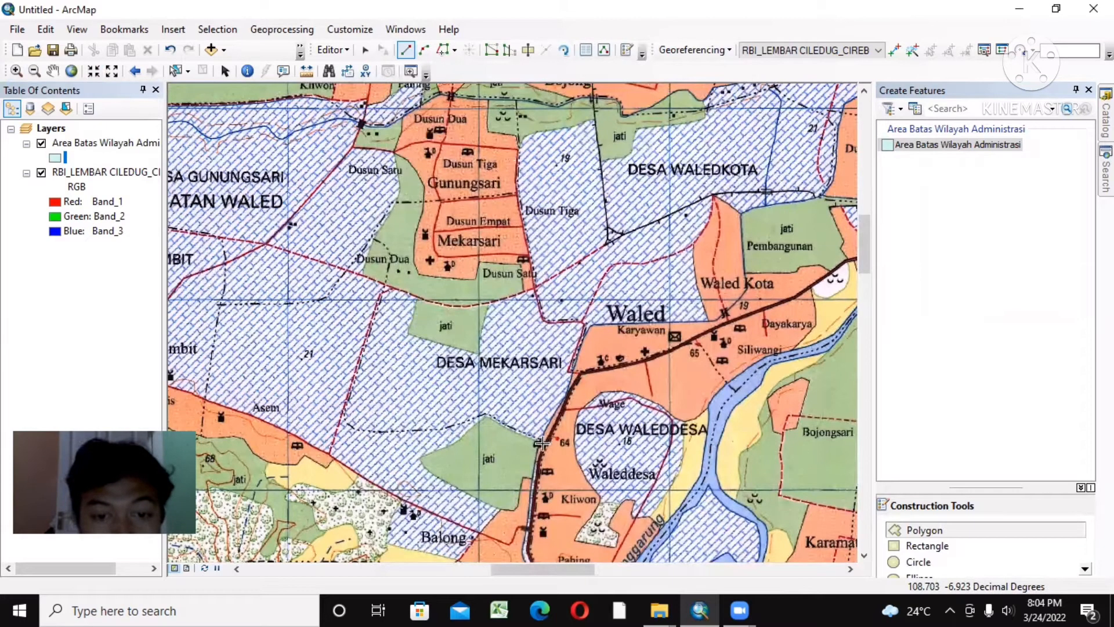
Step: Begin the Desa Mekarsari polygon at the main road near marker 64 and trace its southern boundary westward to the southwest corner
click(546, 446)
click(525, 437)
click(506, 425)
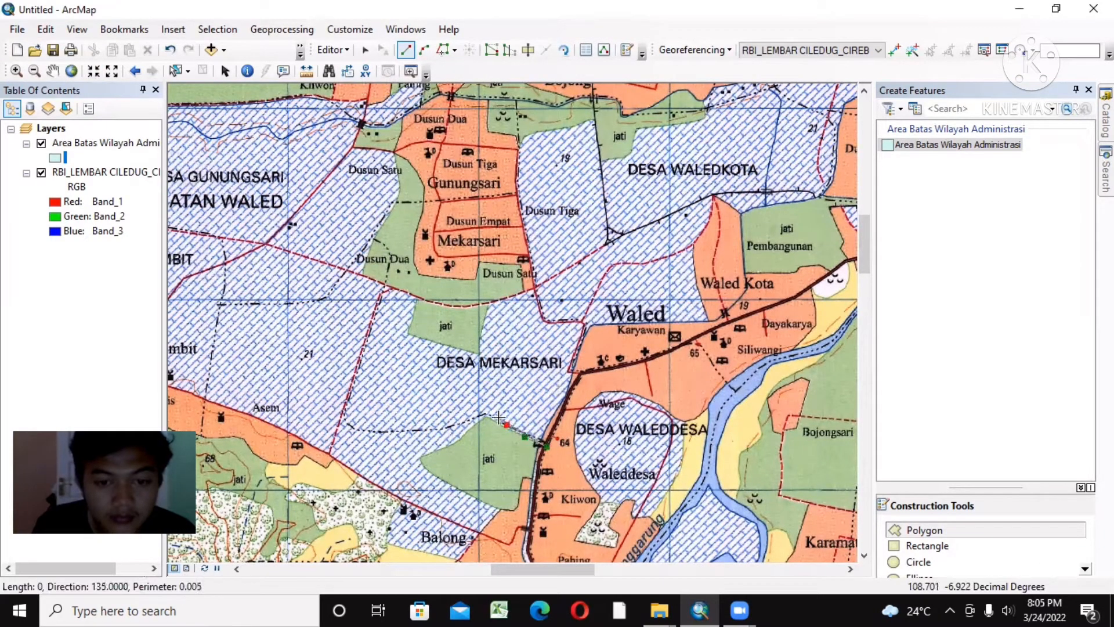
click(491, 414)
click(481, 415)
click(467, 419)
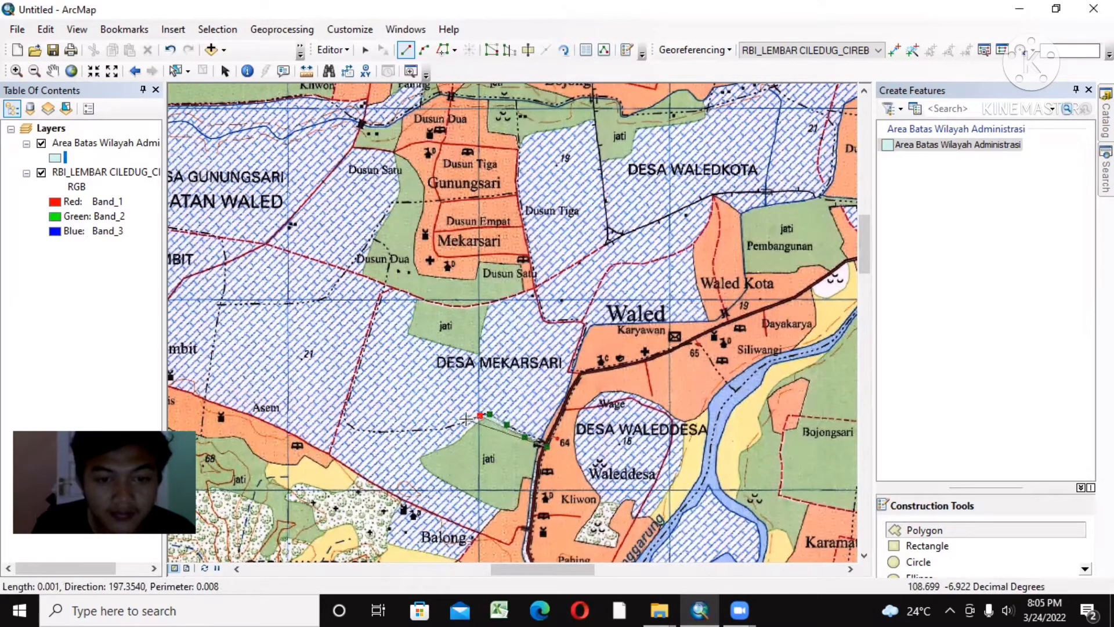
click(449, 428)
click(425, 431)
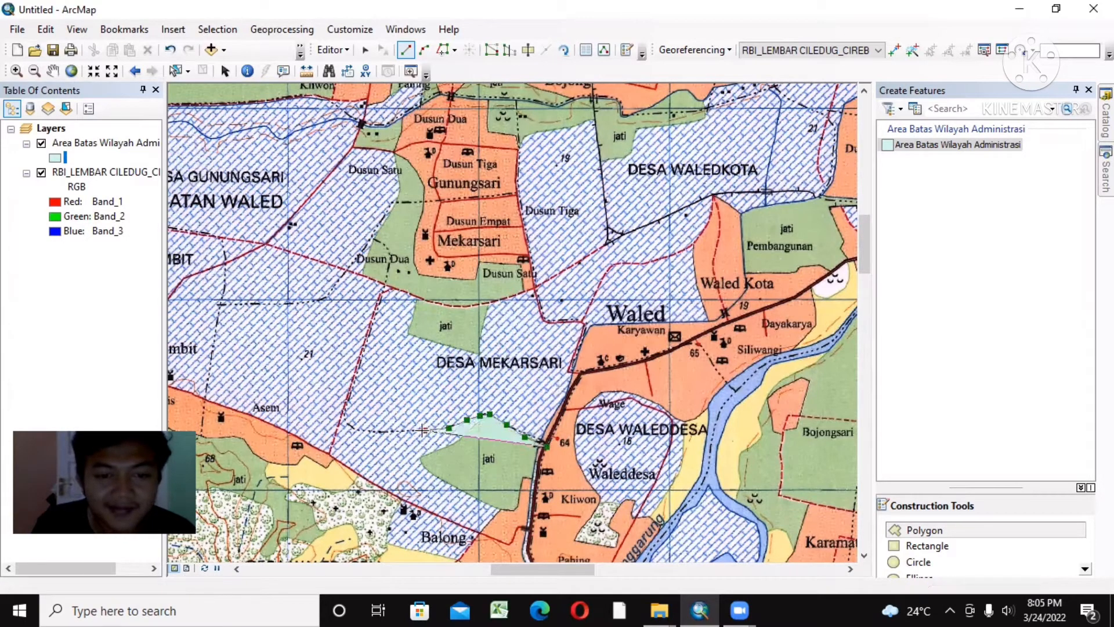
click(388, 431)
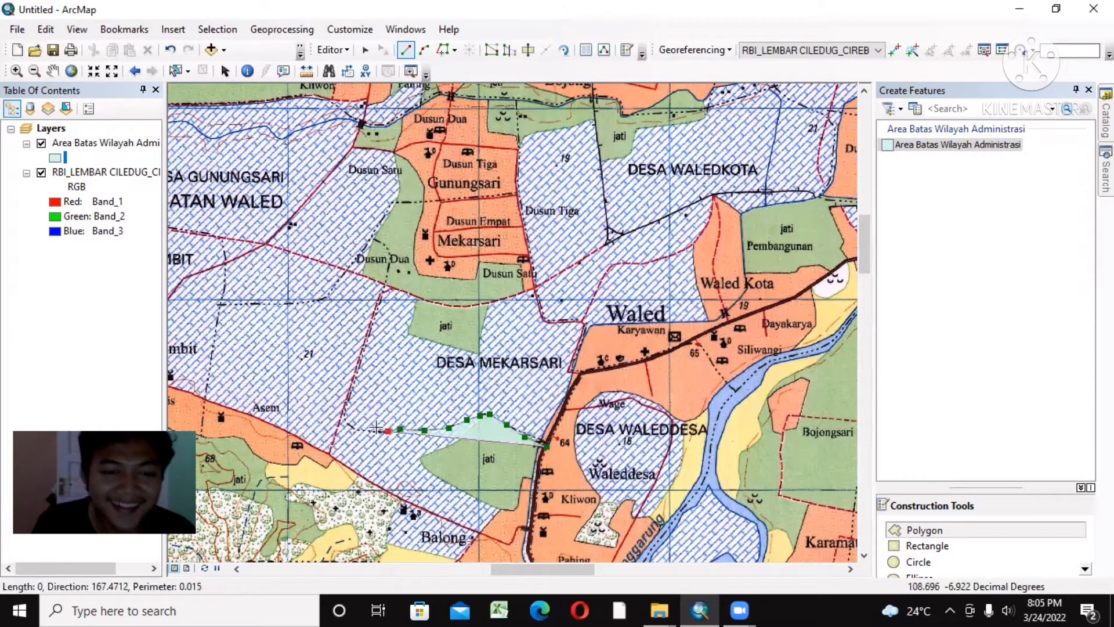
click(363, 430)
click(344, 420)
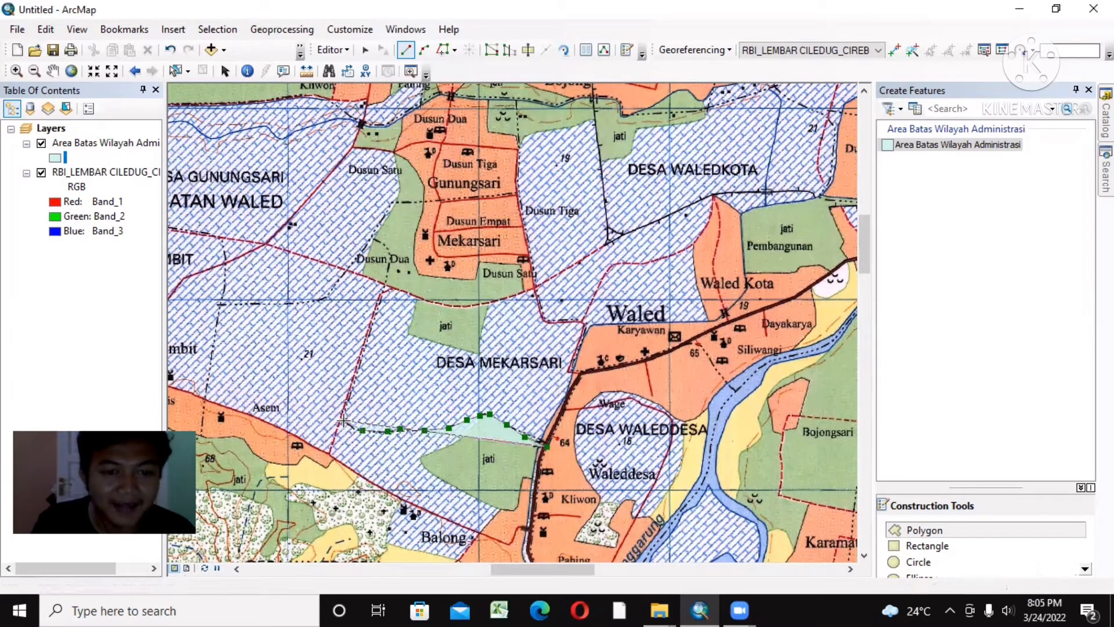
Step: Trace Desa Mekarsari's western boundary northward from the southwest corner to the road junction just south of Dusun Dua
click(345, 406)
click(356, 372)
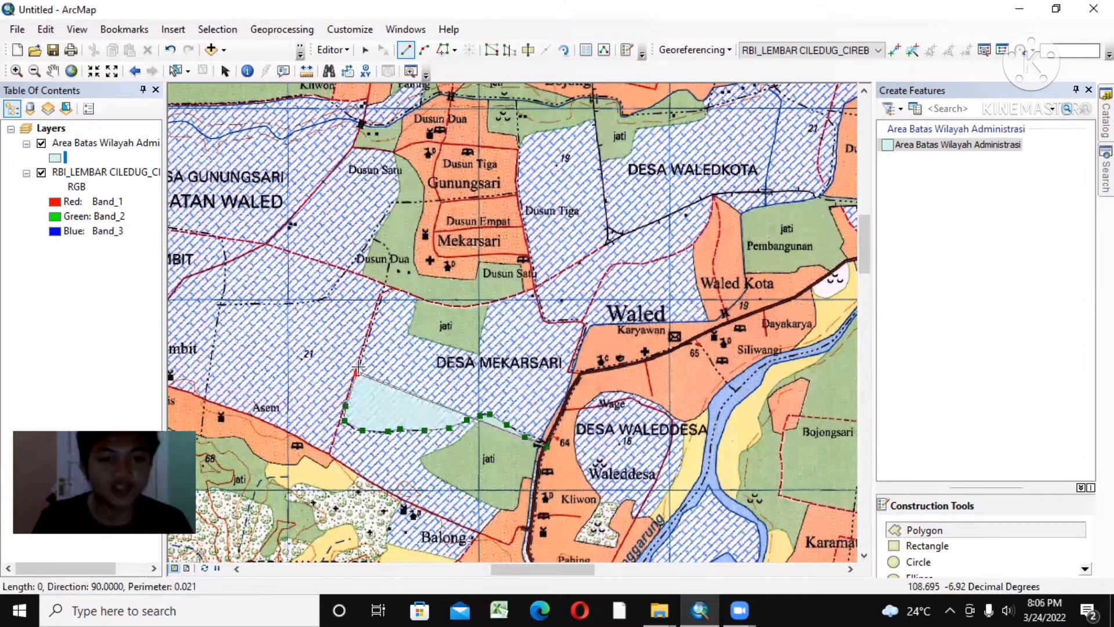
click(360, 360)
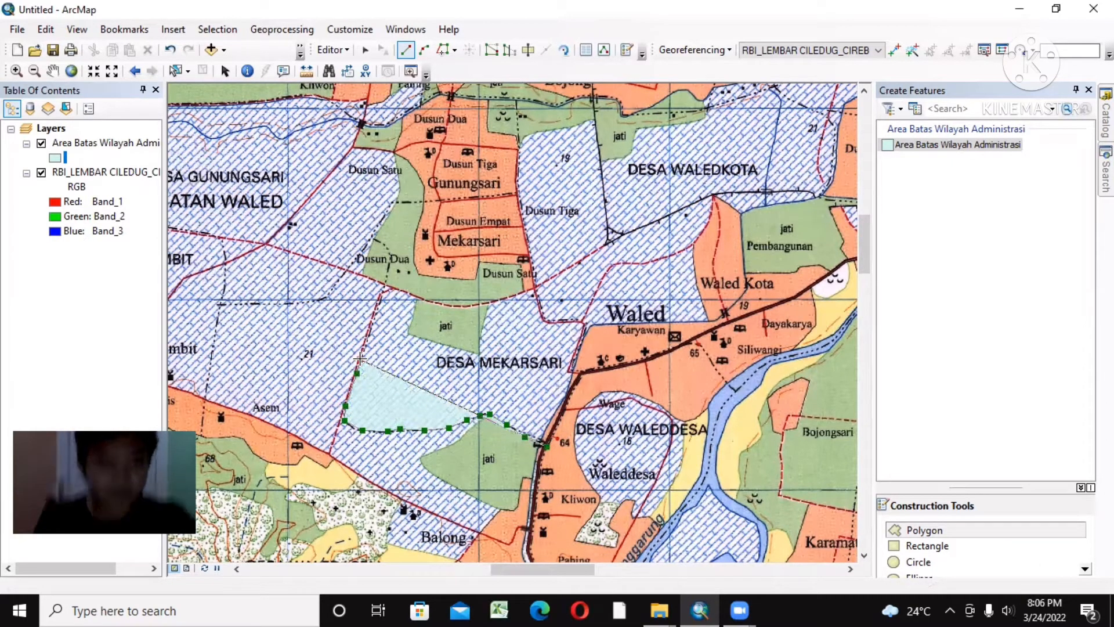
click(362, 351)
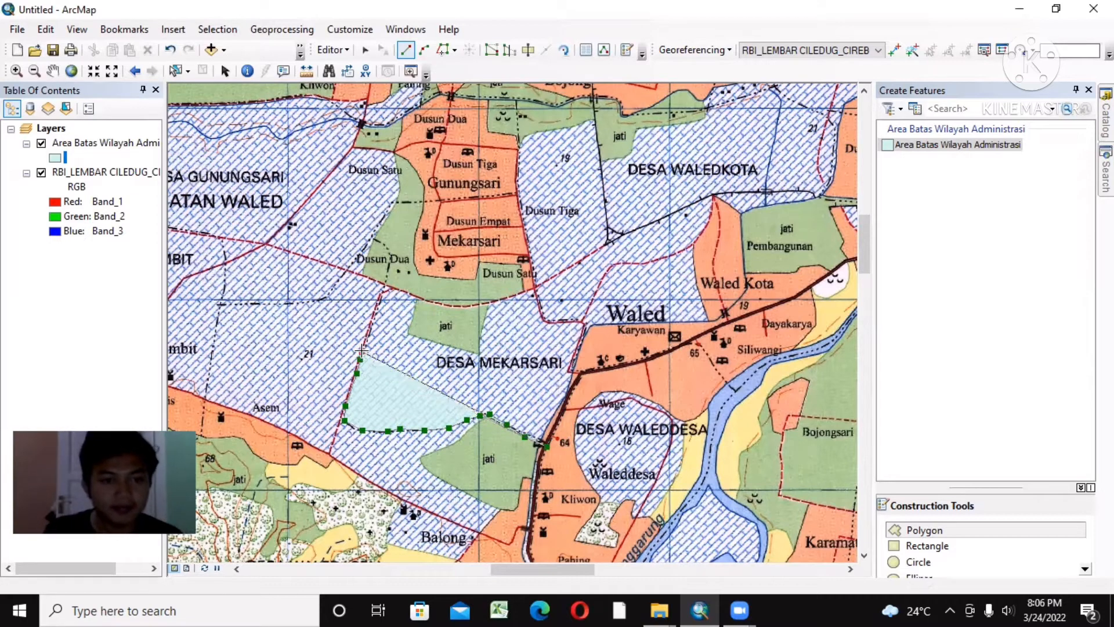
click(368, 337)
click(372, 321)
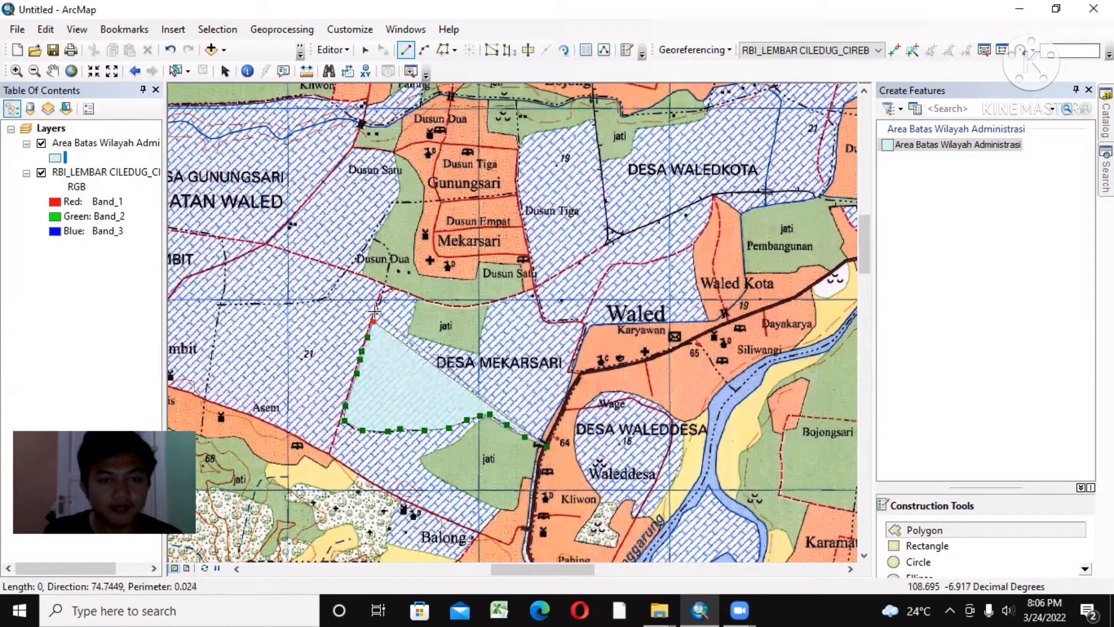
click(375, 307)
click(381, 285)
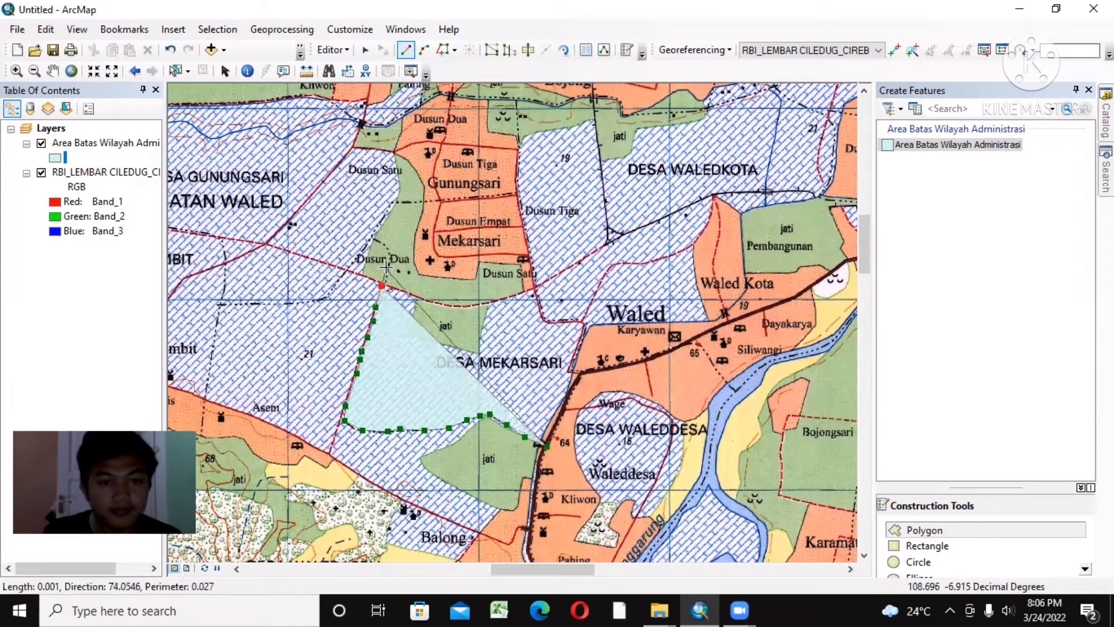
Step: Continue Desa Mekarsari's western boundary northward from the road junction, around Dusun Dua, to the northwest corner below Dusun Satu
click(385, 269)
click(388, 255)
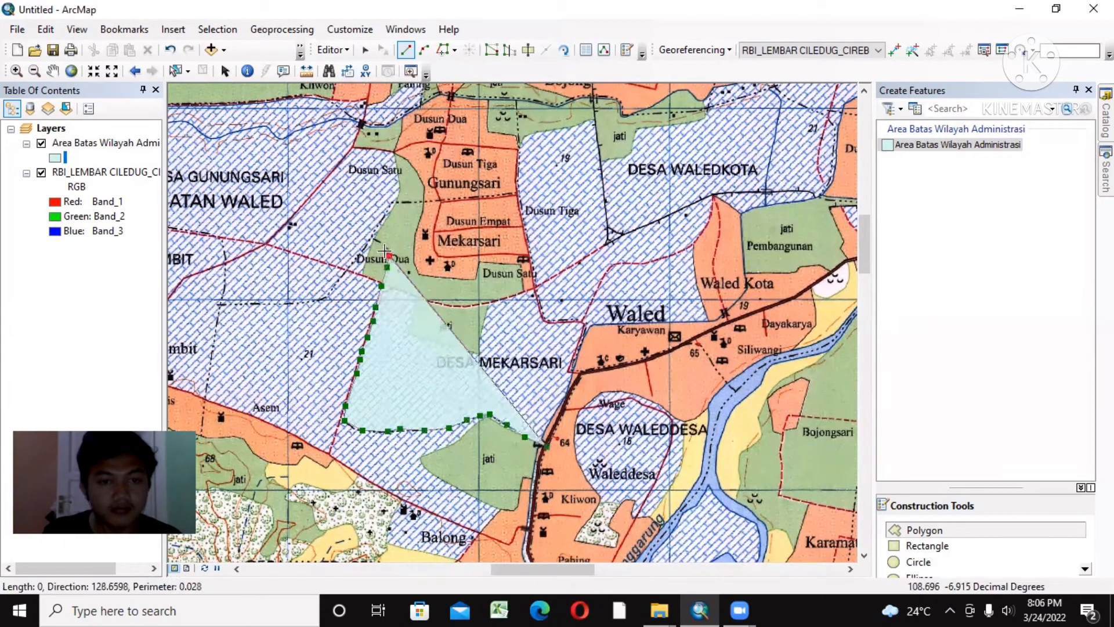
click(382, 247)
click(375, 240)
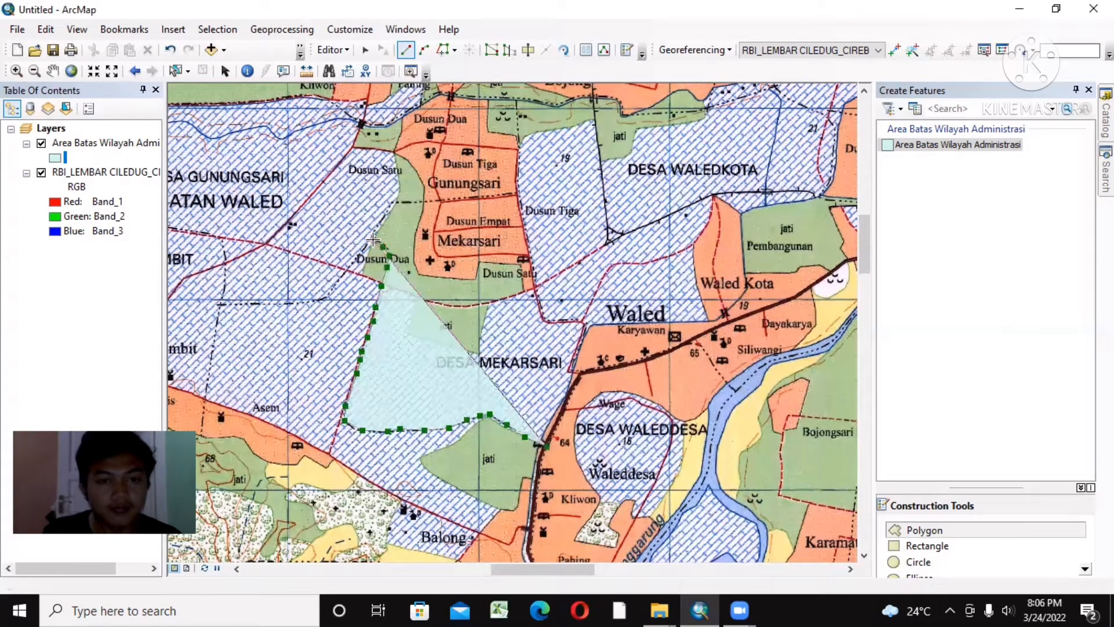
click(375, 228)
click(378, 219)
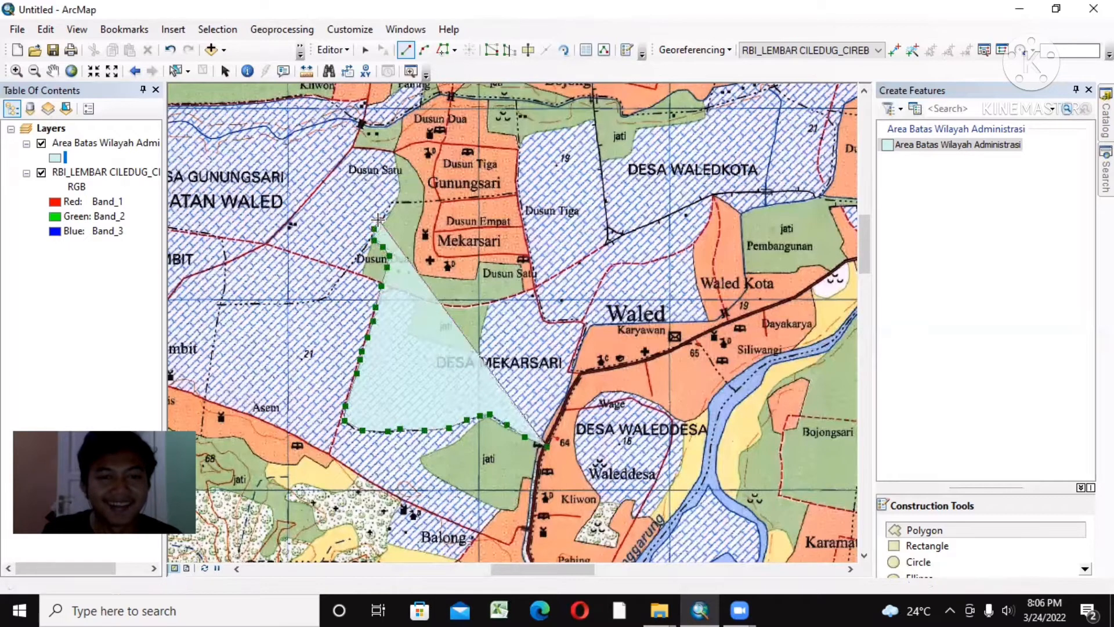
click(390, 205)
click(394, 201)
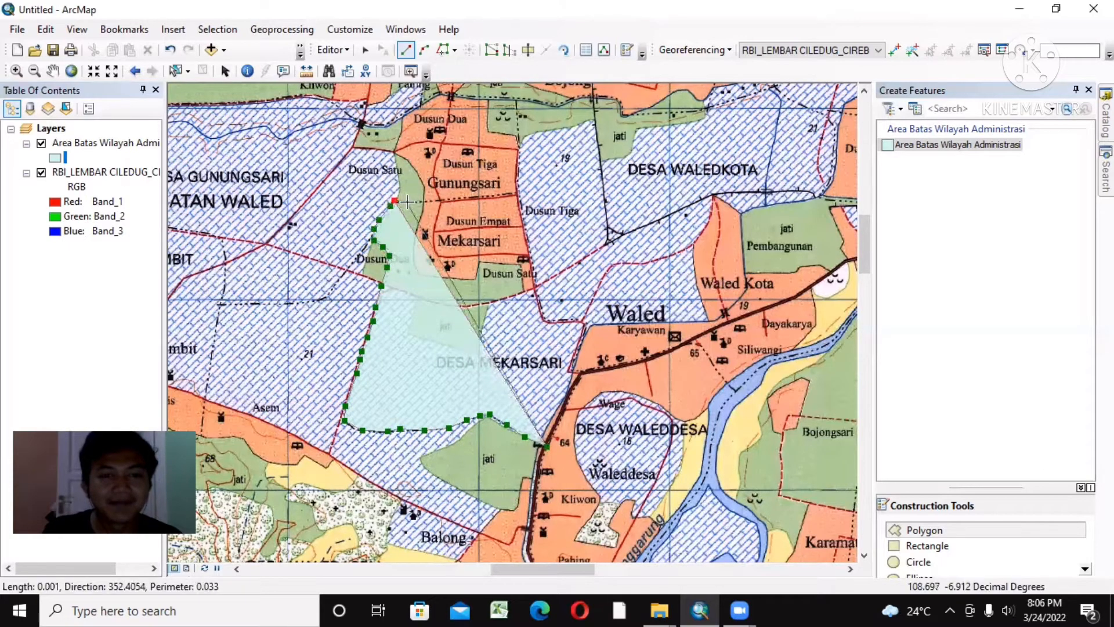
Step: Trace Desa Mekarsari's northern boundary eastward just south of the Gunungsari label to the northeast corner near Dusun Tiga
click(428, 202)
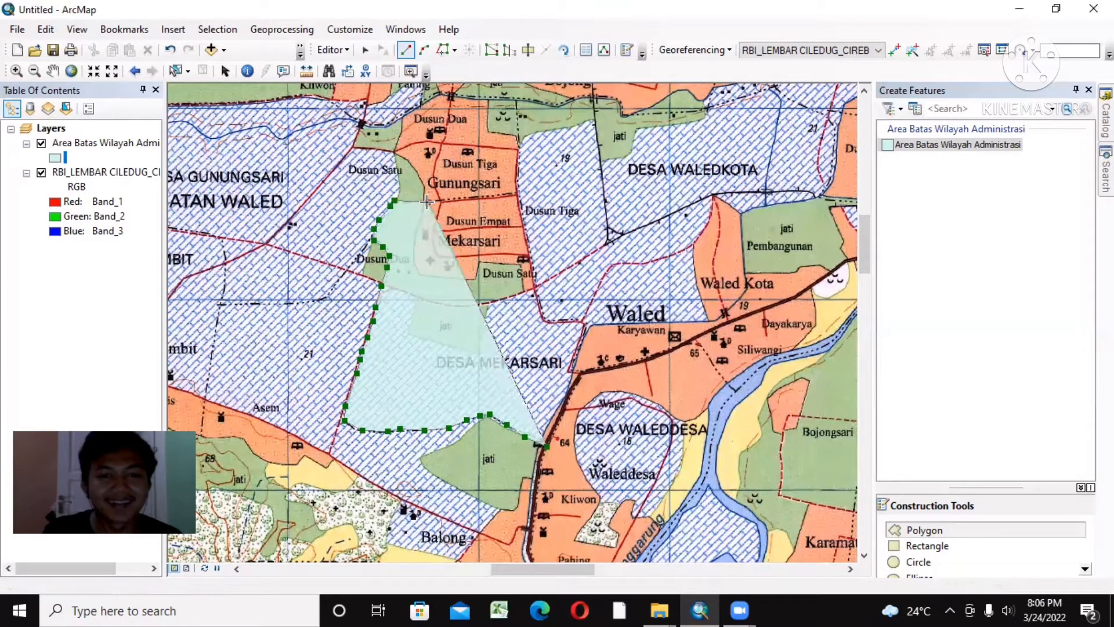
click(466, 199)
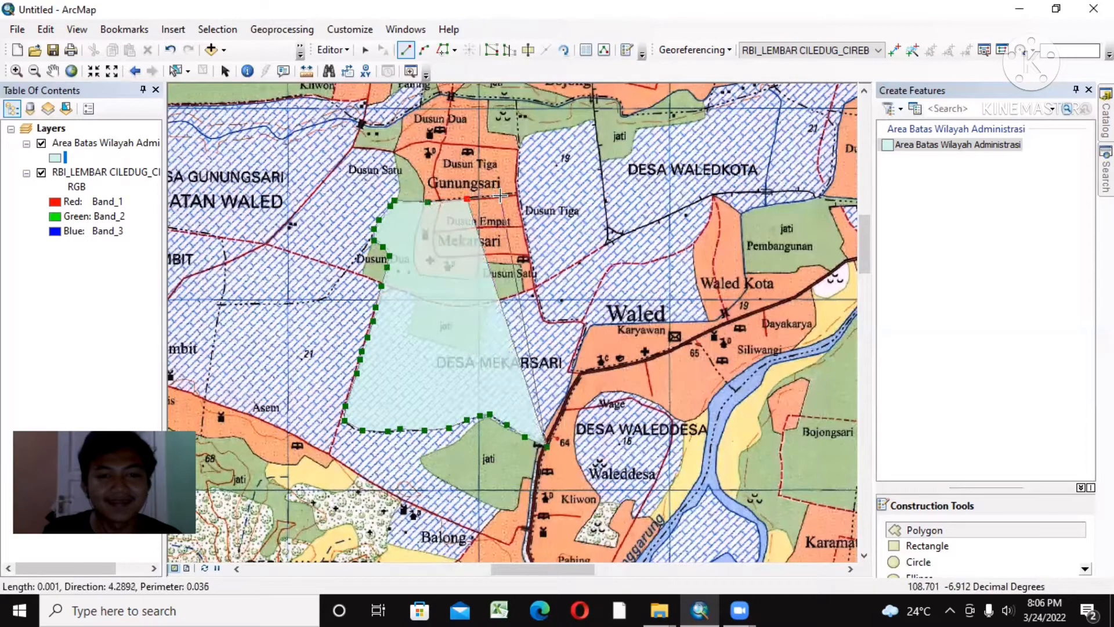
click(506, 196)
click(519, 190)
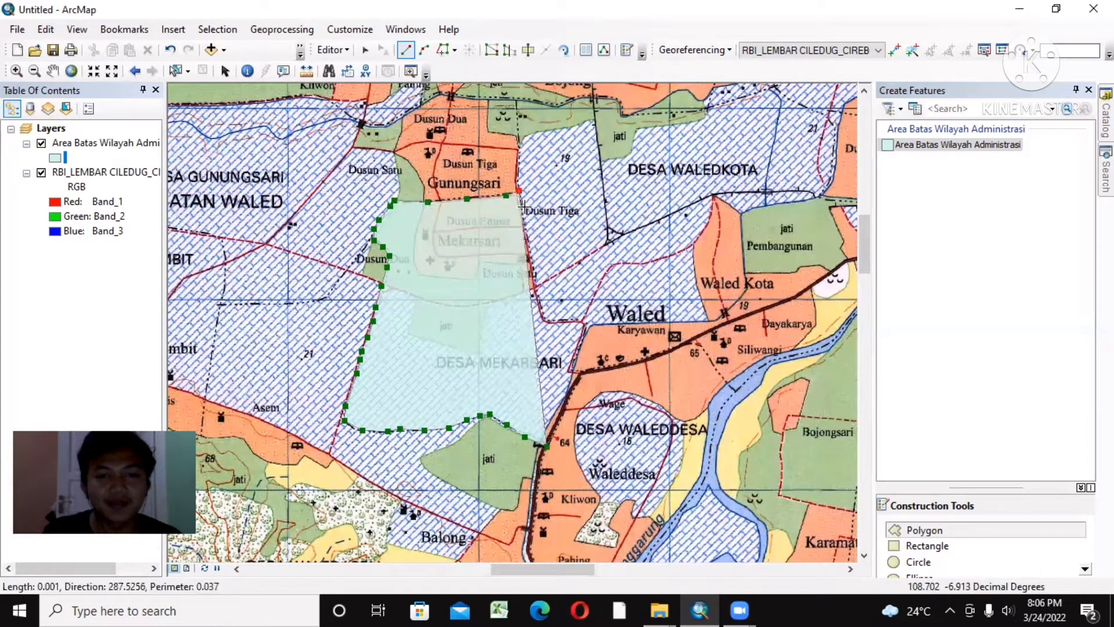
Step: Trace Desa Mekarsari's eastern boundary southward along the road, then eastward to the corner beside the Karyawan settlement in Waled
click(524, 217)
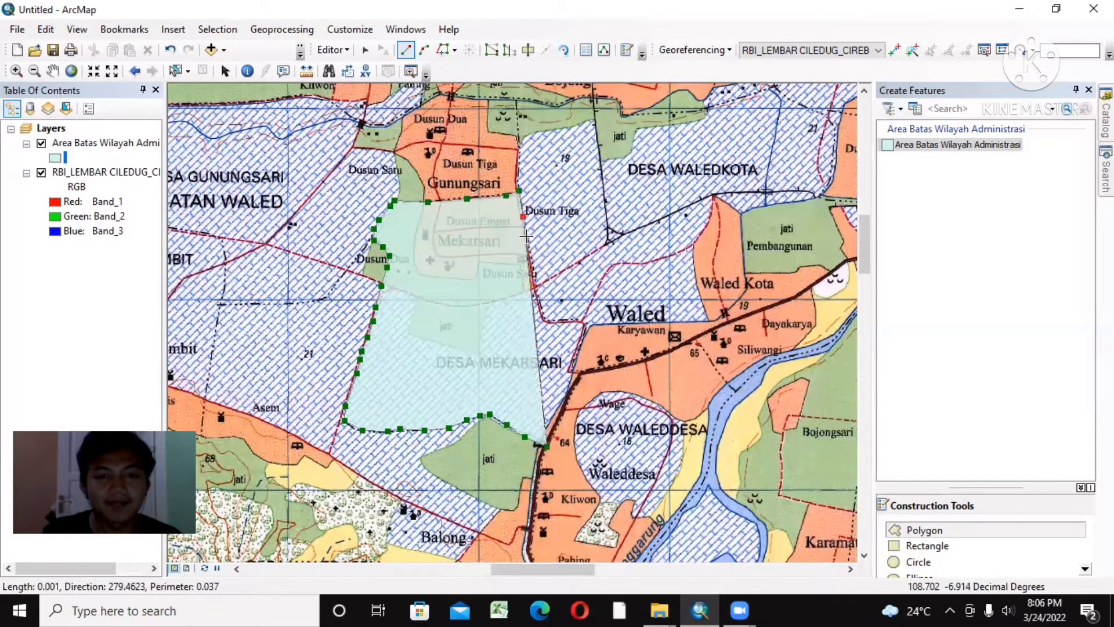
click(526, 238)
click(532, 264)
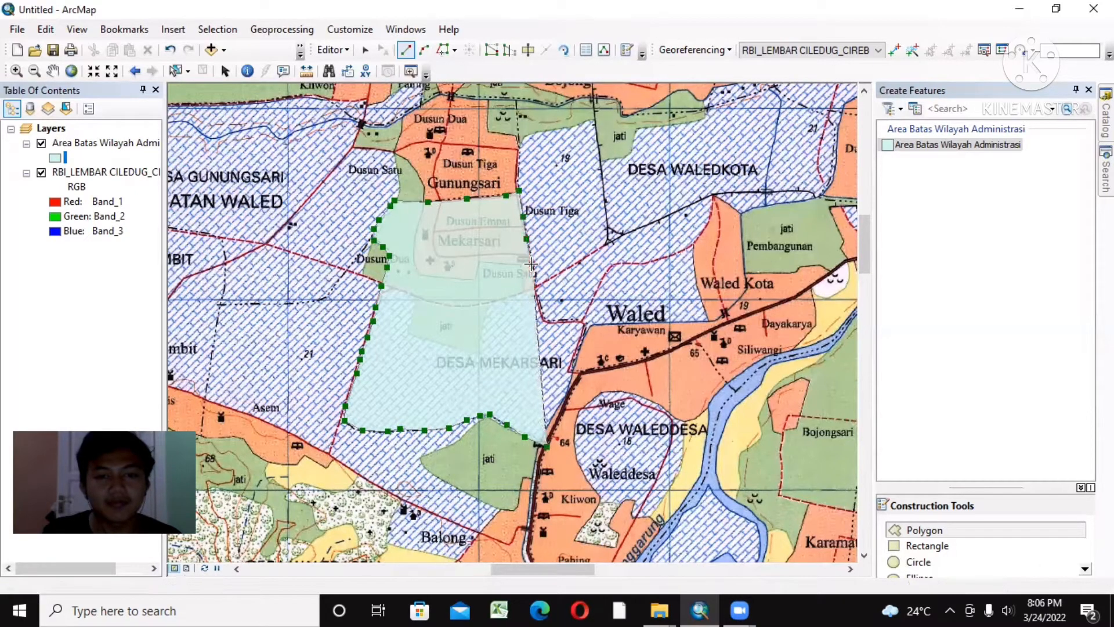
click(536, 293)
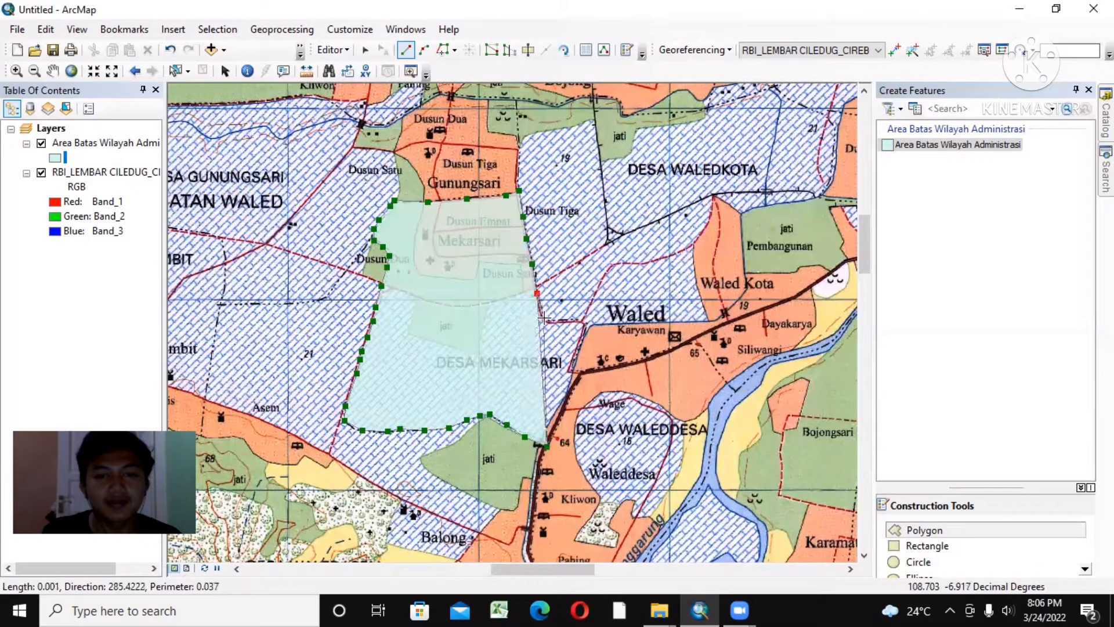
click(544, 320)
click(568, 325)
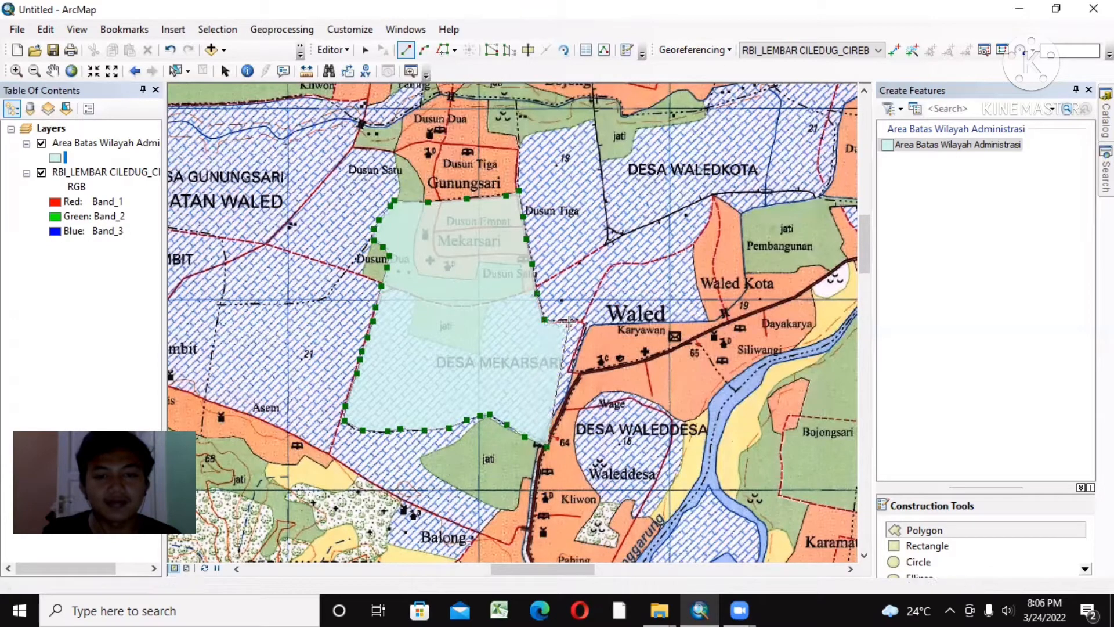
click(579, 321)
click(586, 328)
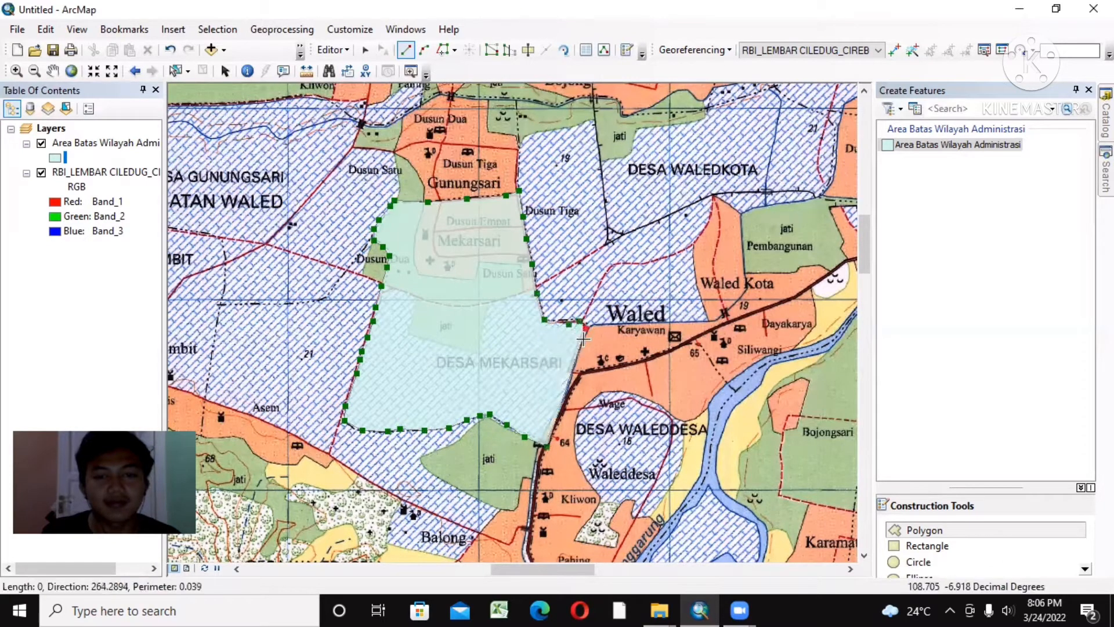
Step: Trace the boundary south from the Karyawan corner along the main road to the starting vertex near marker 64 and finish the polygon
click(577, 353)
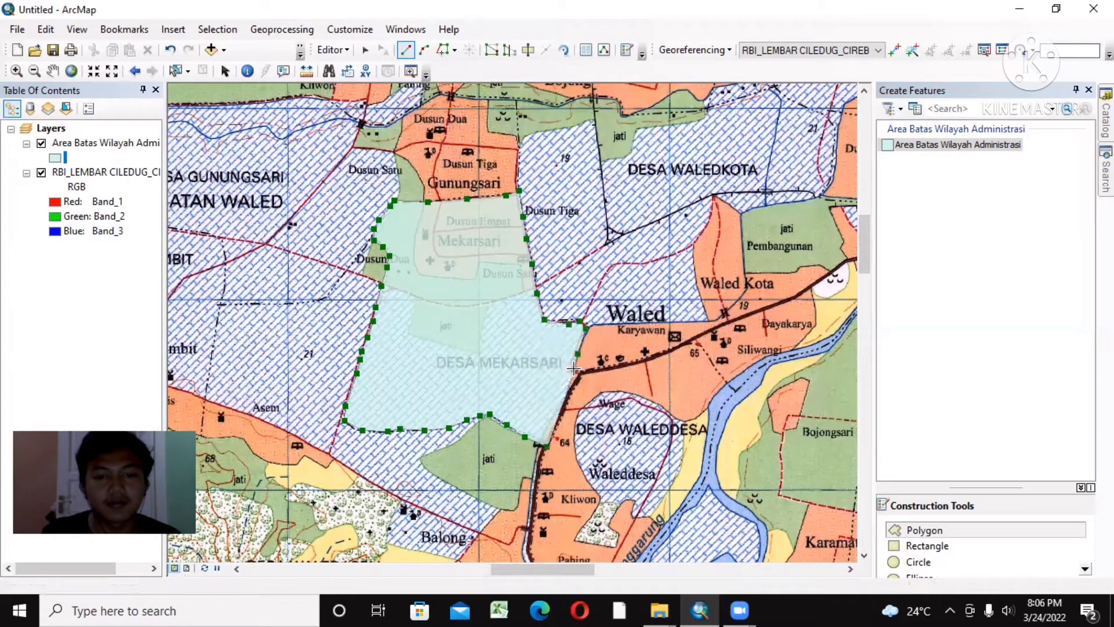
click(575, 368)
click(580, 372)
click(573, 387)
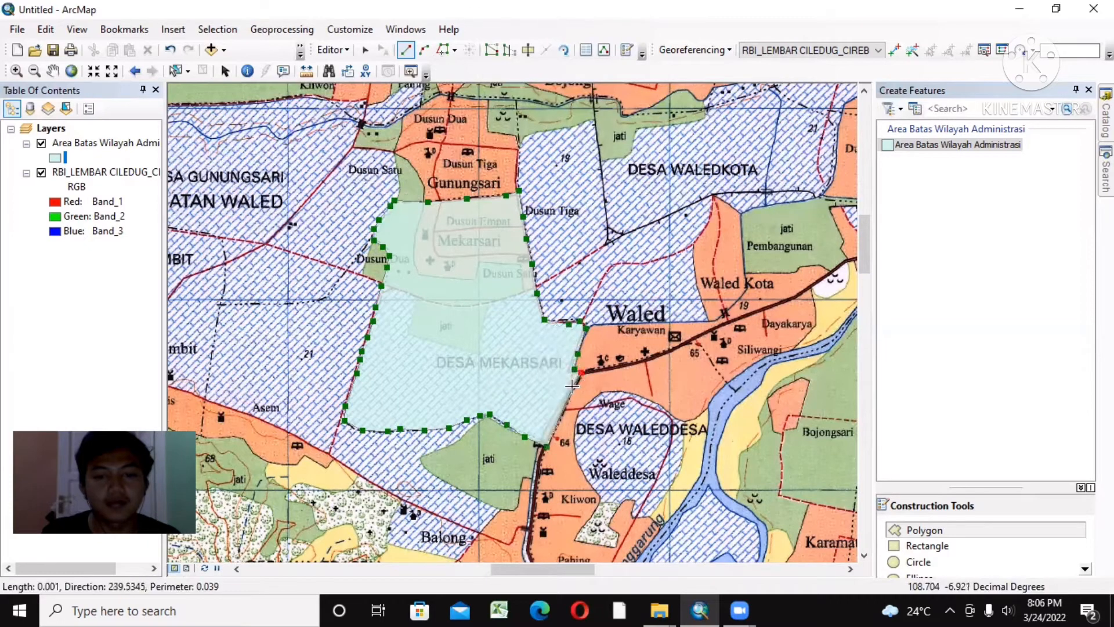
click(569, 399)
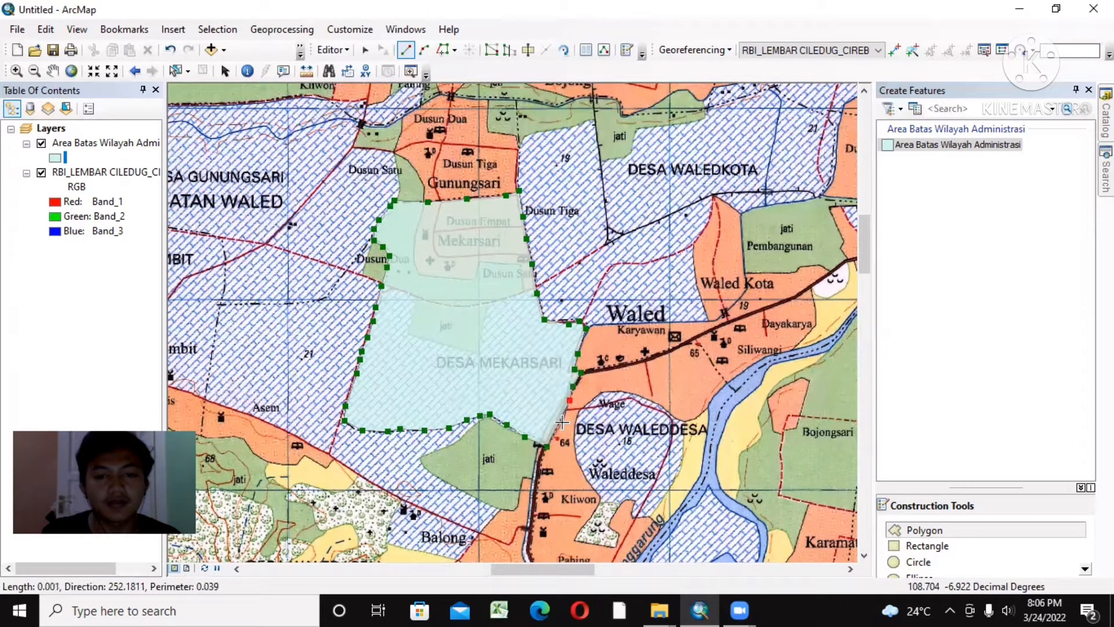
click(559, 426)
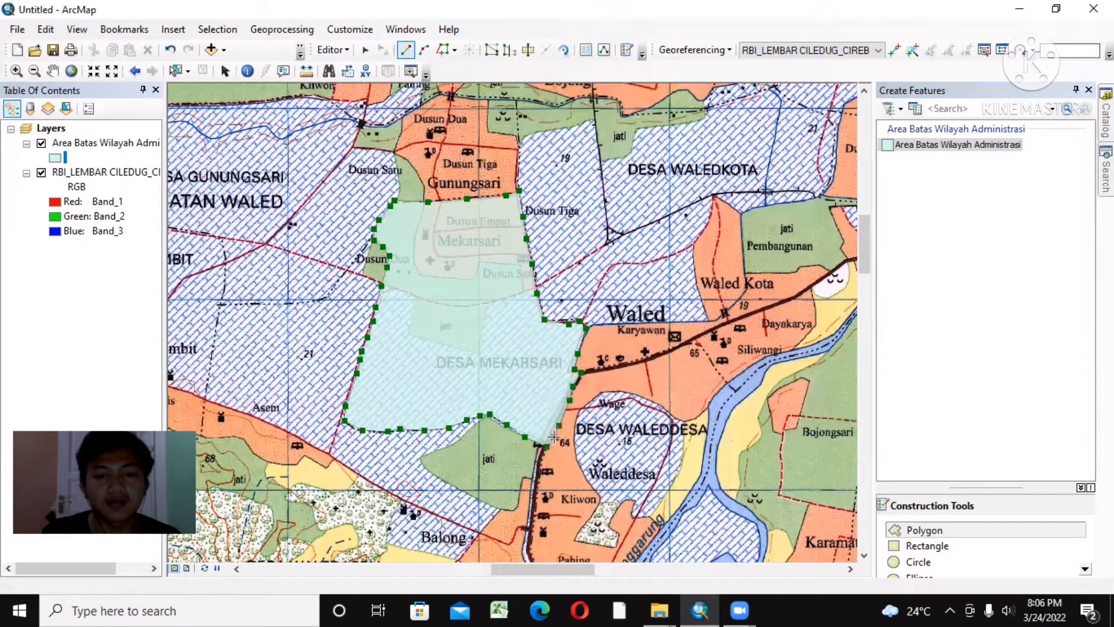
click(555, 437)
double_click(547, 445)
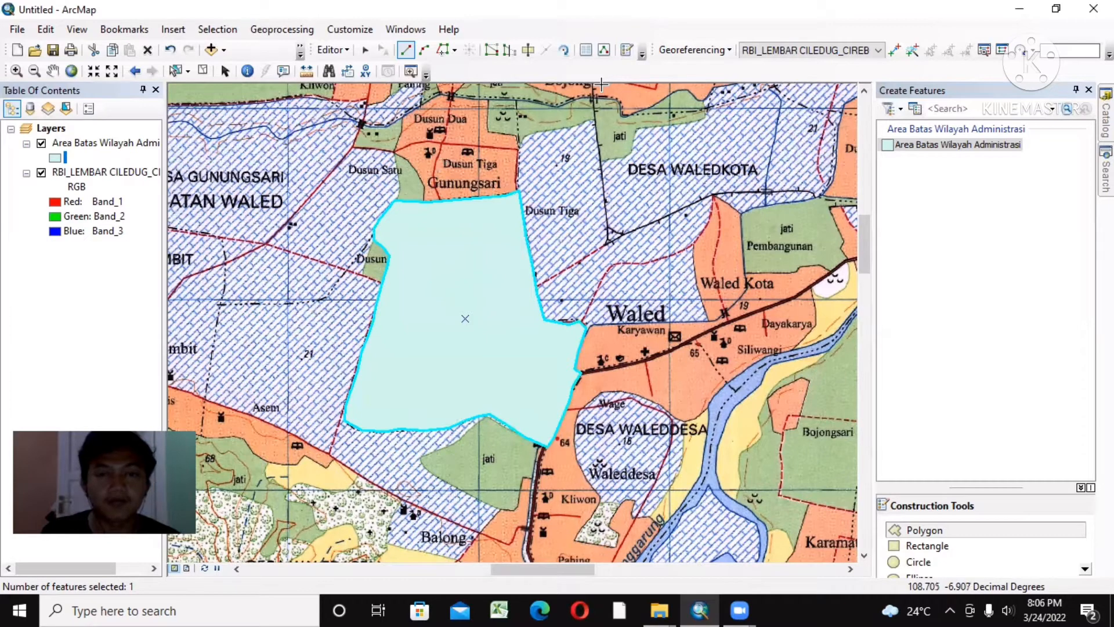
click(404, 49)
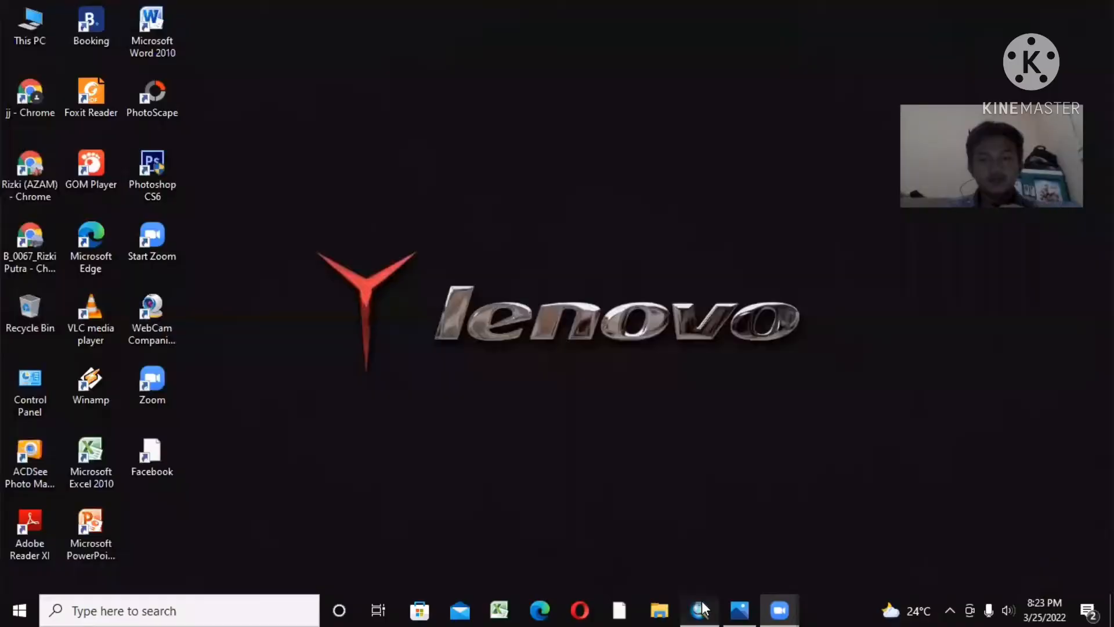
Step: Switch to the UTS SIG ASLI map document and hide both Area Batas Wilayah Administrasi layers, keeping the boundary lines over the base map
click(701, 609)
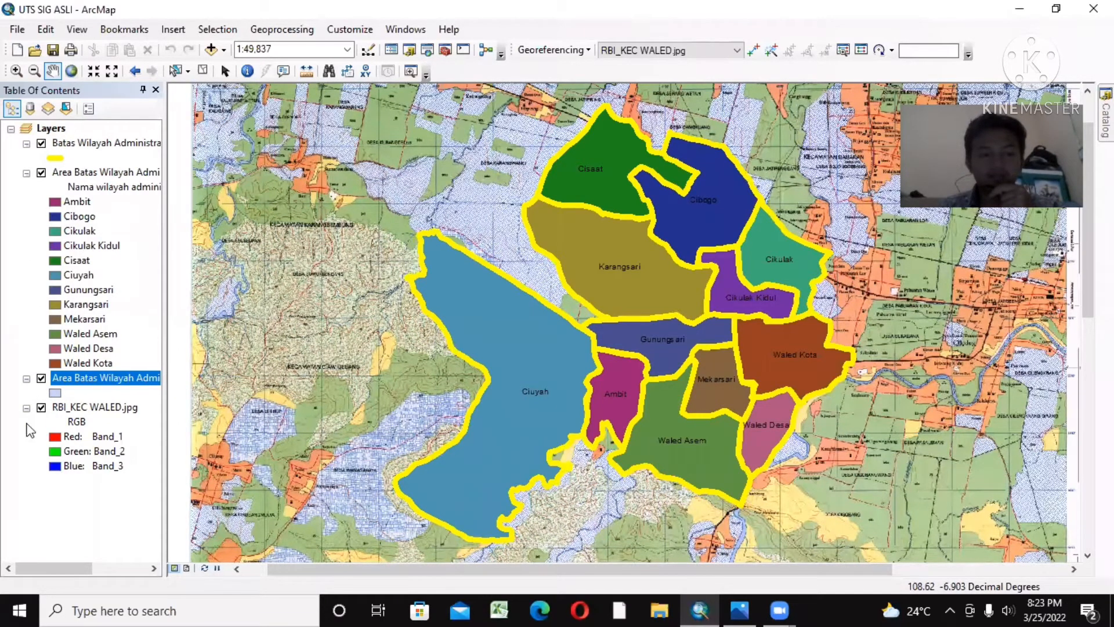
click(41, 378)
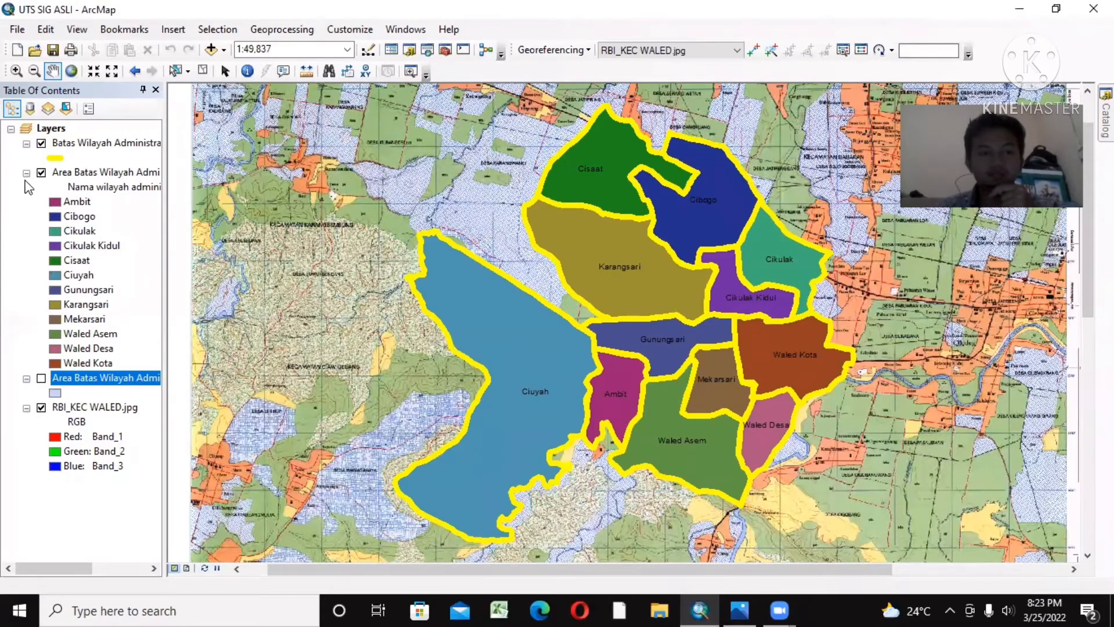
click(42, 173)
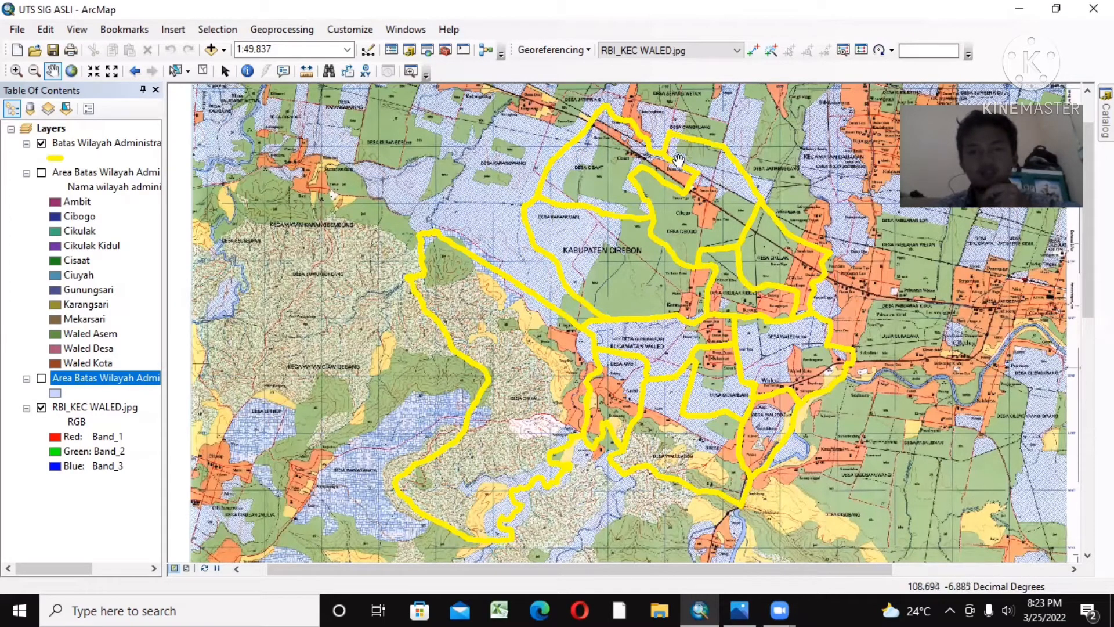
drag(628, 217, 582, 232)
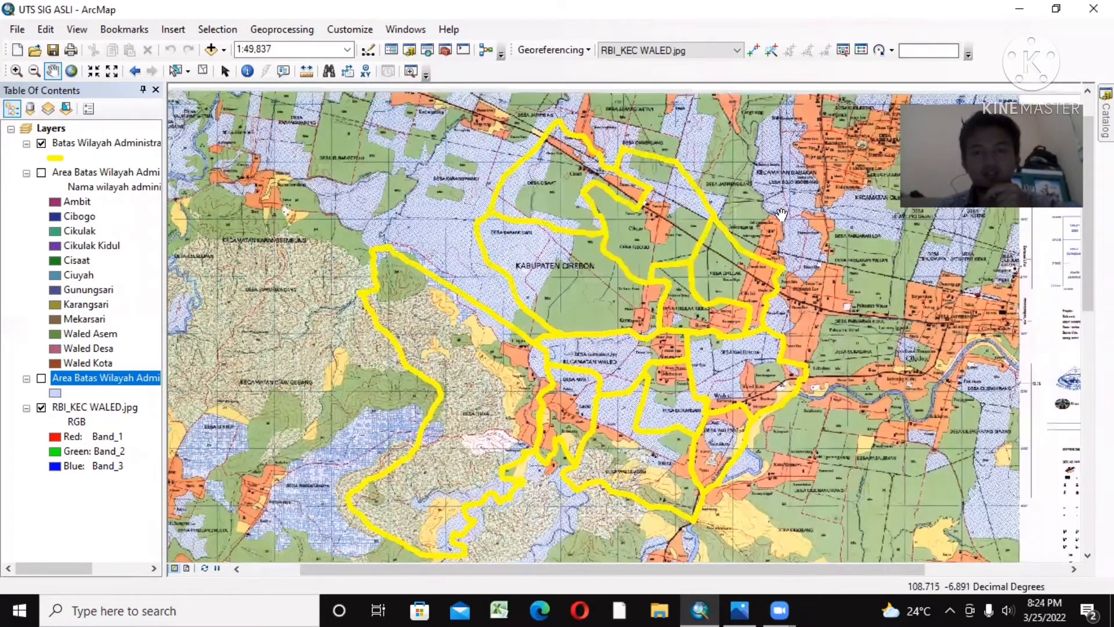
drag(873, 141, 889, 132)
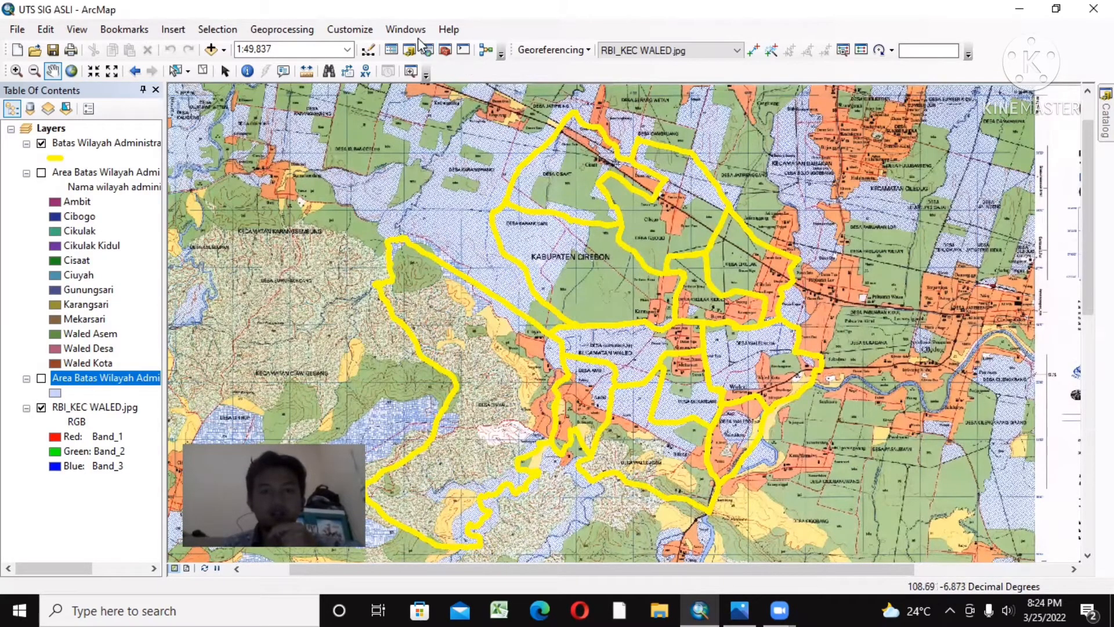
Step: Start a new shapefile in the Home - Documents\UTS SIG catalog folder, named Pemukiman with feature type Polygon
click(406, 29)
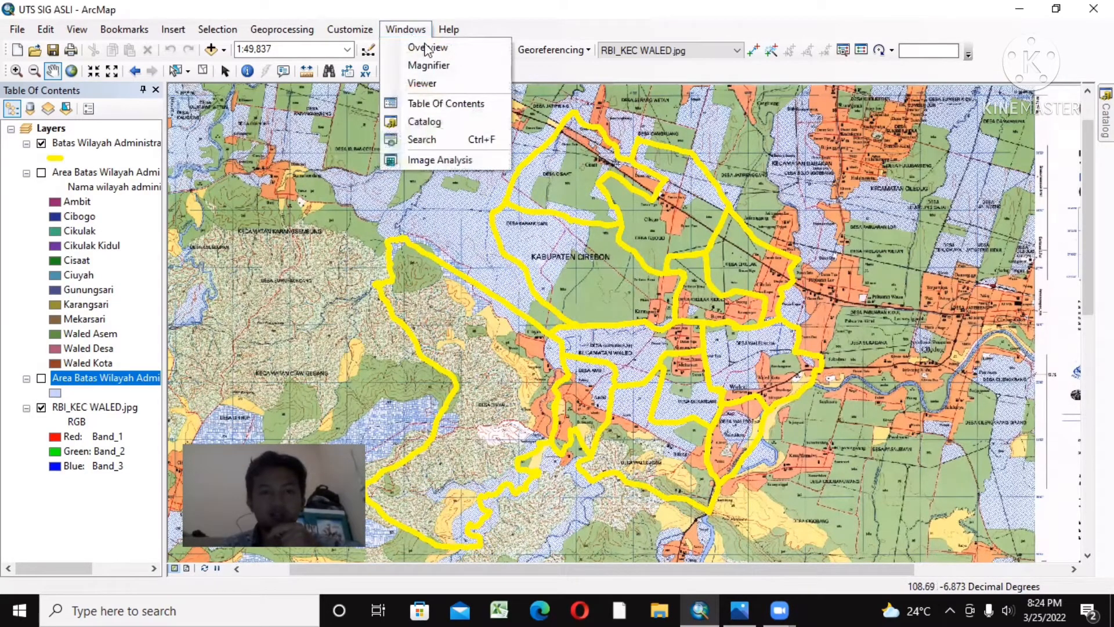
click(436, 121)
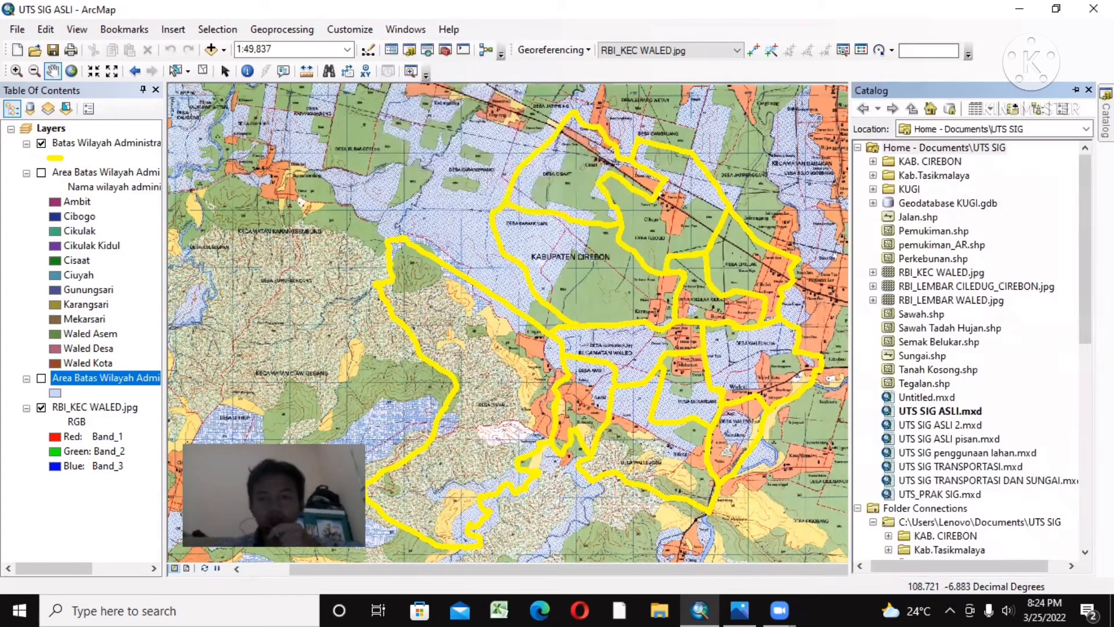
right_click(955, 152)
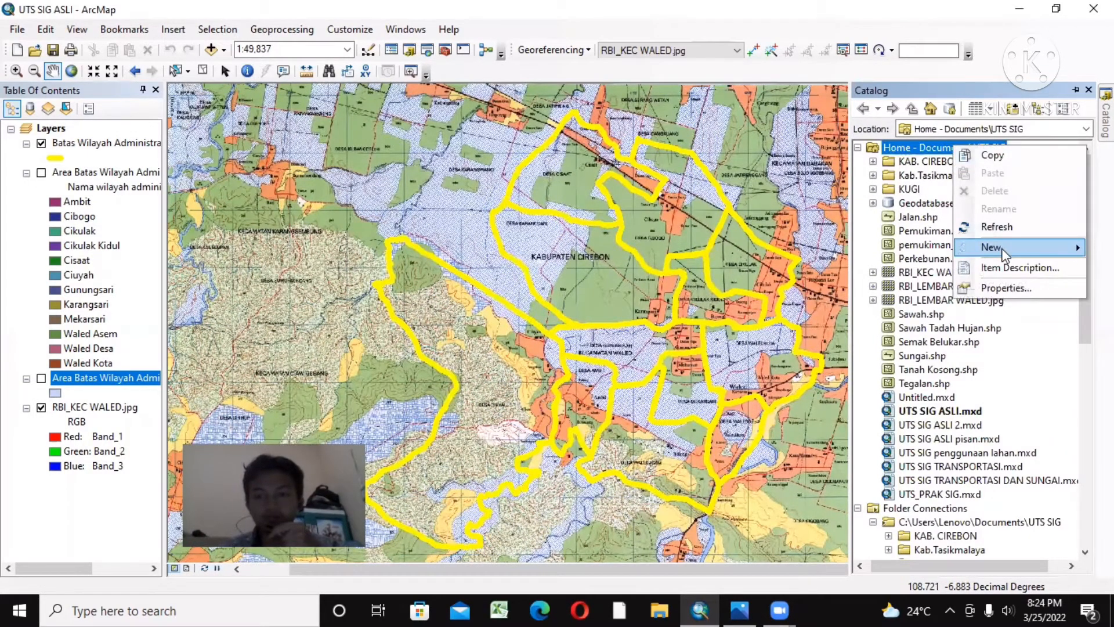
mouse_move(1015, 254)
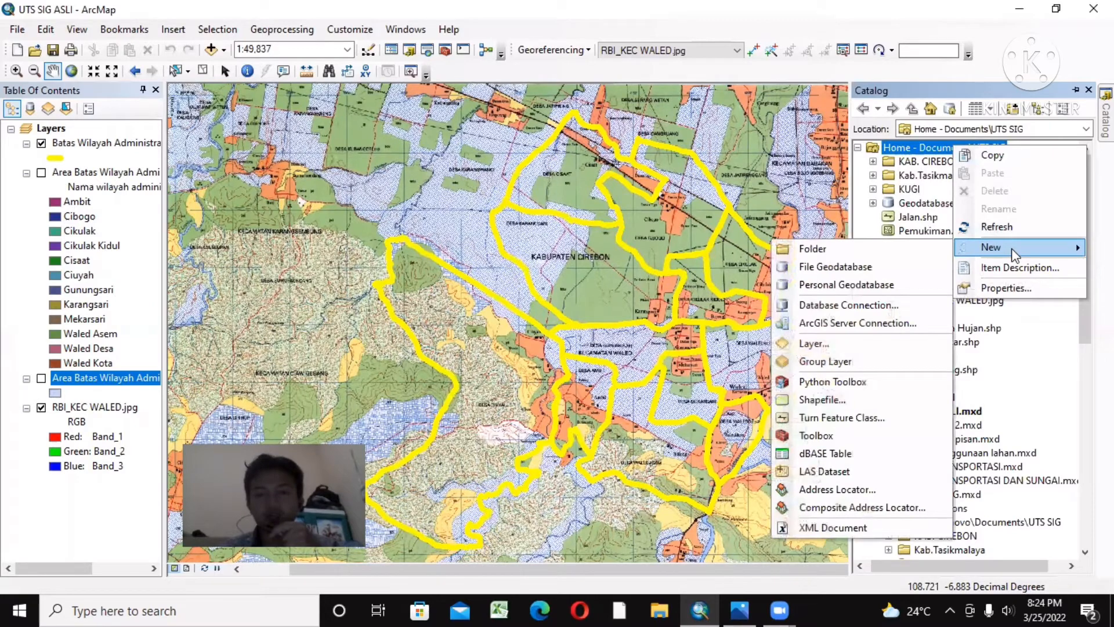
click(859, 399)
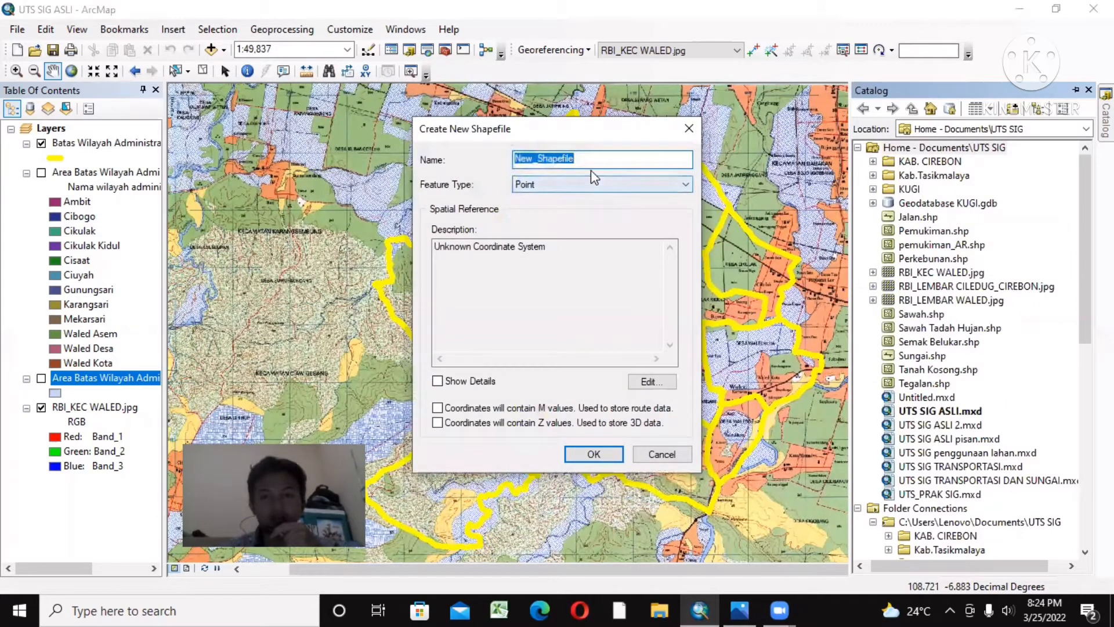
key(BackSpace)
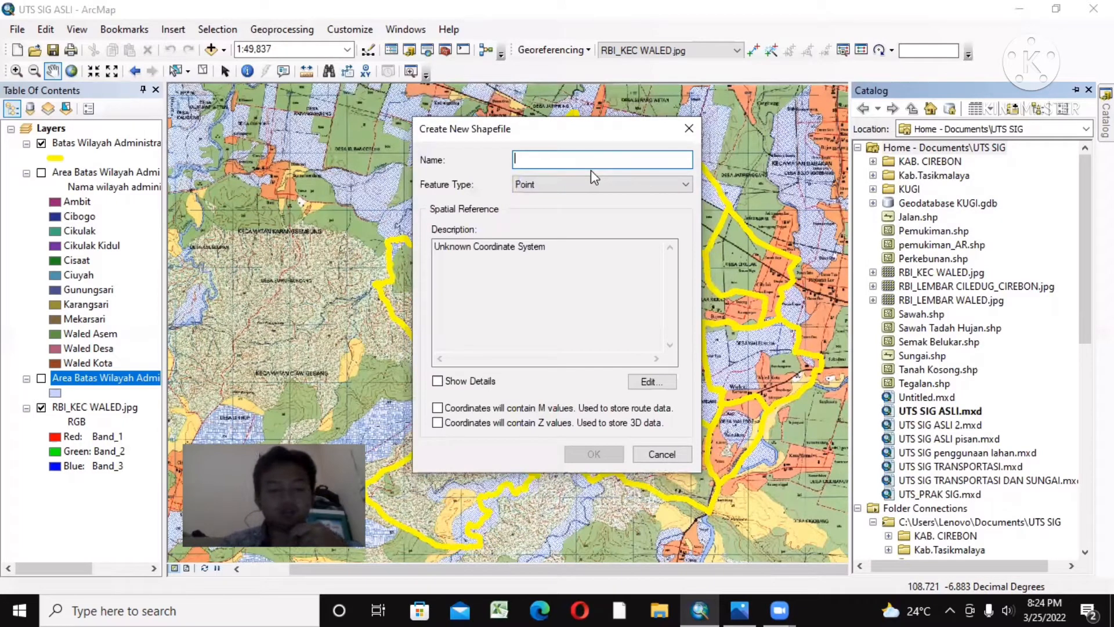
text(Pemukiman)
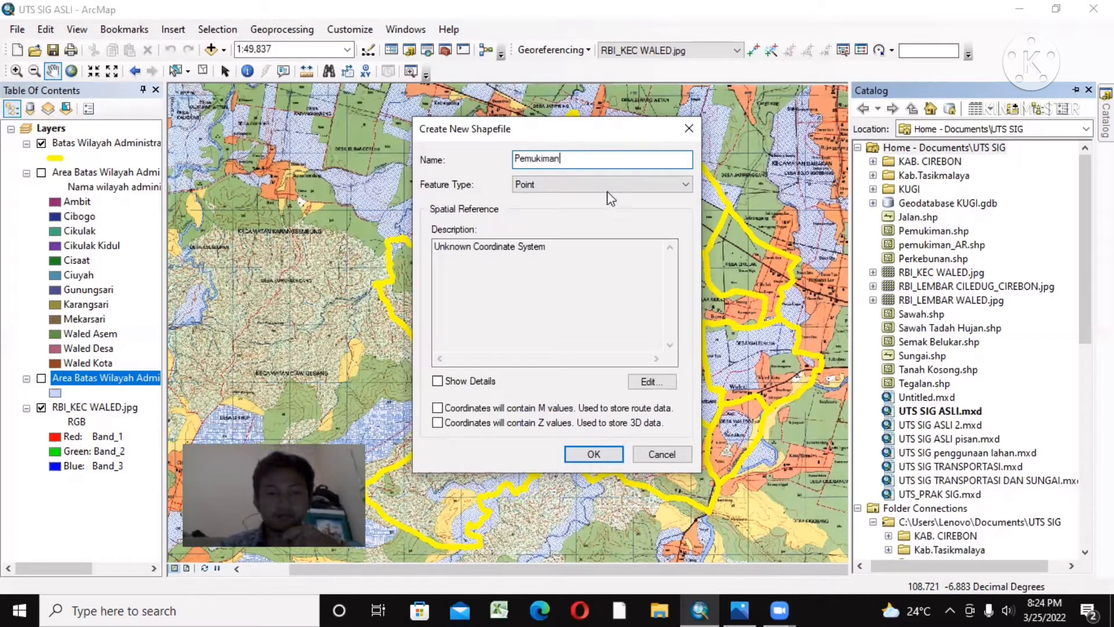
click(607, 190)
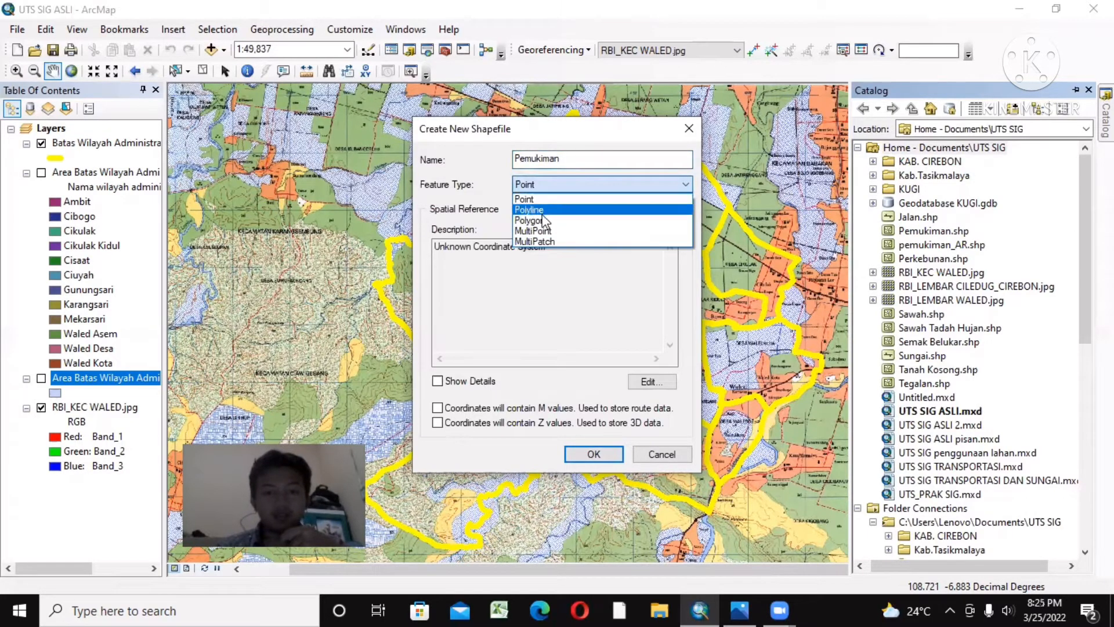
click(540, 221)
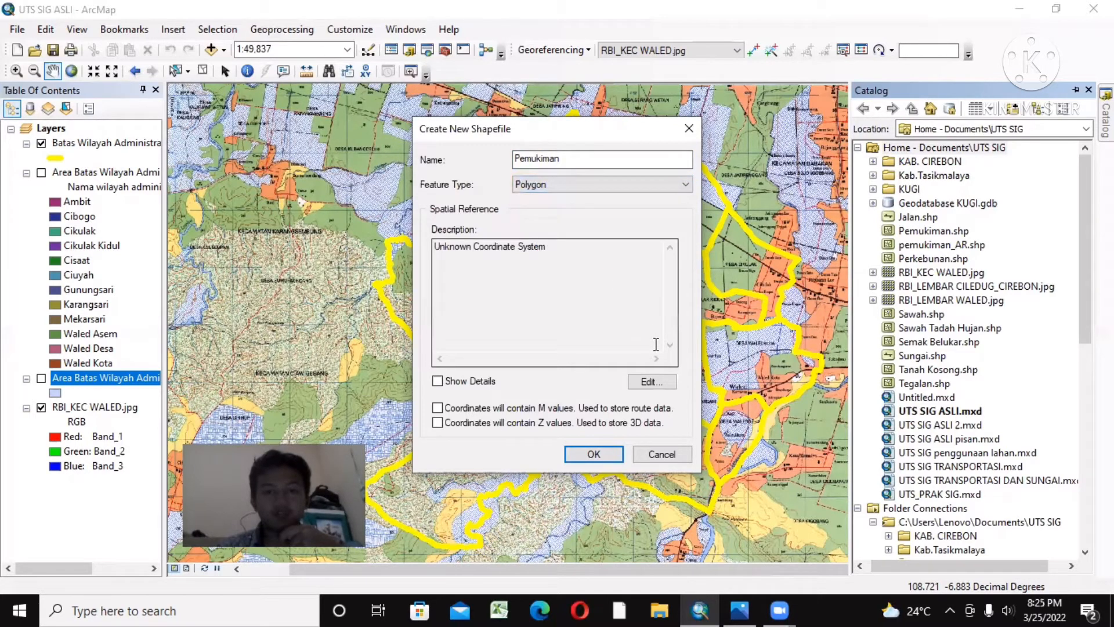
Step: Set the Pemukiman shapefile's spatial reference to the WGS 1984 coordinate system
click(650, 381)
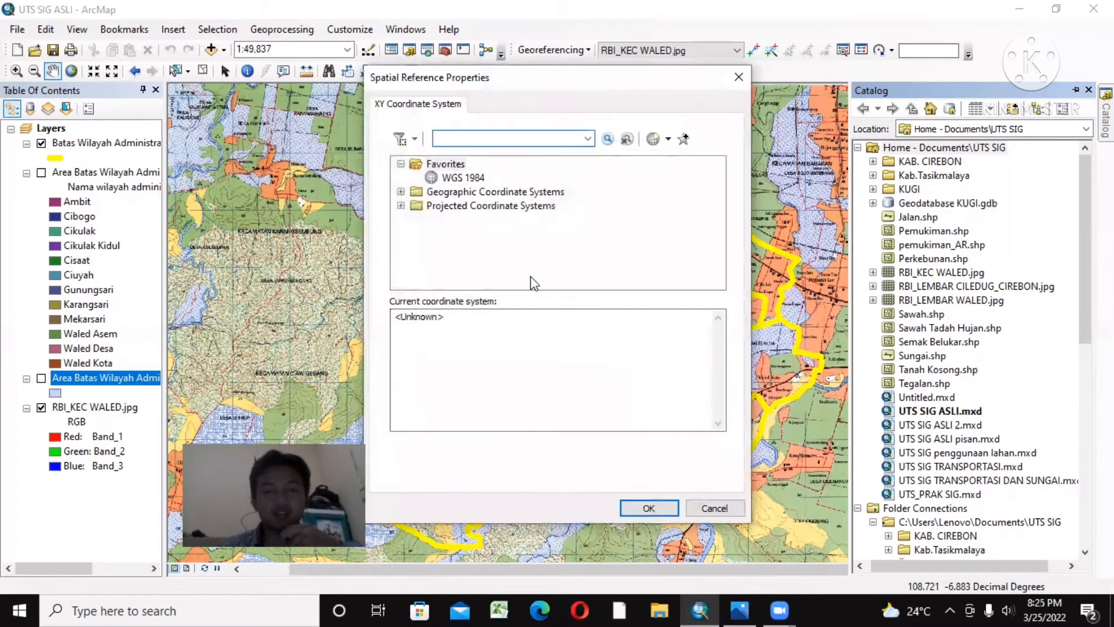
click(458, 177)
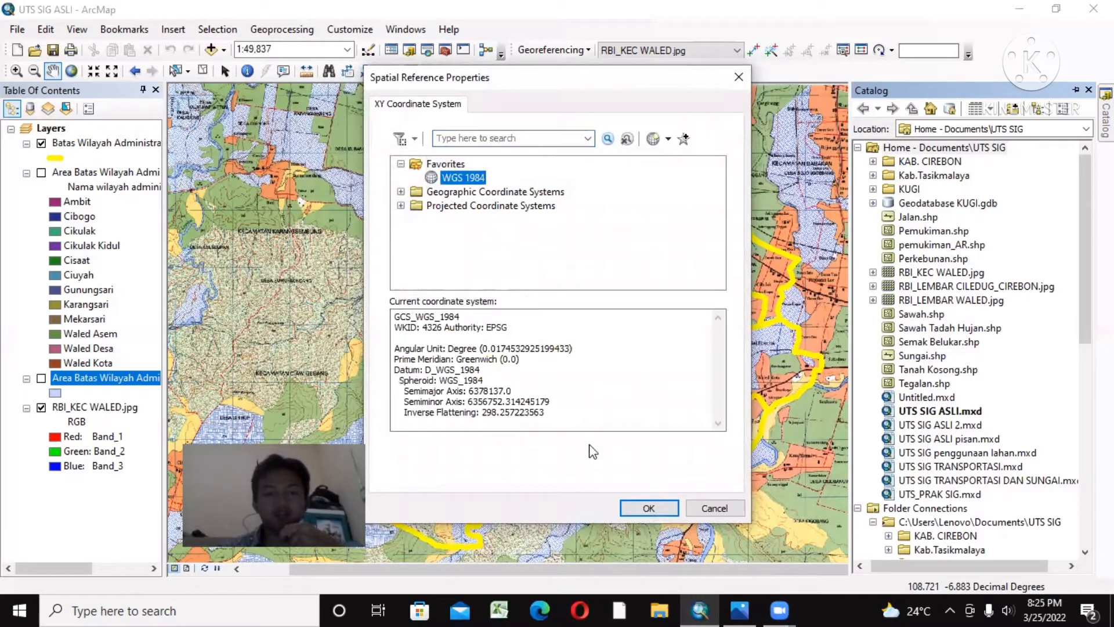
click(645, 508)
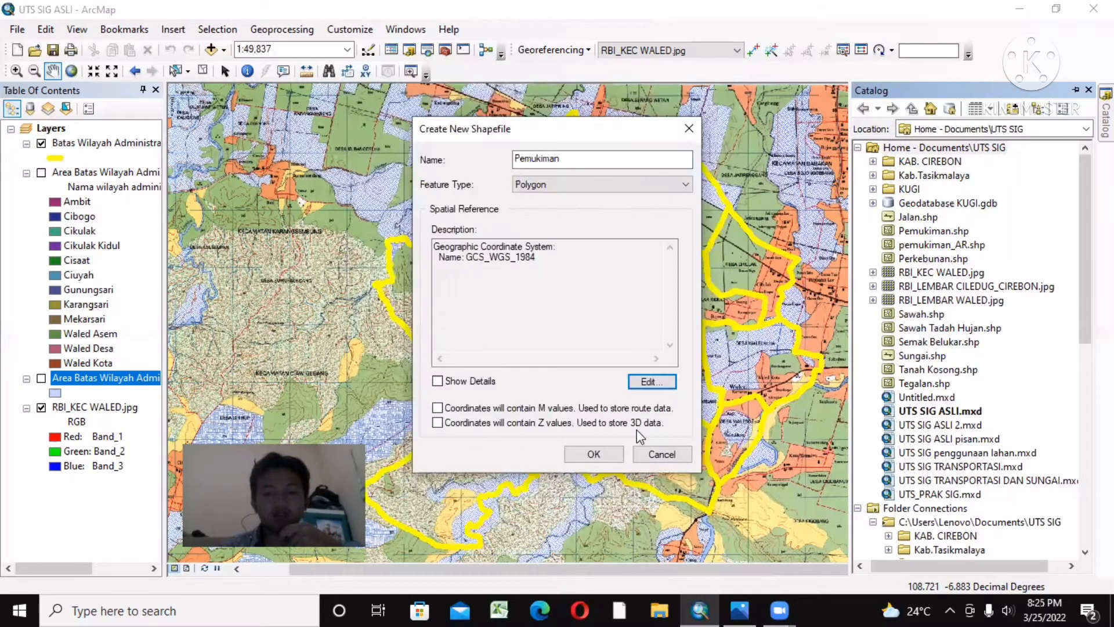
Step: Create the Pemukiman shapefile with the current settings and start an editing session on its new layer
click(597, 461)
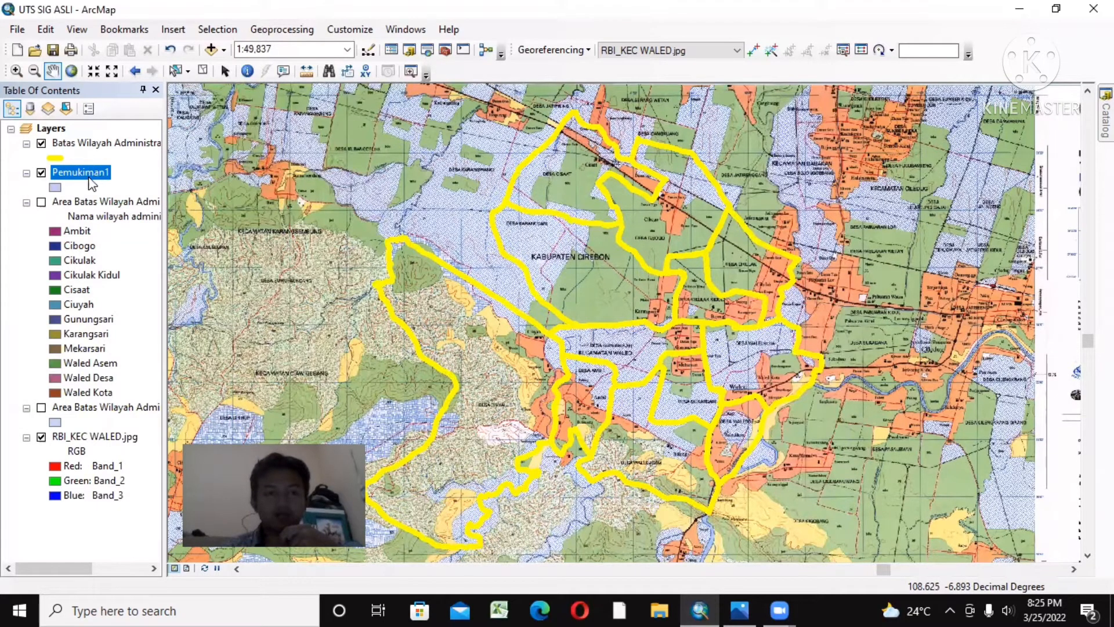
right_click(88, 171)
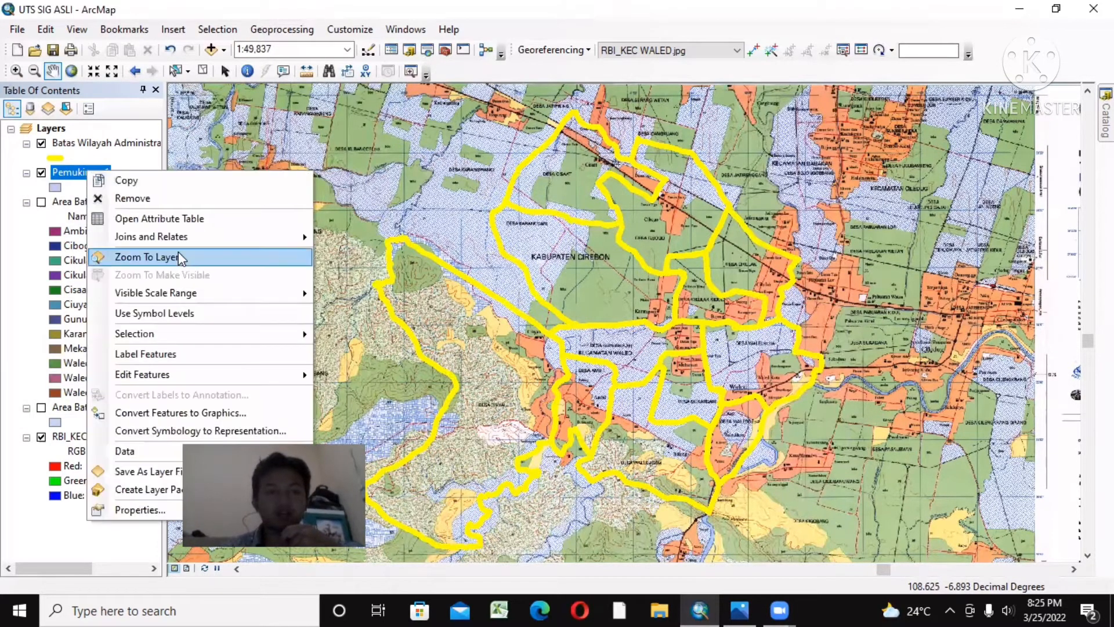
mouse_move(181, 371)
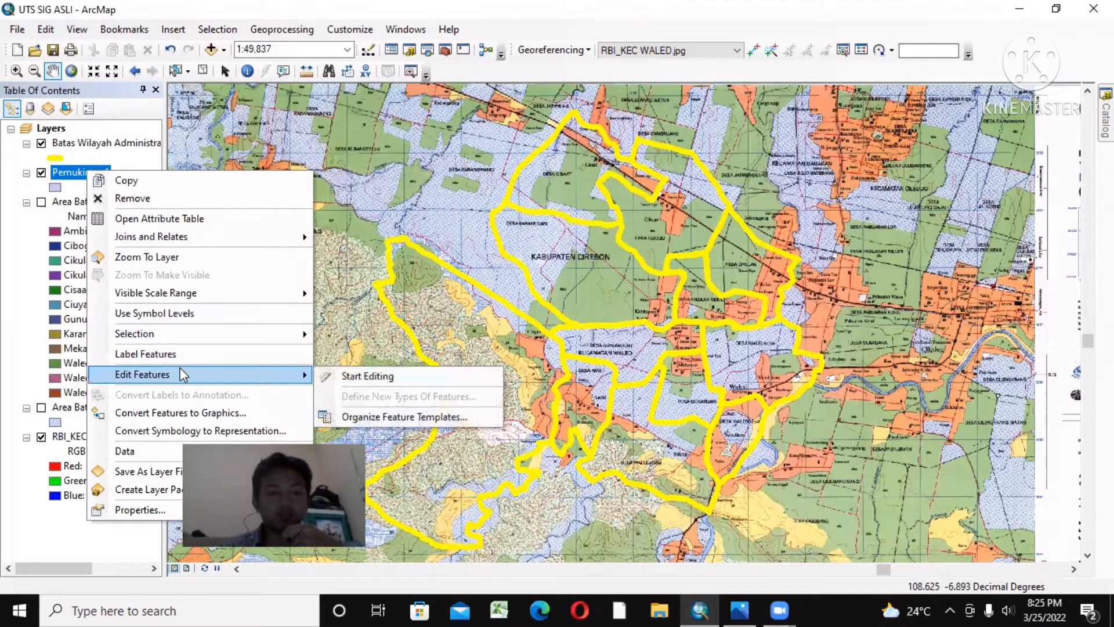
click(365, 375)
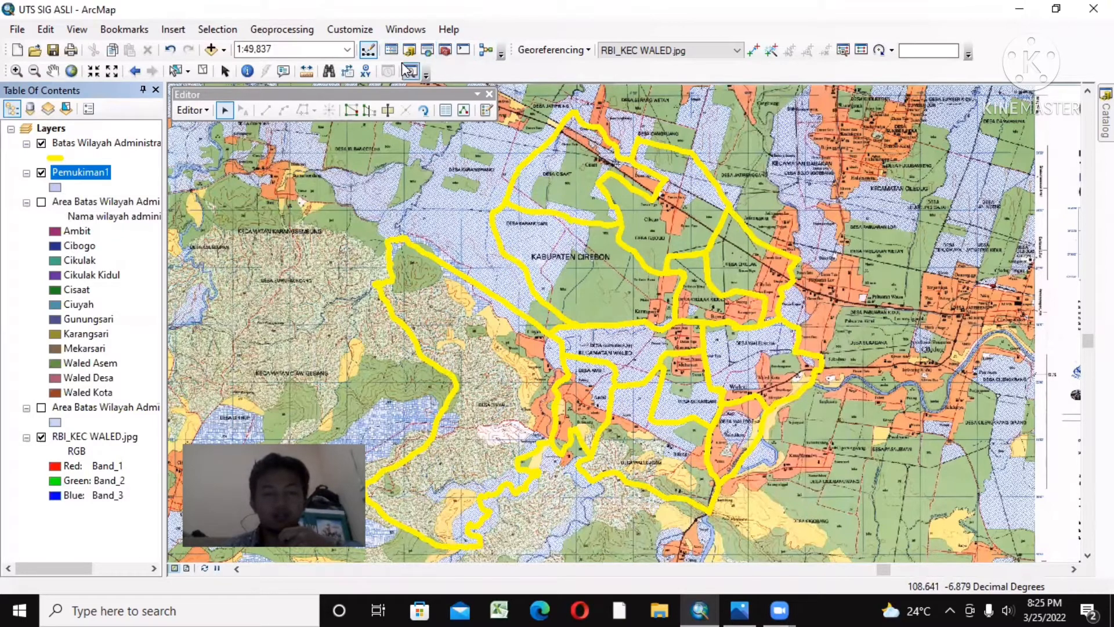
Step: Open the Create Features window and choose the Pemukiman1 template with the Polygon construction tool
click(406, 29)
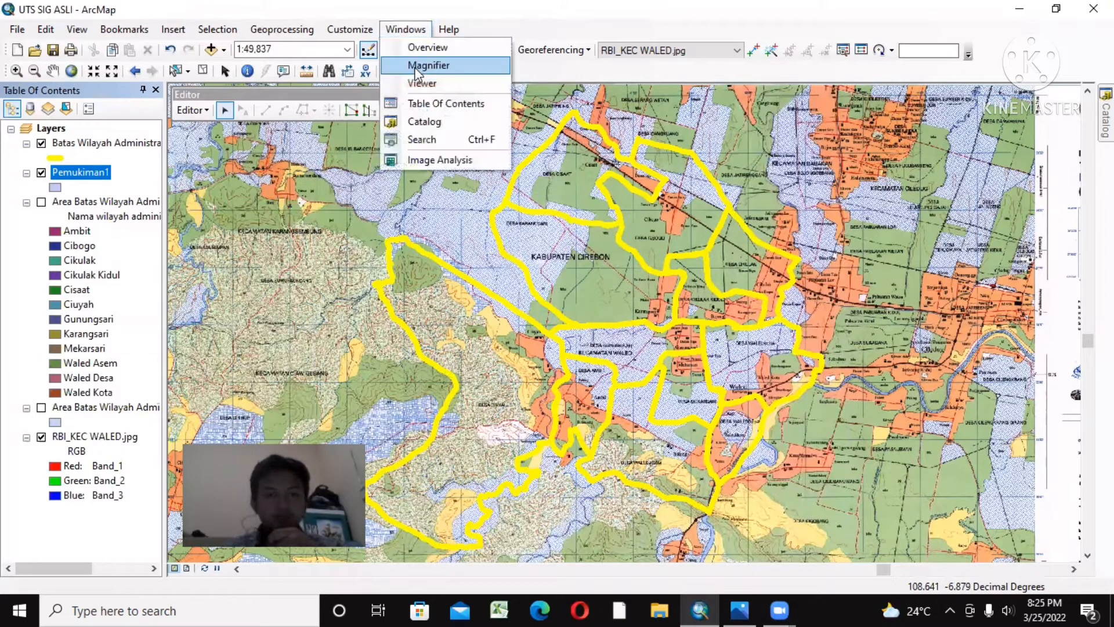
click(858, 58)
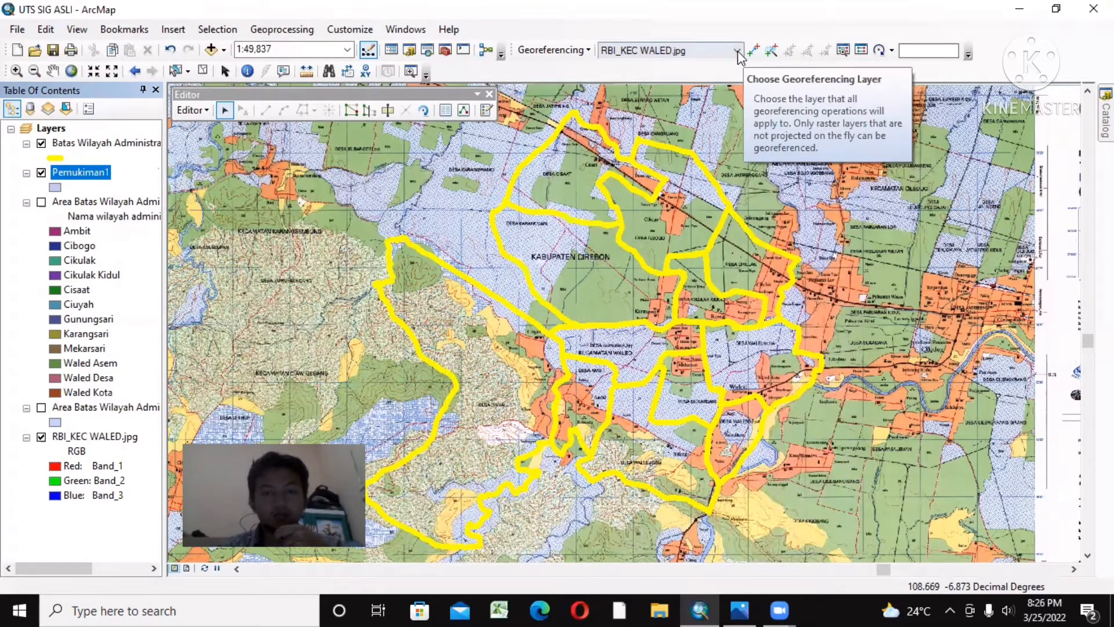
click(481, 113)
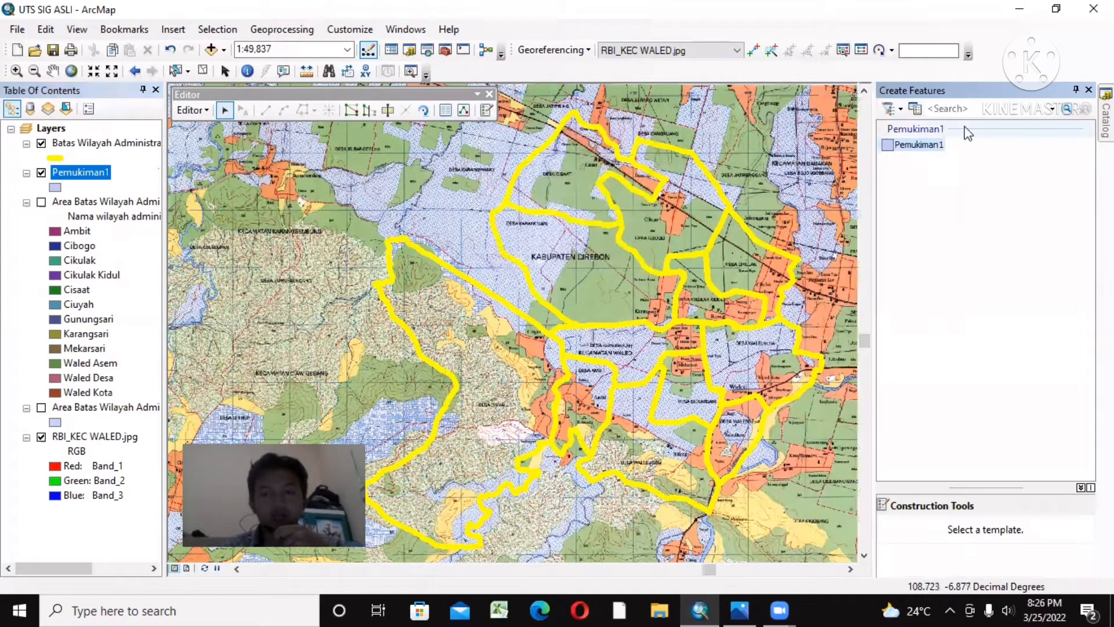
click(914, 146)
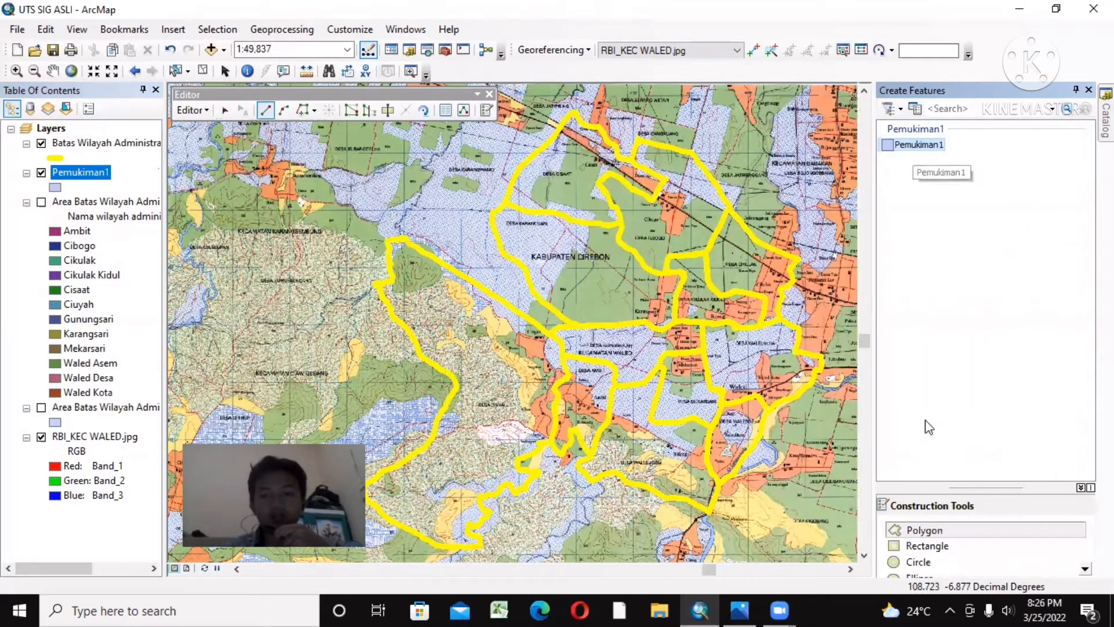
click(928, 533)
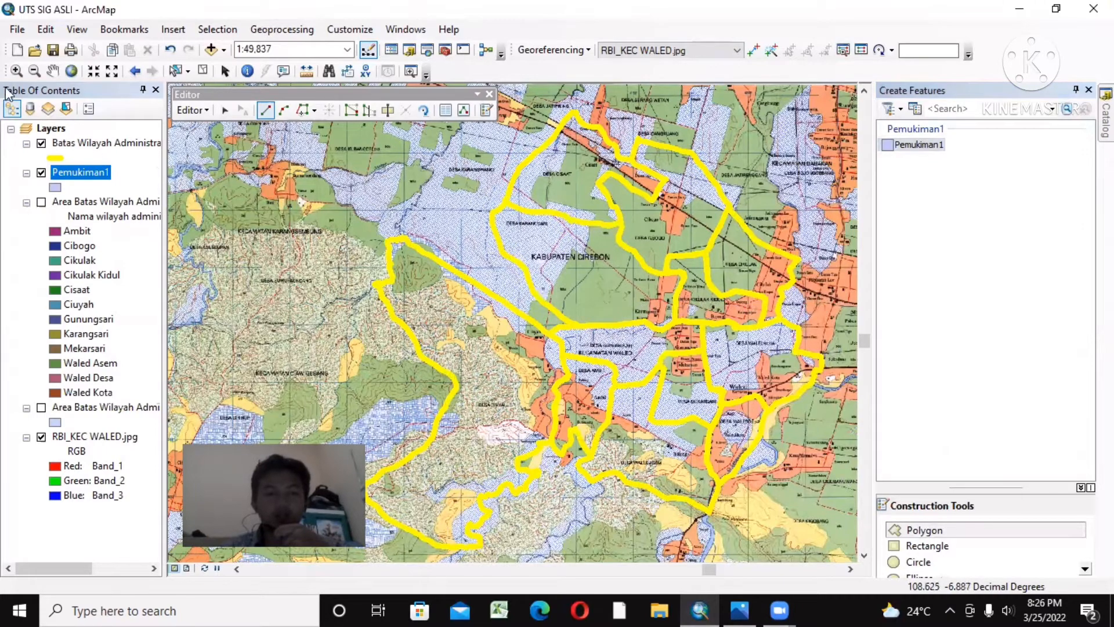
Step: Start a Pemukiman1 polygon on the yellow boundary near Jatirenggang Kidul and trace Cikulak's western settlement edge down towards the railway
click(16, 71)
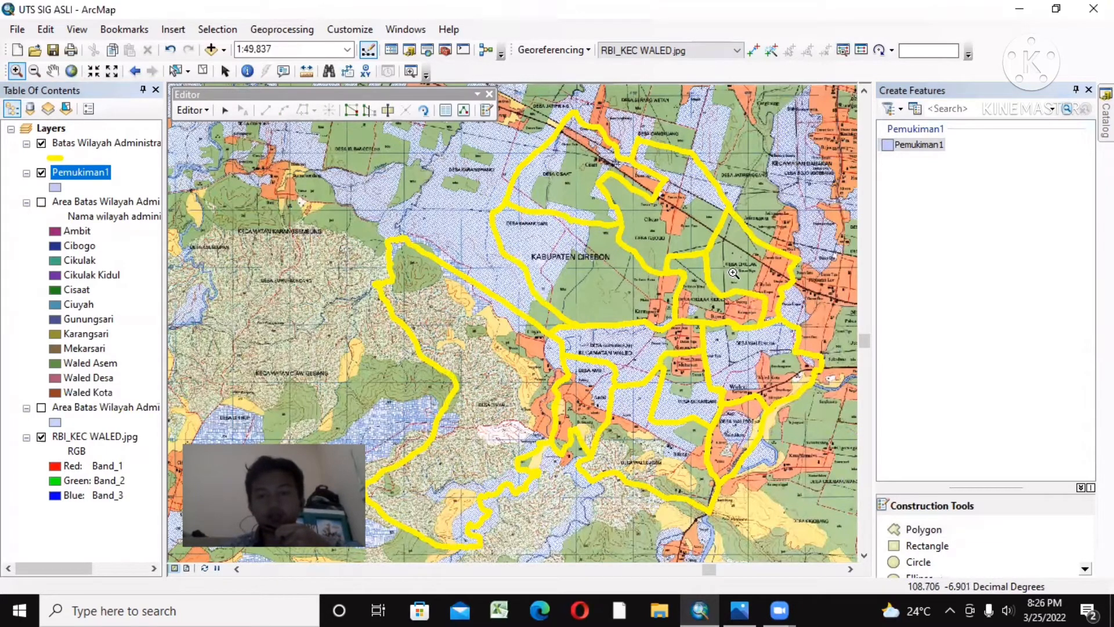
scroll(735, 273, up, 4)
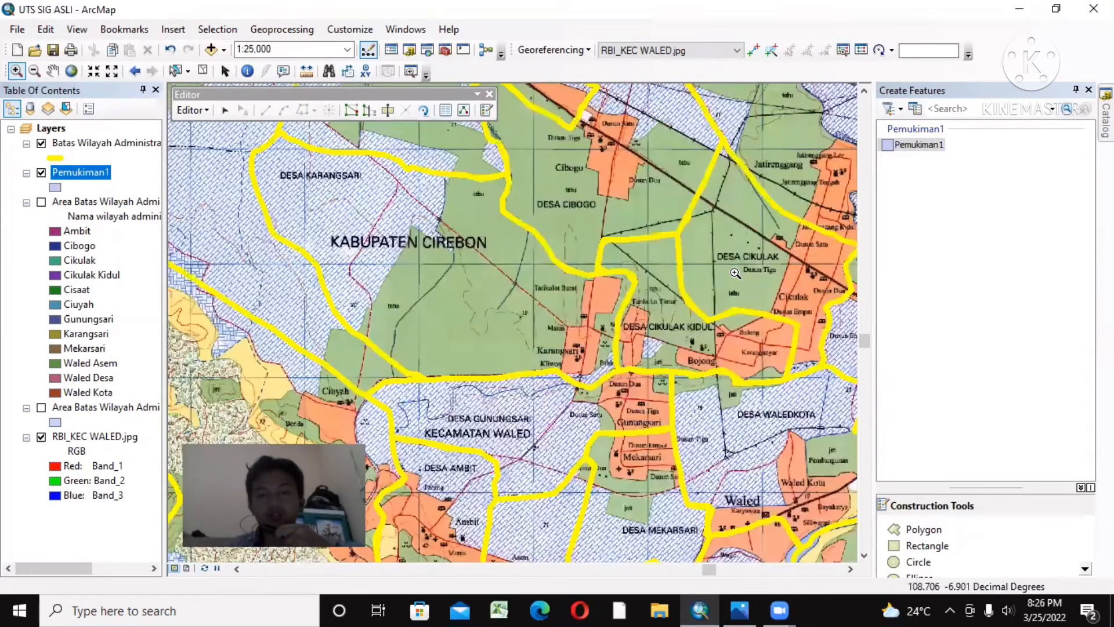
scroll(735, 272, up, 2)
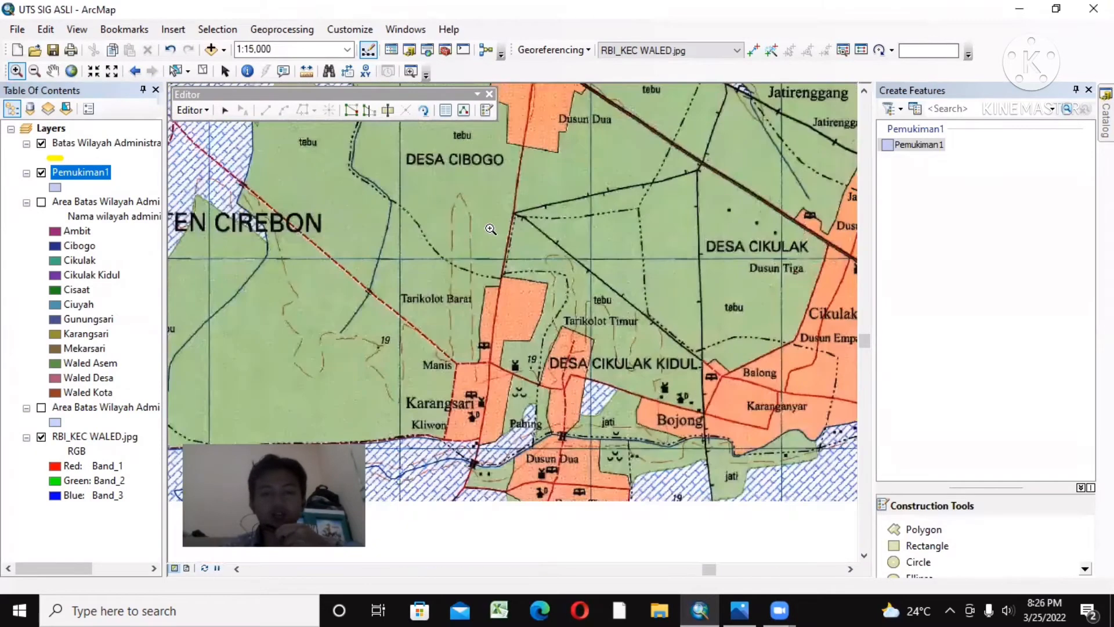
click(53, 73)
drag(571, 255, 254, 286)
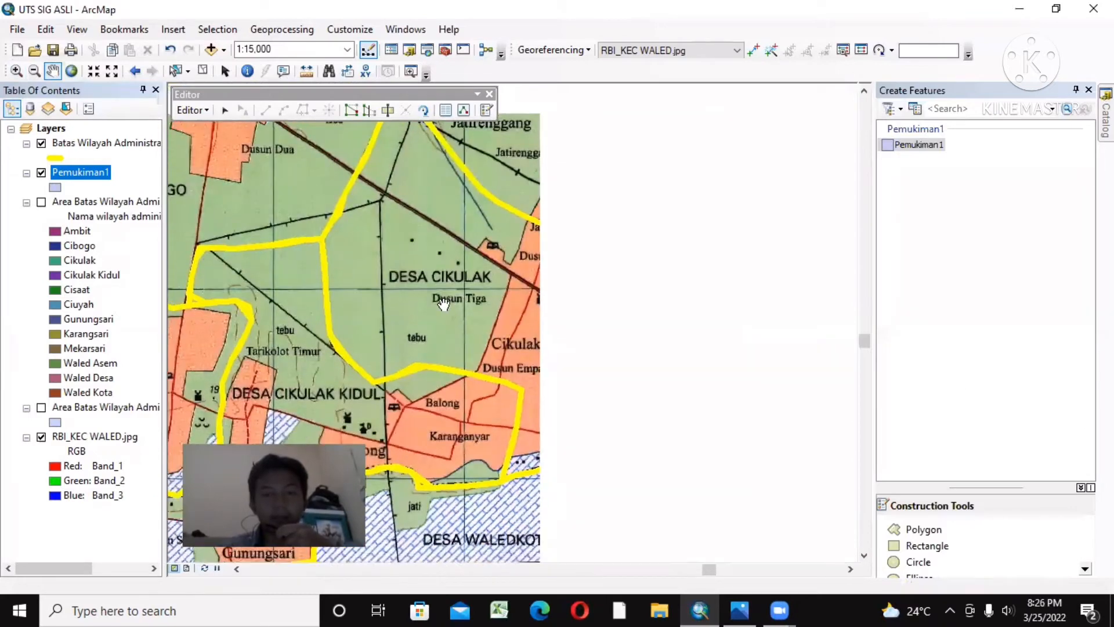
click(905, 147)
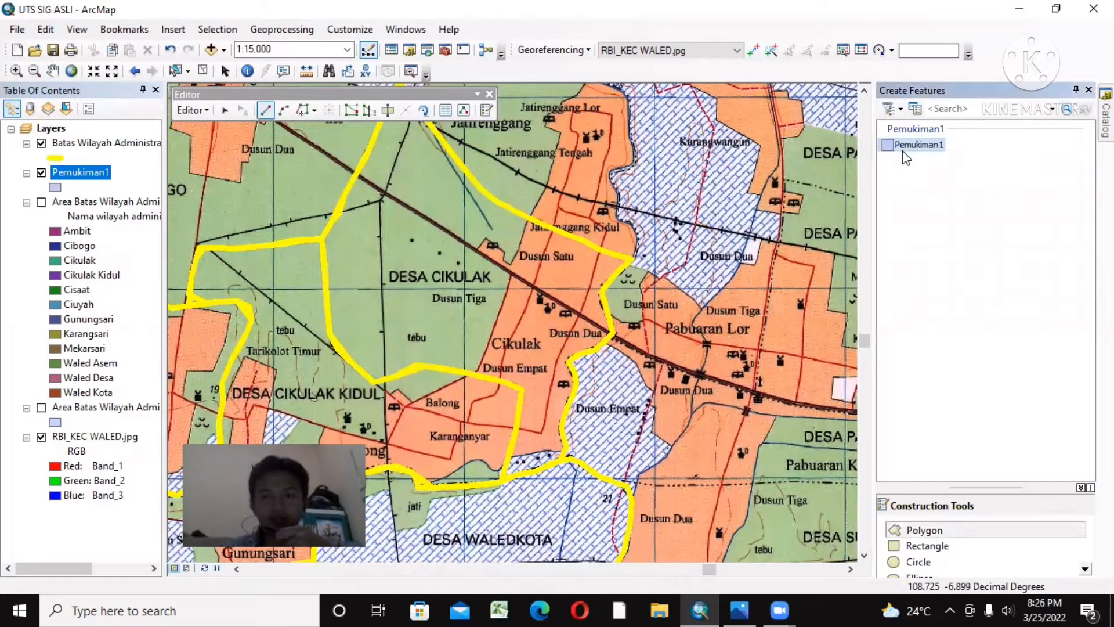
click(529, 220)
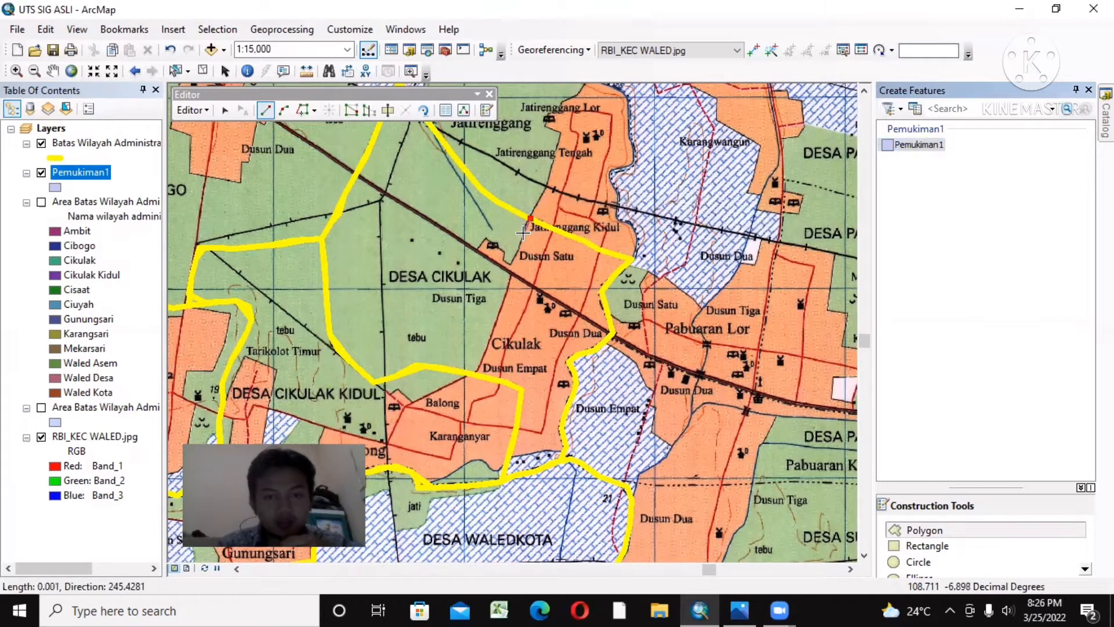
click(521, 238)
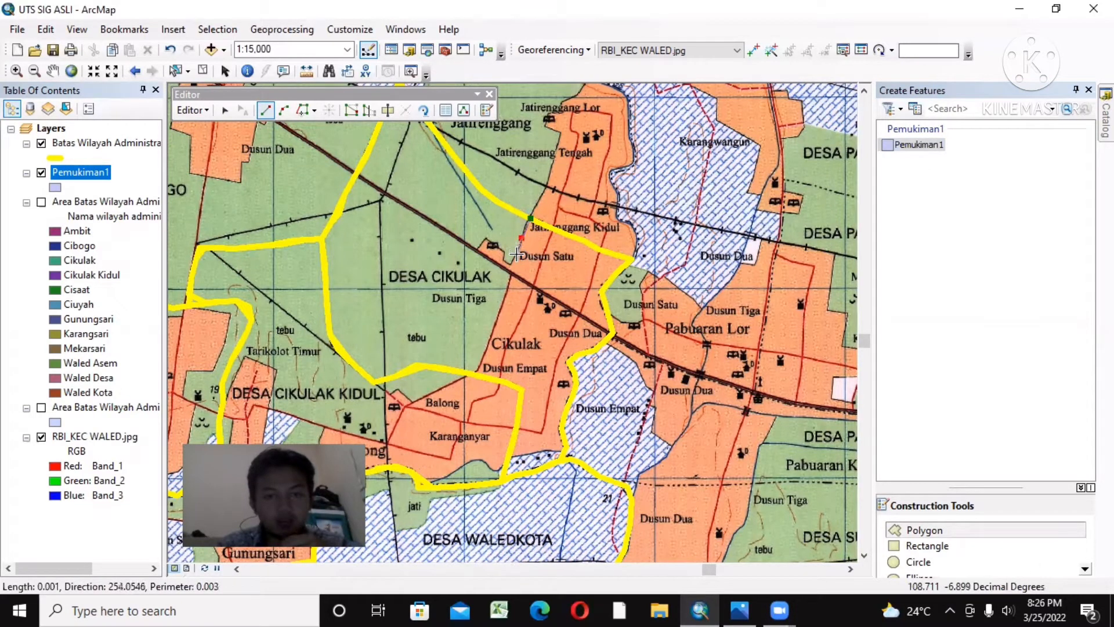
click(515, 256)
click(511, 264)
Step: Trace around the small settlement spur north of the railway beside Dusun Satu and return to the main settlement edge
click(504, 257)
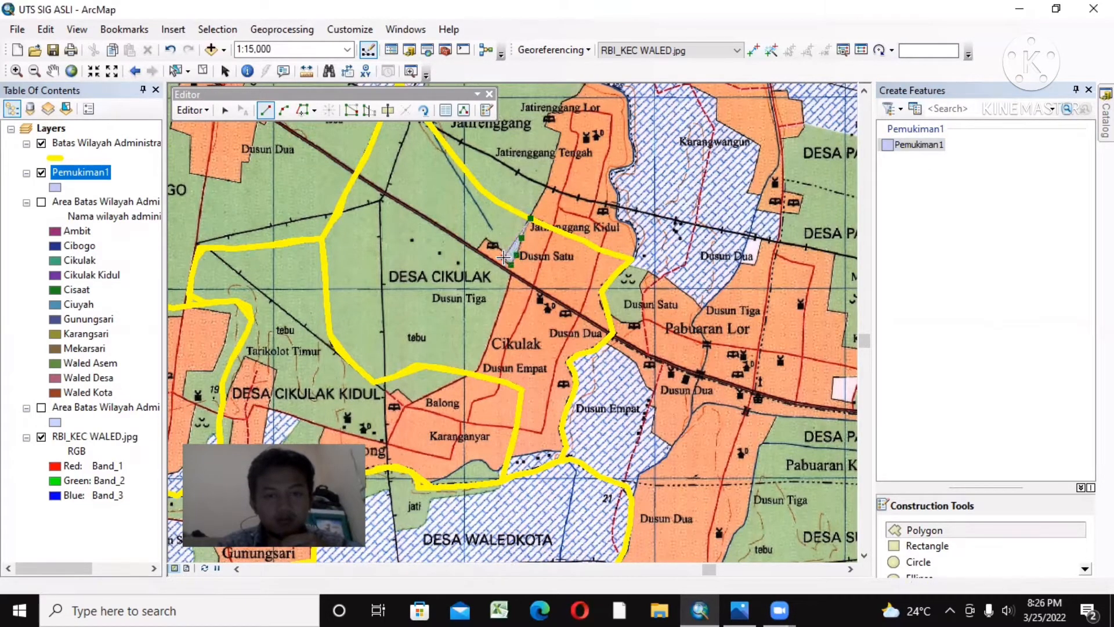
click(492, 244)
click(485, 238)
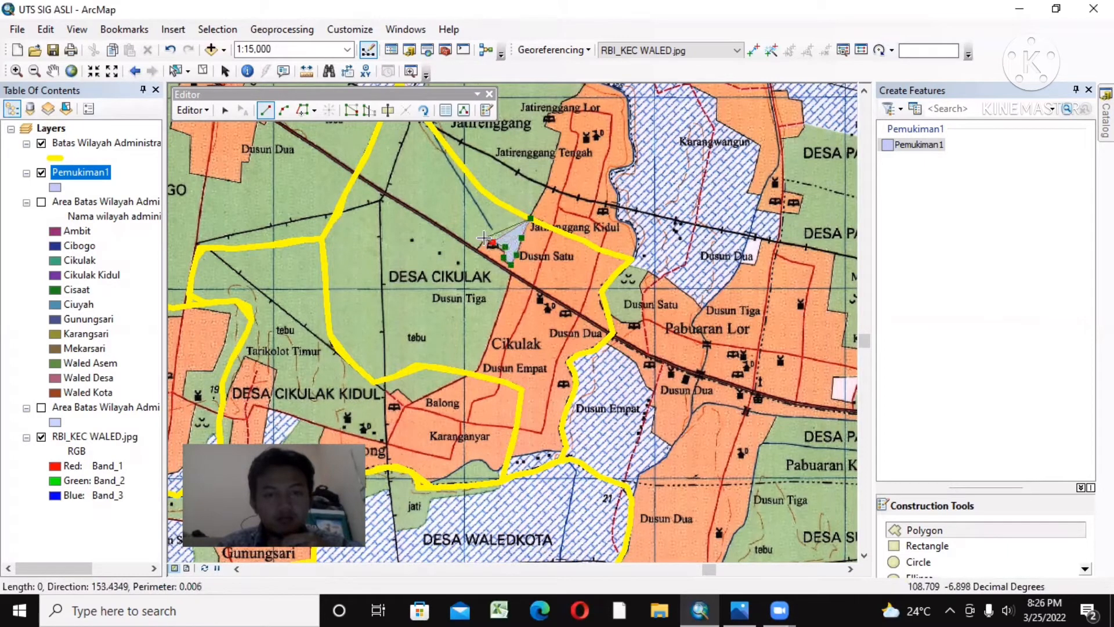
click(475, 253)
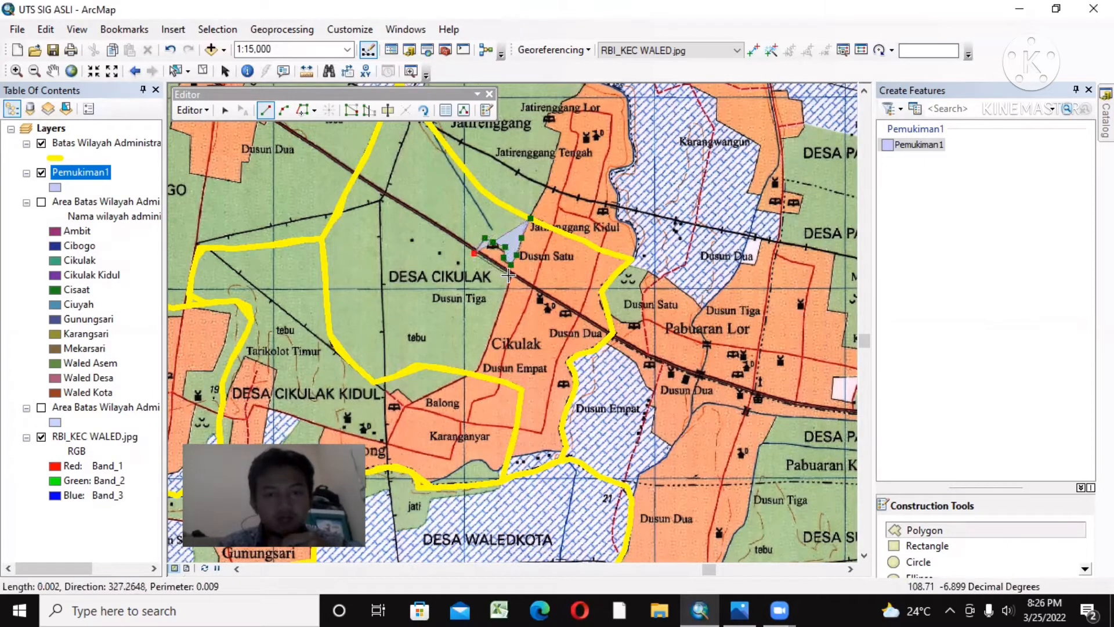
click(509, 275)
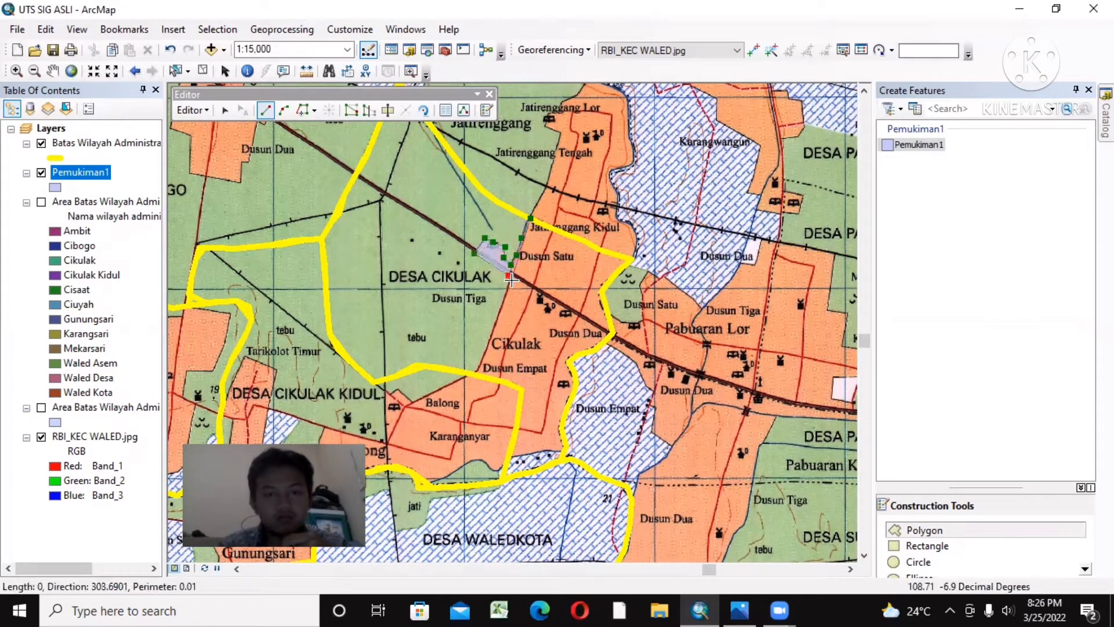
Step: Continue the polygon south along Cikulak's western edge to Dusun Empat, and east along the village boundary to its corner
click(493, 328)
click(479, 364)
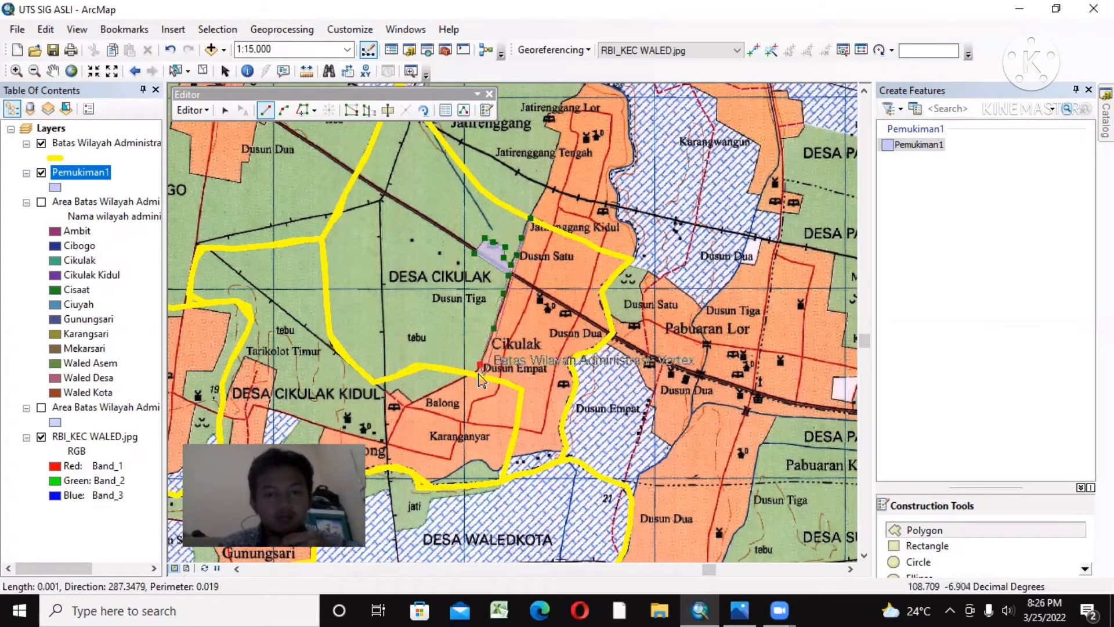
click(469, 372)
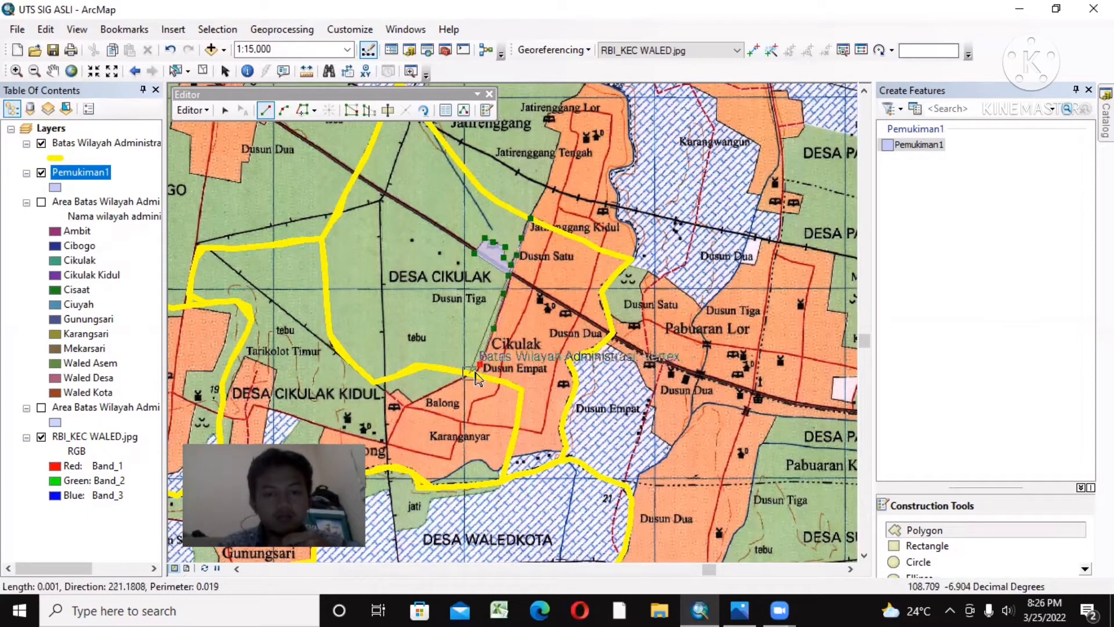
click(506, 383)
click(522, 390)
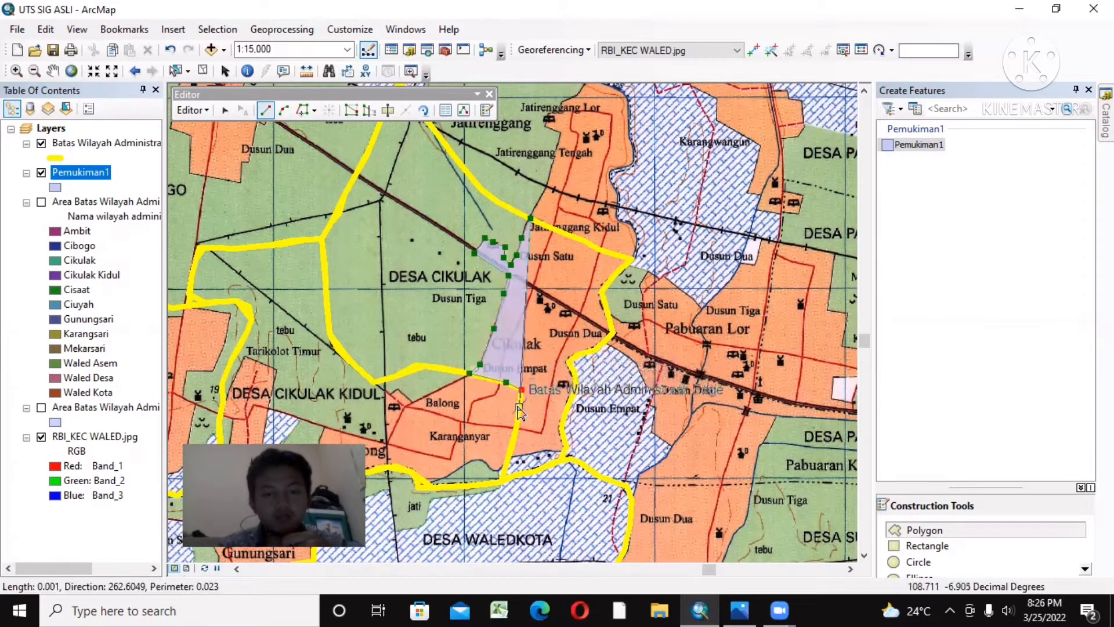
Step: Trace the boundary south past Karanganyar and follow the settlement's southern edge east to the eastern village boundary
click(519, 407)
click(508, 461)
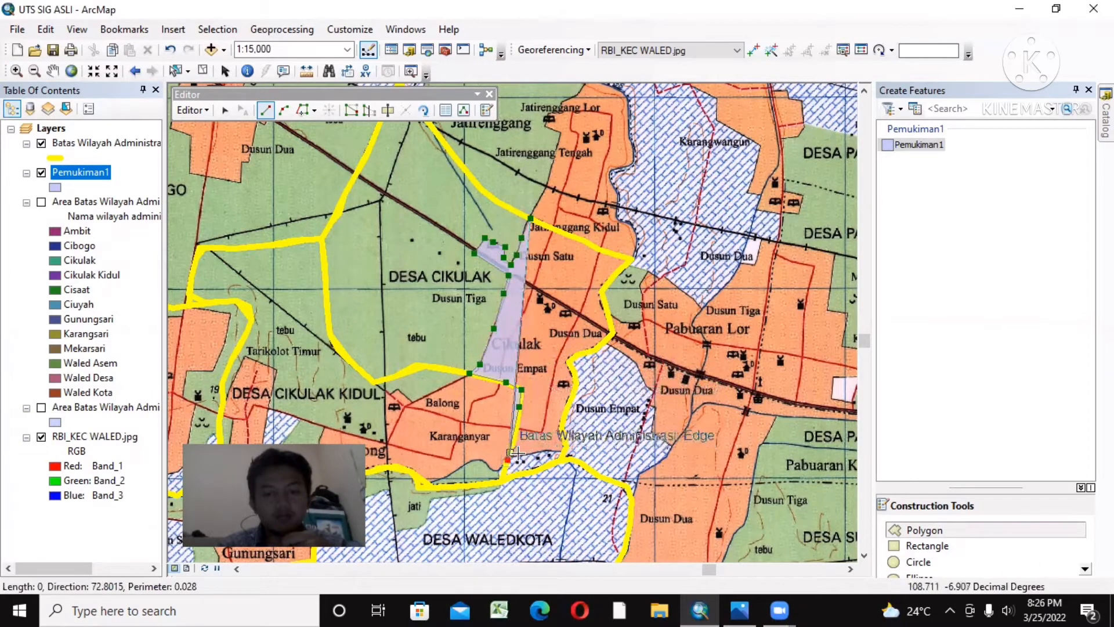
click(525, 452)
click(549, 451)
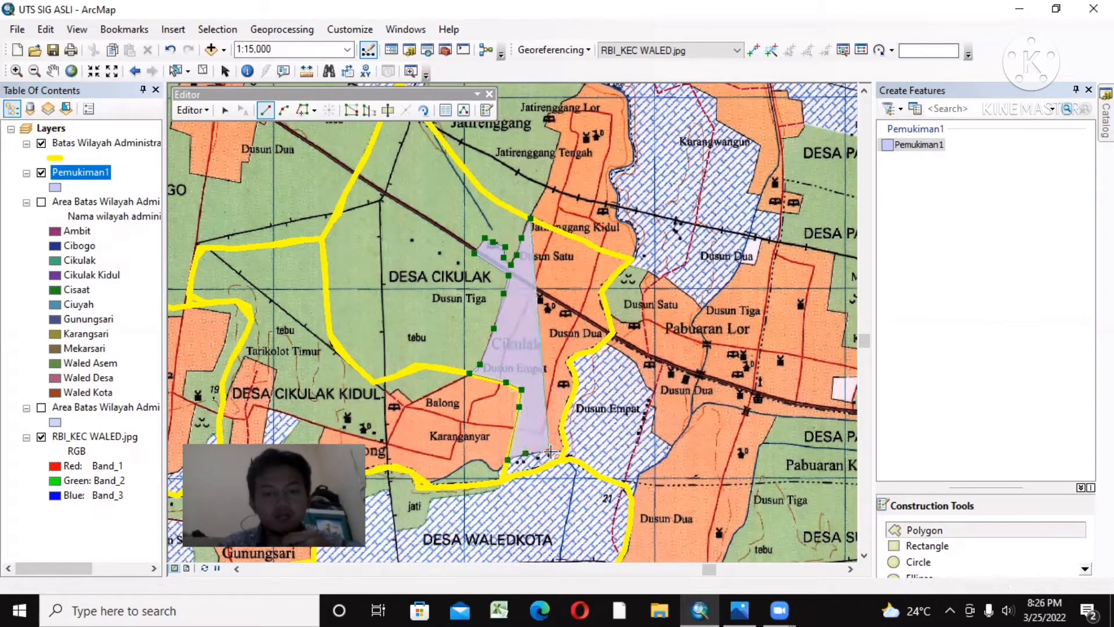
click(566, 446)
Step: Trace the eastern village boundary north from the settlement's southeast corner to the railway crossing near Dusun Dua
click(561, 428)
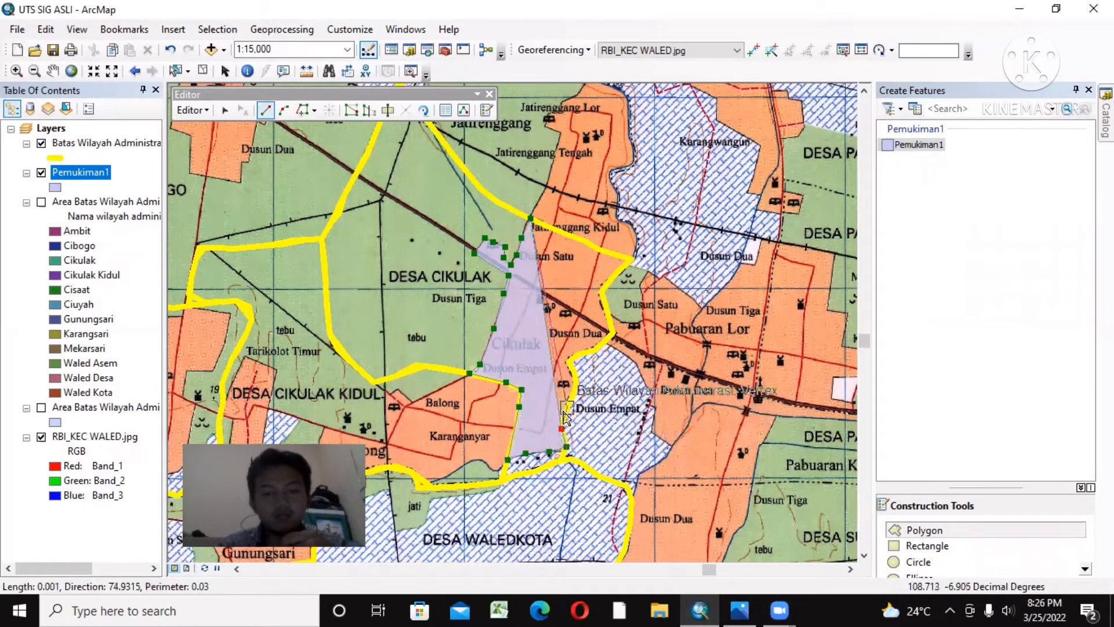
click(566, 406)
click(577, 383)
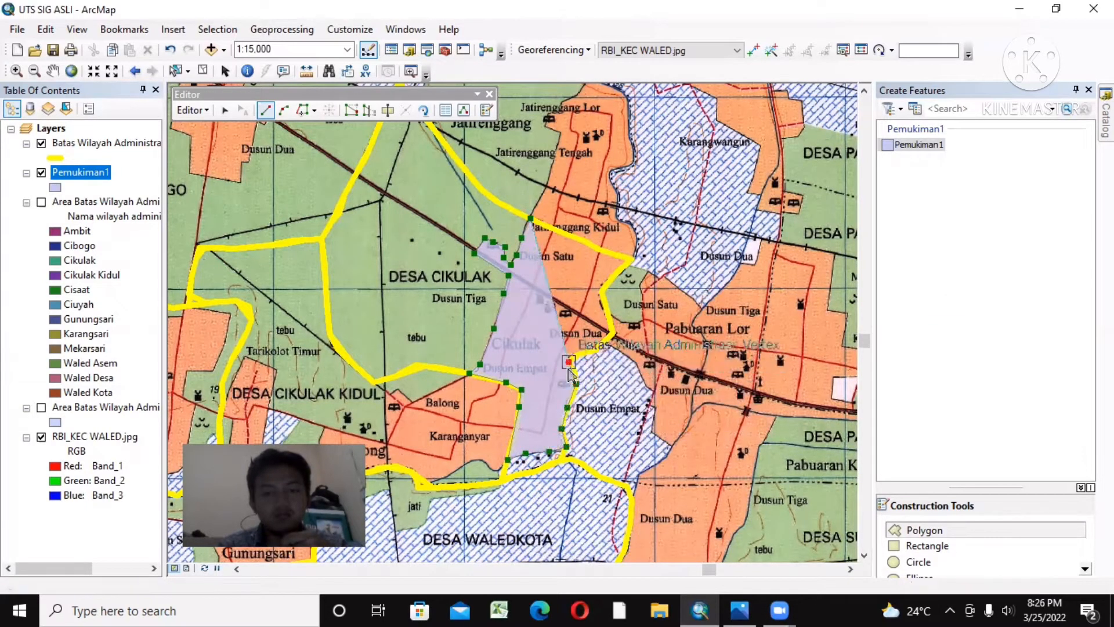
click(569, 362)
click(578, 353)
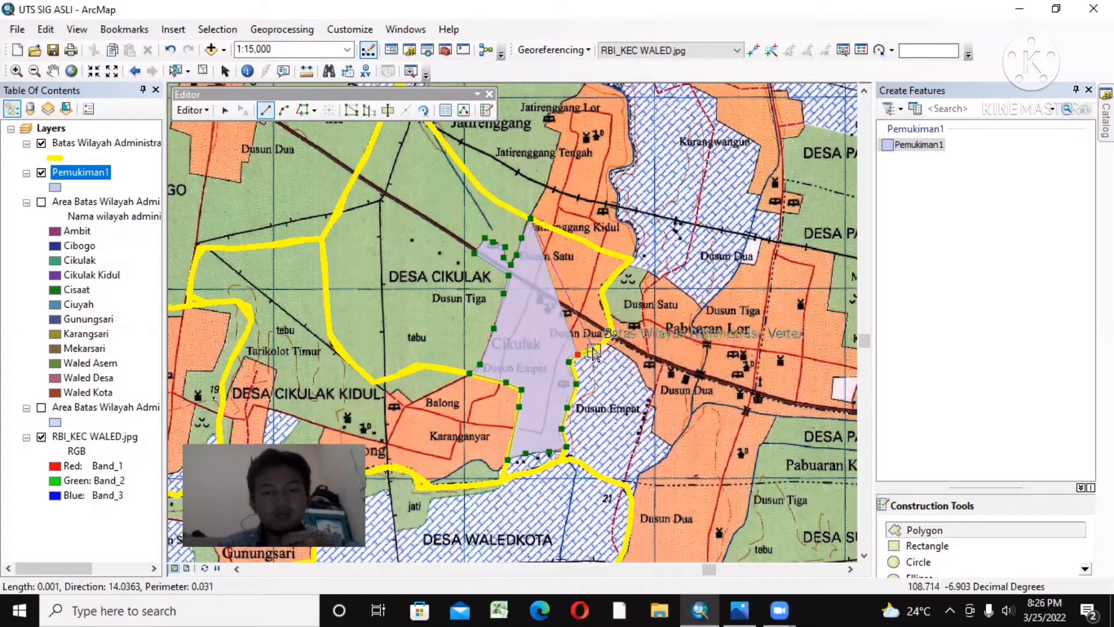
click(594, 350)
click(614, 333)
Step: Follow the boundary north to the northeast corner and back northwest to the starting vertex, and finish the Cikulak settlement polygon
click(604, 302)
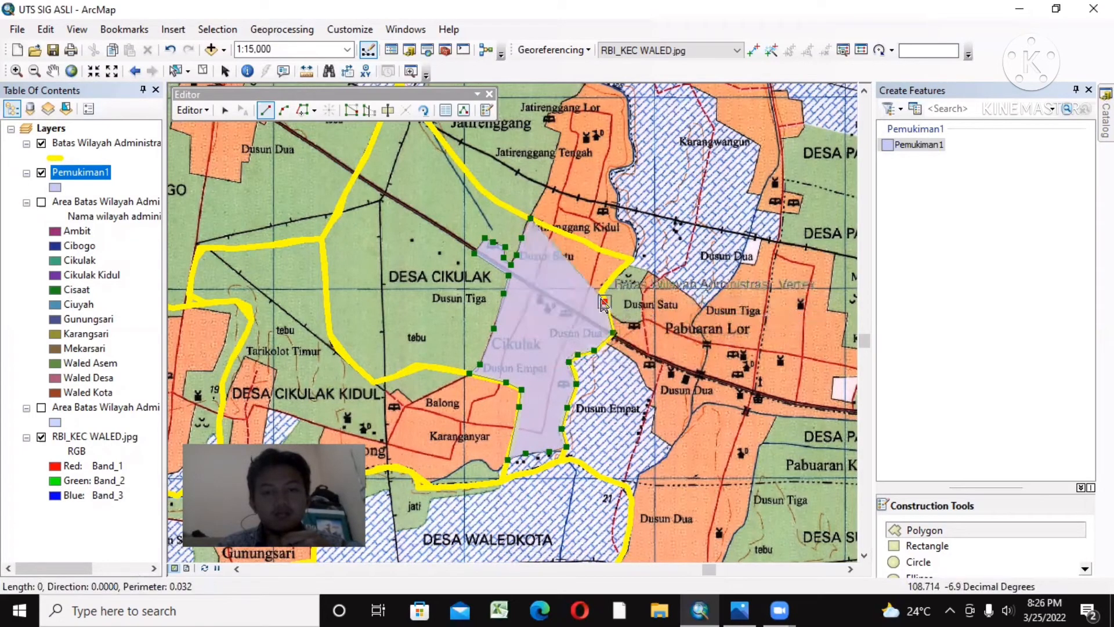
click(602, 291)
click(619, 269)
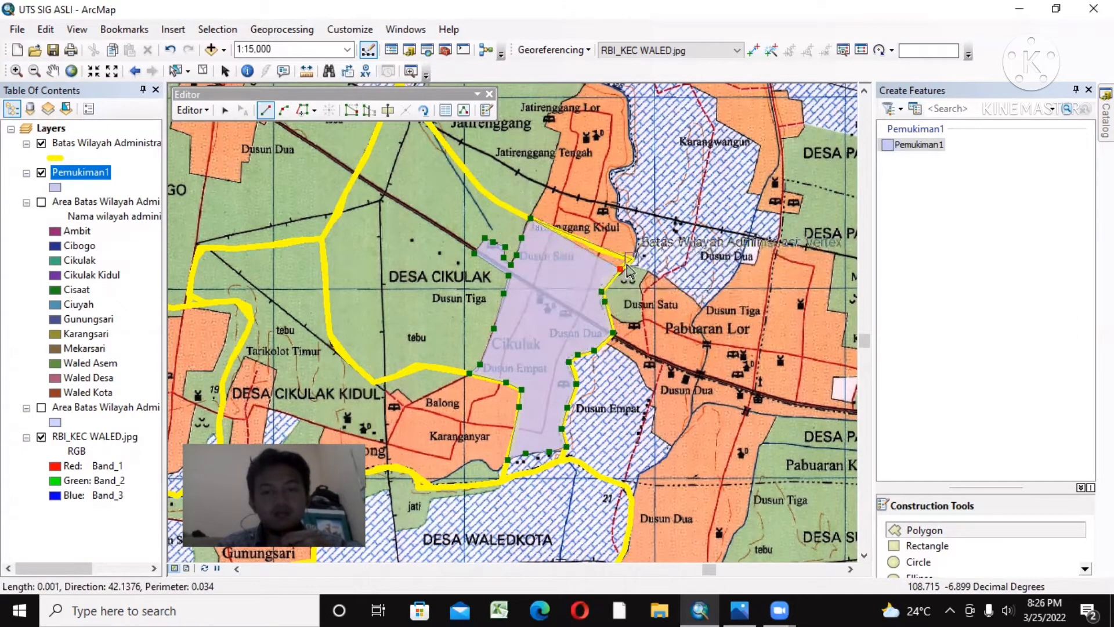
click(632, 259)
click(599, 249)
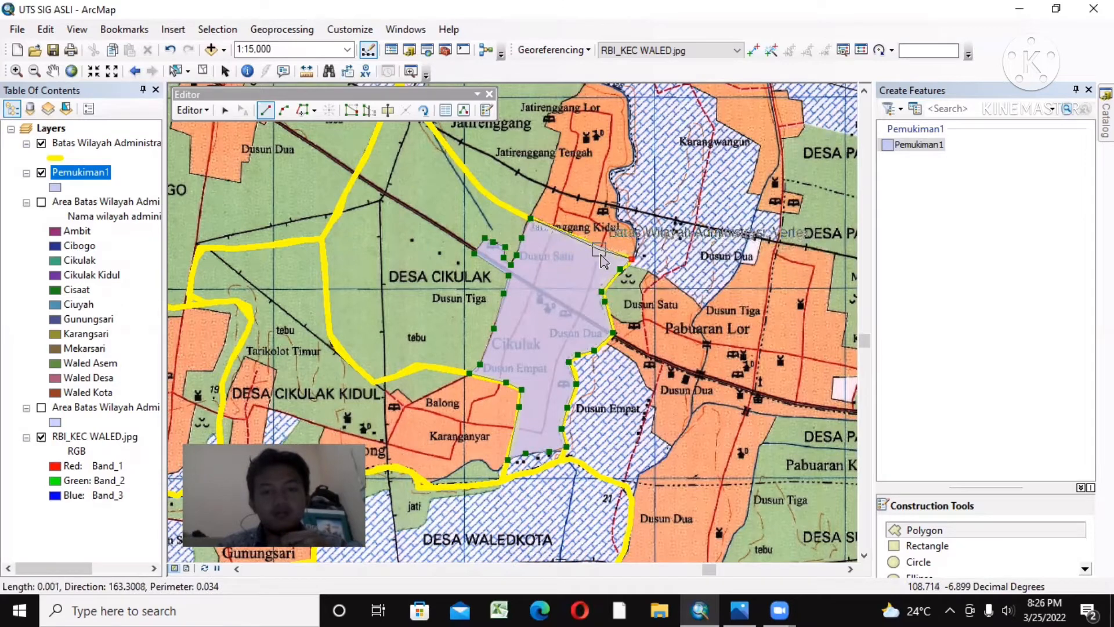
click(568, 233)
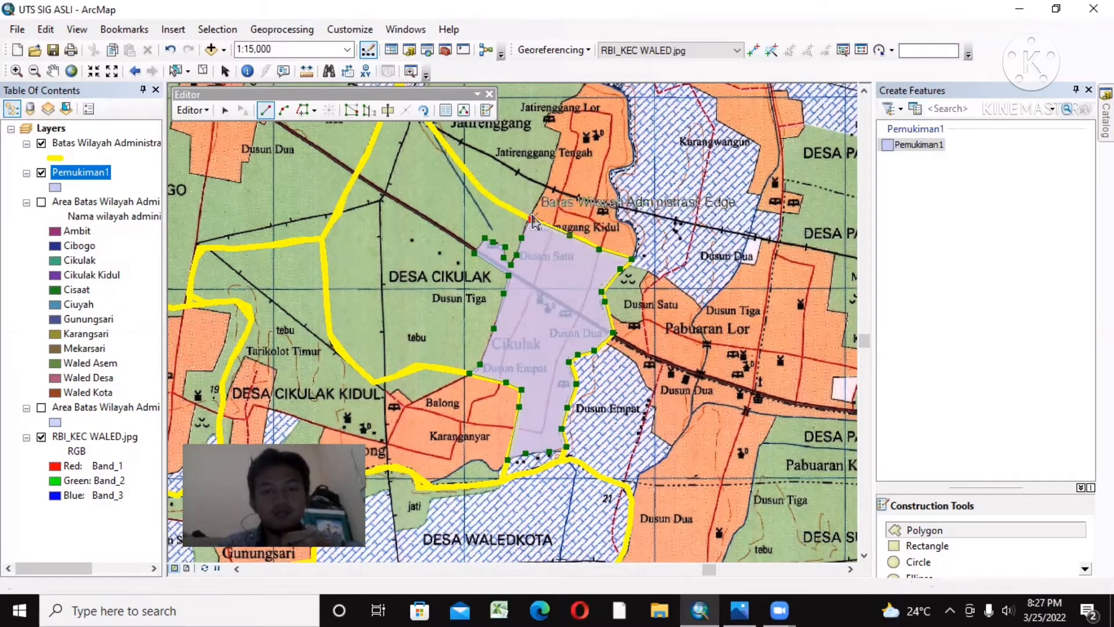
double_click(533, 221)
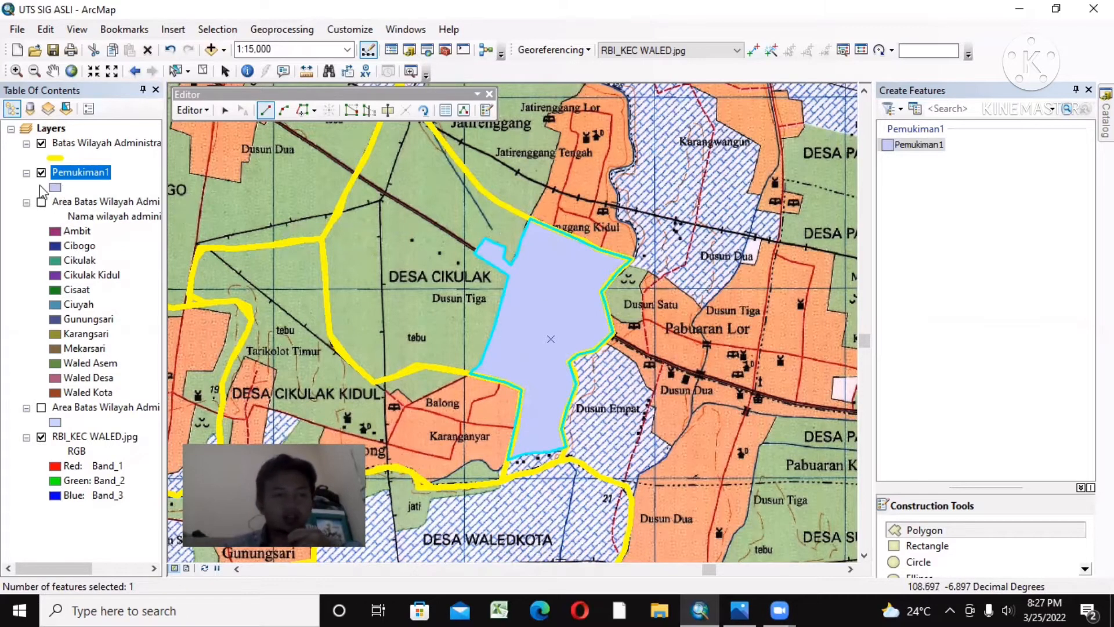
Step: Set the Pemukiman1 layer's fill color to red
click(55, 189)
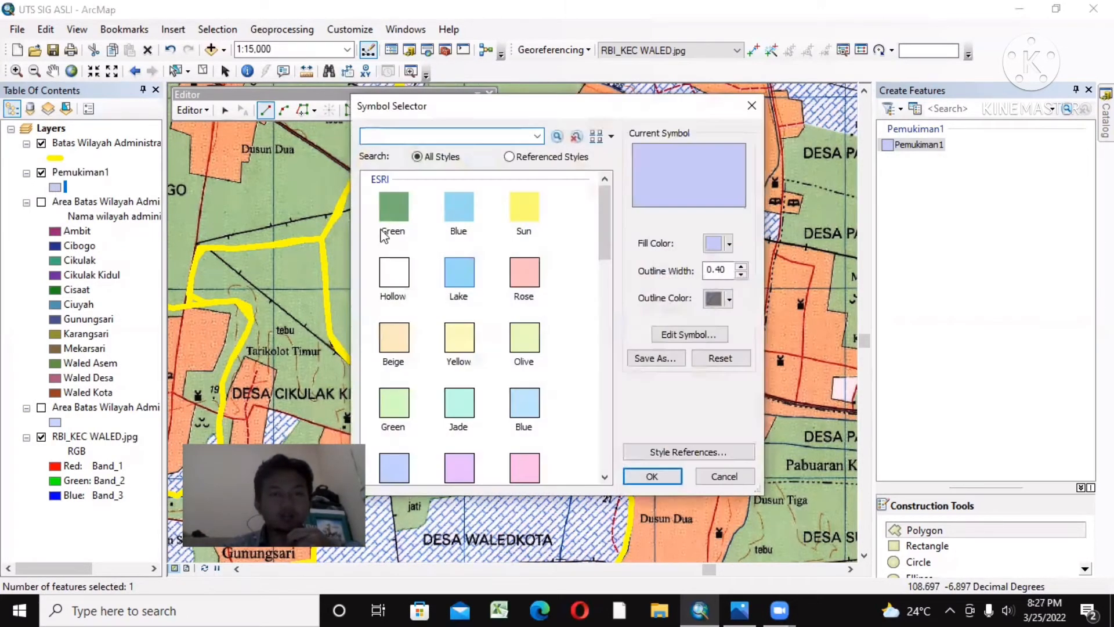
drag(605, 228, 614, 196)
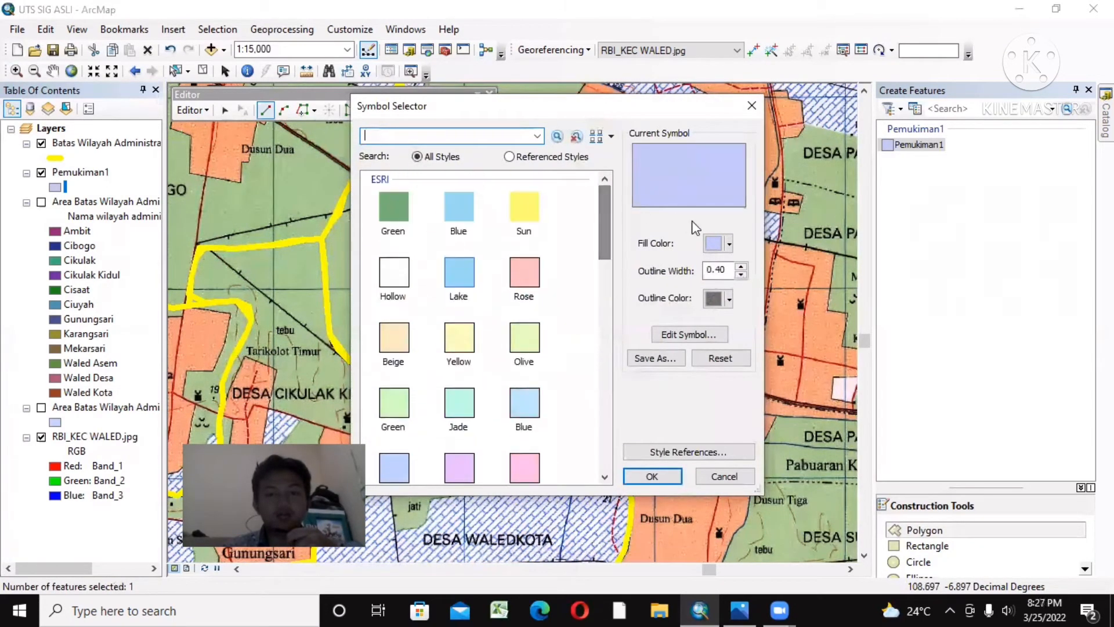
click(729, 244)
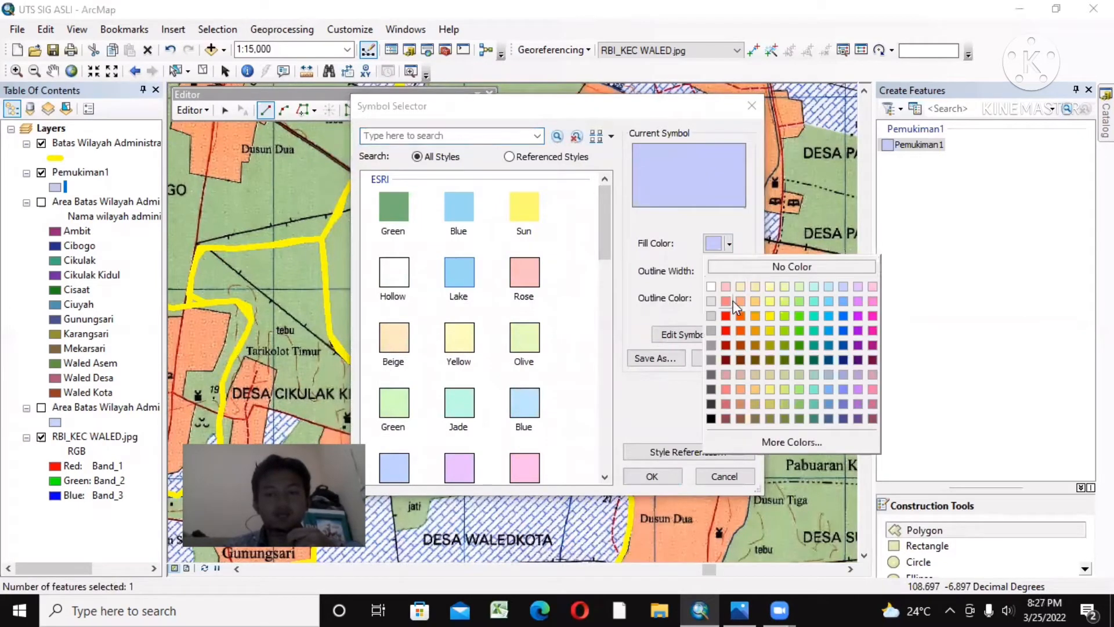
click(726, 315)
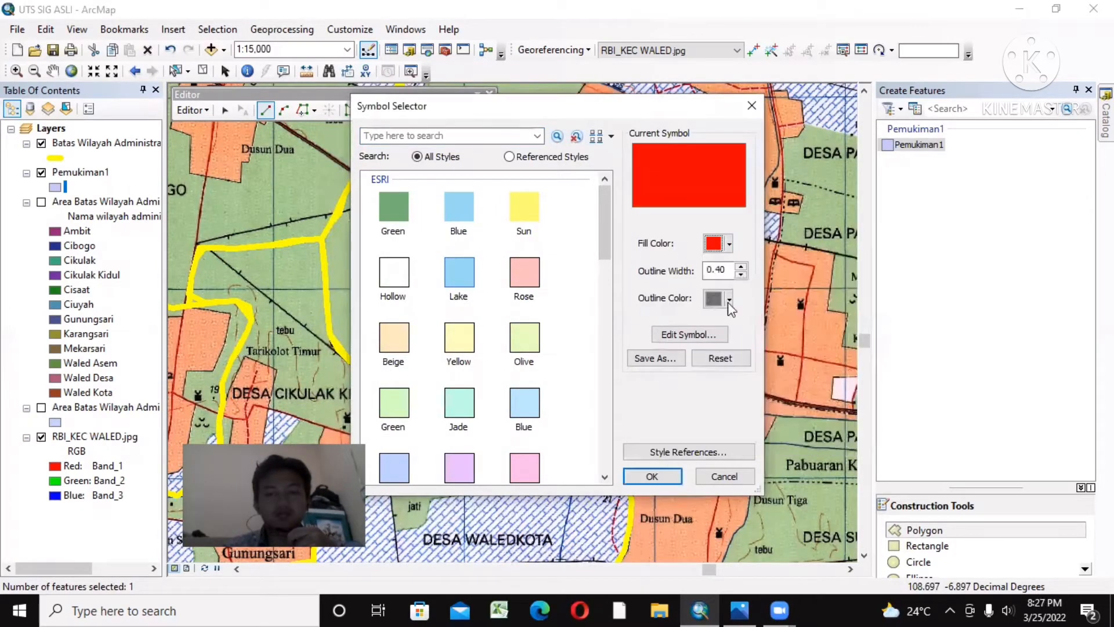
click(652, 475)
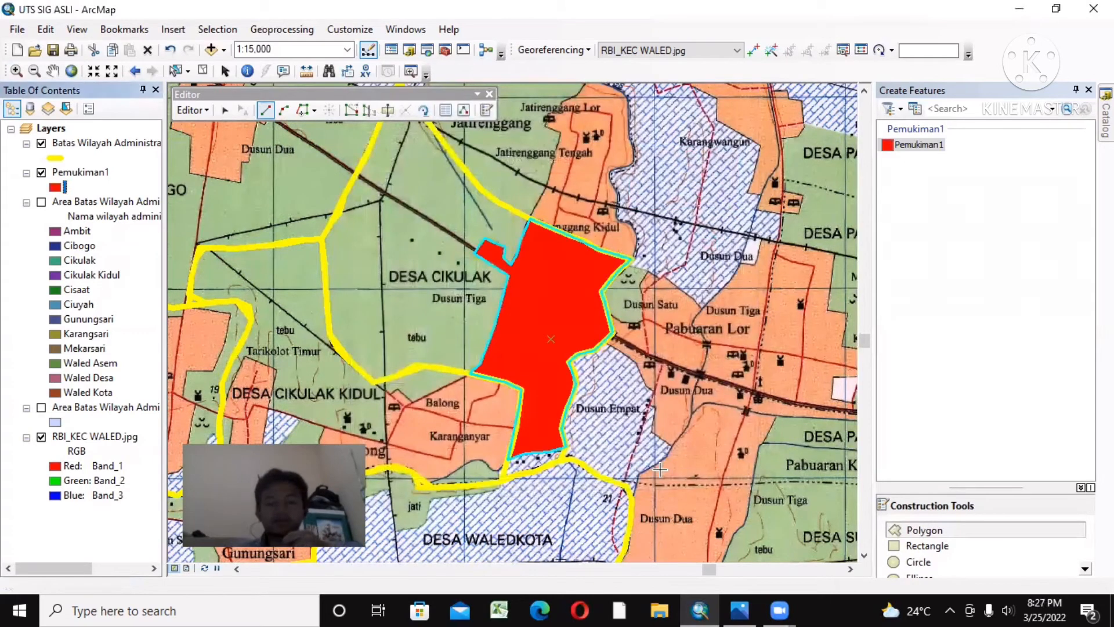
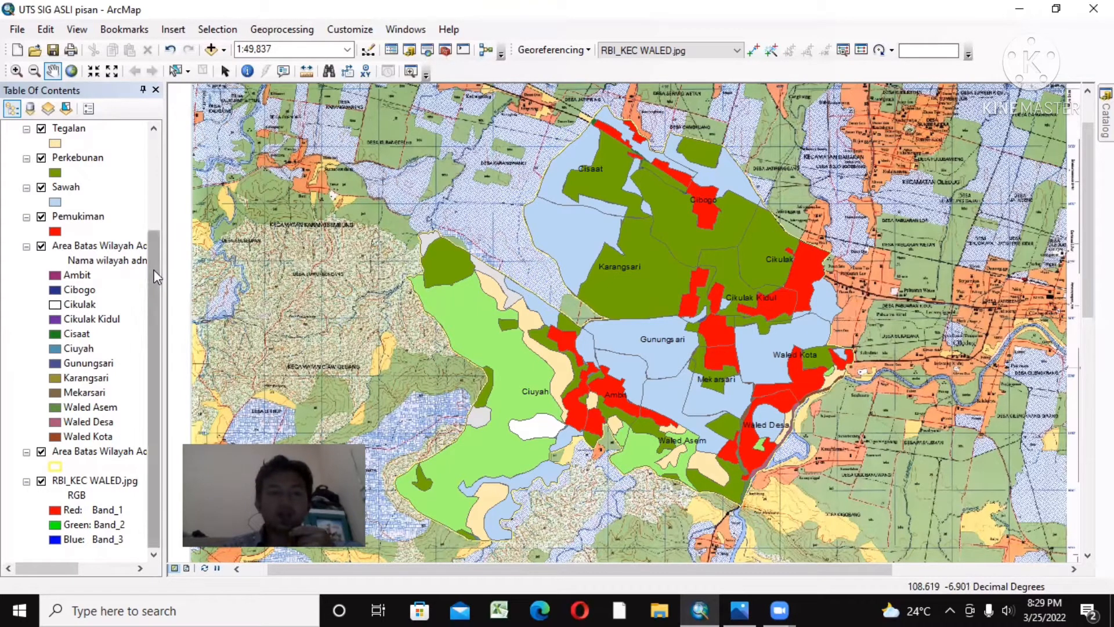
Step: Start a new shapefile in the UTS SIG home folder, named Jalan 1, with the Polyline feature type
drag(154, 274, 155, 177)
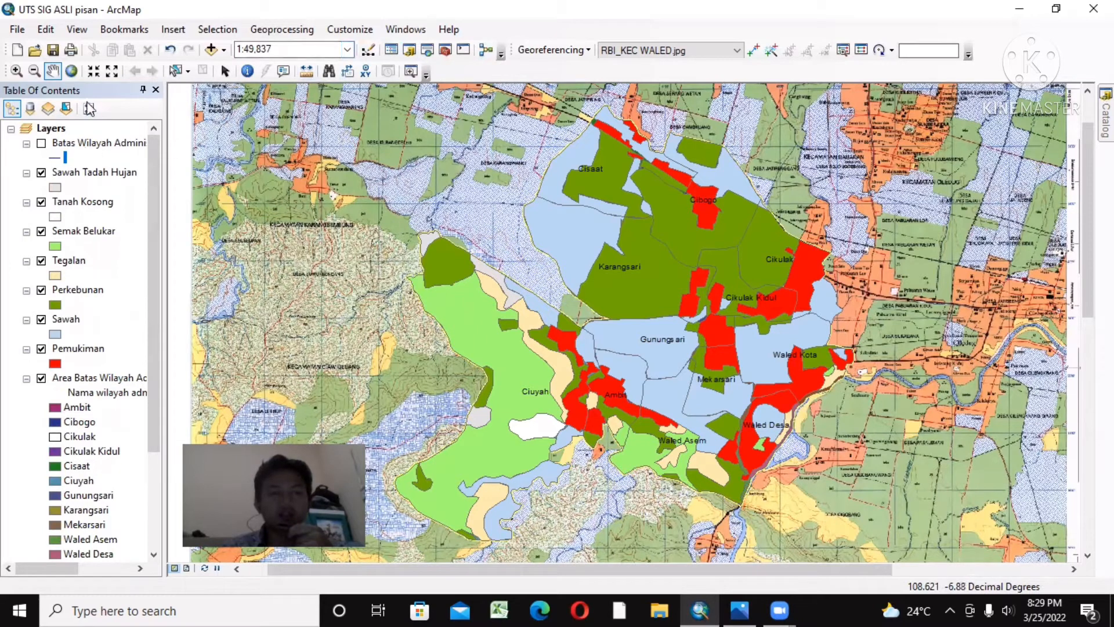
click(401, 31)
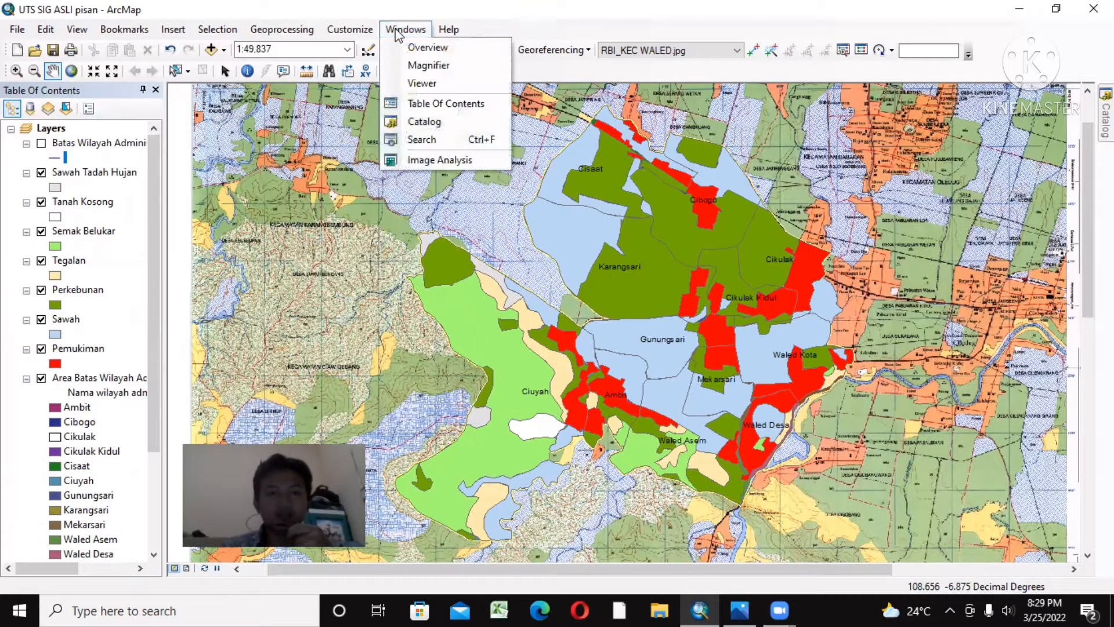
click(423, 121)
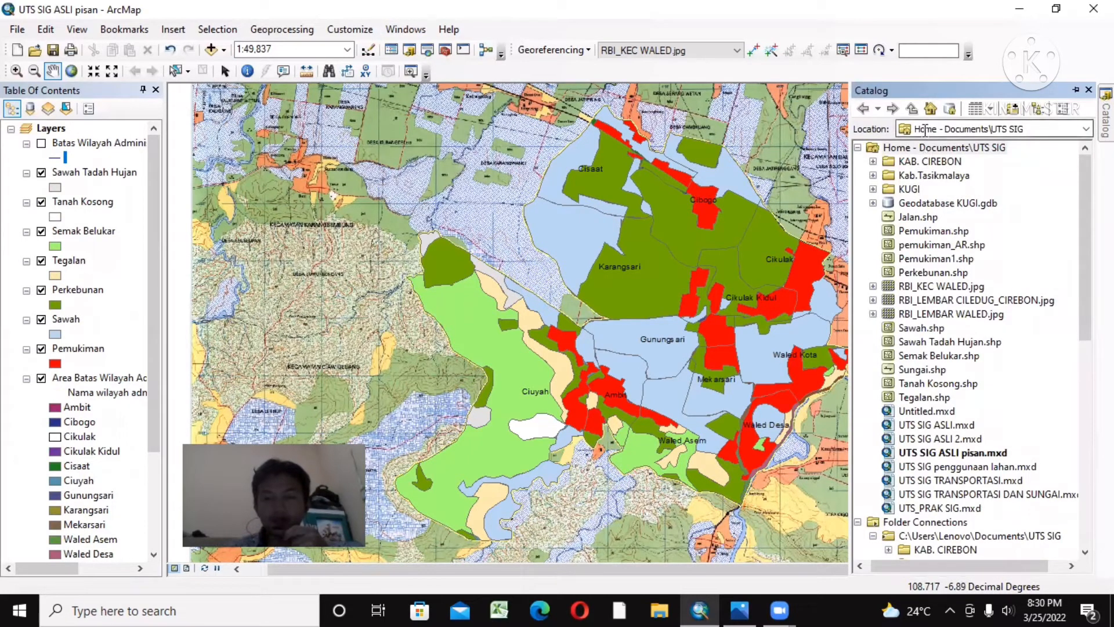
right_click(924, 148)
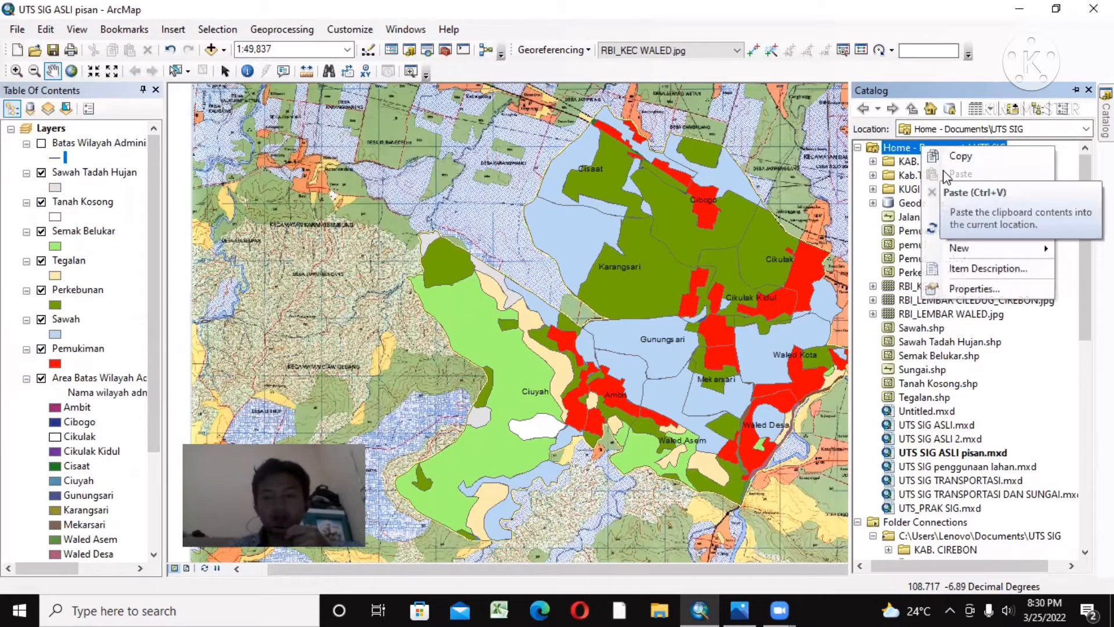
mouse_move(958, 254)
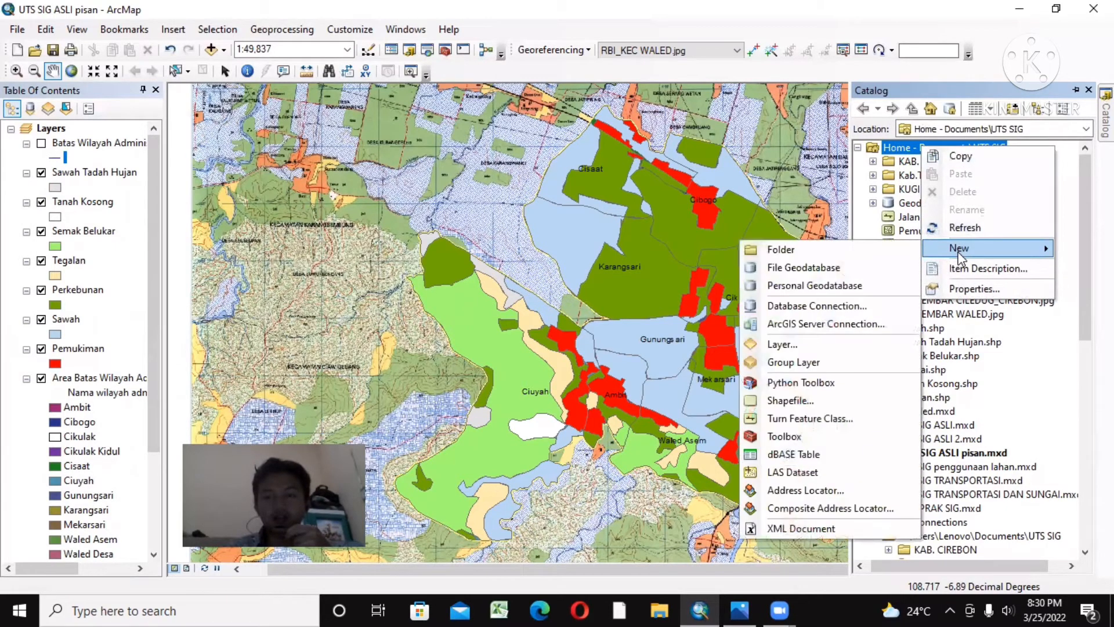
click(798, 394)
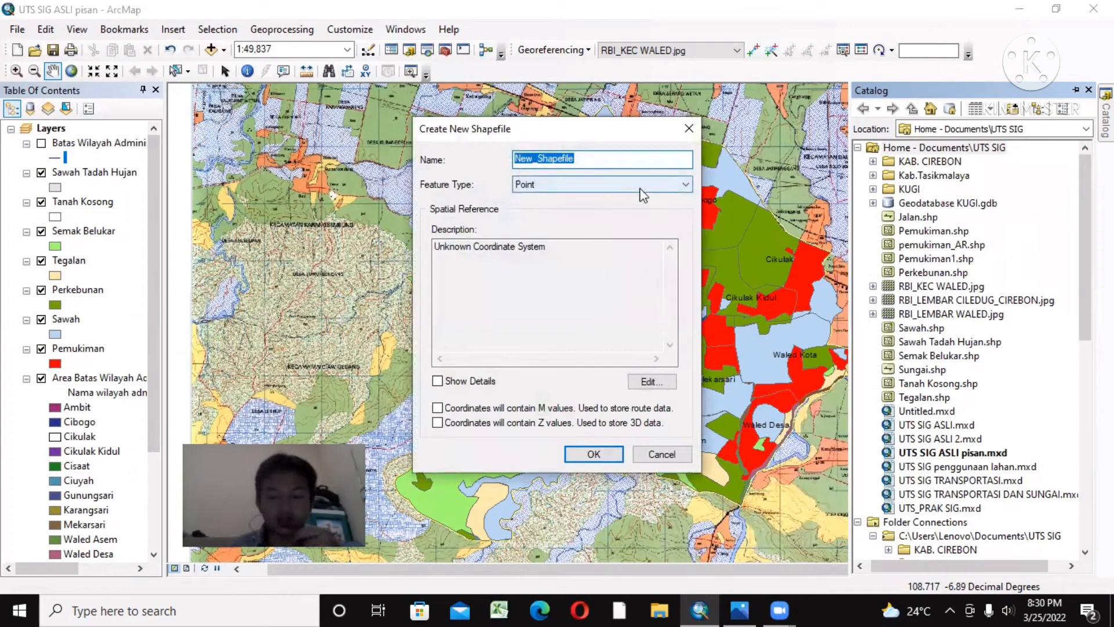
key(BackSpace)
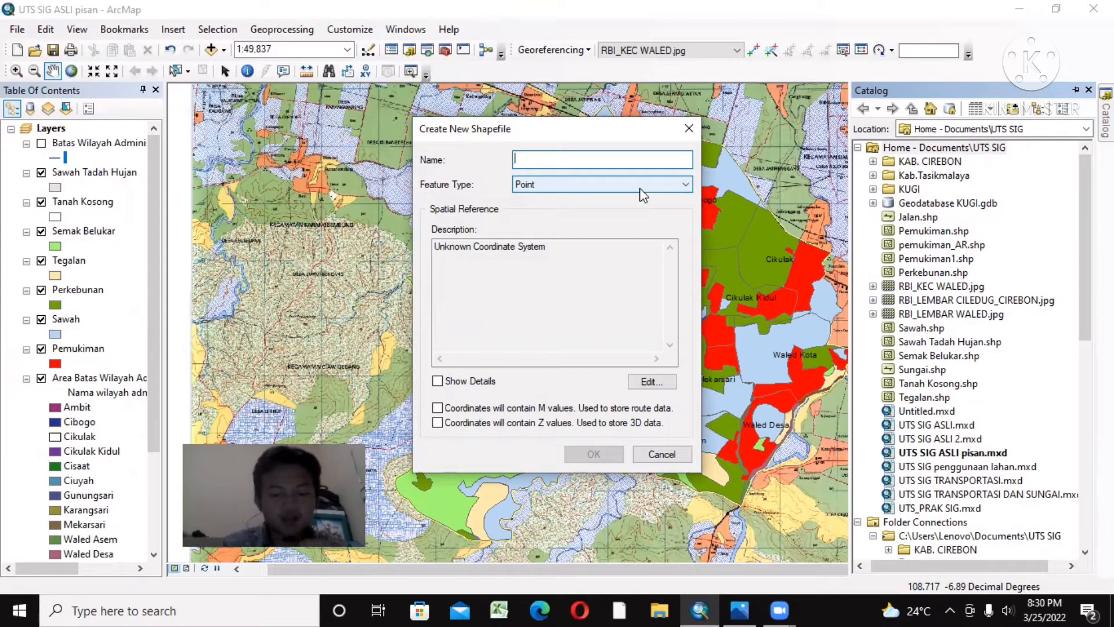
text(Jalan 1)
click(641, 188)
click(532, 209)
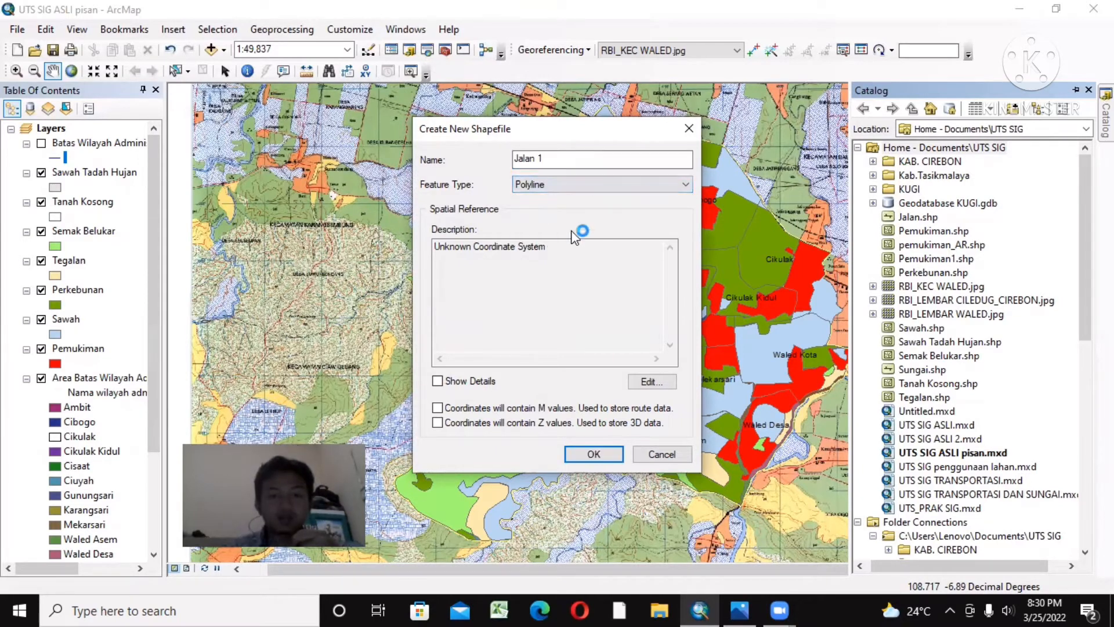
Step: Assign the WGS 1984 coordinate system to the Jalan 1 shapefile and create it
click(644, 381)
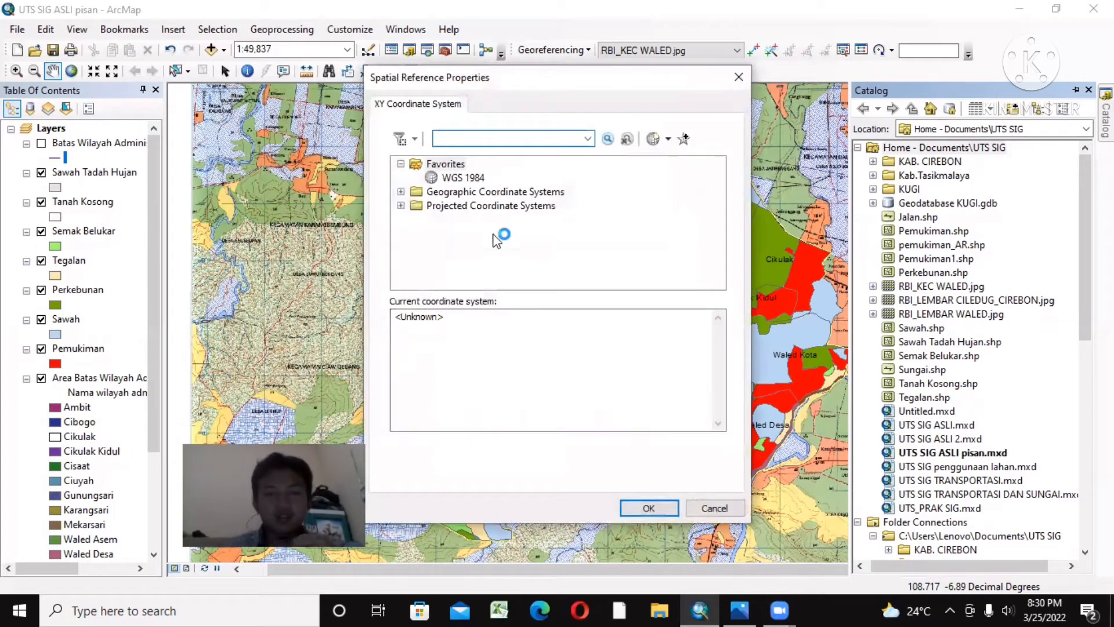
click(459, 177)
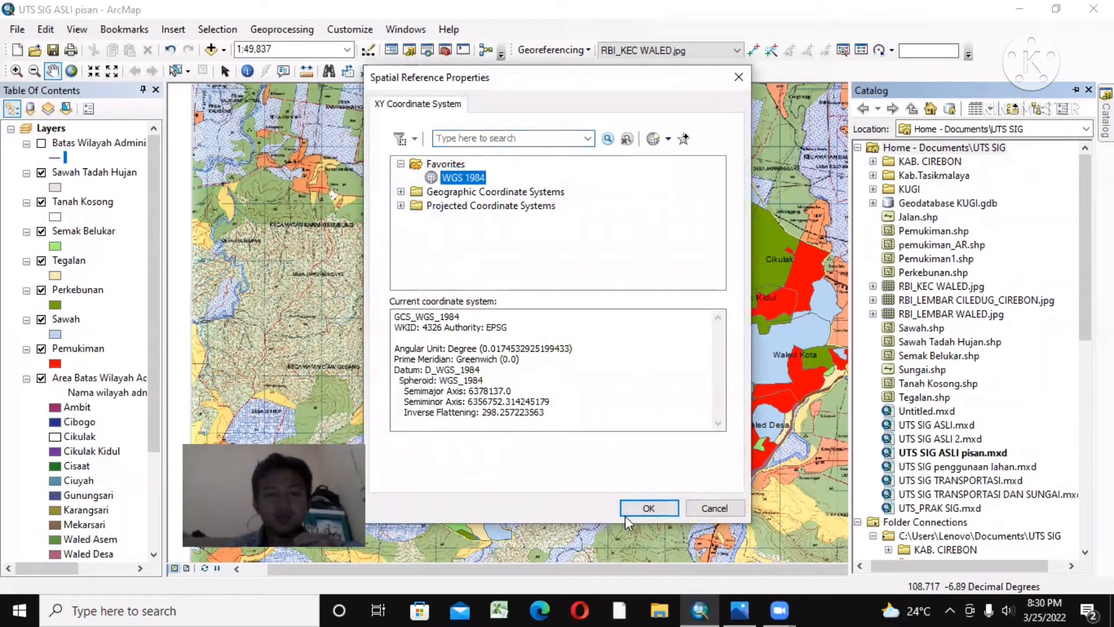
click(642, 508)
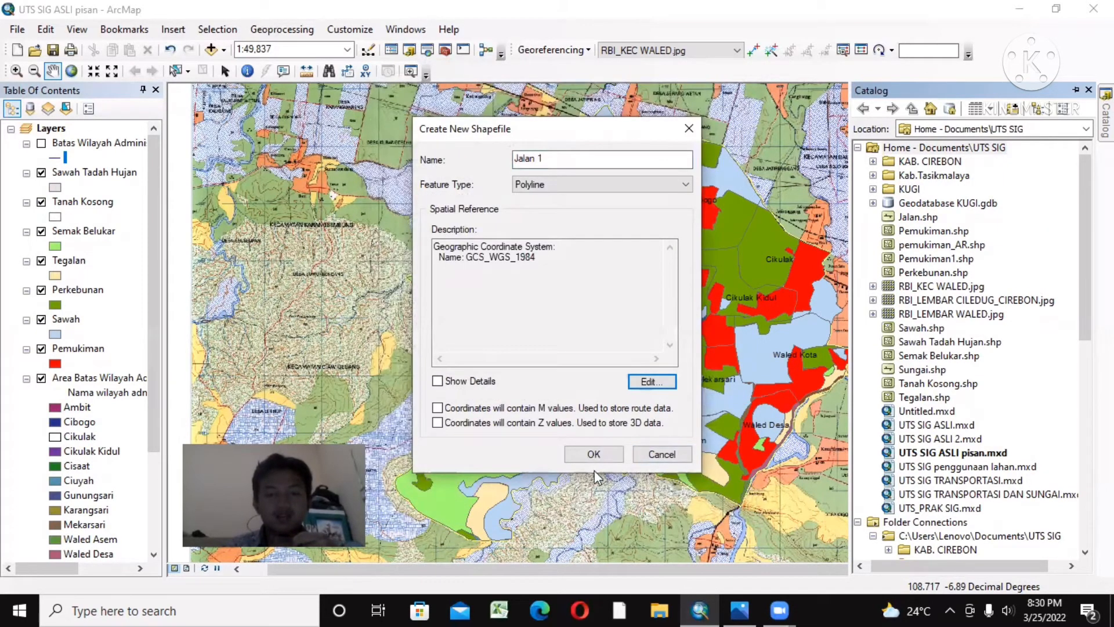
click(593, 456)
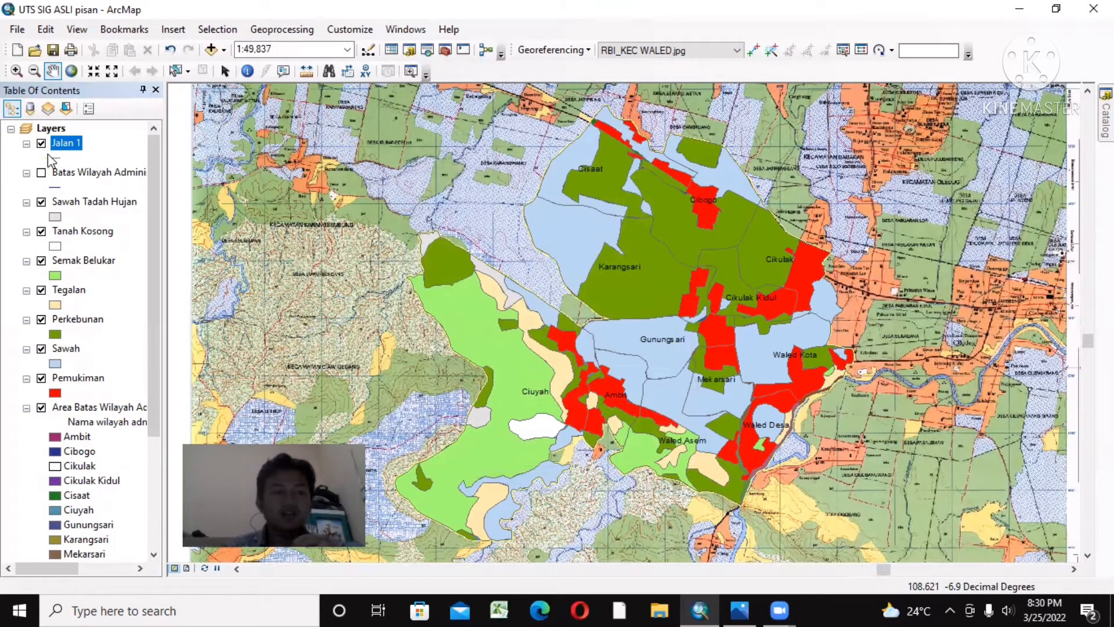
Step: Show the Batas Wilayah Administrasi line layer and thicken the yellow outline of the Area Batas Wilayah layer just above the RBI map
click(41, 173)
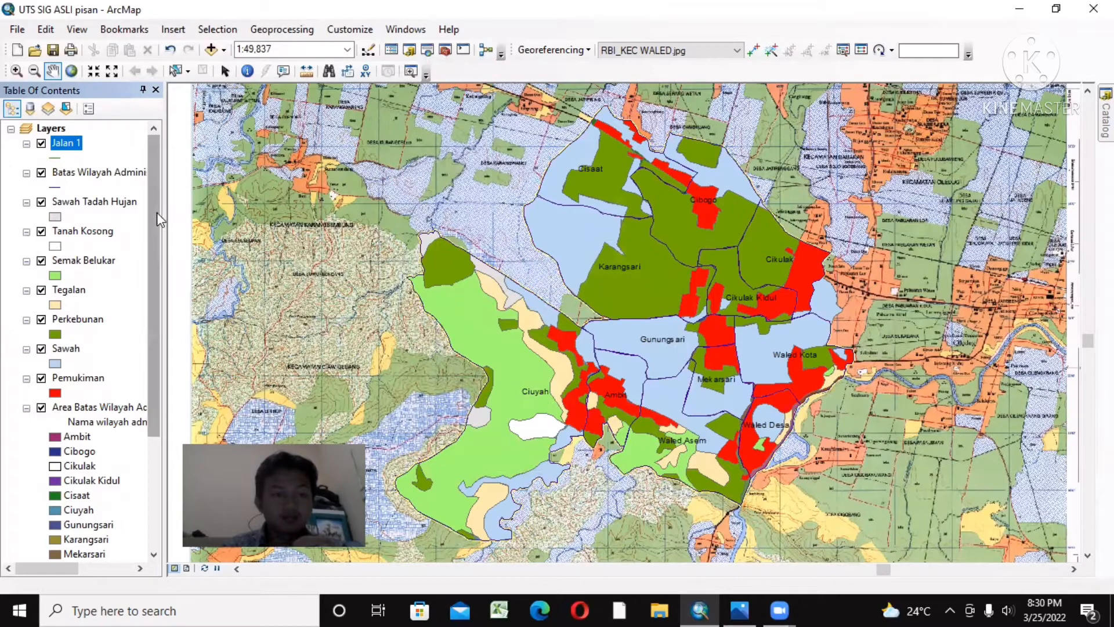
drag(157, 212, 141, 310)
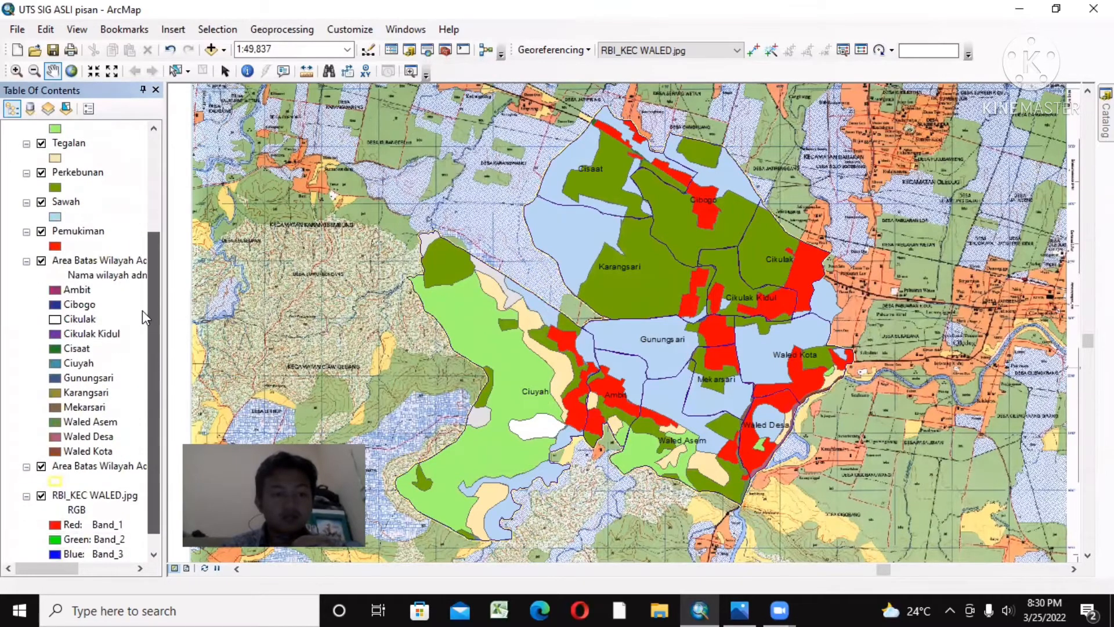
click(55, 481)
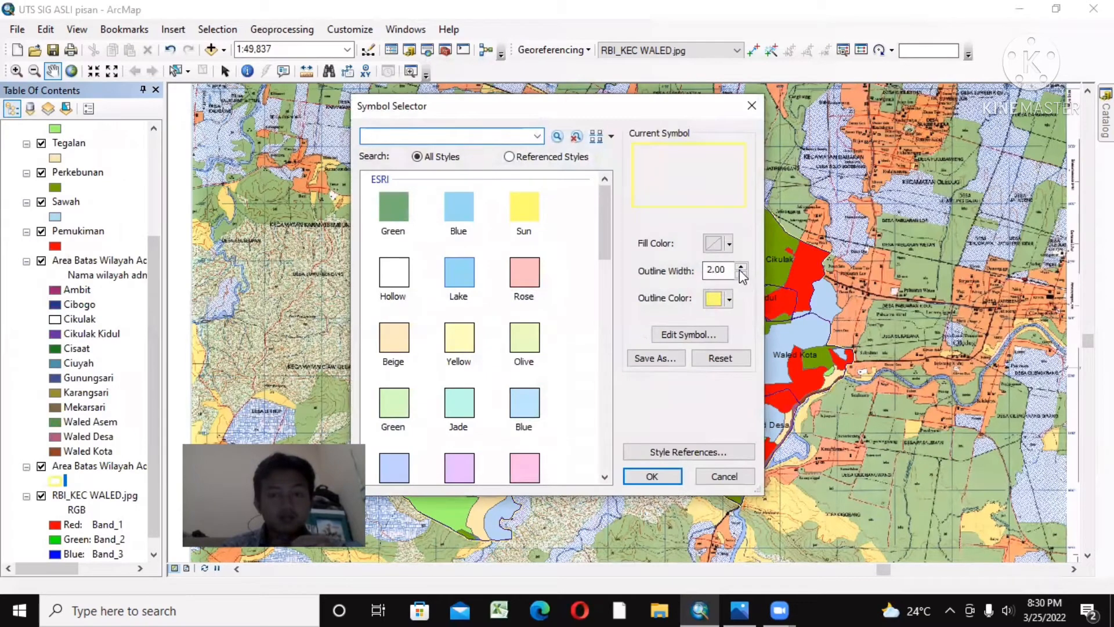
text(5)
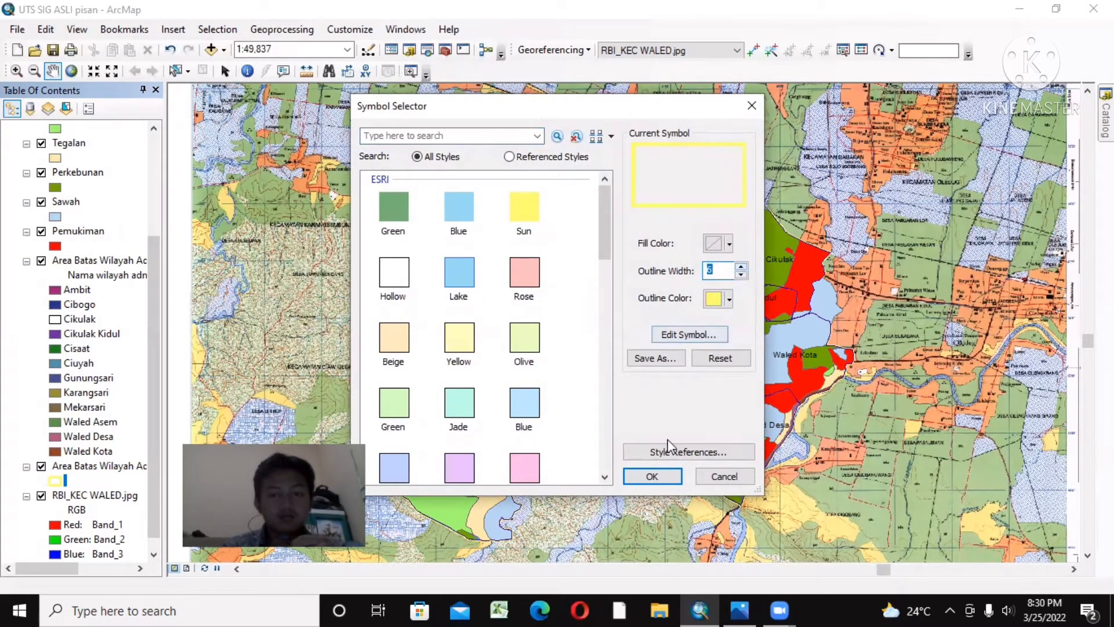
click(661, 471)
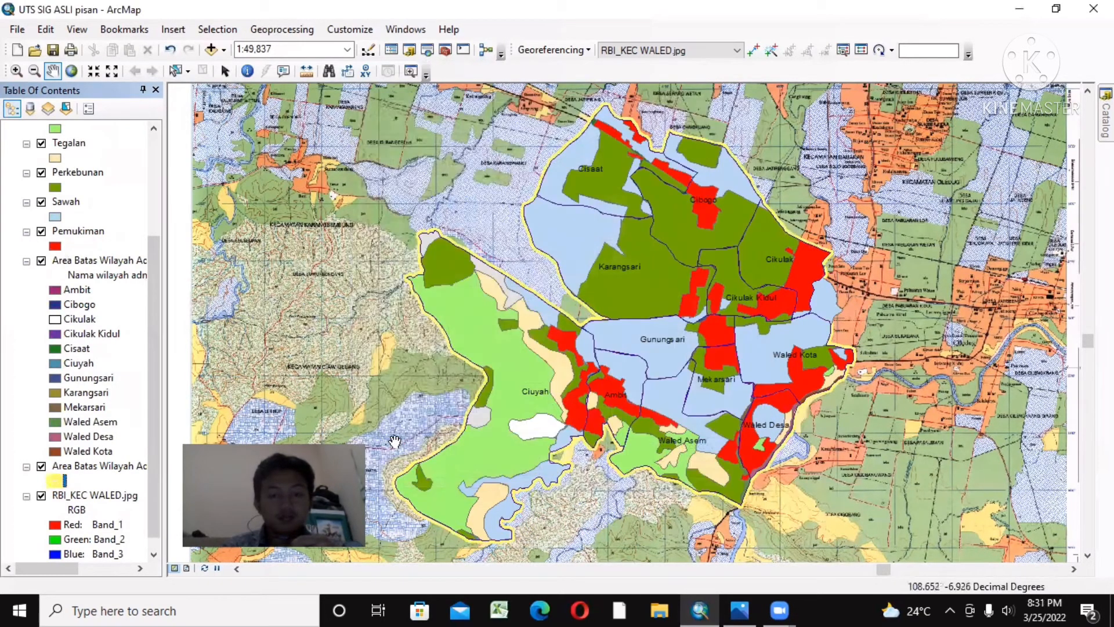
Step: Start an edit session on the Jalan 1 layer and choose its feature template for drawing lines
drag(156, 333, 141, 180)
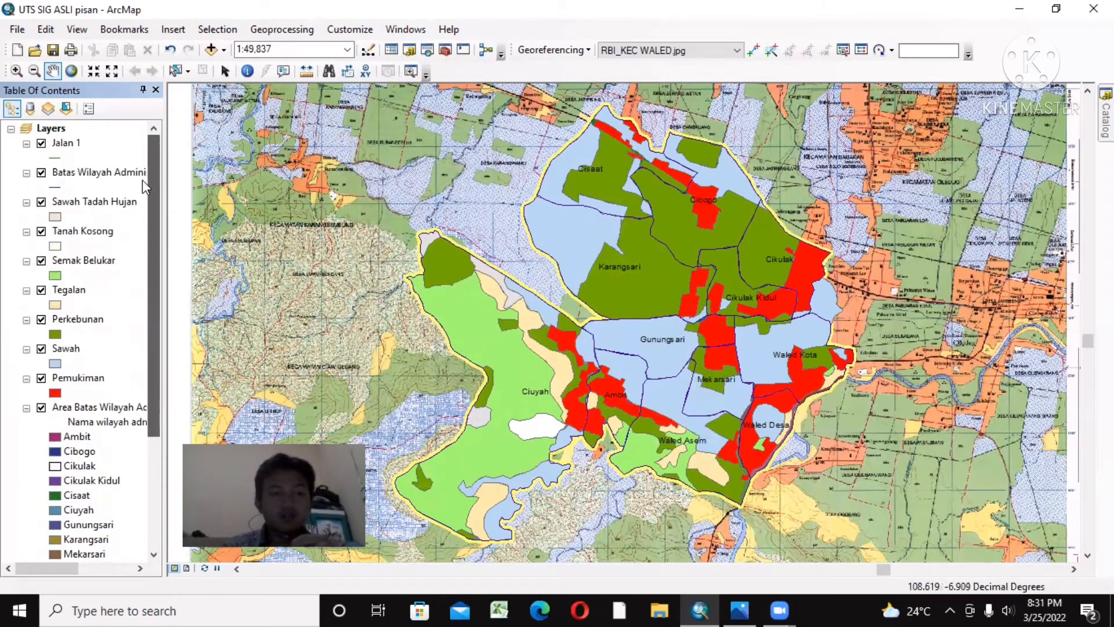
right_click(52, 144)
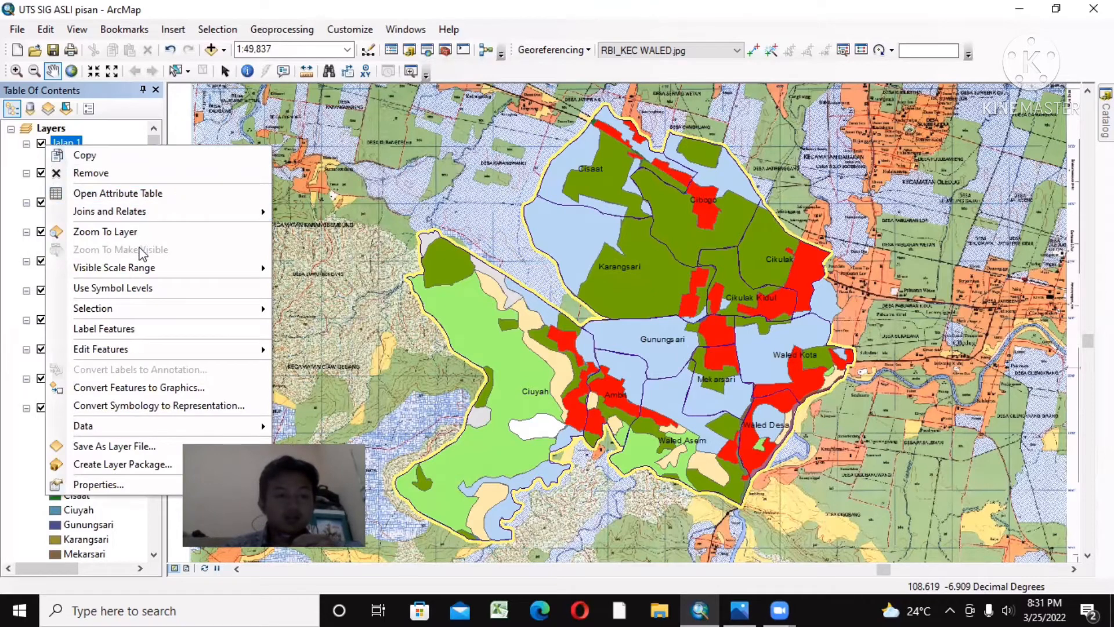
mouse_move(164, 350)
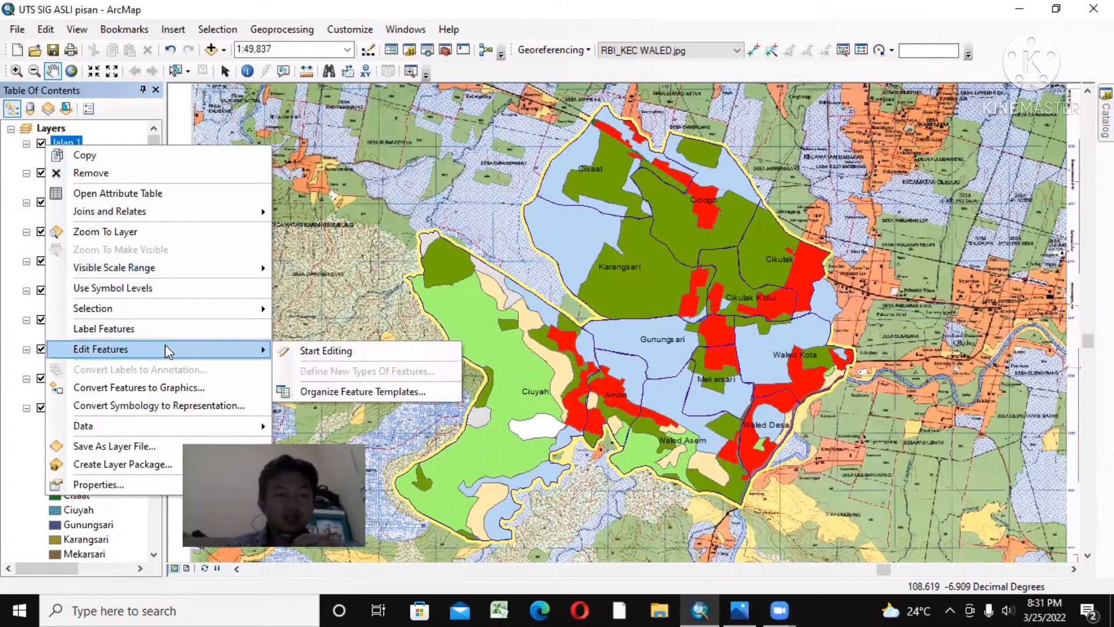
click(315, 352)
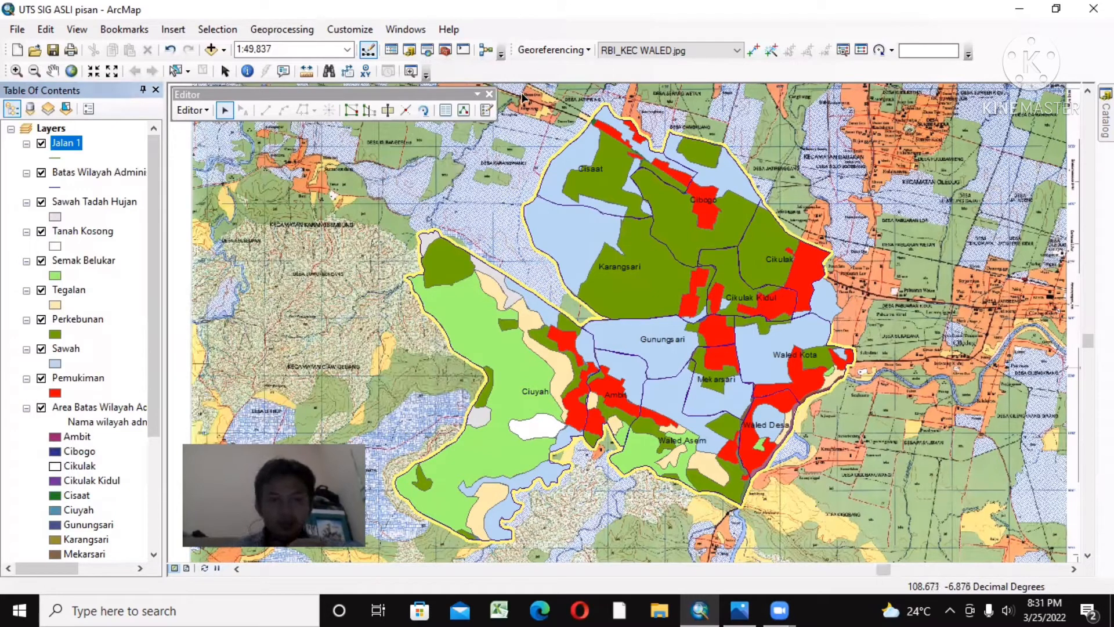
click(487, 110)
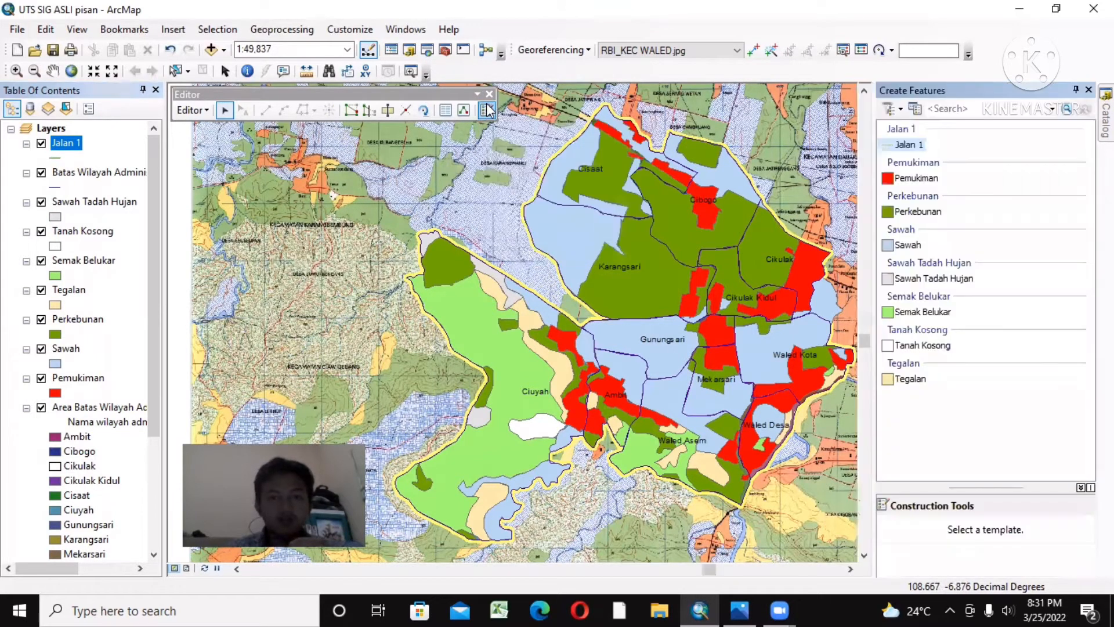
click(903, 143)
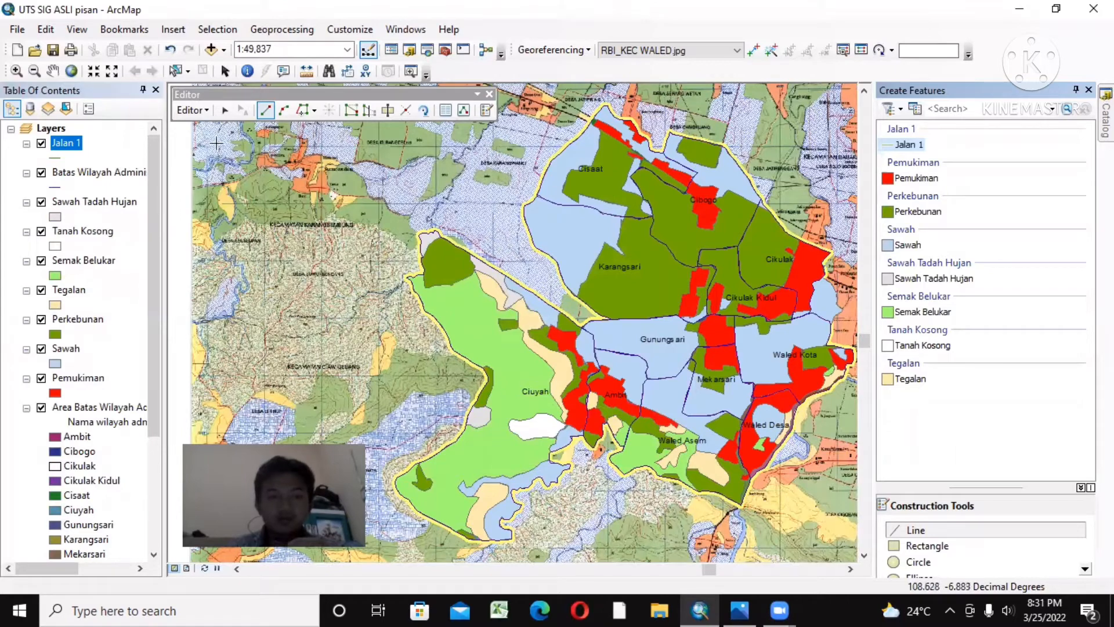
Step: Hide the Area Batas Wilayah Administrasi layer that is symbolized by village name
click(16, 71)
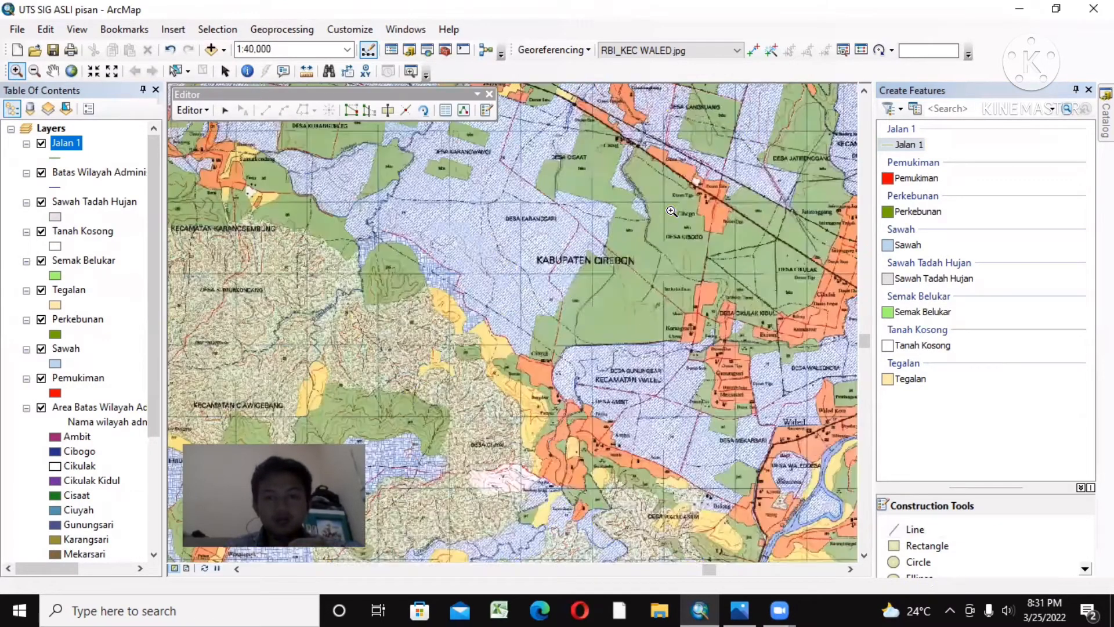
click(671, 211)
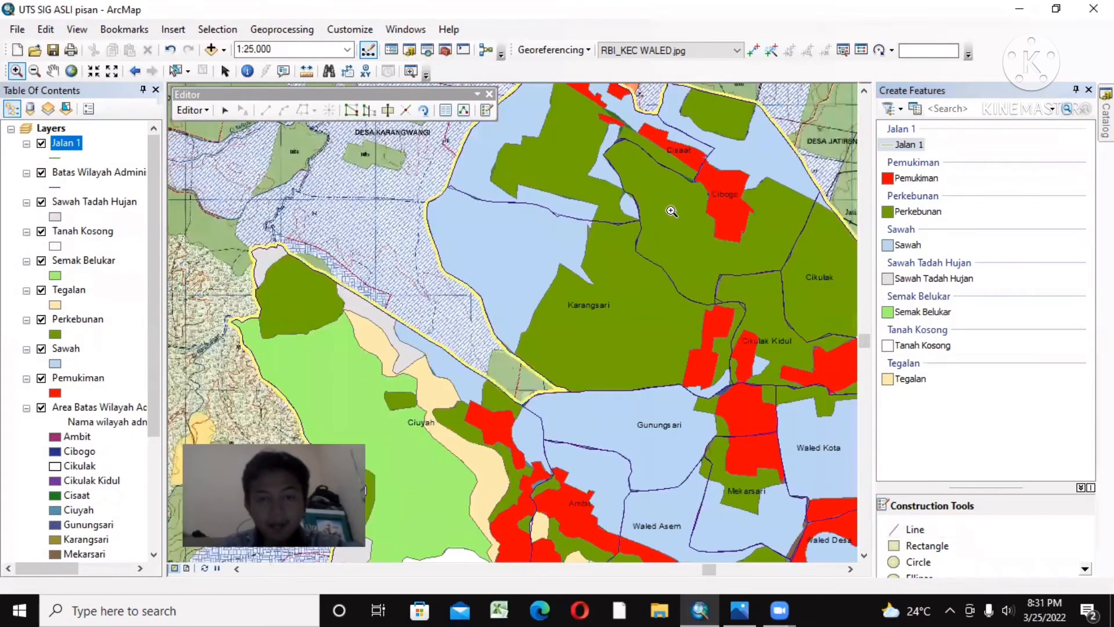
scroll(672, 211, up, 1)
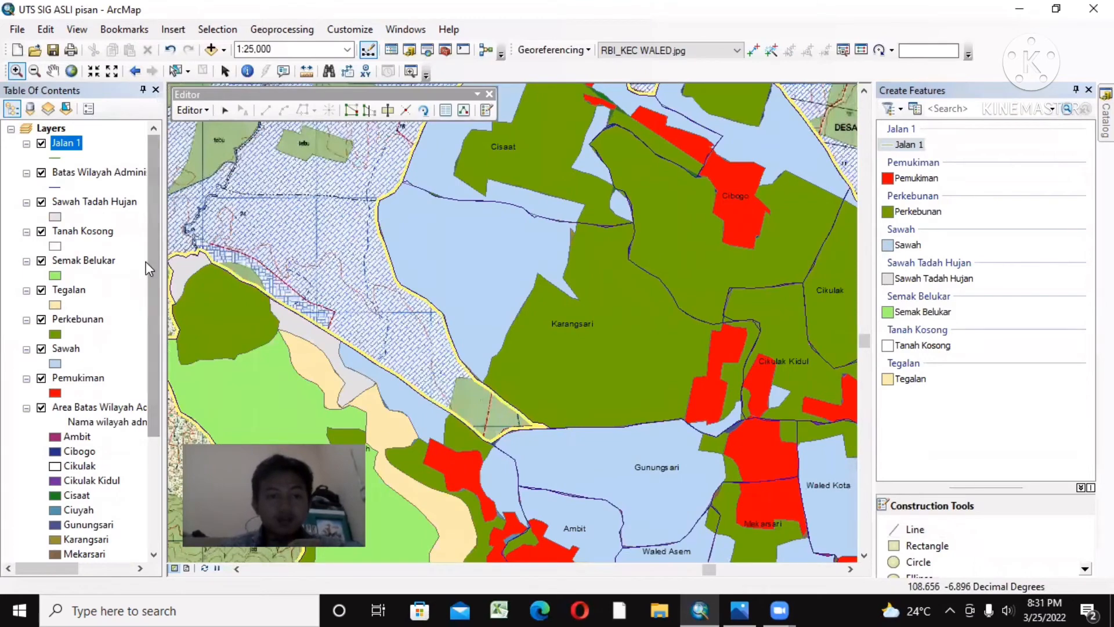
click(149, 348)
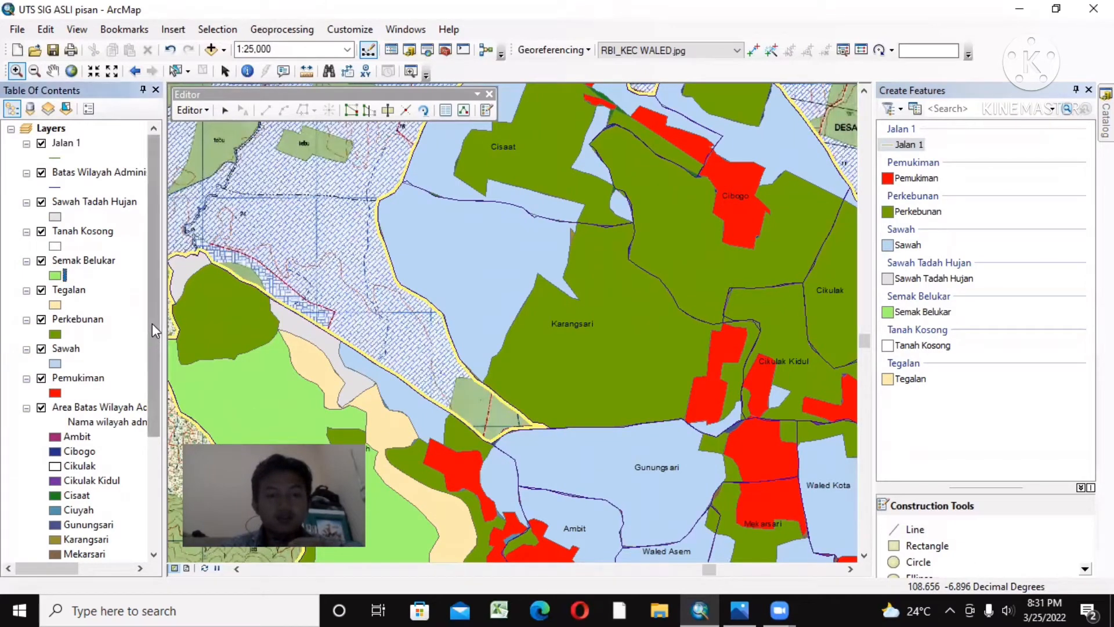
drag(152, 323, 141, 441)
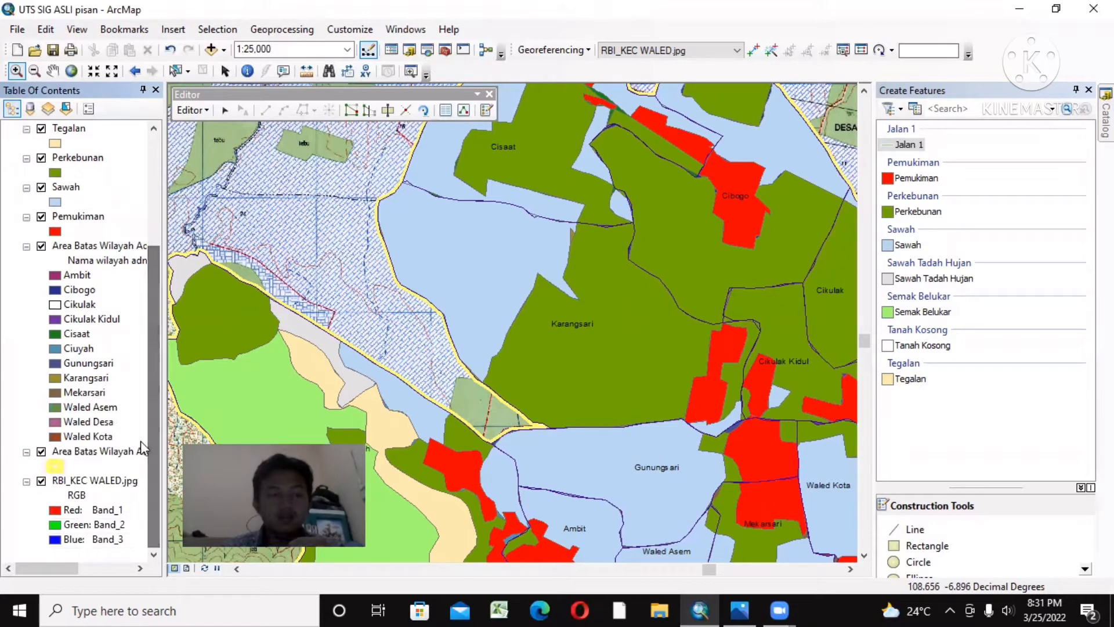
click(41, 246)
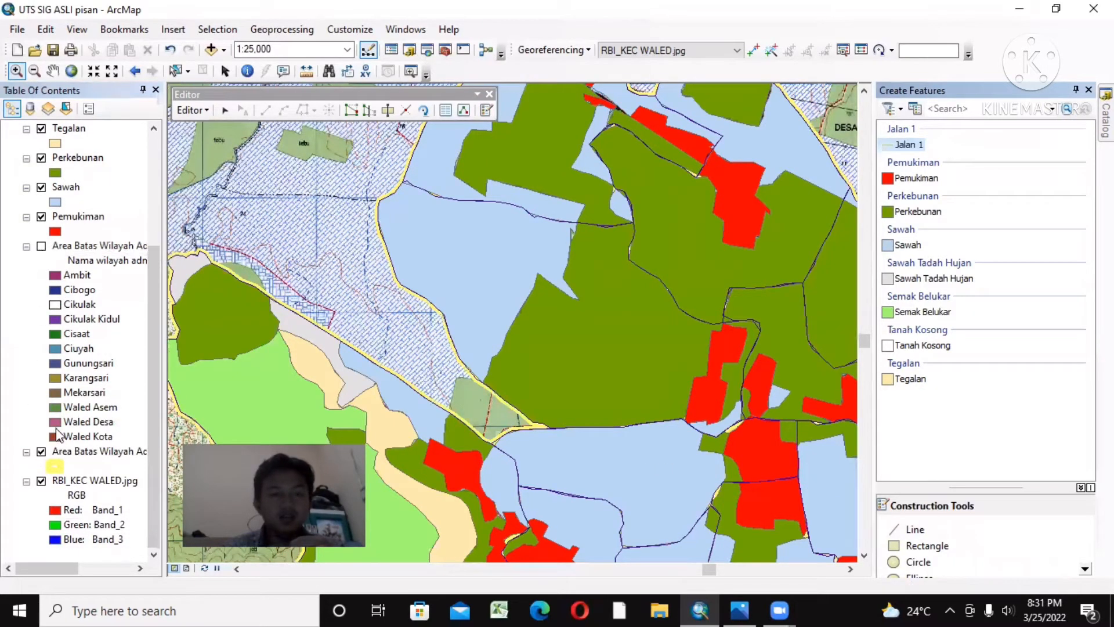
Step: Hide the Batas Wilayah Administrasi line layer and all land-use layers from Sawah Tadah Hujan through Pemukiman to expose the RBI base map
drag(150, 410, 180, 272)
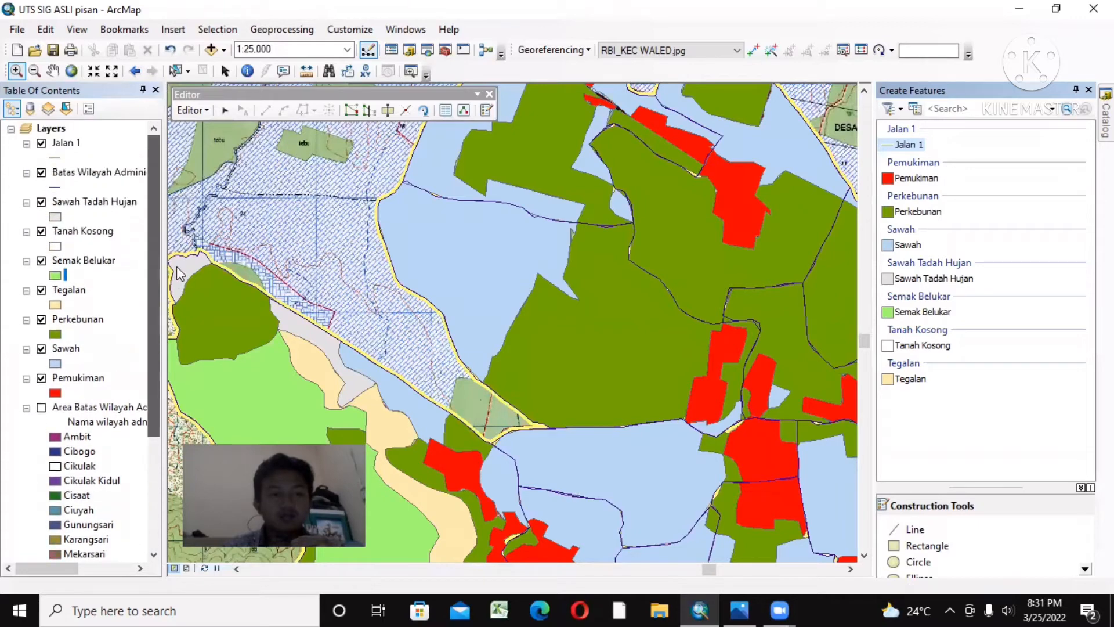
click(41, 202)
click(41, 172)
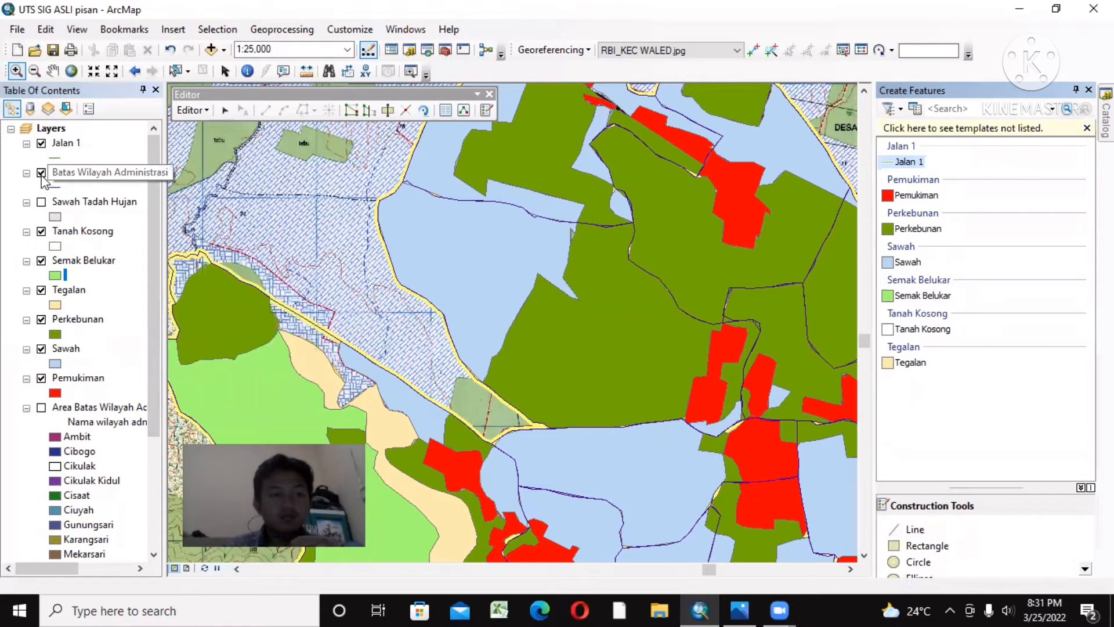
click(41, 232)
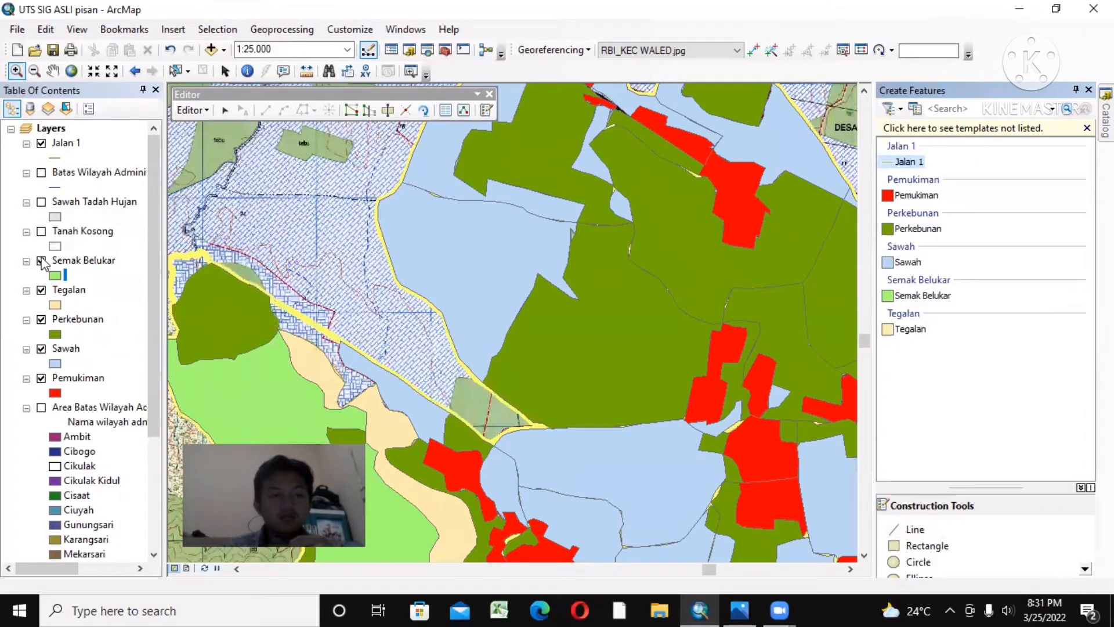
click(41, 261)
click(41, 291)
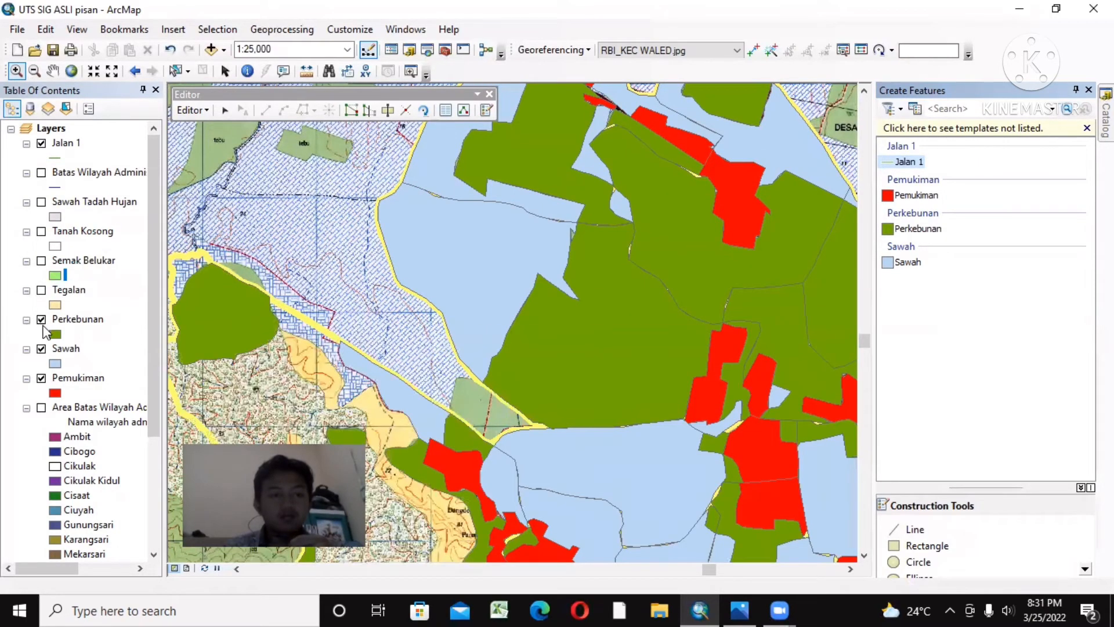
click(41, 320)
click(41, 349)
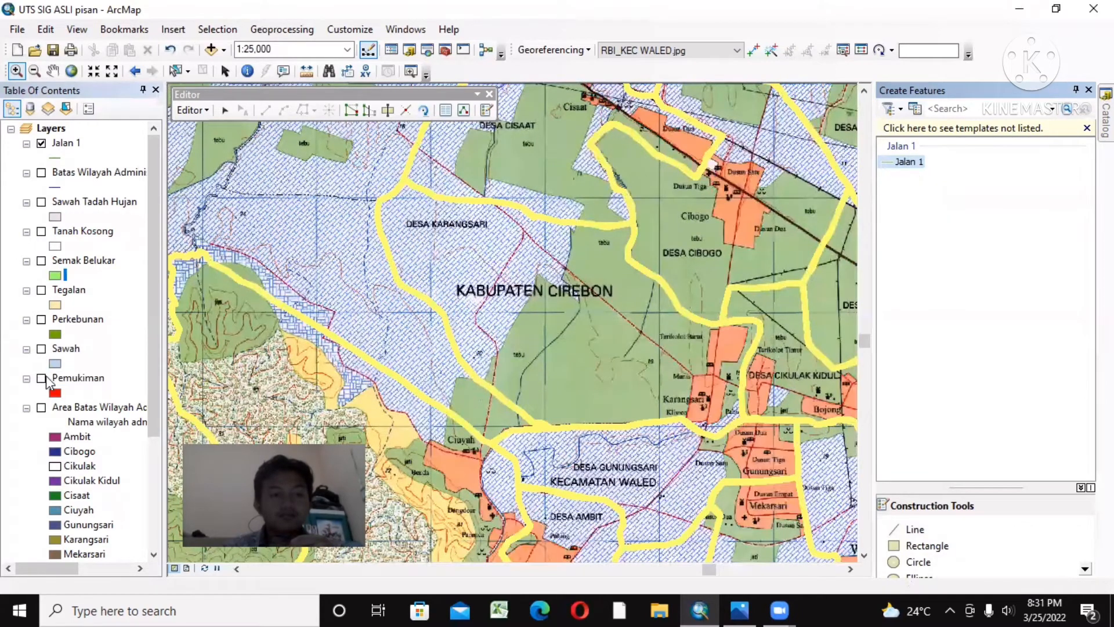
click(141, 317)
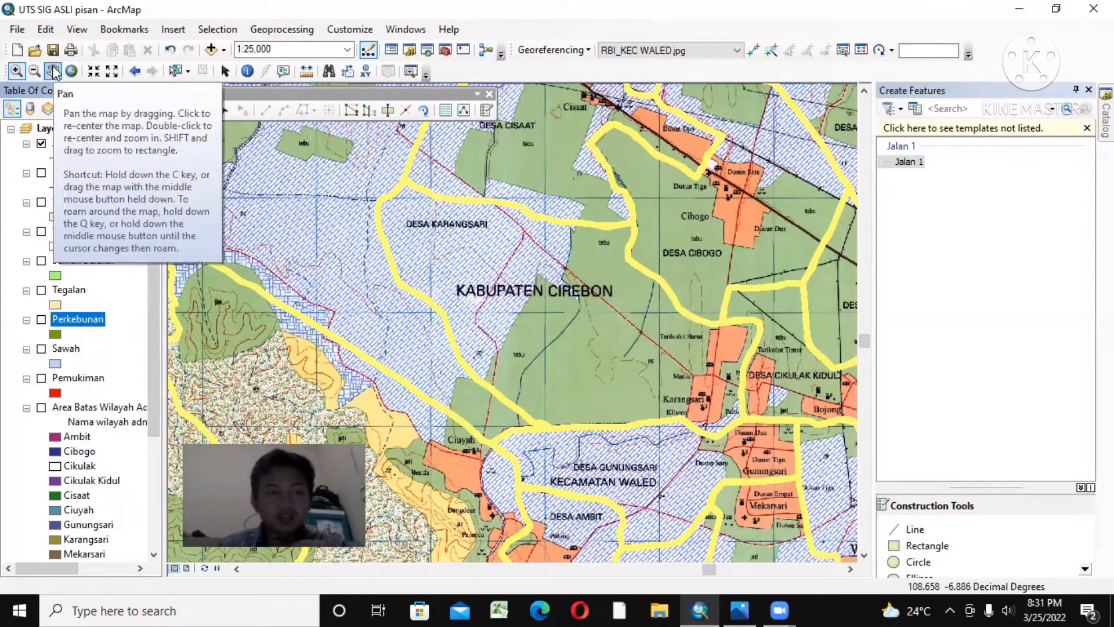
Step: Trace the diagonal red dashed road running from Desa Karangsari through the KABUPATEN CIREBON label as a Jalan 1 line
scroll(548, 238, up, 3)
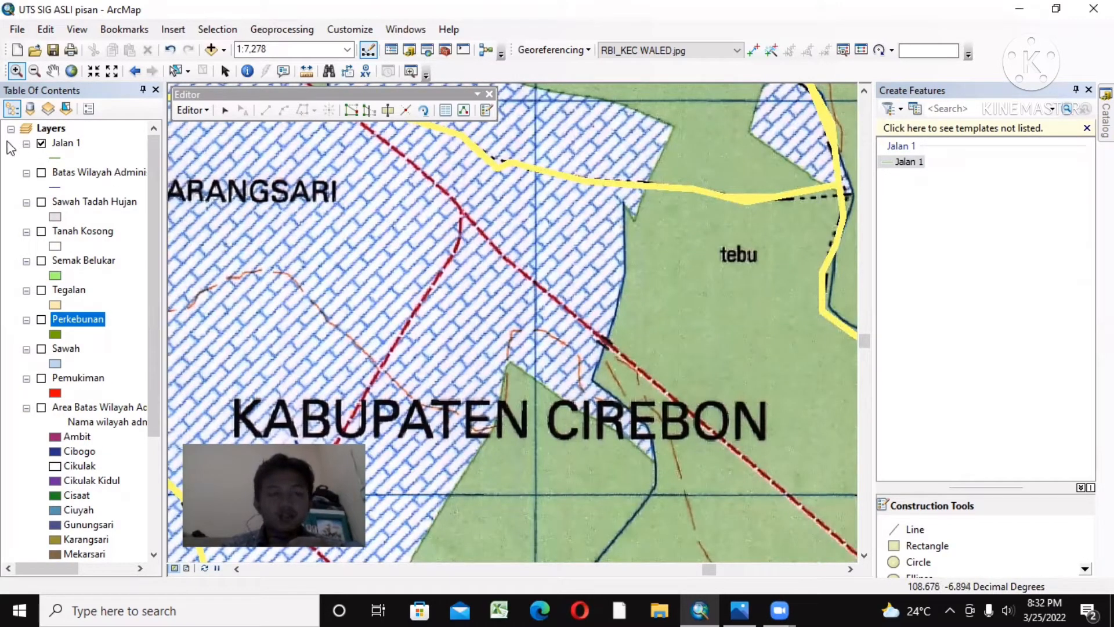
click(926, 164)
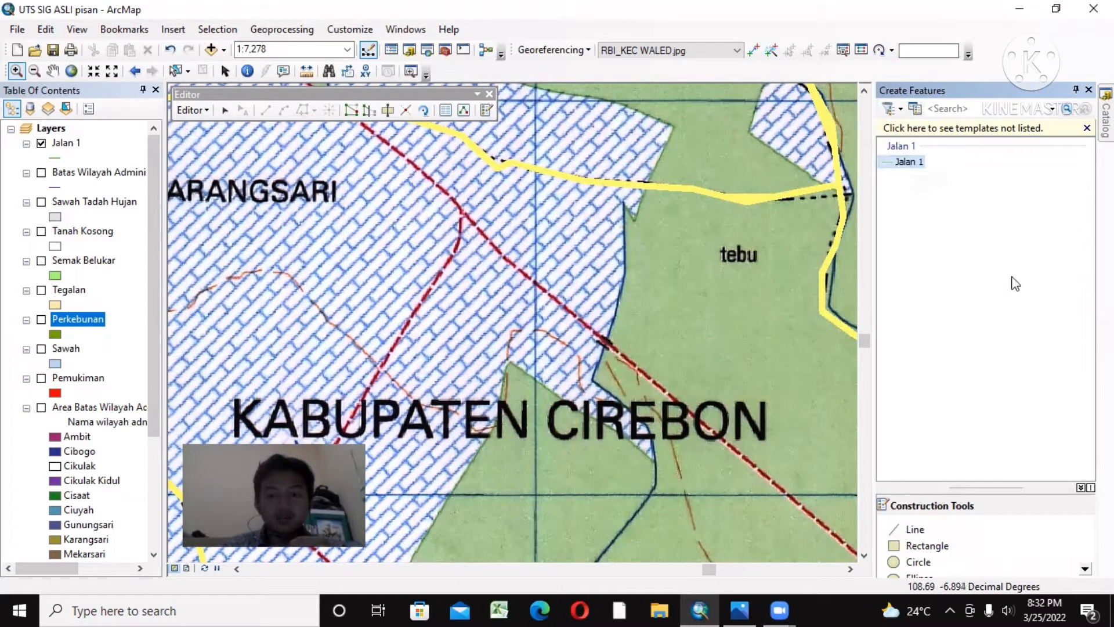
click(905, 163)
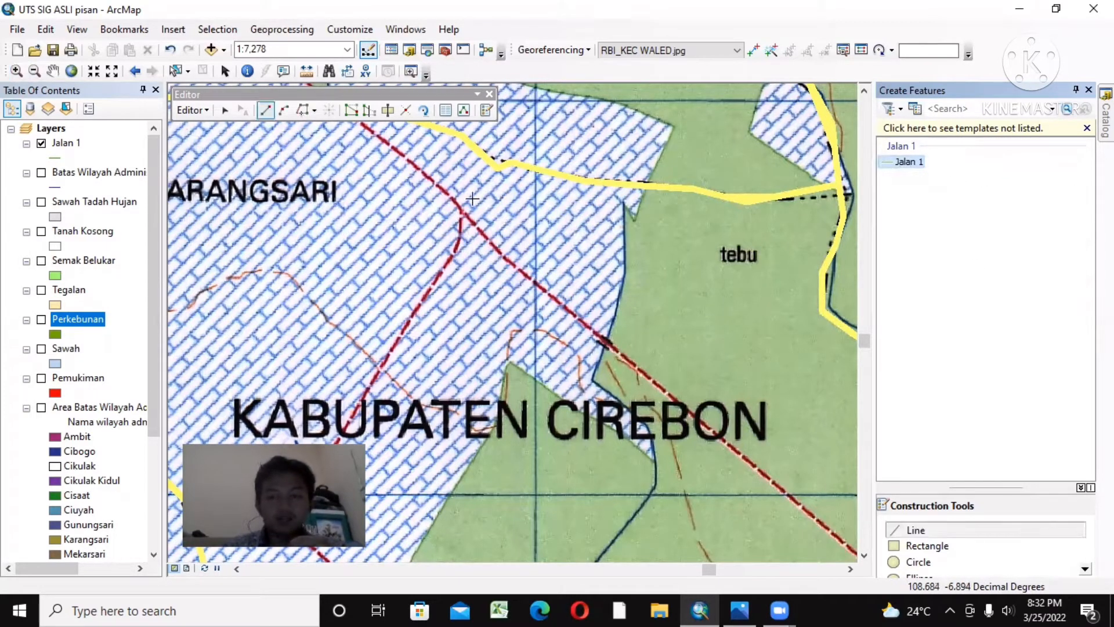
click(397, 153)
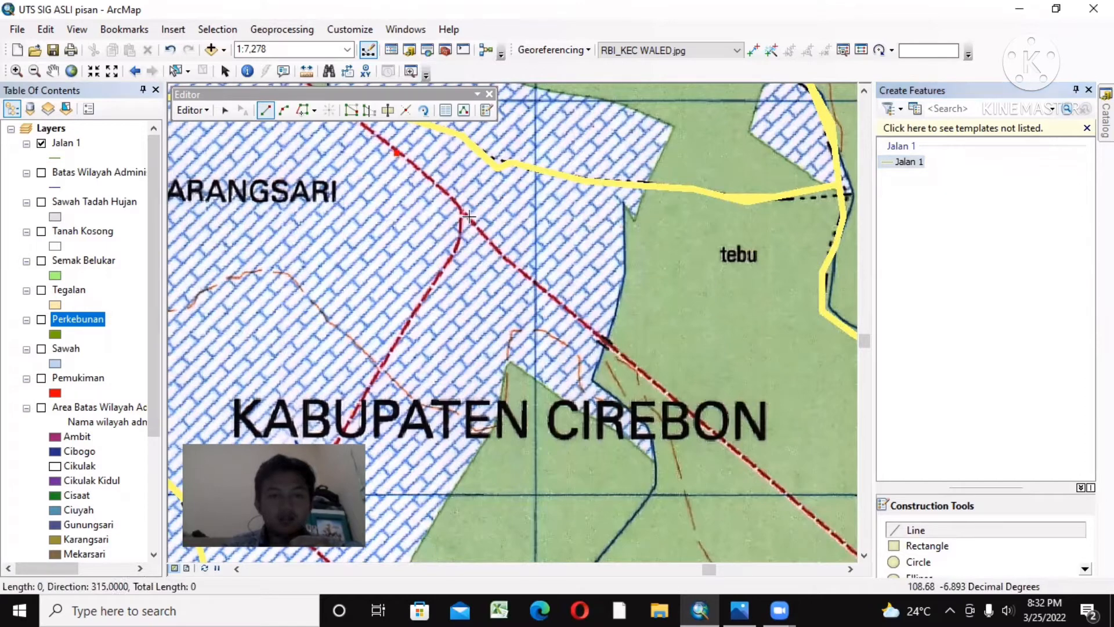
click(644, 374)
double_click(716, 428)
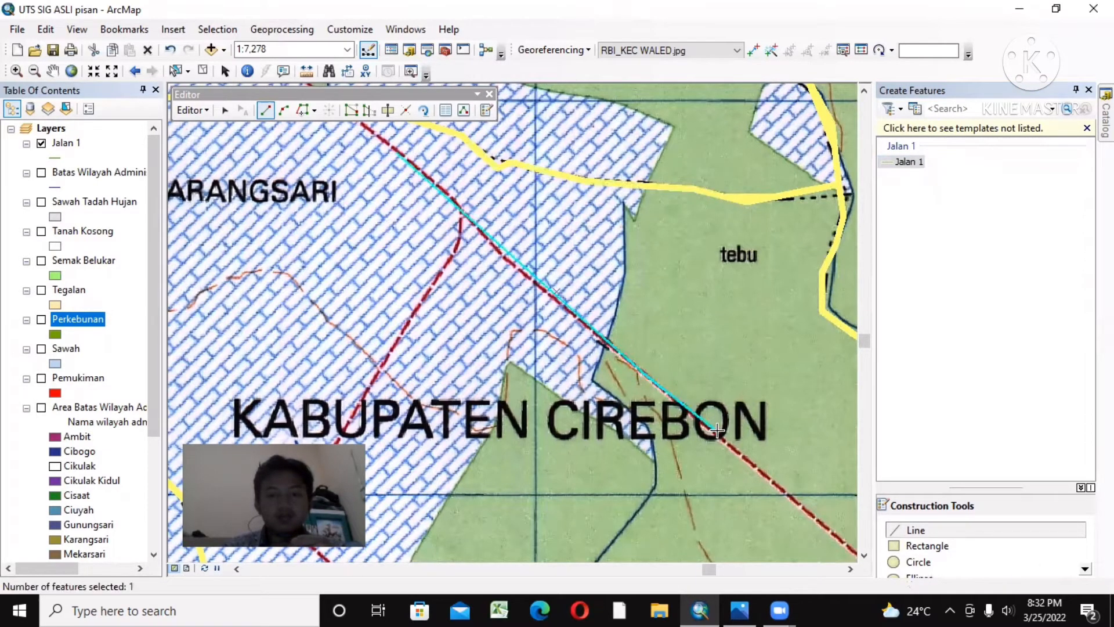
Step: Trace the road branching southwest from the diagonal road near Karangsari as a second Jalan 1 line
click(461, 209)
click(458, 240)
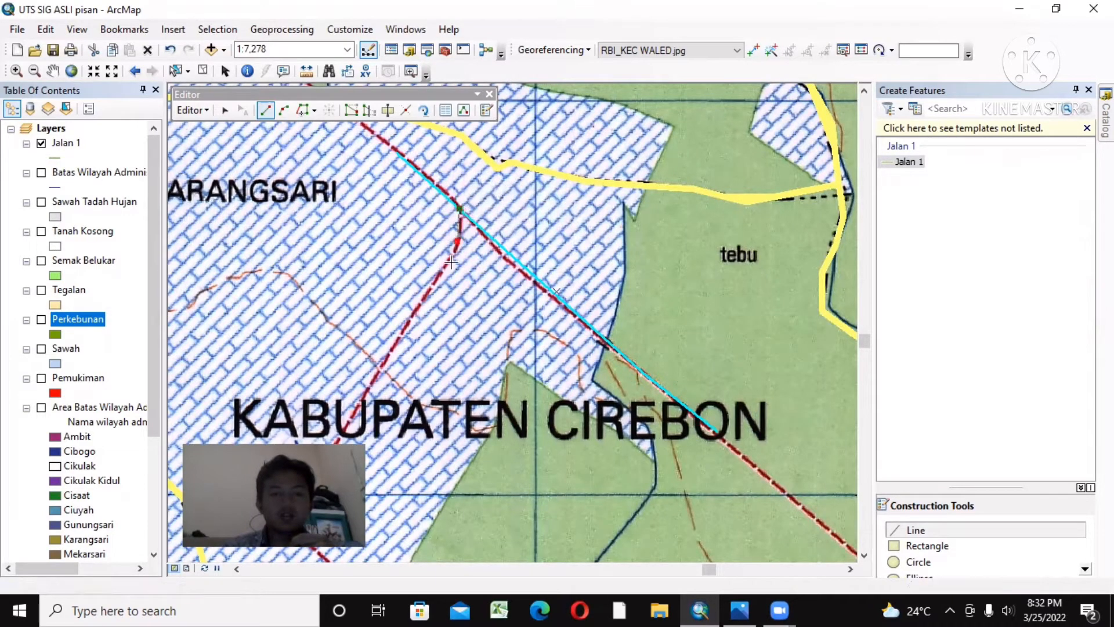
click(430, 295)
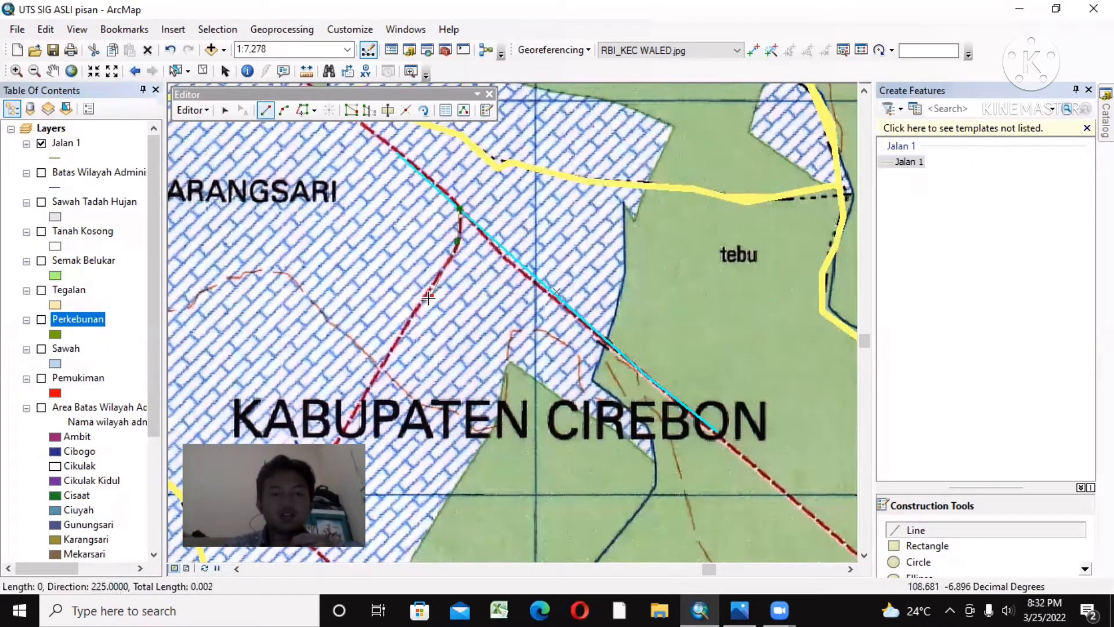
double_click(393, 349)
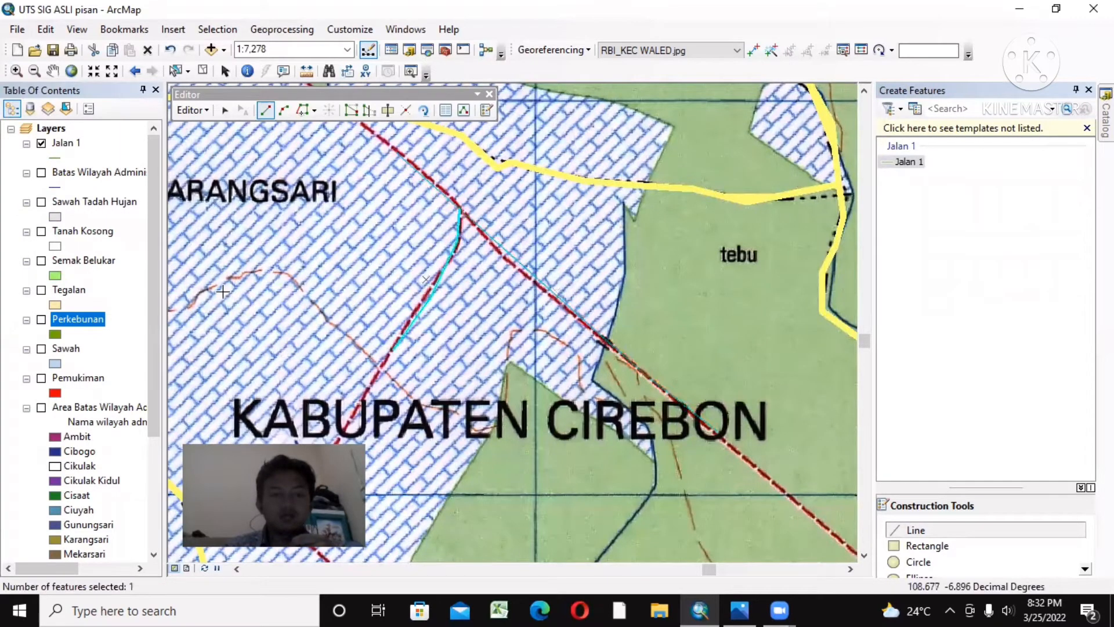
Step: Change the Jalan 1 line symbol to red with a width of 5
click(55, 158)
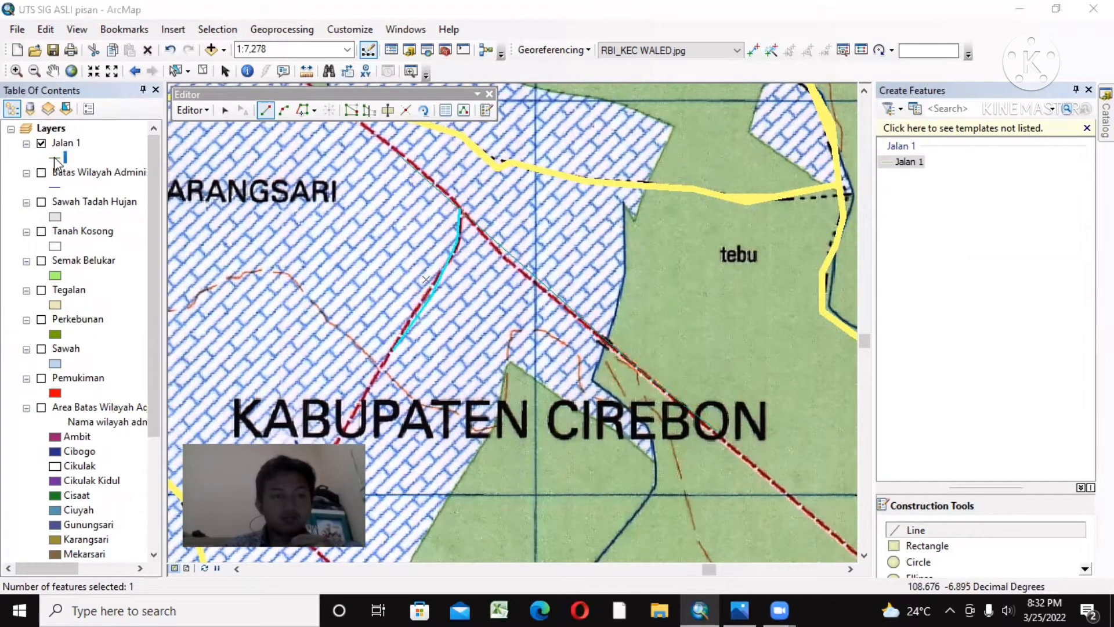
click(707, 241)
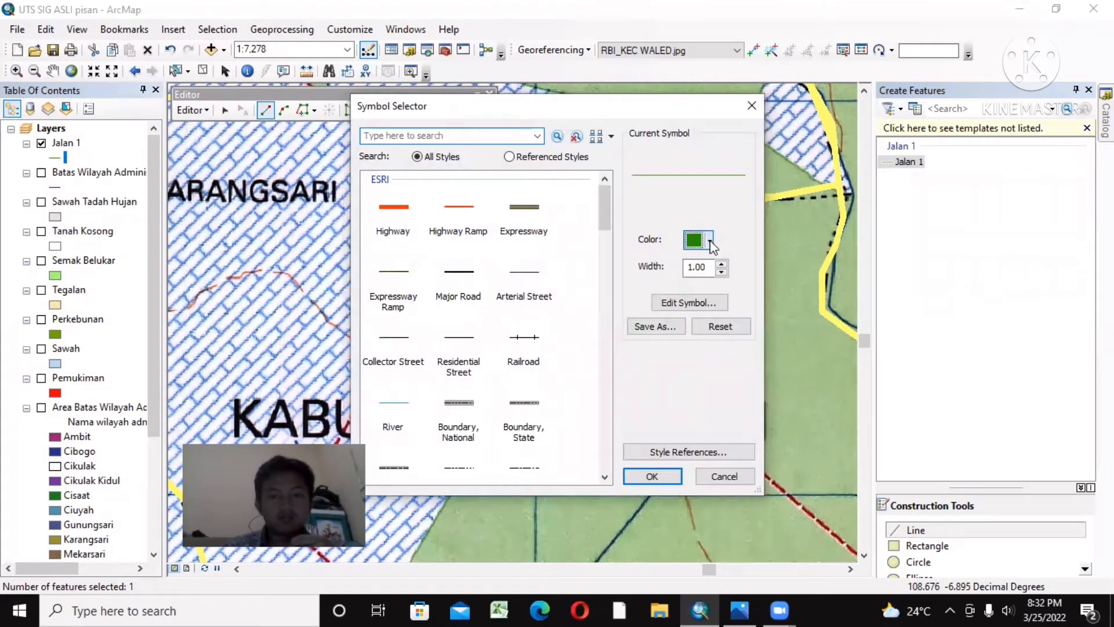
click(717, 312)
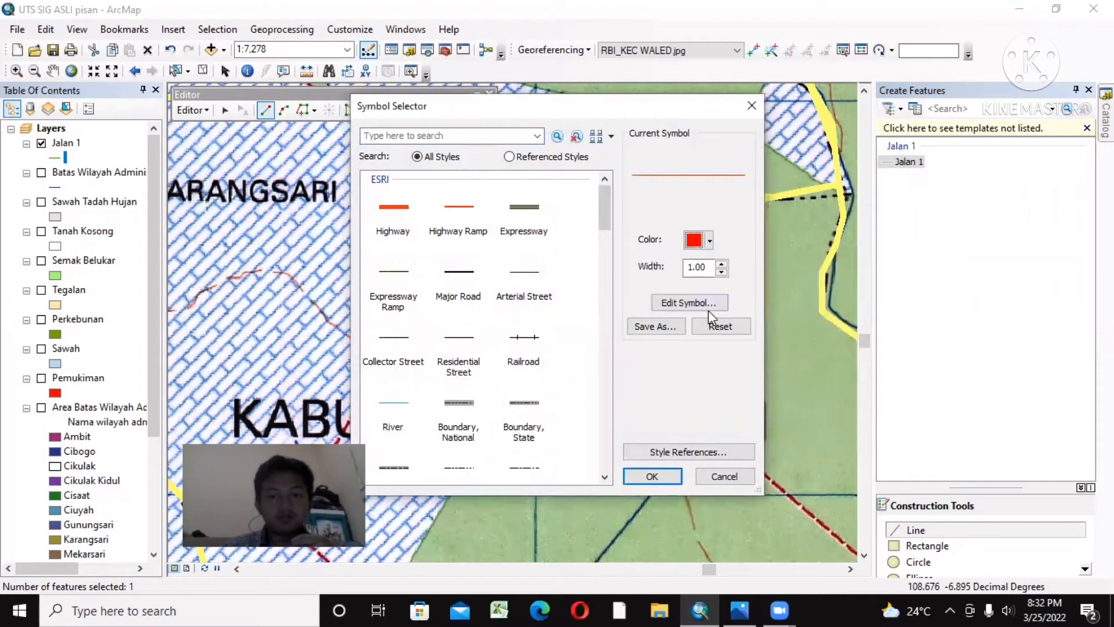
click(720, 265)
click(721, 265)
click(719, 265)
click(719, 266)
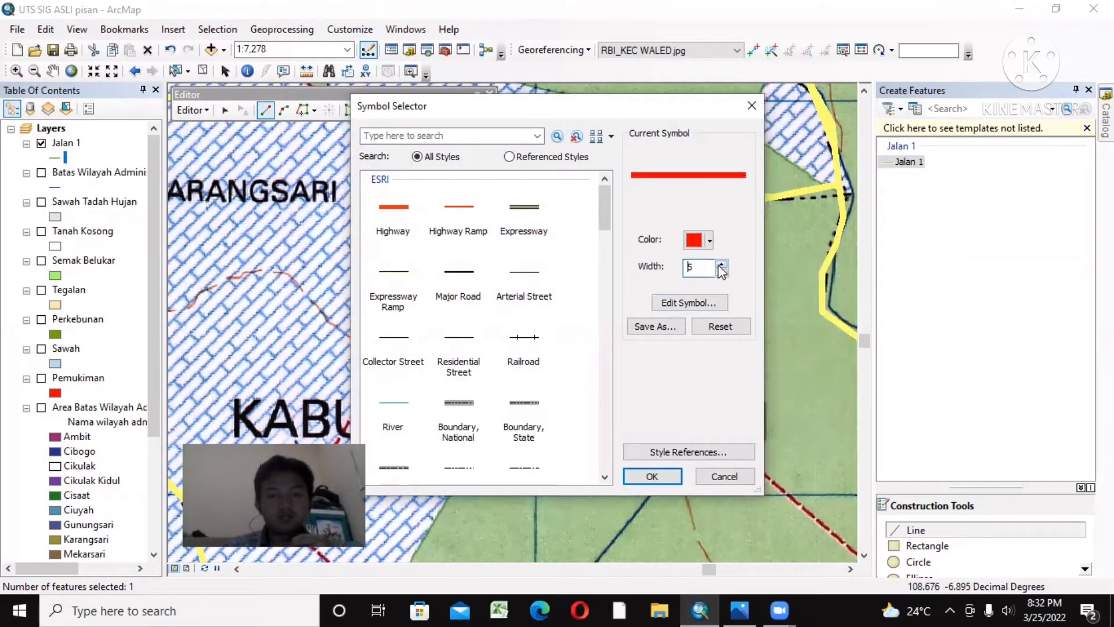
click(651, 477)
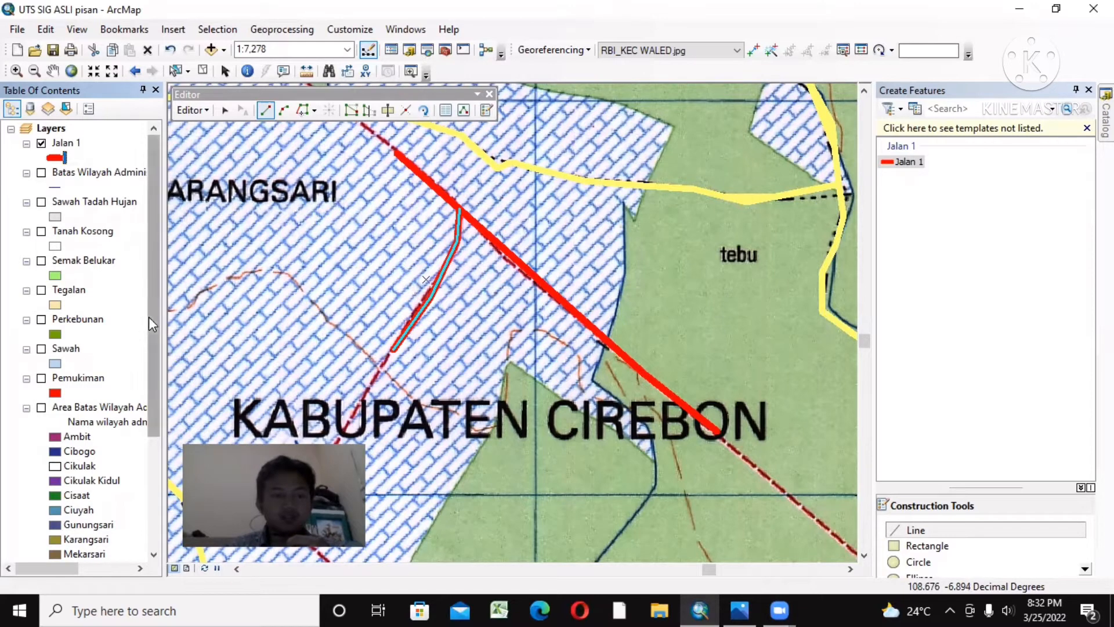
Step: Zoom the map to the extent of the yellow-outlined Area Batas Wilayah layer
drag(148, 317, 139, 427)
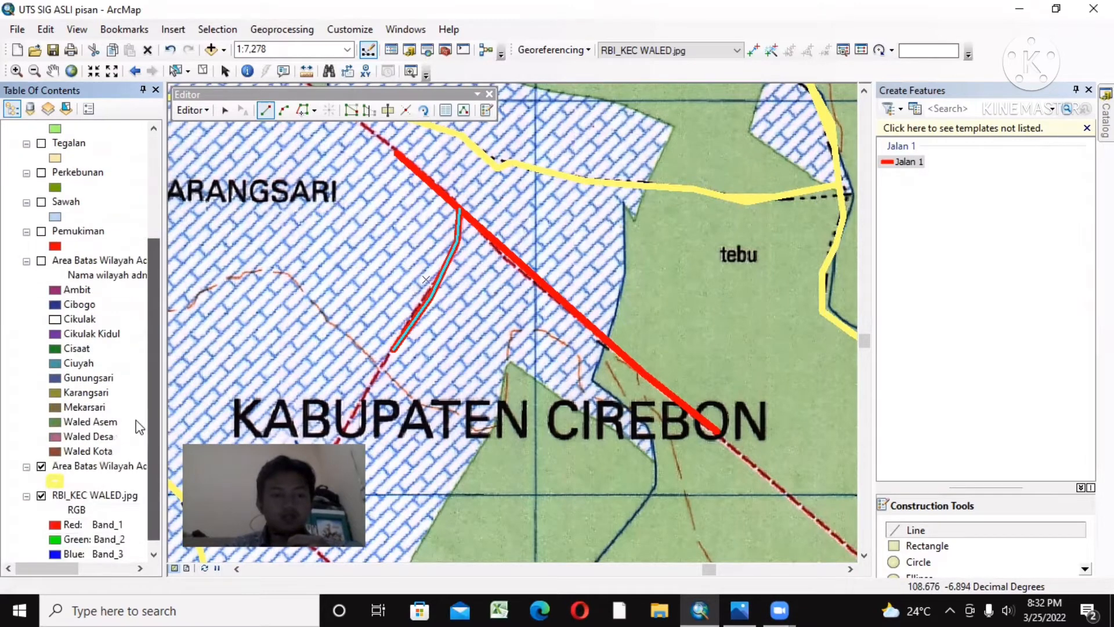
right_click(114, 467)
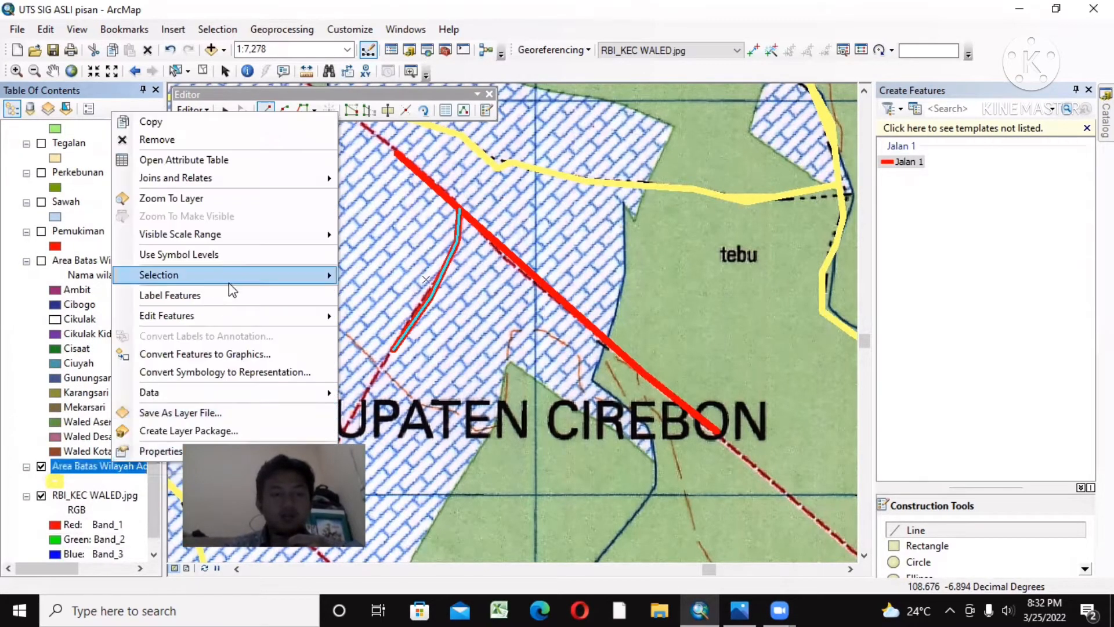
click(215, 199)
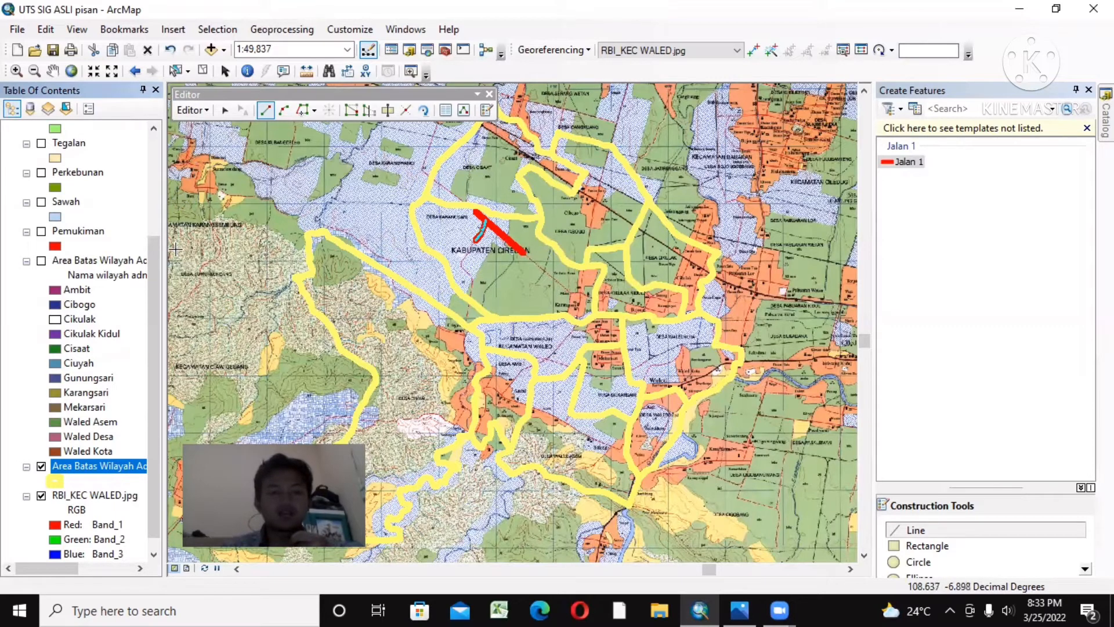
drag(154, 266, 152, 165)
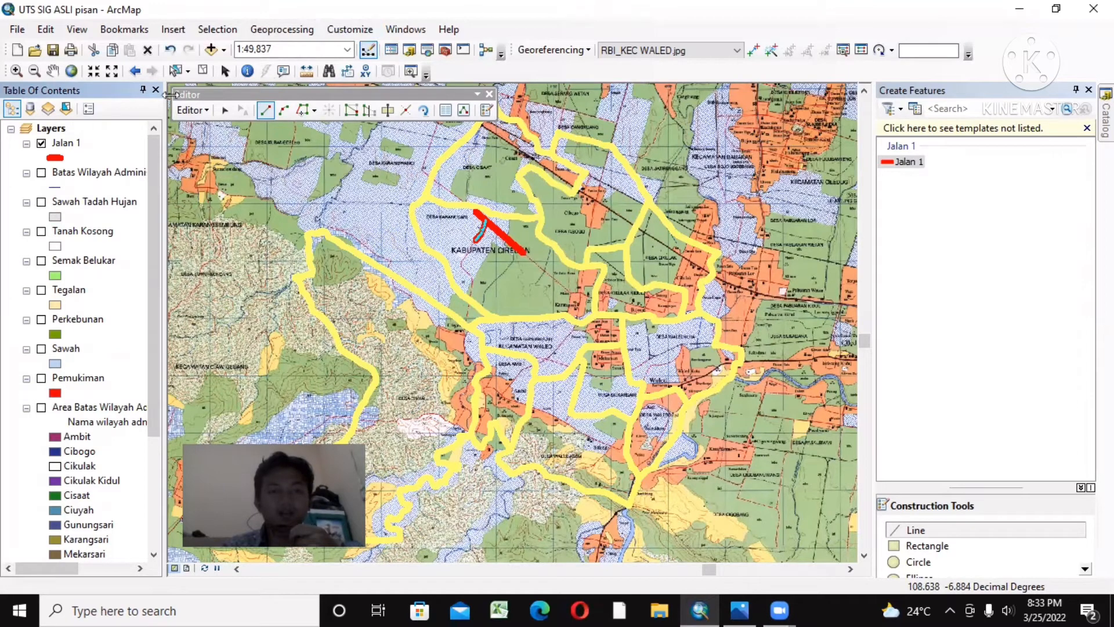
Step: Start a new shapefile in the UTS SIG home folder, named Sungai 1 with feature type Polyline
click(400, 33)
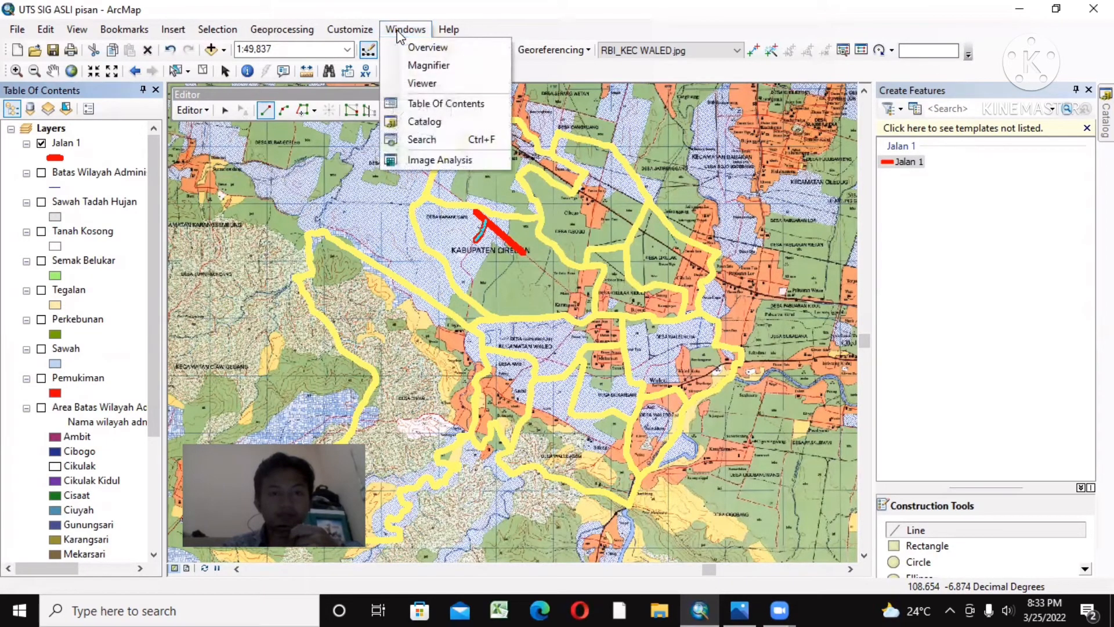
click(427, 123)
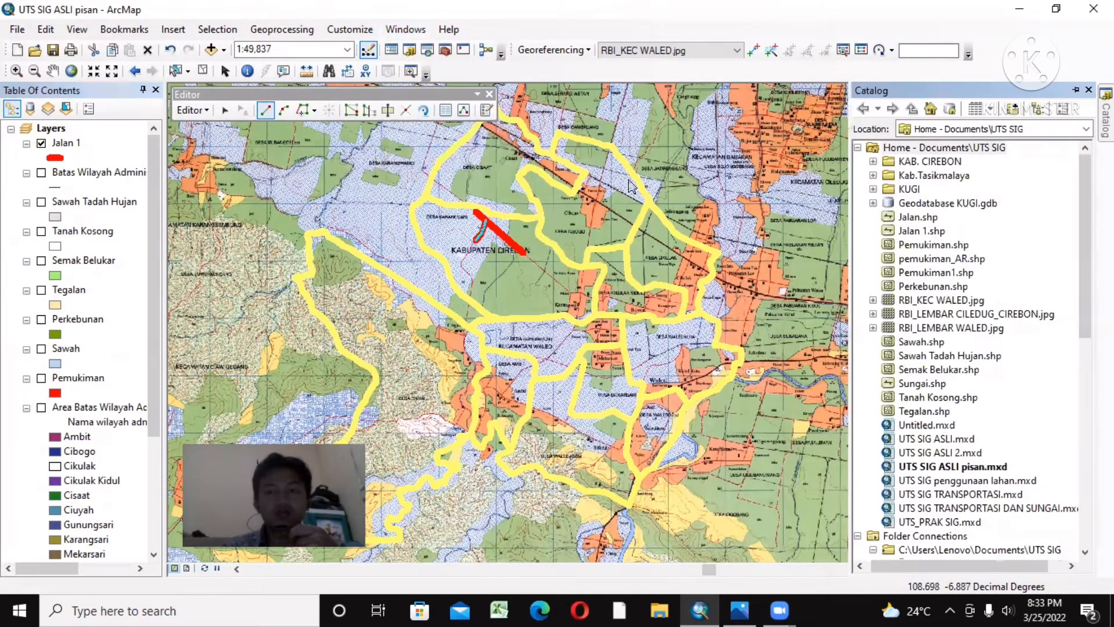
right_click(966, 150)
mouse_move(1008, 248)
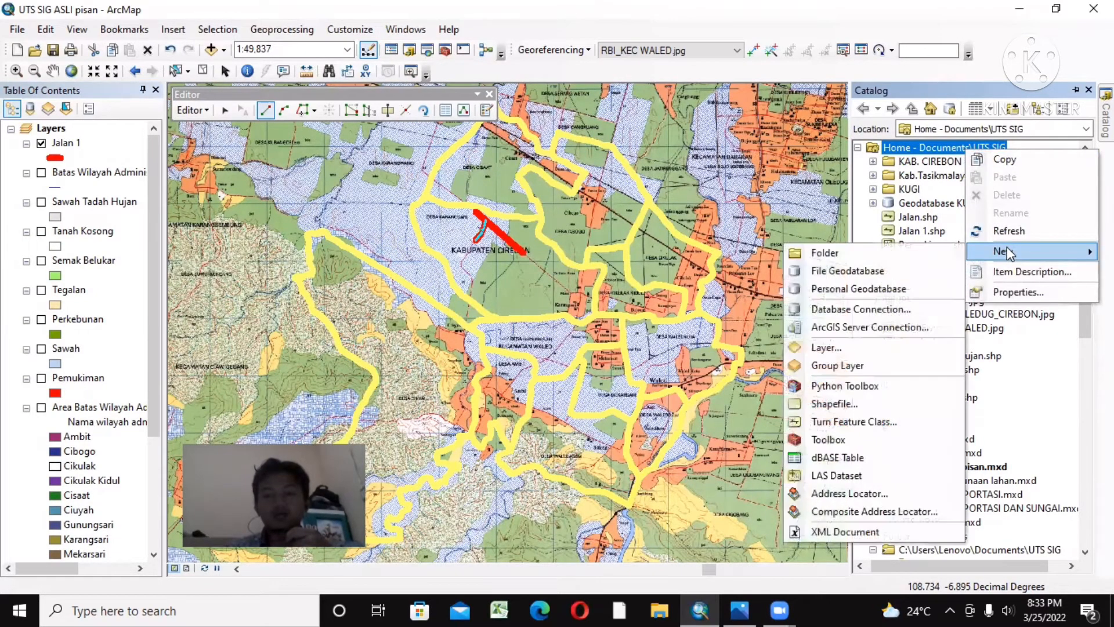
click(849, 405)
text(Sungai)
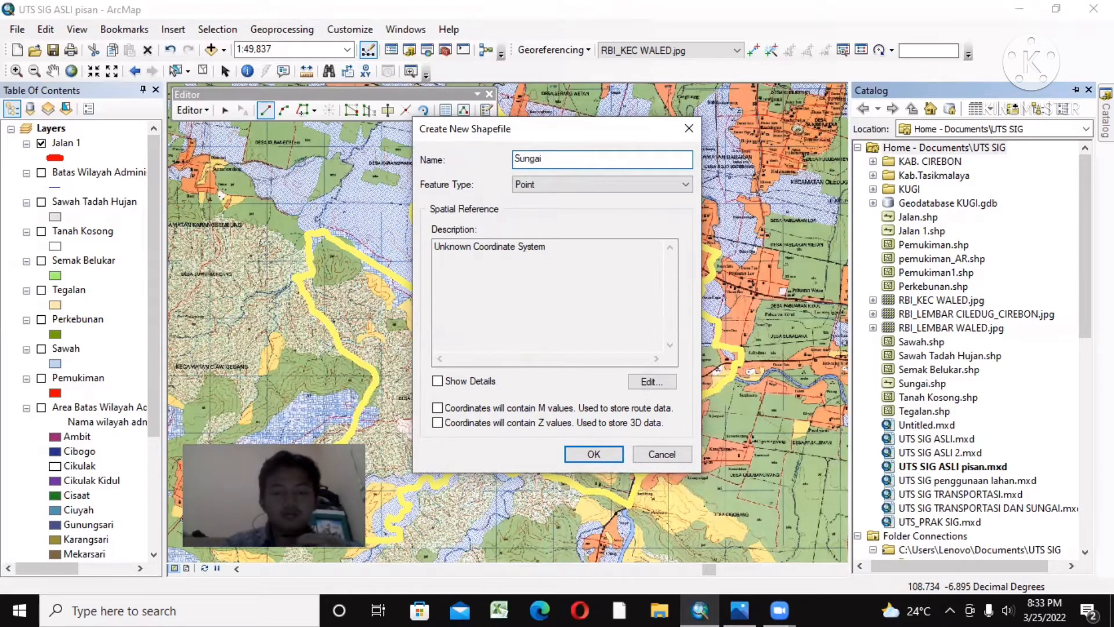
text( 1)
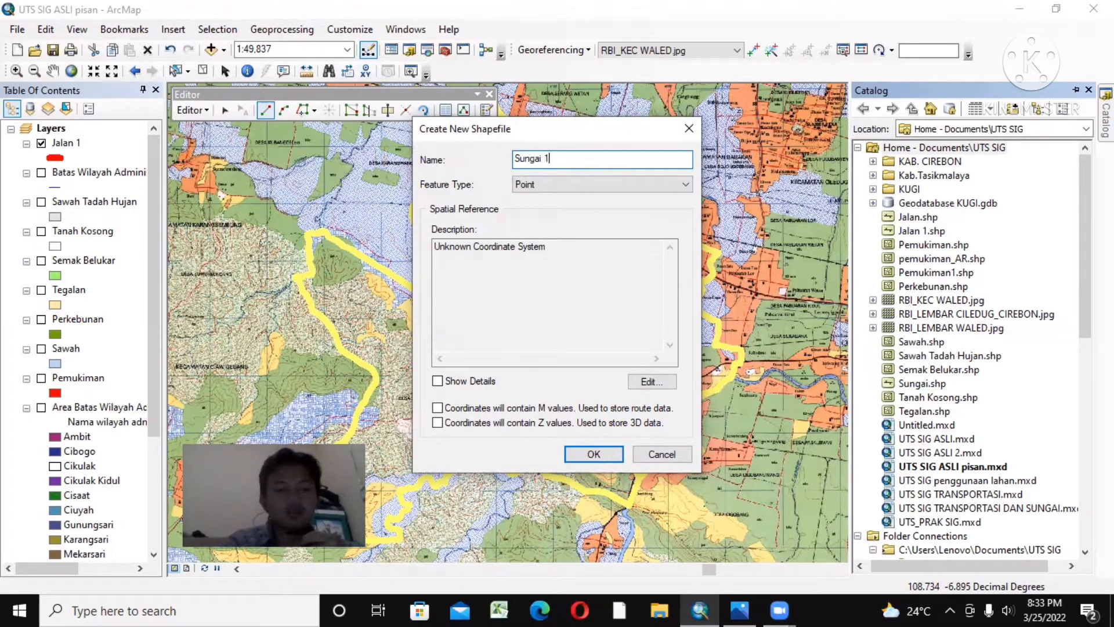
click(570, 181)
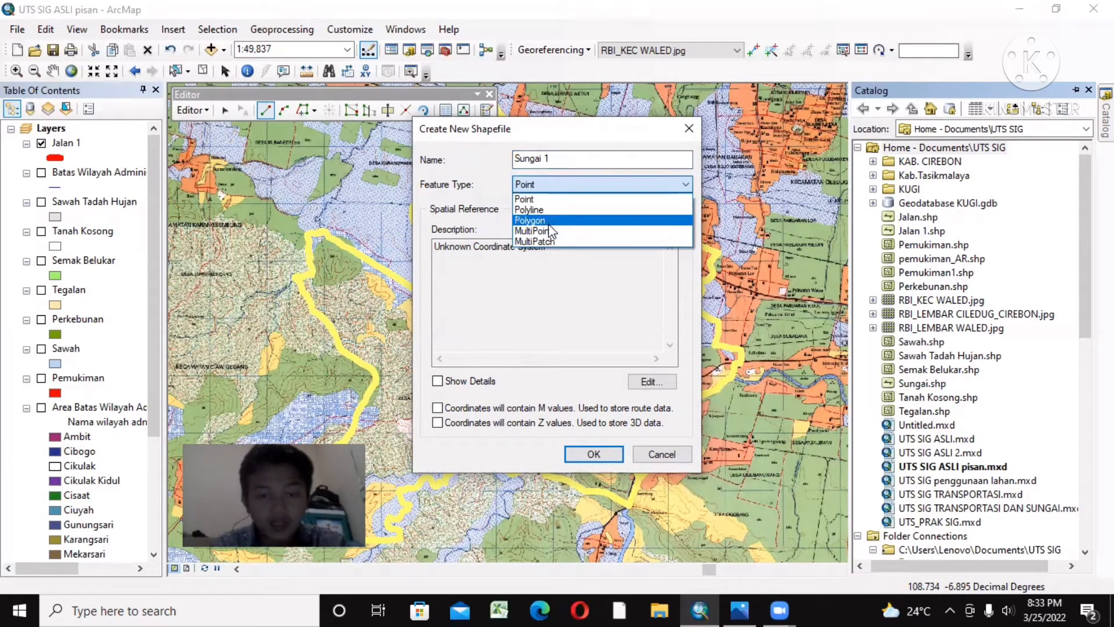
click(529, 210)
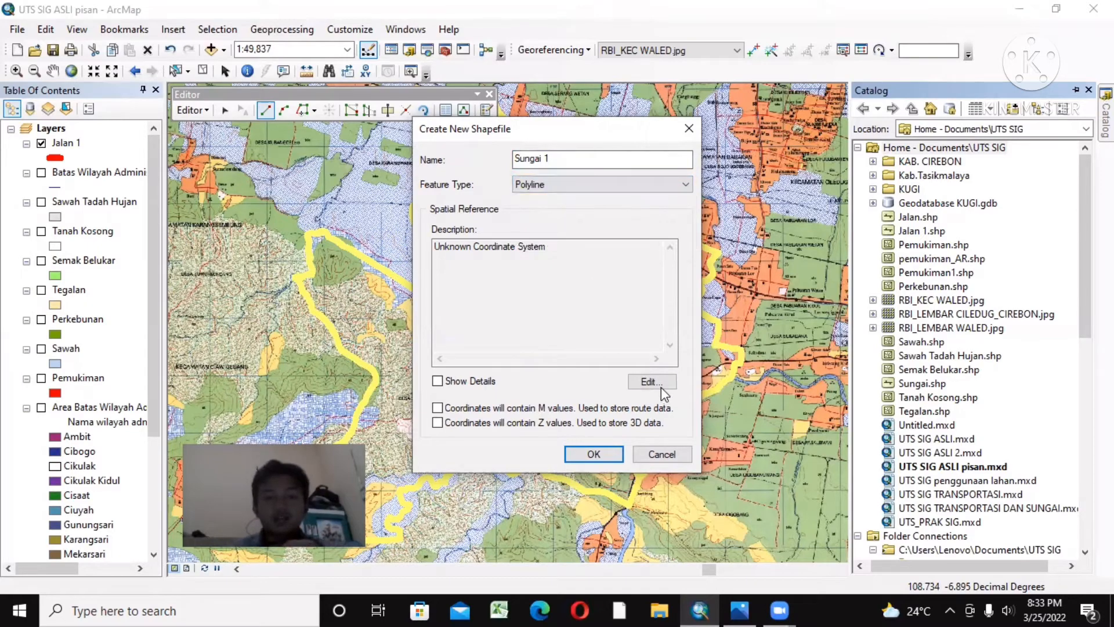
Step: Assign the WGS 1984 coordinate system to the Sungai 1 shapefile and create it
click(663, 390)
click(458, 178)
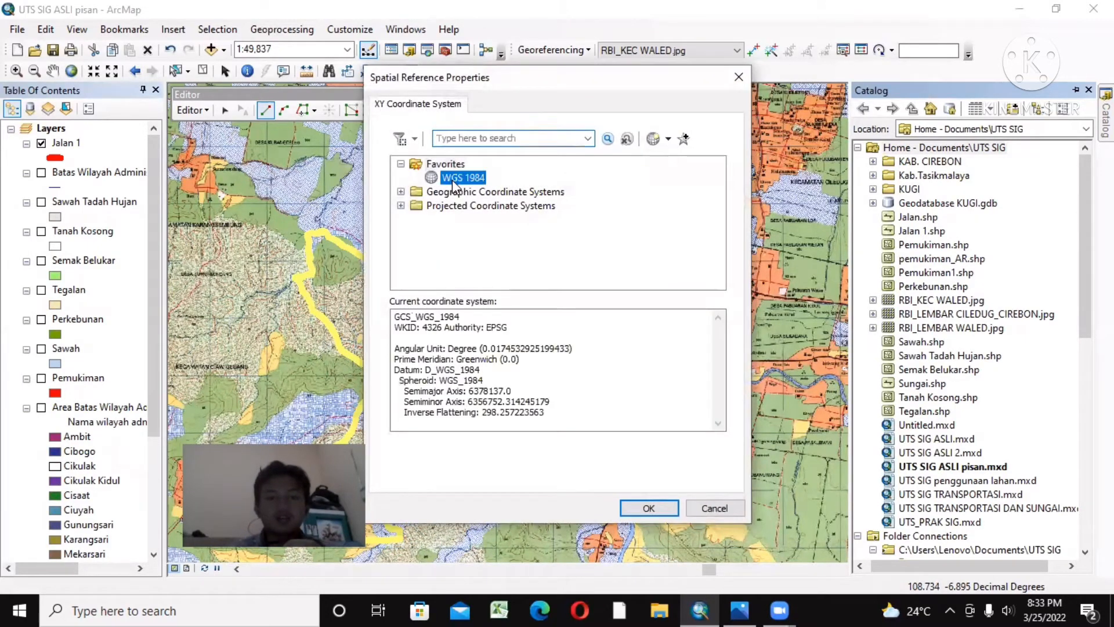
click(645, 509)
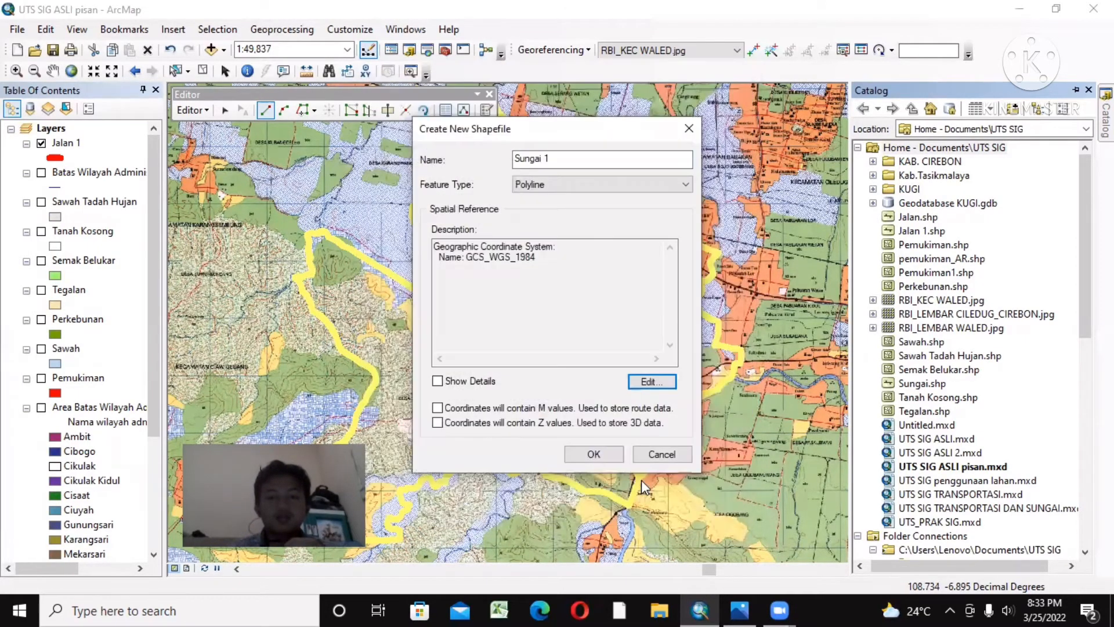
click(607, 455)
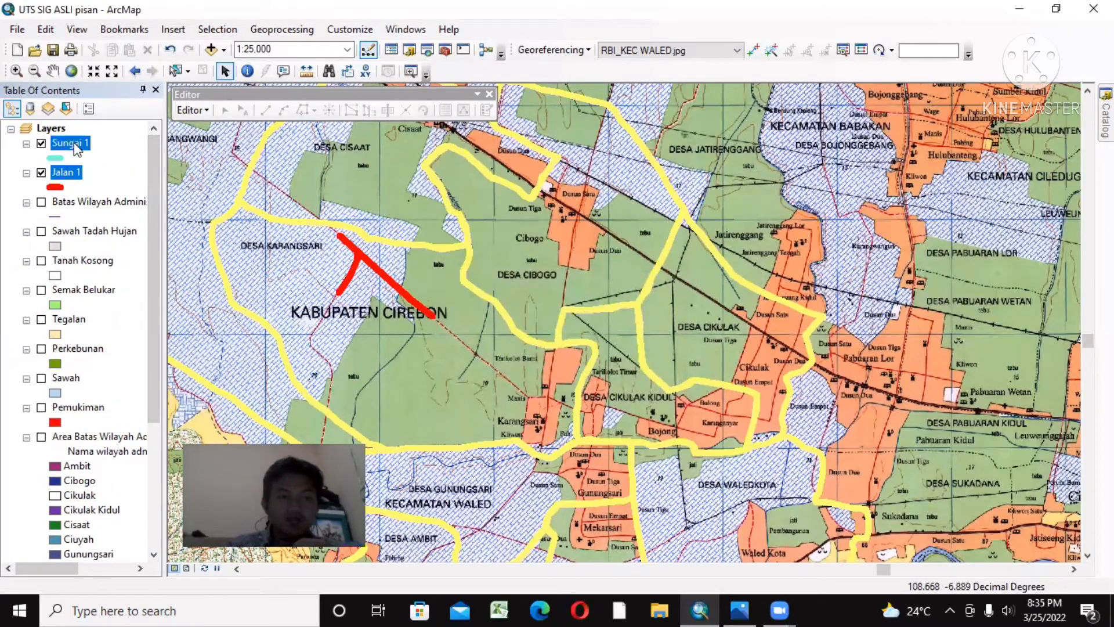
click(83, 144)
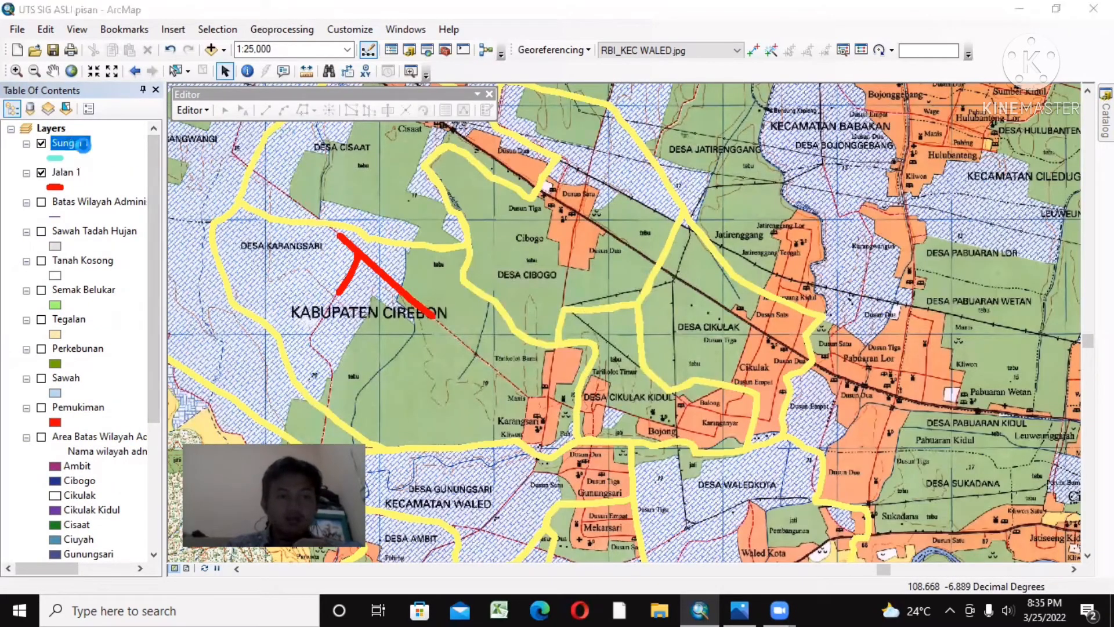
double_click(84, 146)
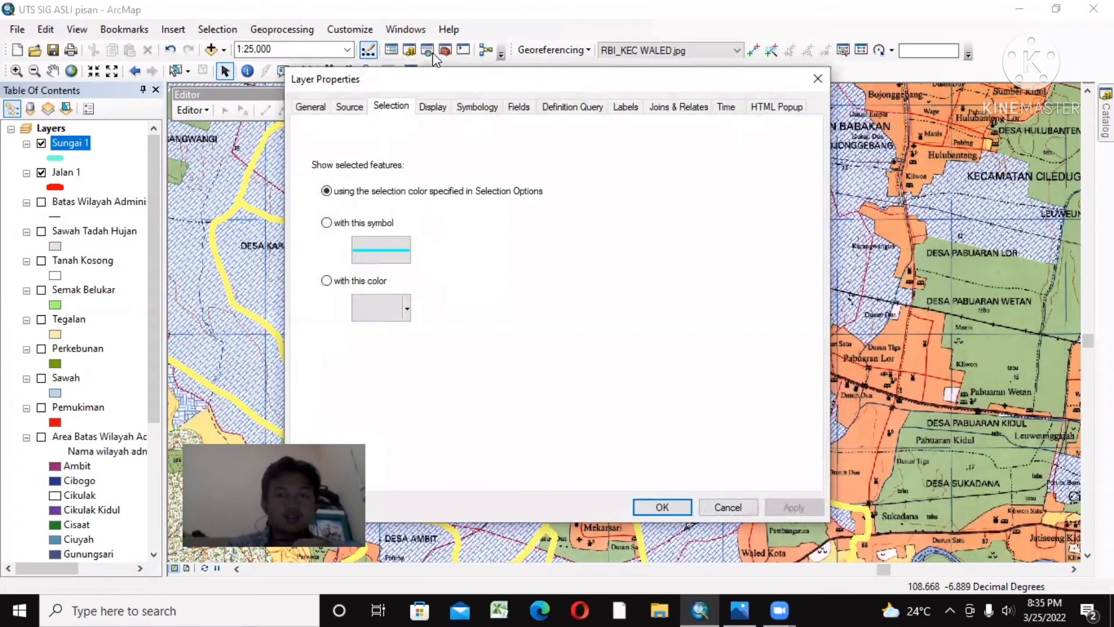
click(818, 81)
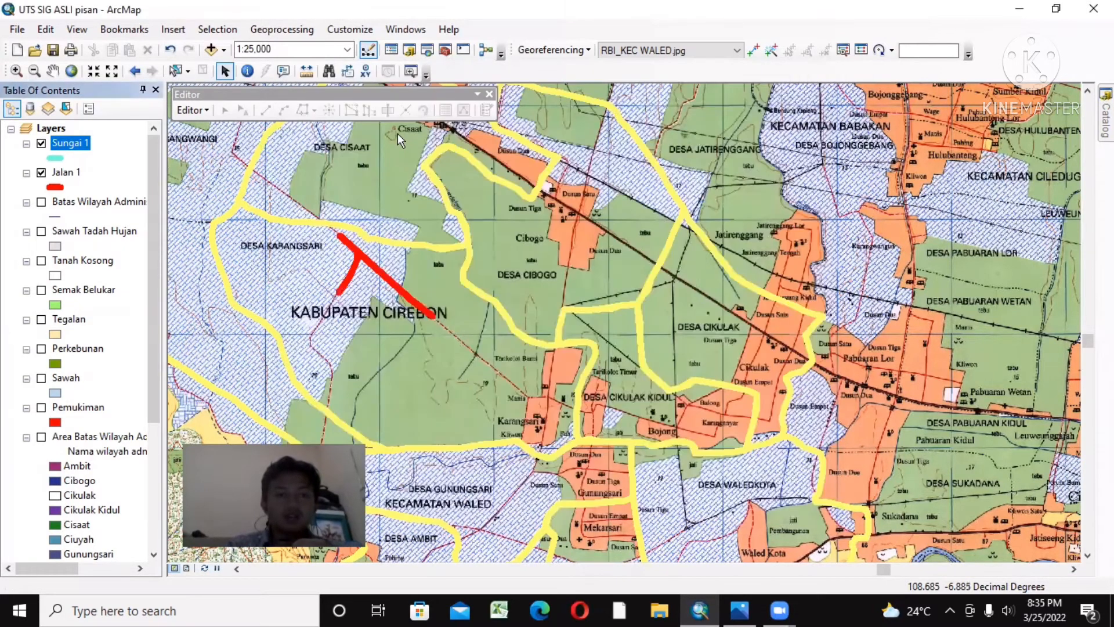
Step: Start an edit session on the Sungai 1 layer and choose its feature template for drawing lines
right_click(83, 145)
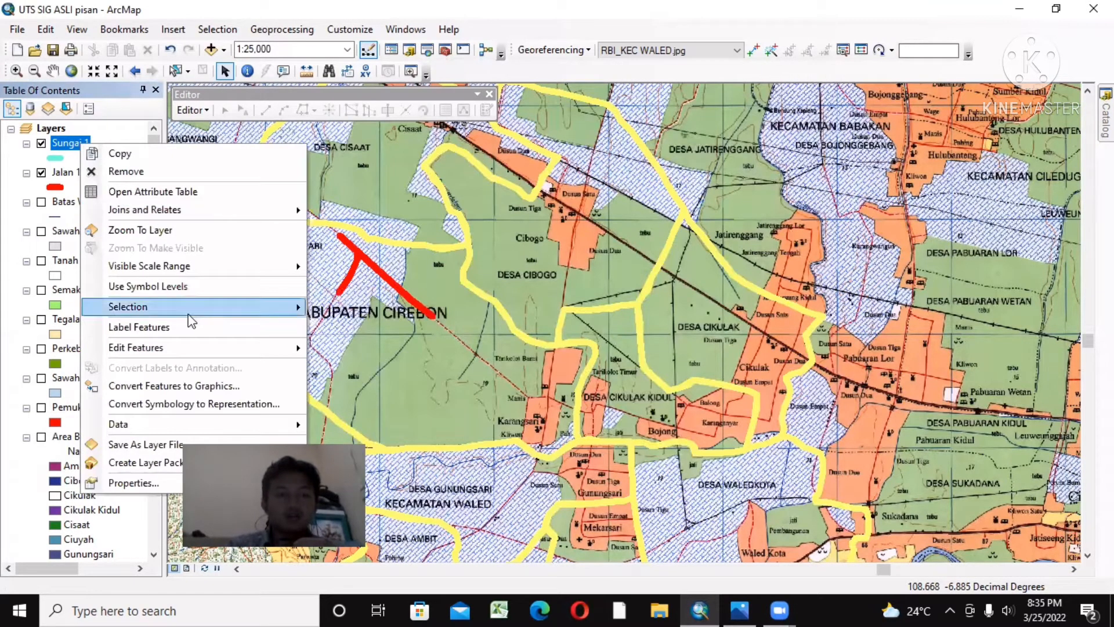
mouse_move(208, 350)
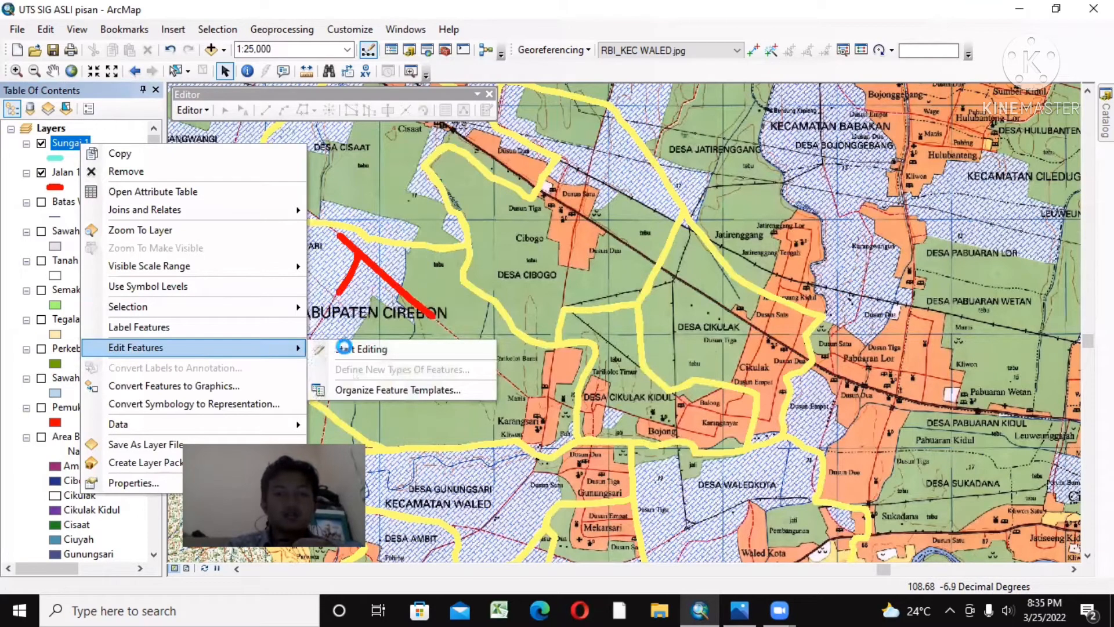
click(343, 348)
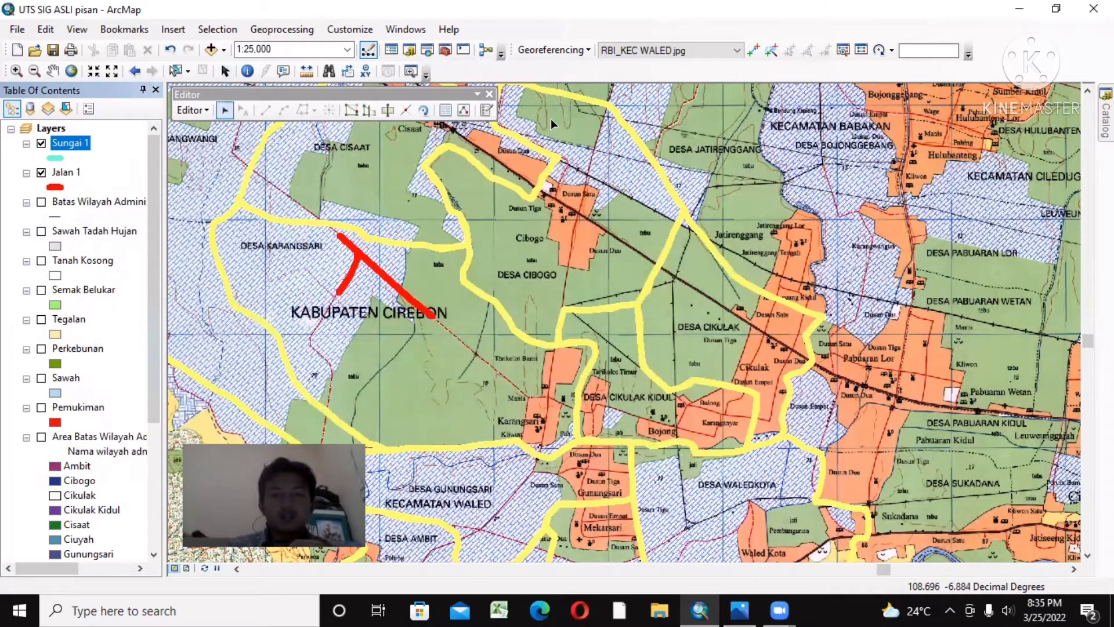
click(486, 111)
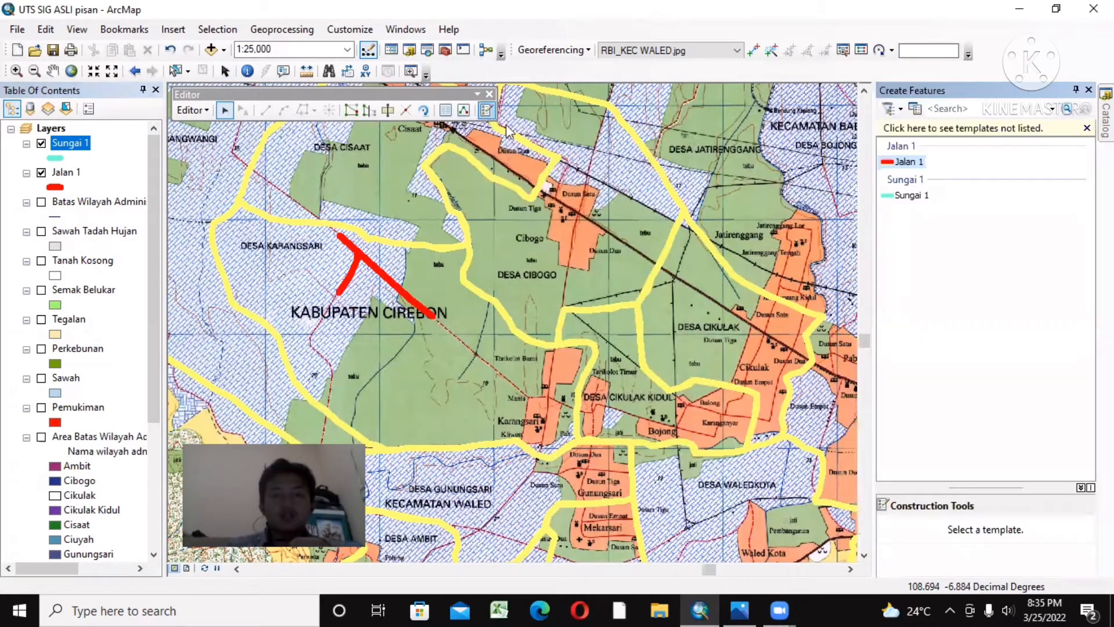
click(913, 196)
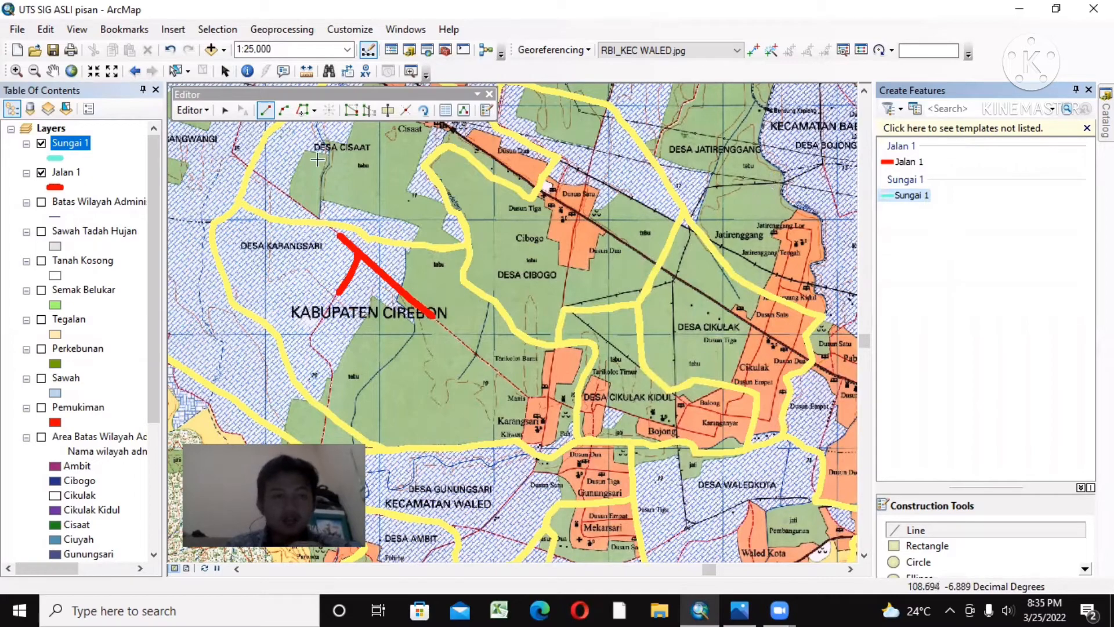
Step: Bring the Ci Sanggarung river near Waled Desa into view and hide the yellow-outlined Area Batas Wilayah Administrasi layer
click(50, 74)
drag(493, 354, 370, 178)
drag(552, 323, 549, 293)
drag(688, 396, 569, 167)
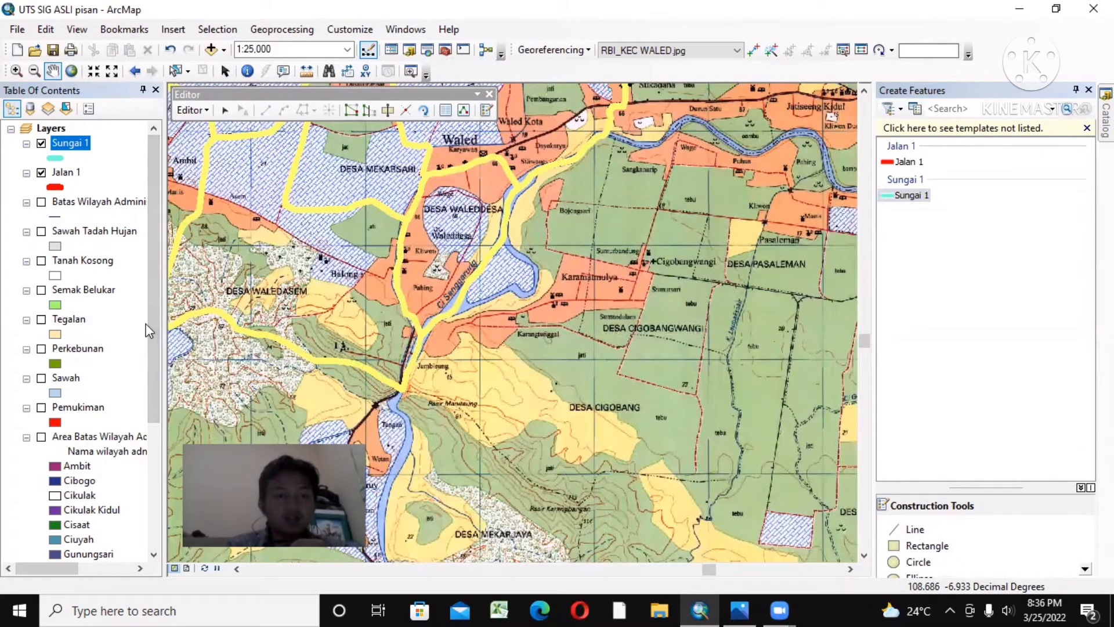
drag(151, 326, 126, 458)
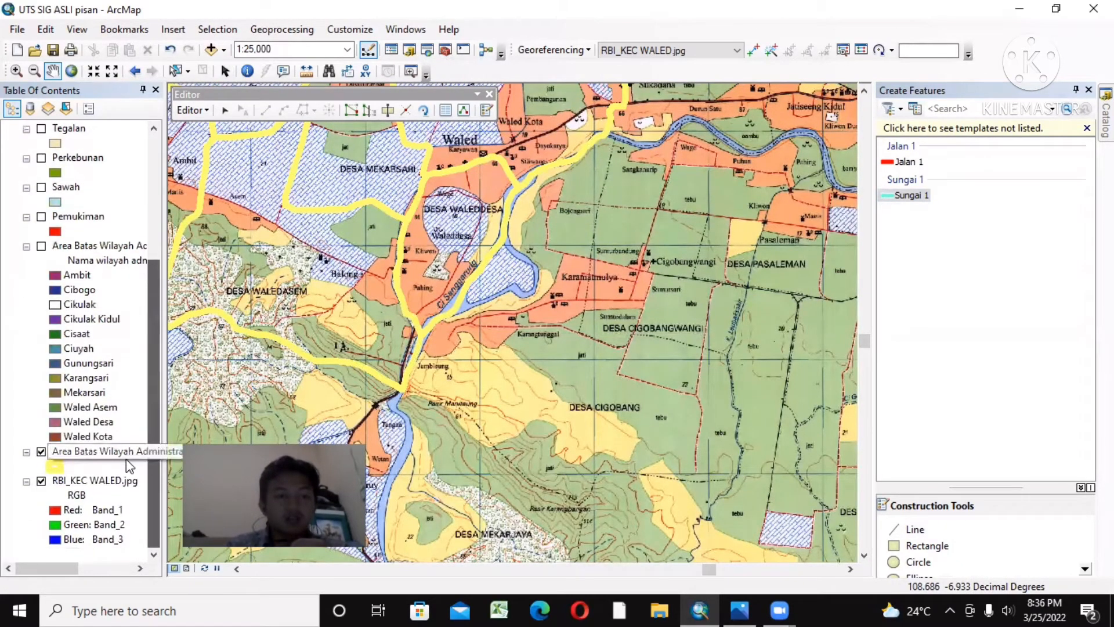
click(41, 452)
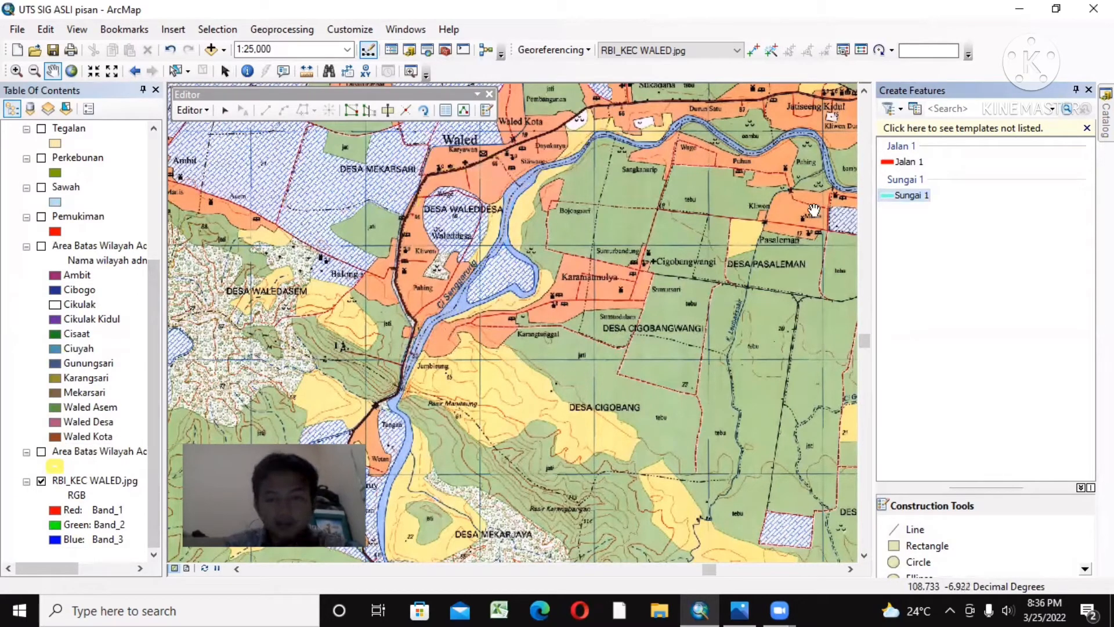
Step: Trace the Ci Sanggarung river as a Sungai 1 line from Jumbirang past Waled Desa up to just west of Sangkanurip
click(916, 197)
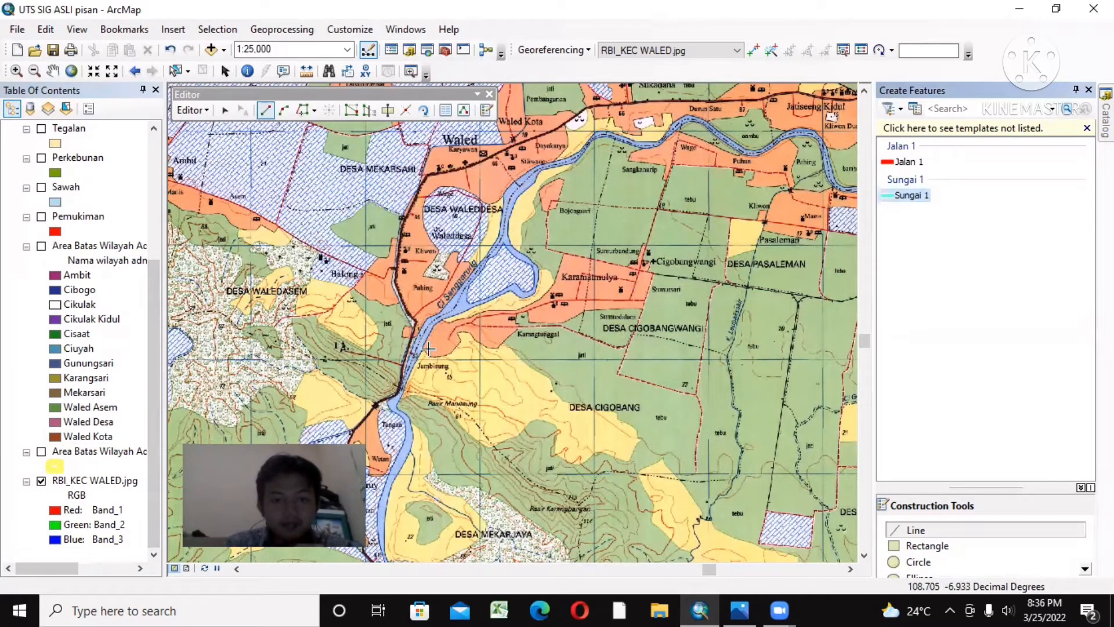
click(408, 370)
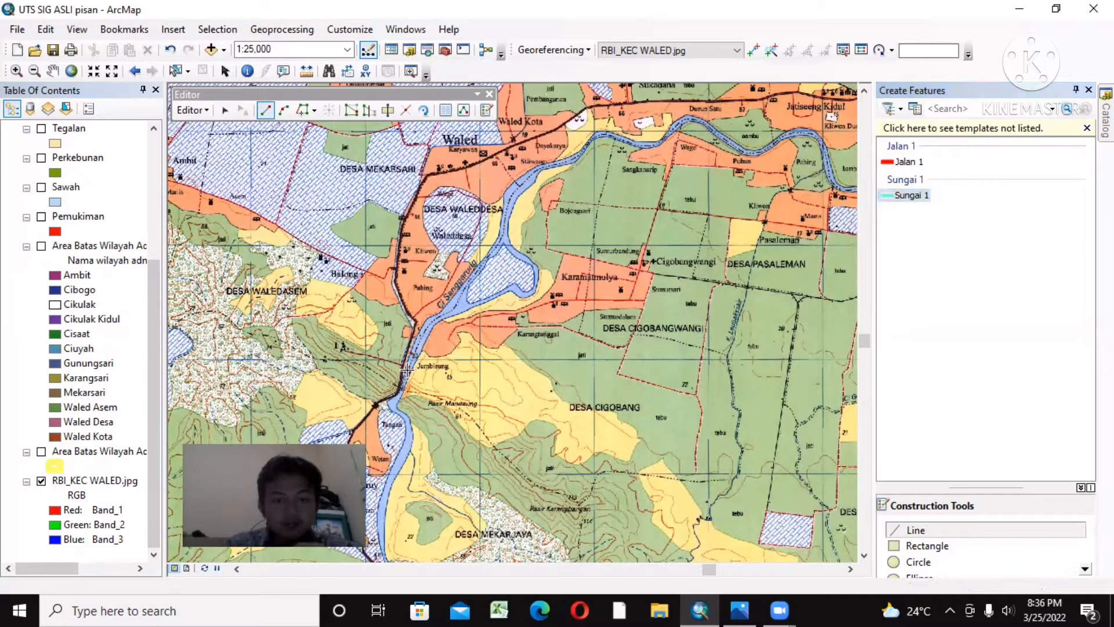
click(429, 321)
click(472, 282)
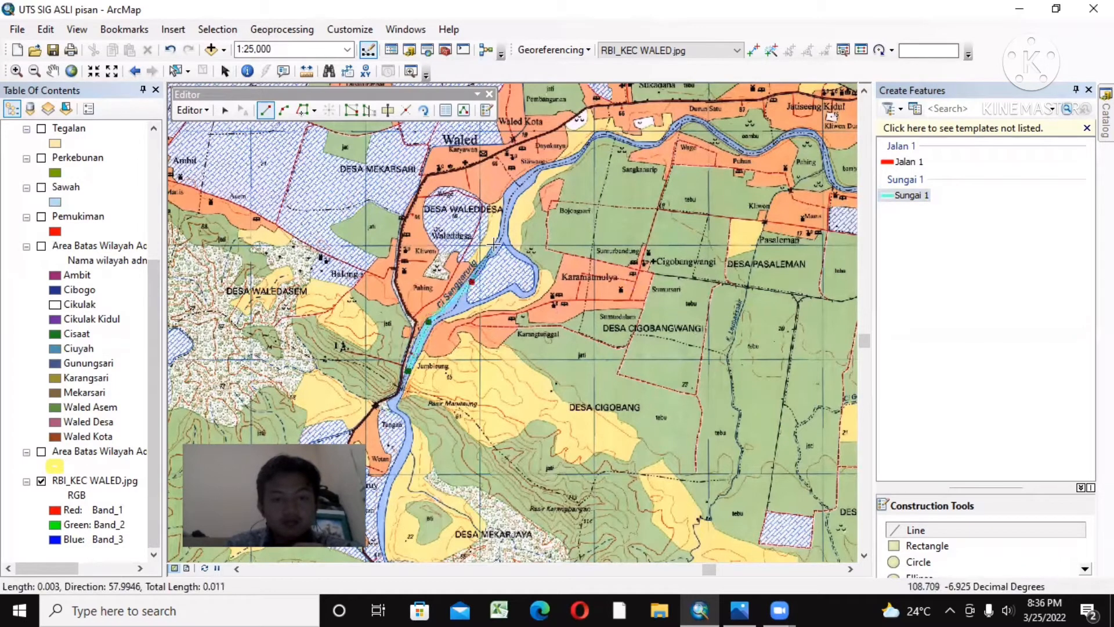
click(502, 235)
click(518, 186)
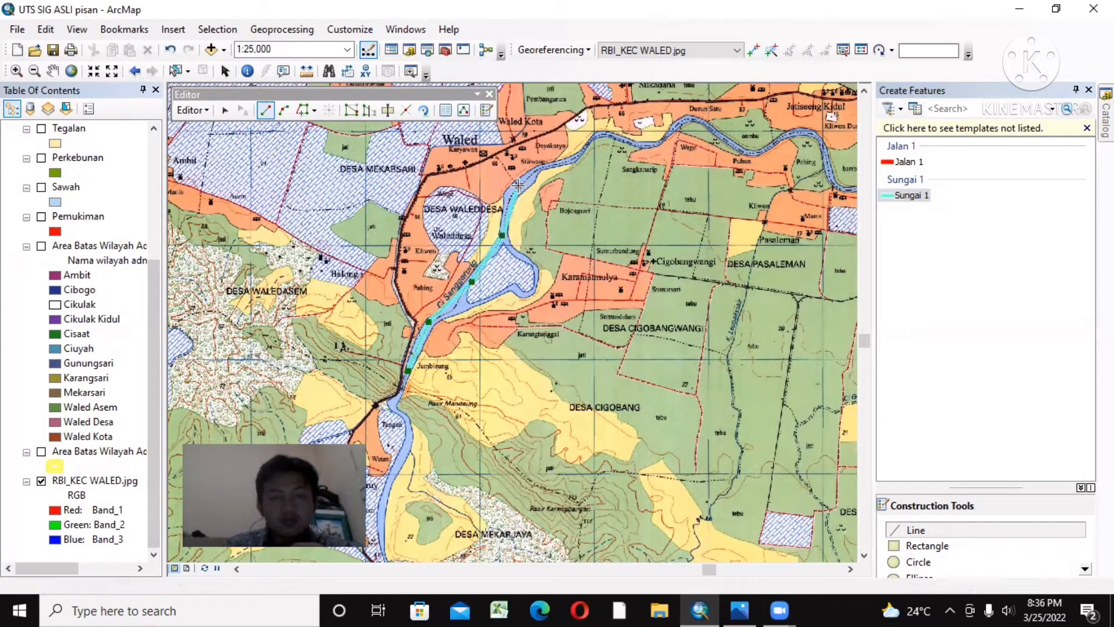
click(570, 158)
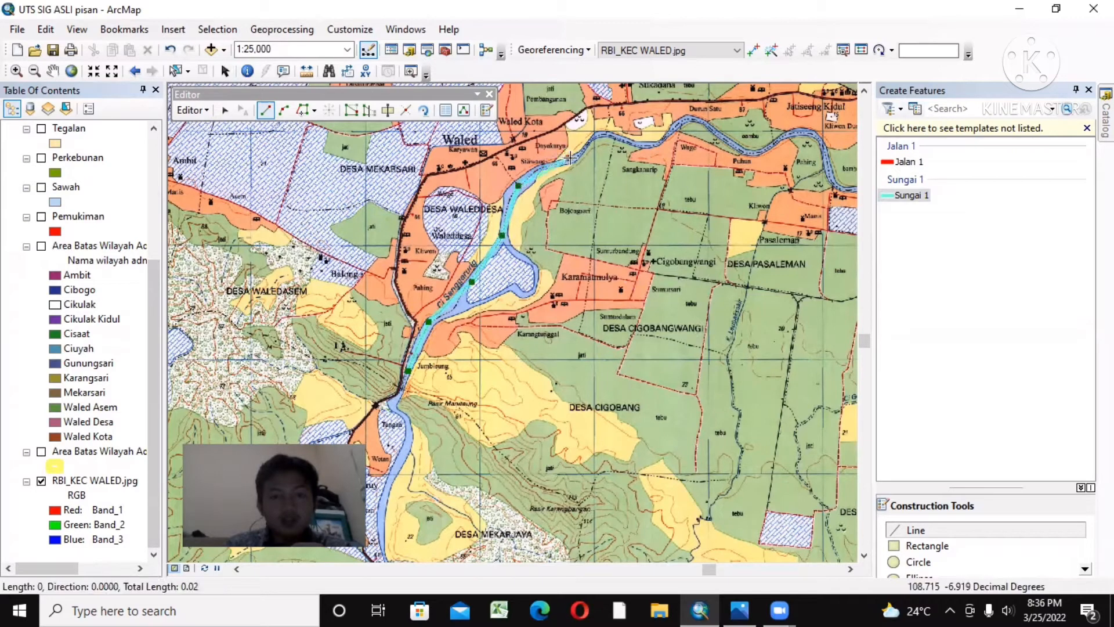
click(590, 135)
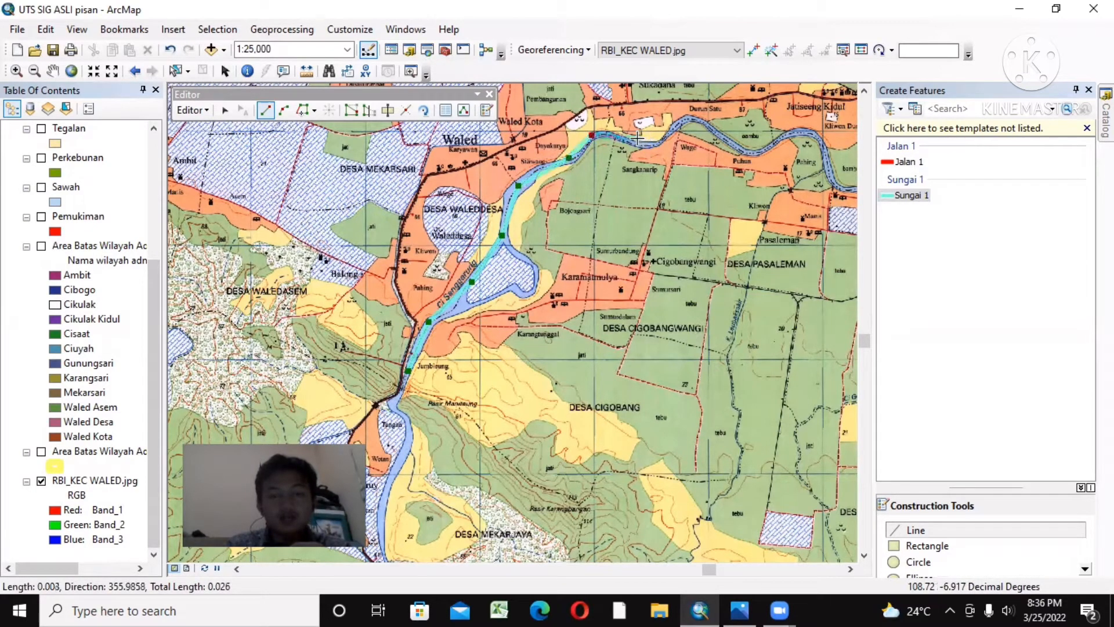
double_click(617, 138)
click(617, 138)
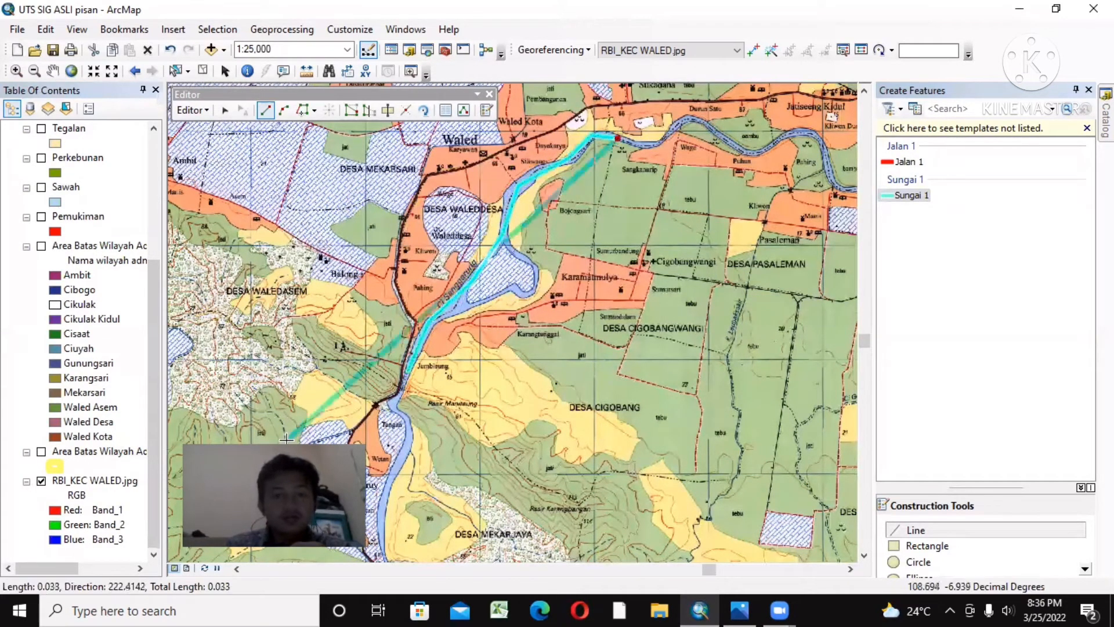
Step: Show the yellow-outlined Area Batas Wilayah Administrasi layer again over the traced river
click(41, 452)
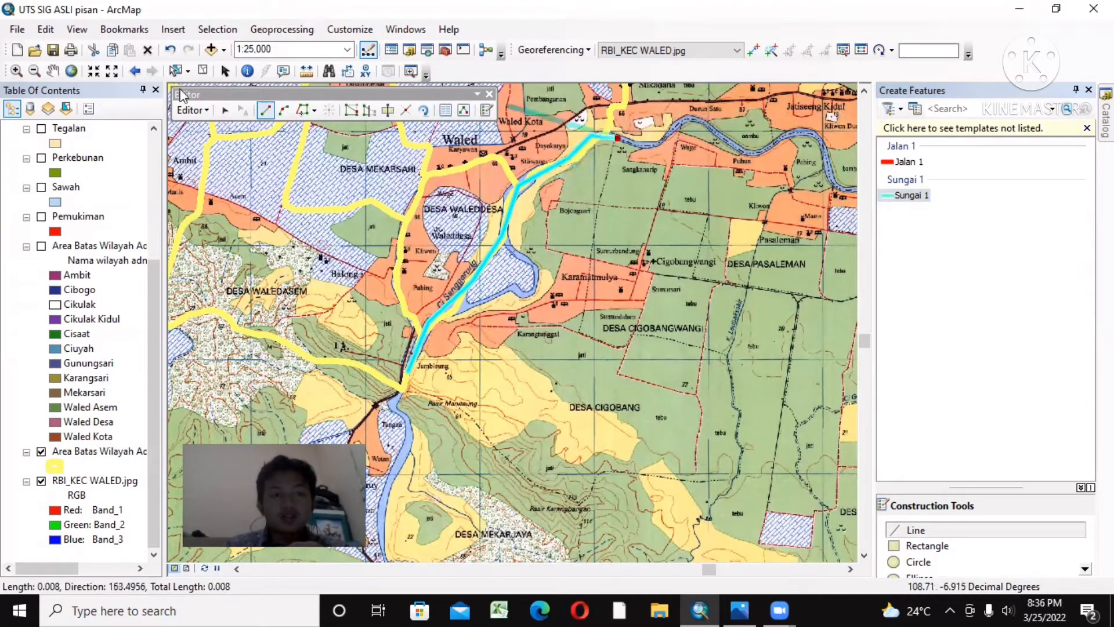
click(52, 70)
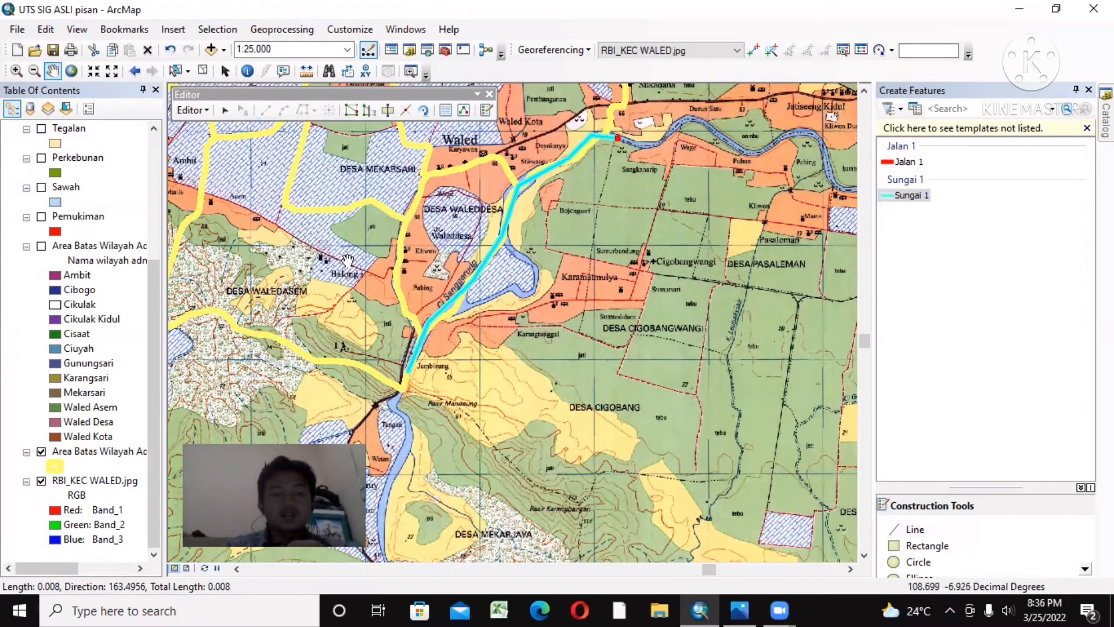
drag(348, 261, 419, 342)
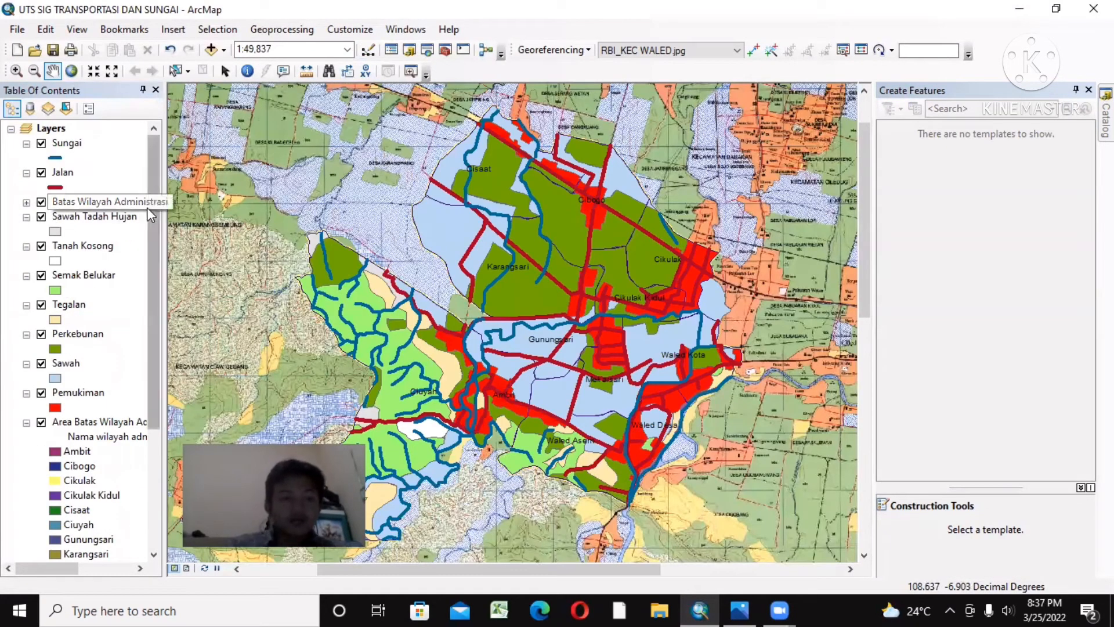
Step: Turn on the Area Batas Wilayah Administrasi layer with the coloured village areas in the completed map and review the layer list
click(41, 423)
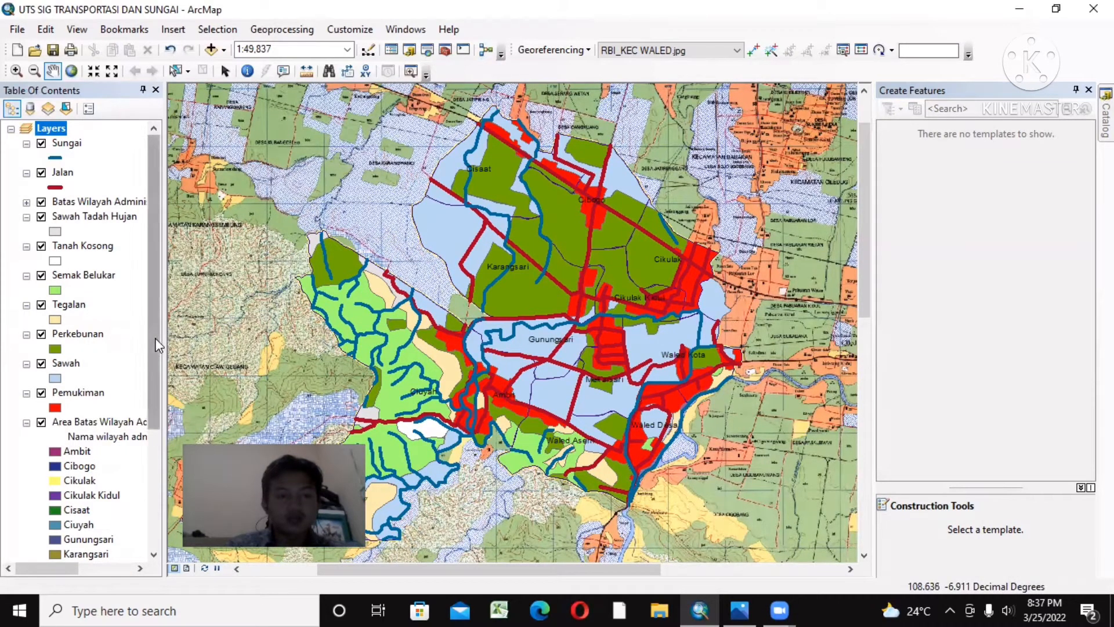
drag(158, 345, 144, 416)
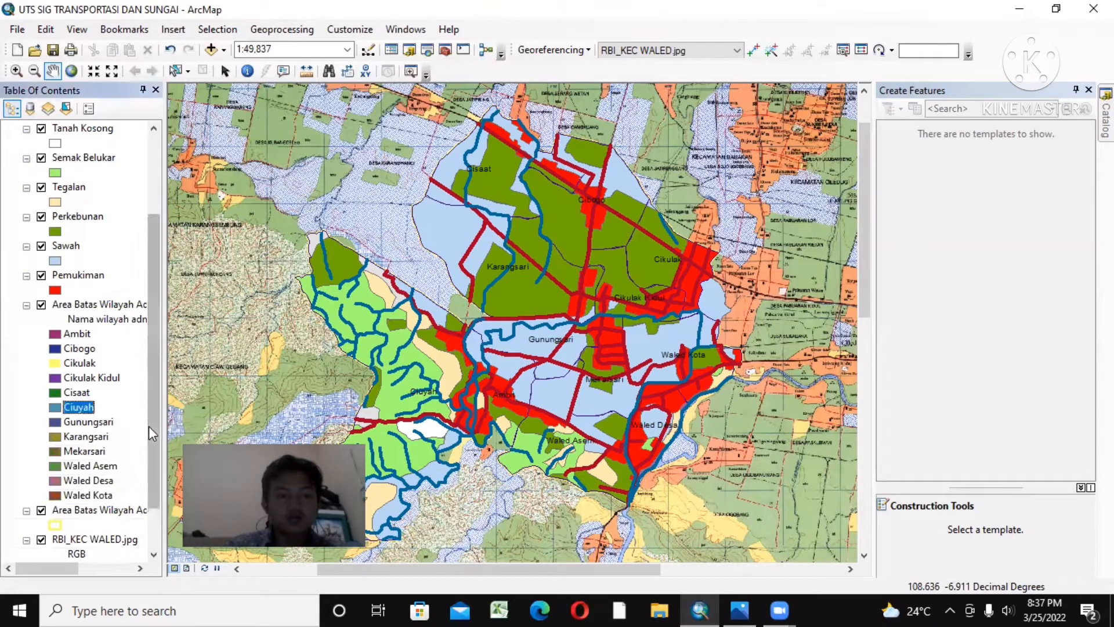
drag(152, 421, 149, 462)
drag(150, 422, 148, 225)
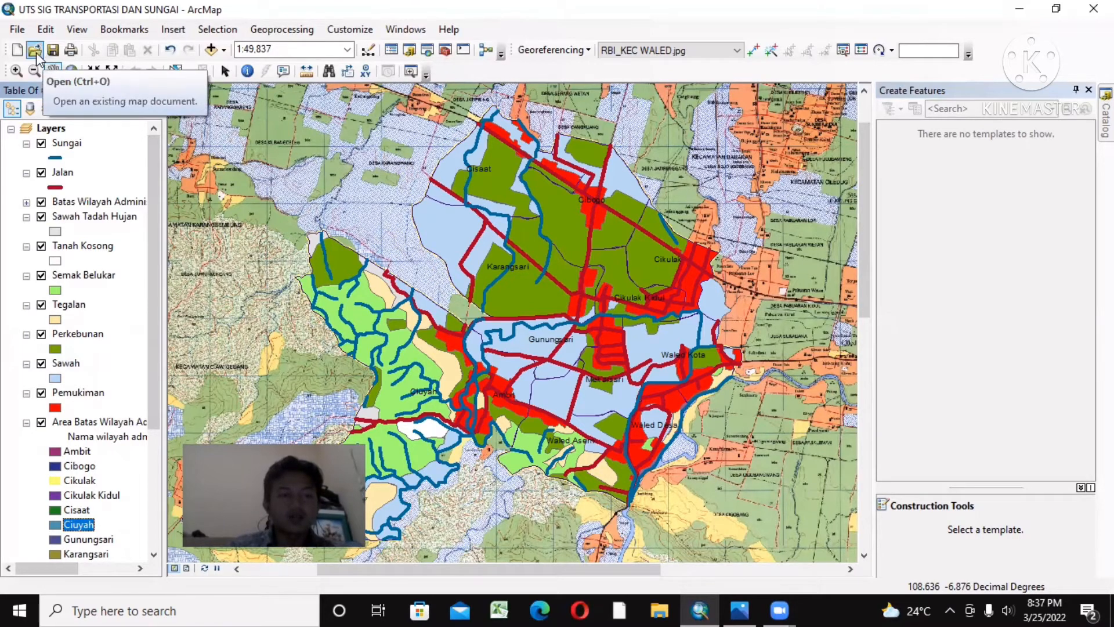
Step: Save a copy of the map document in the UTS SIG folder as UTS SIG SELESAI
click(17, 29)
click(74, 108)
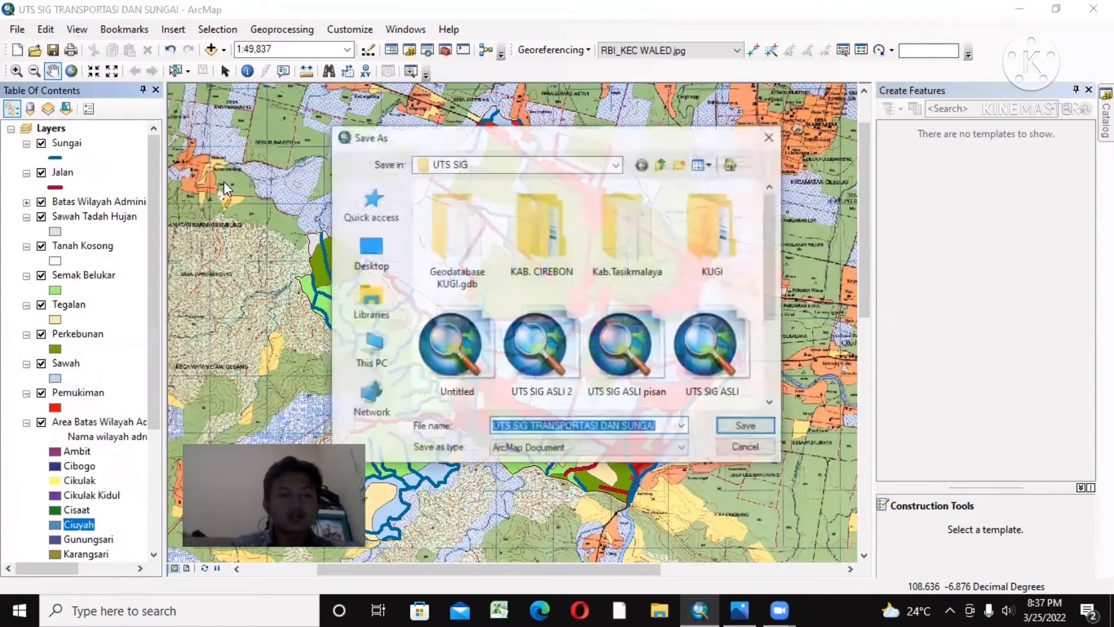
click(667, 426)
key(BackSpace)
key(BackSpace)
key(BackSpace)
key(BackSpace)
key(BackSpace)
key(BackSpace)
key(BackSpace)
key(BackSpace)
key(BackSpace)
key(BackSpace)
key(BackSpace)
key(BackSpace)
key(BackSpace)
key(BackSpace)
key(BackSpace)
key(BackSpace)
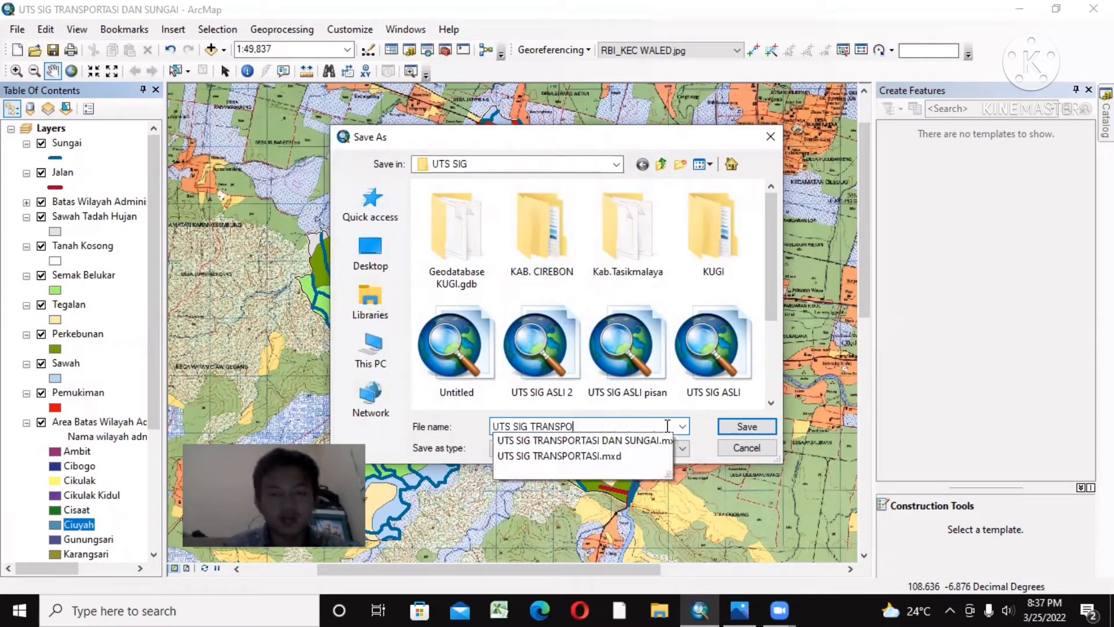
key(BackSpace)
key(BackSpace)
key(BackSpace)
key(BackSpace)
key(BackSpace)
key(BackSpace)
key(BackSpace)
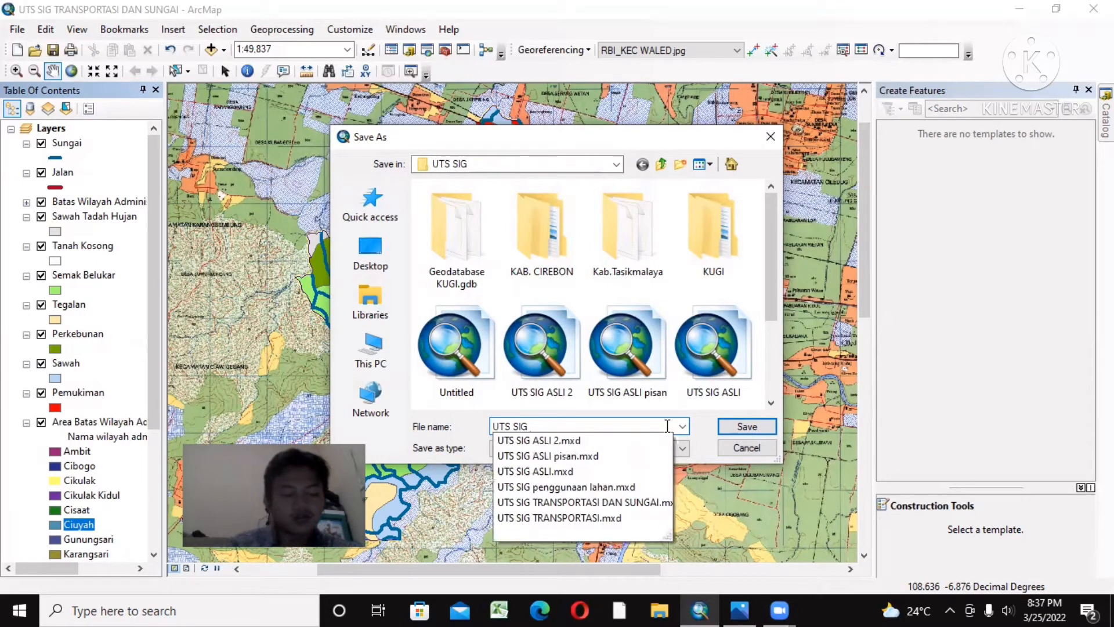
text(SELESAI)
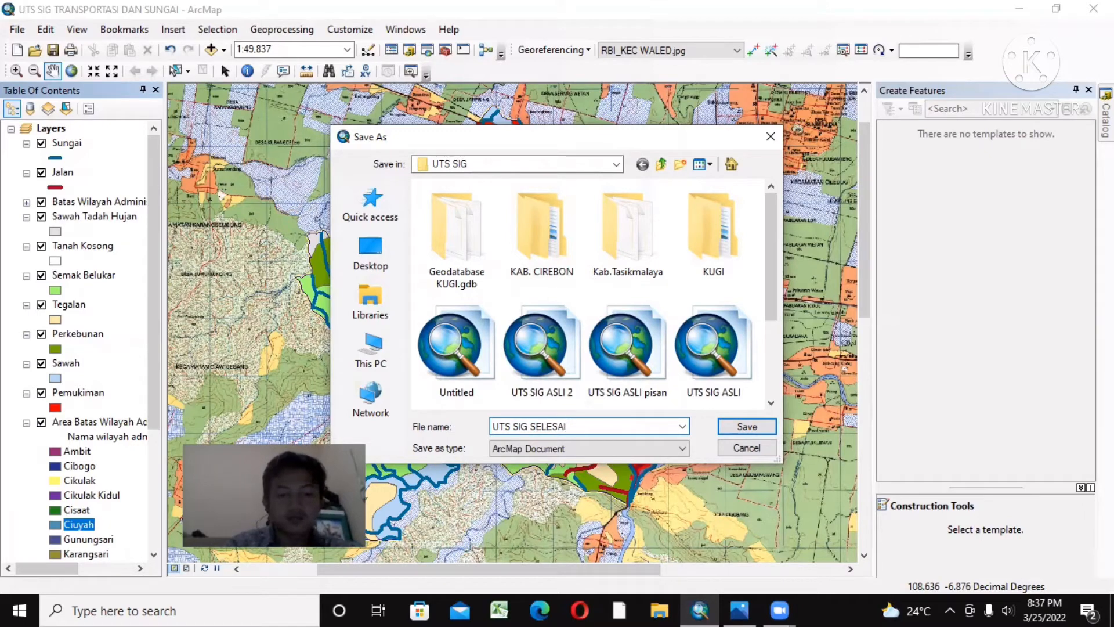
click(746, 426)
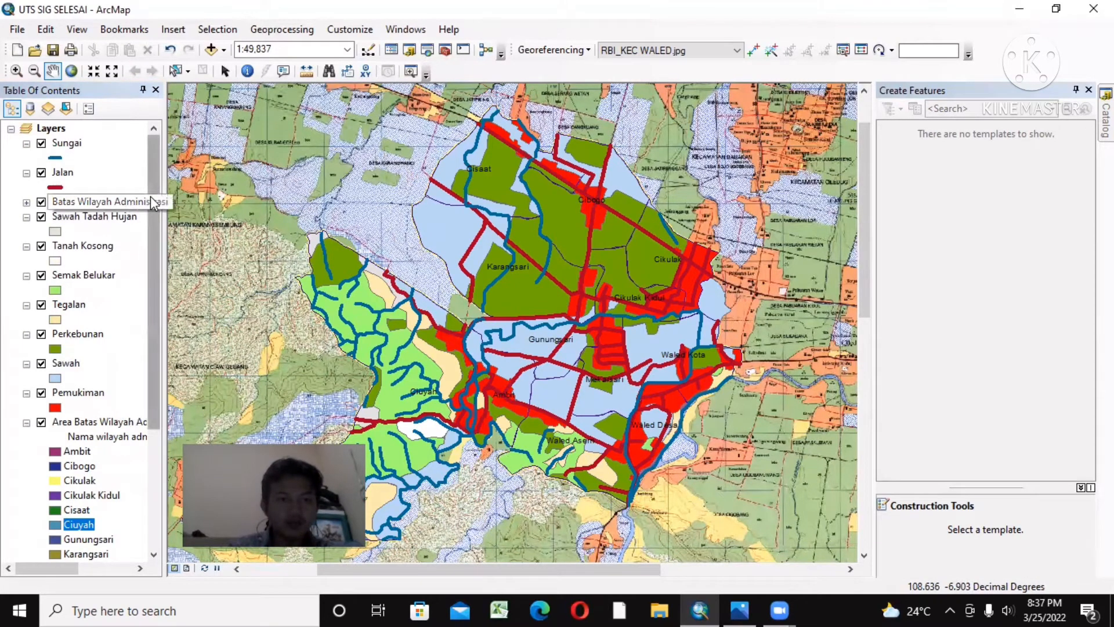
scroll(148, 291, down, 3)
scroll(148, 172, up, 3)
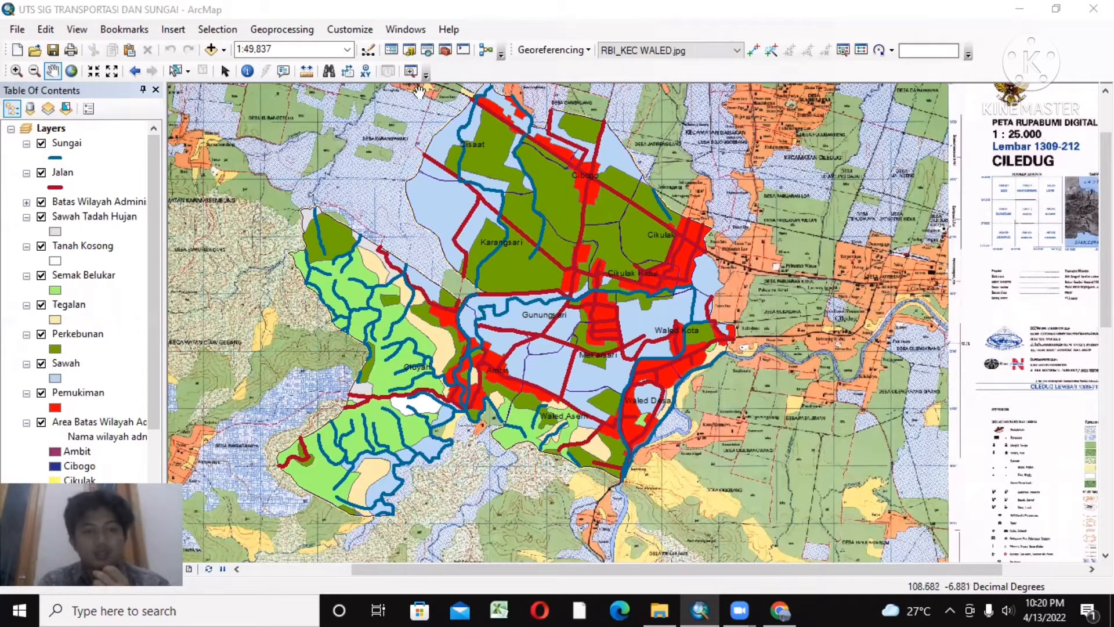
Step: Hide the Sungai, Jalan, Tanah Kosong and Sawah Tadah Hujan layers in the UTS SIG TRANSPORTASI DAN SUNGAI map
click(42, 144)
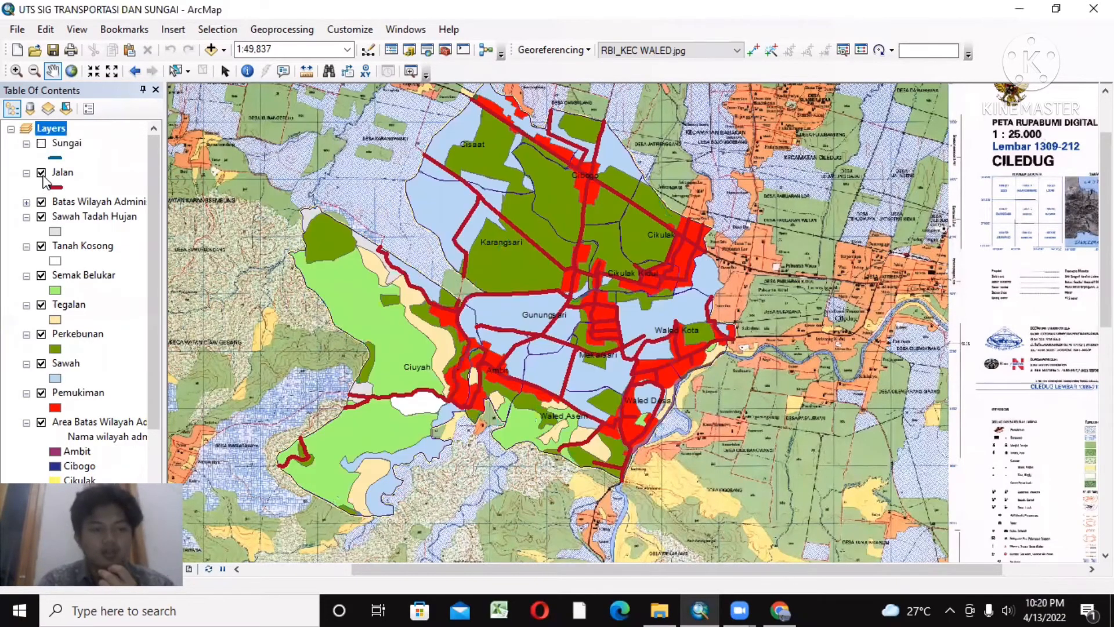
click(41, 172)
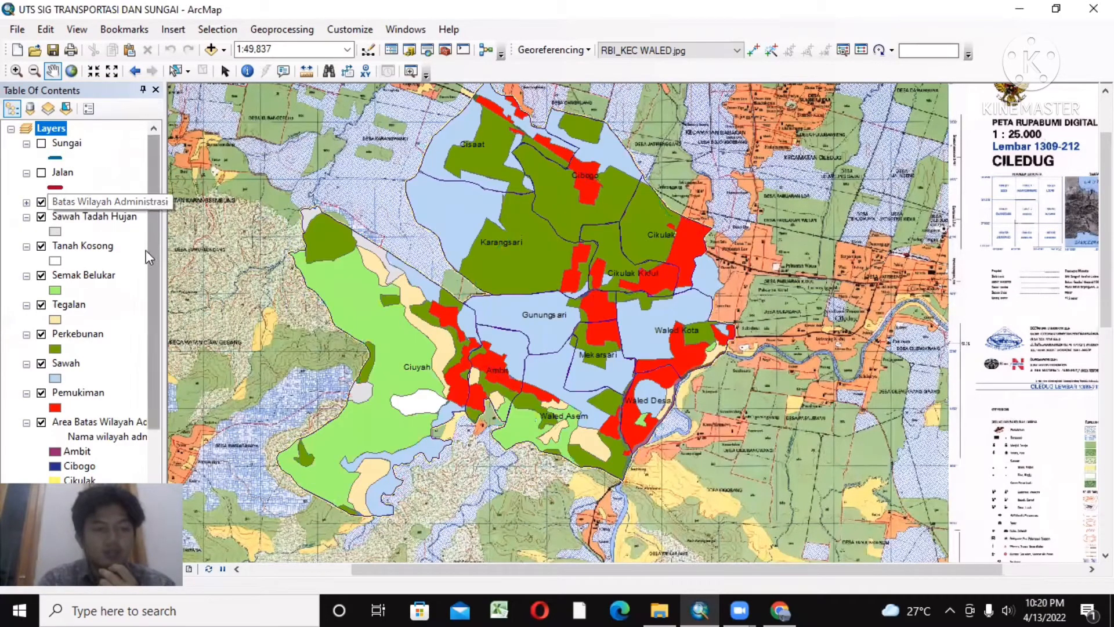
drag(155, 246, 147, 297)
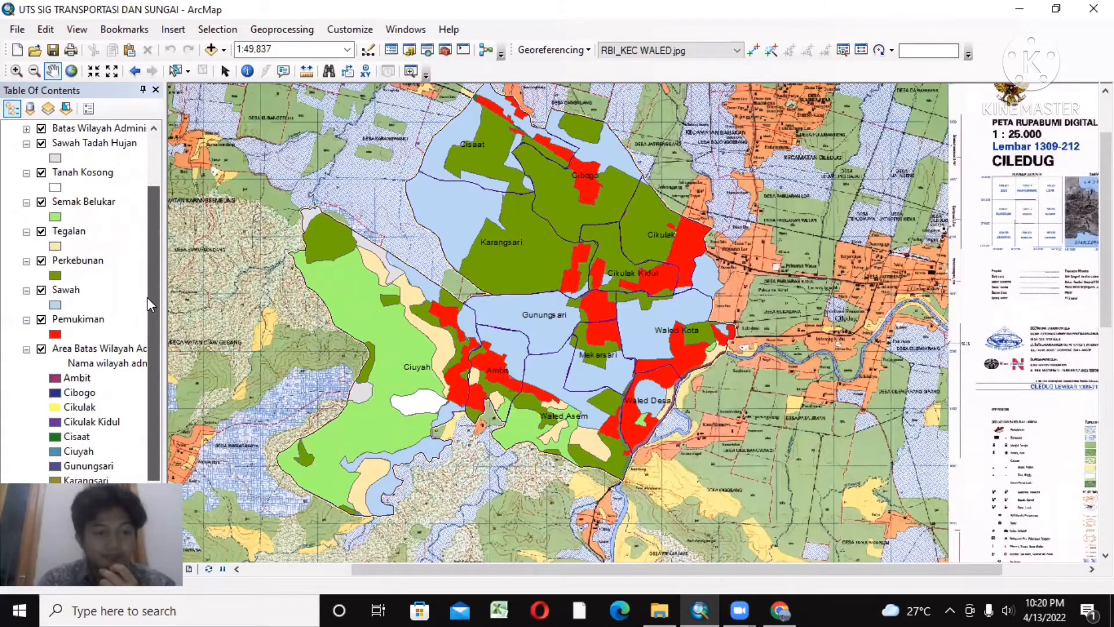
click(42, 173)
click(42, 144)
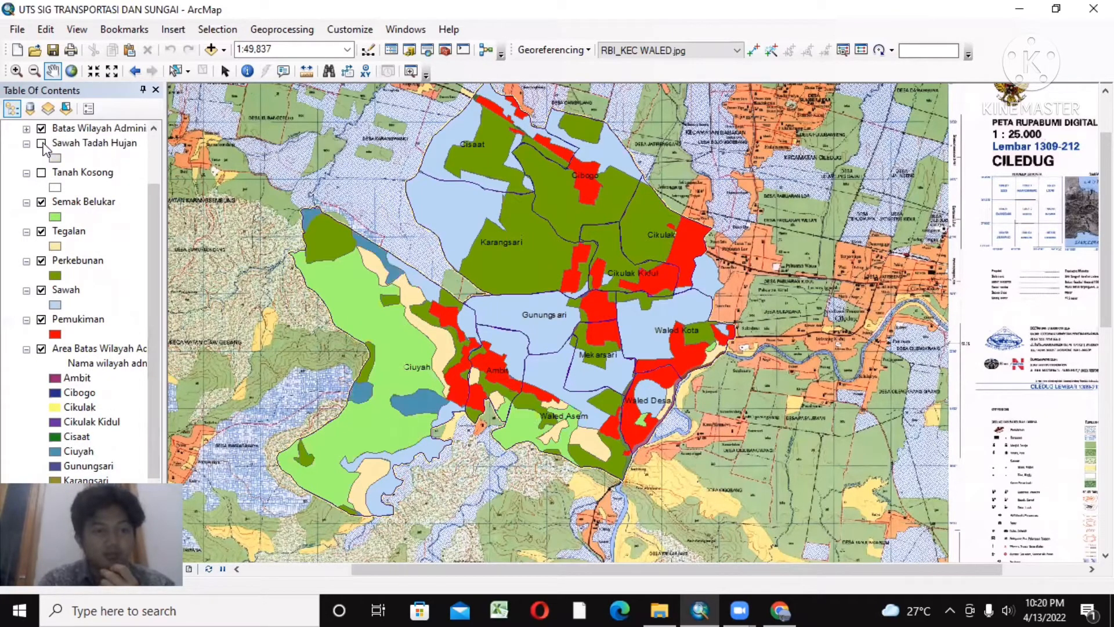
Step: Hide the Semak Belukar, Tegalan, Perkebunan, Sawah and Pemukiman layers and the coloured village Area Batas Wilayah Administrasi layer
click(41, 203)
click(41, 232)
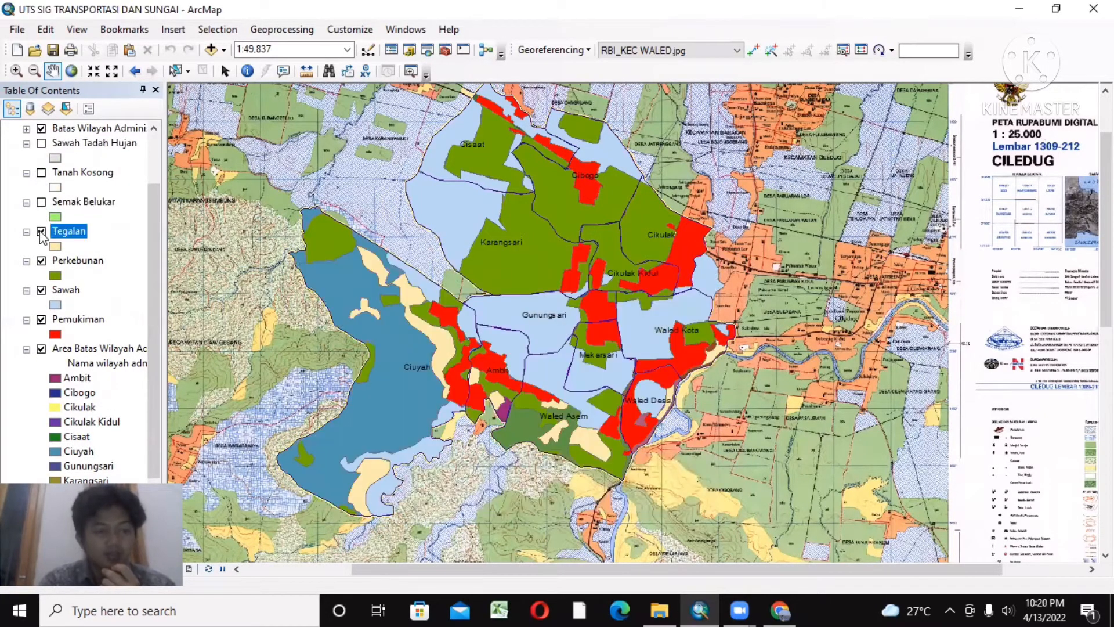
click(41, 262)
click(41, 290)
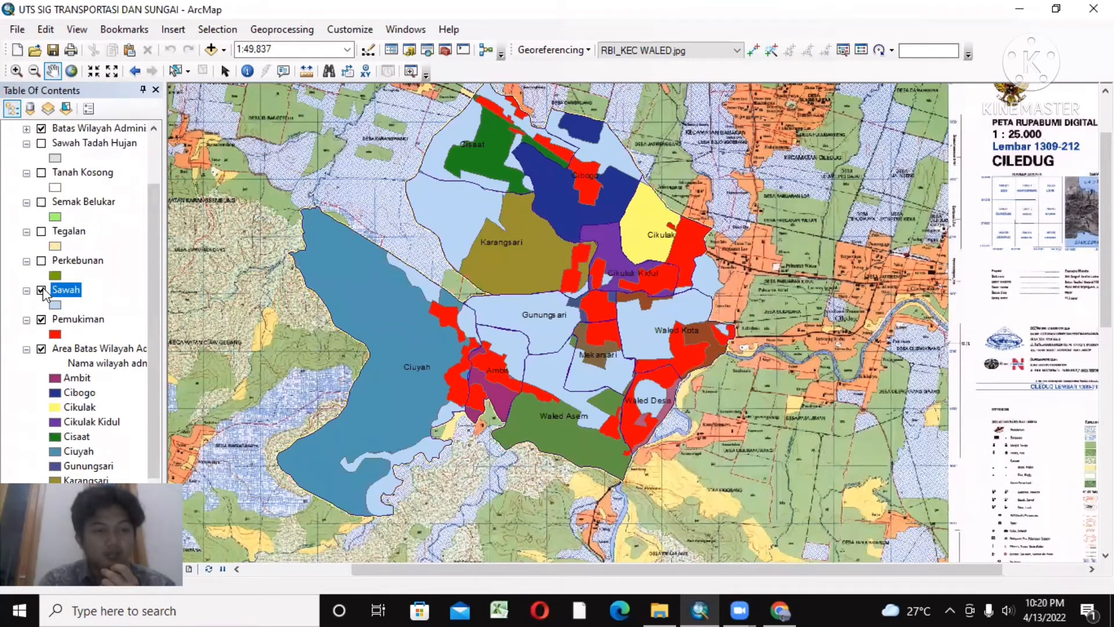
click(41, 320)
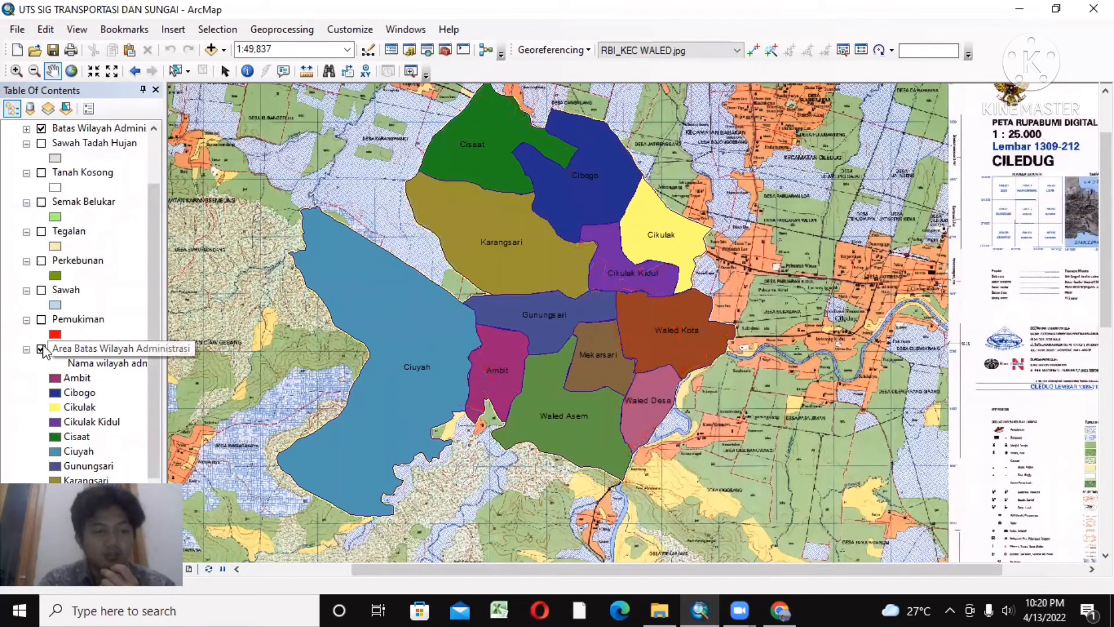
click(41, 349)
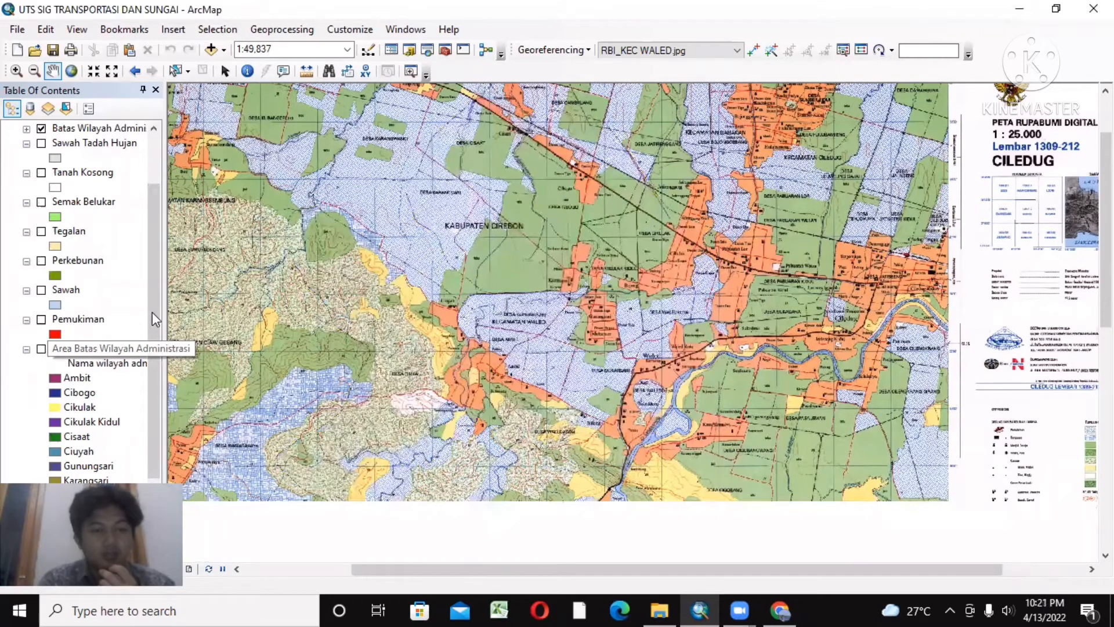
Step: Set the outline width of the hollow yellow Area Batas Wilayah Administrasi layer above the RBI_KEC WALED image to 7
scroll(149, 352, down, 3)
scroll(151, 358, up, 1)
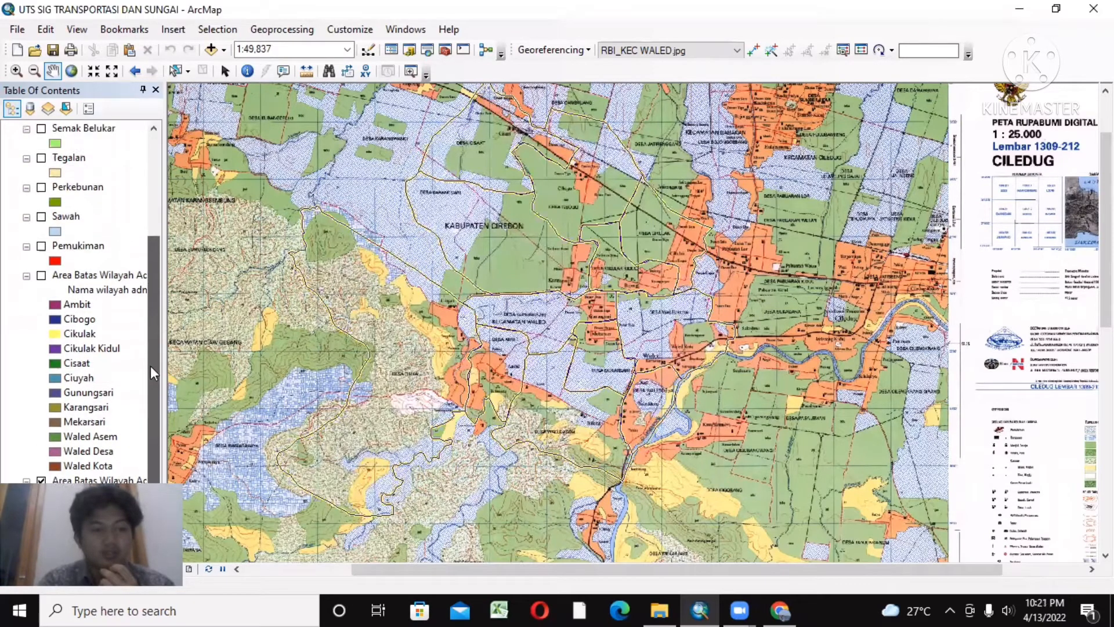
scroll(151, 371, down, 1)
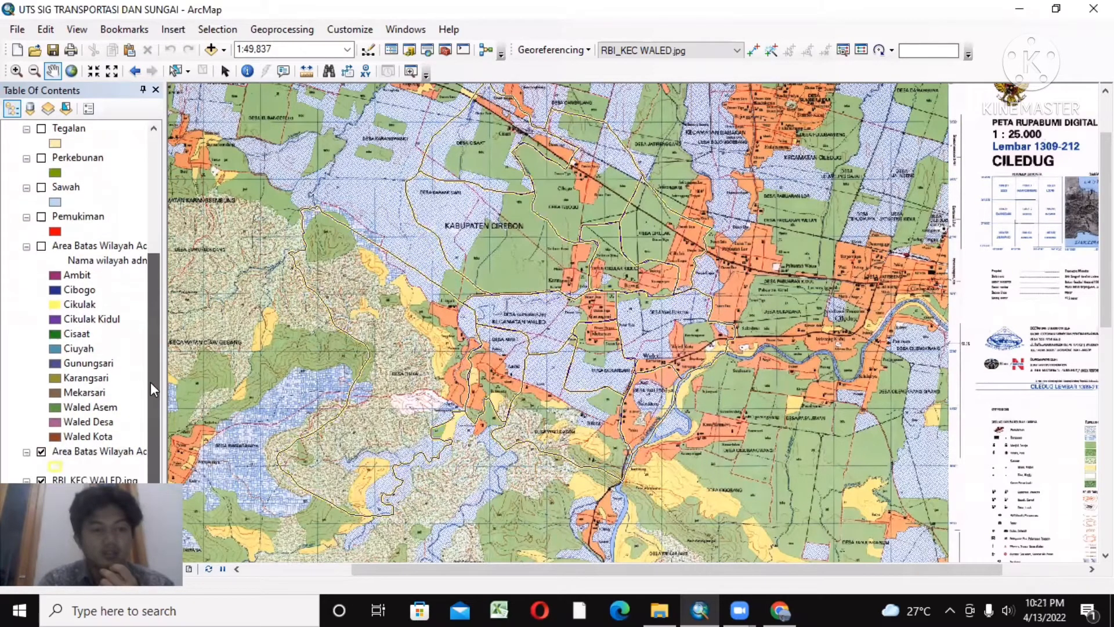
click(54, 460)
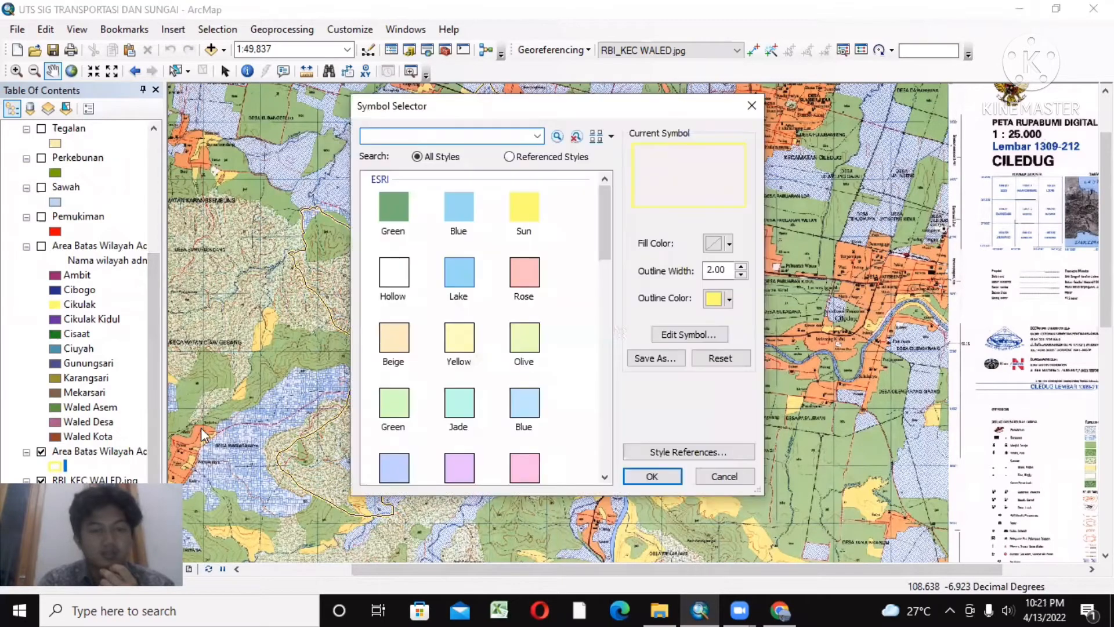
click(741, 266)
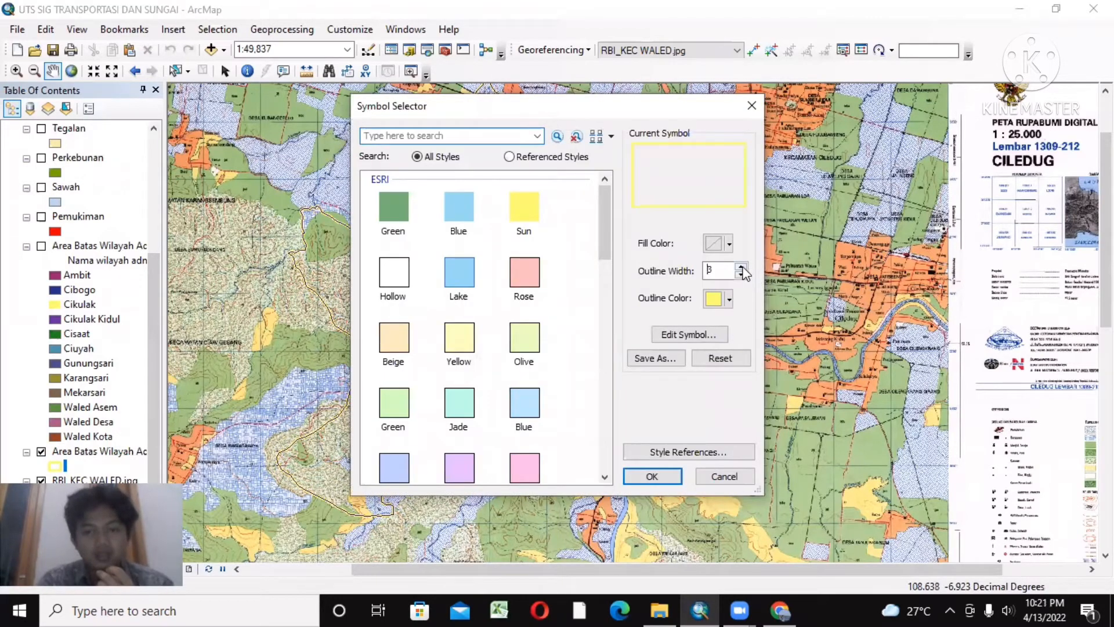
click(742, 266)
click(741, 266)
click(742, 266)
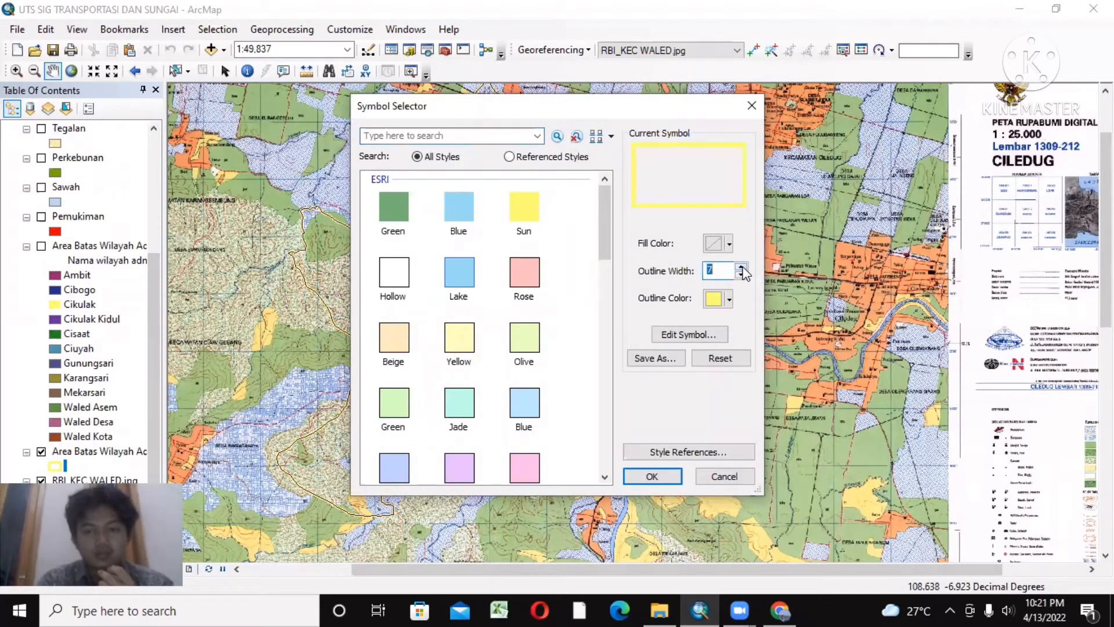
click(652, 476)
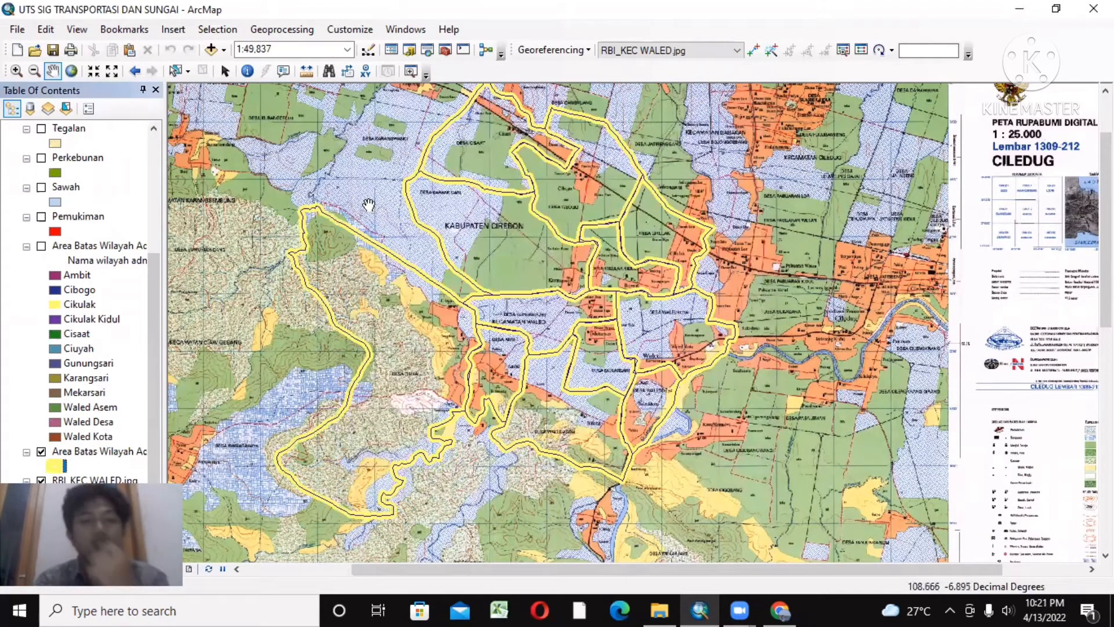
Step: Examine the village boundary lines and the building symbols on the base map around Desa Cisaat at close range
click(18, 71)
click(503, 134)
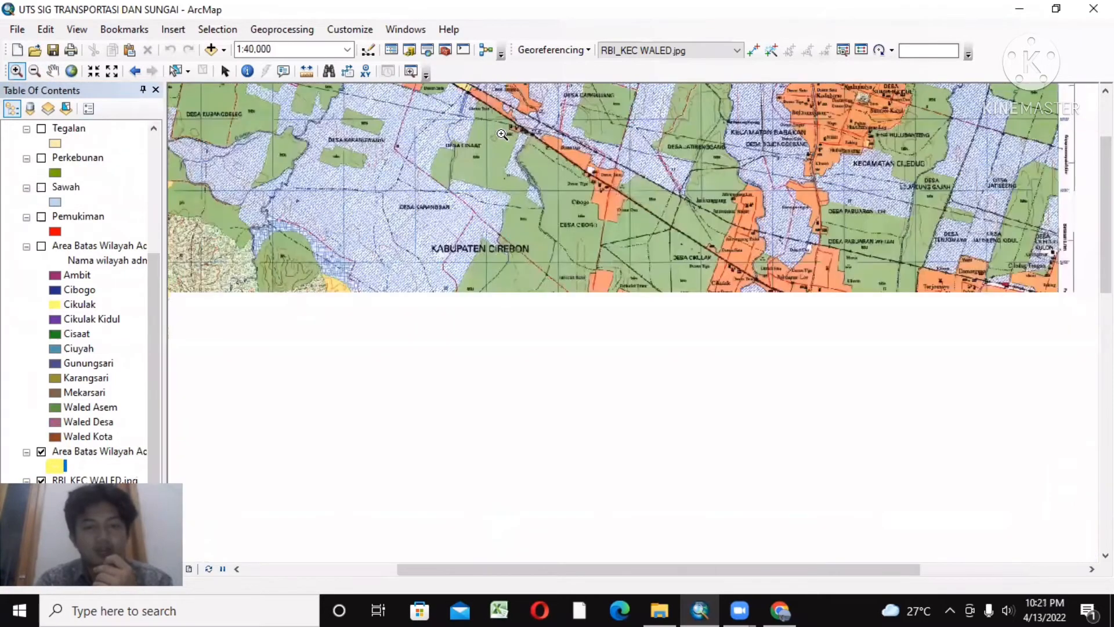
click(502, 134)
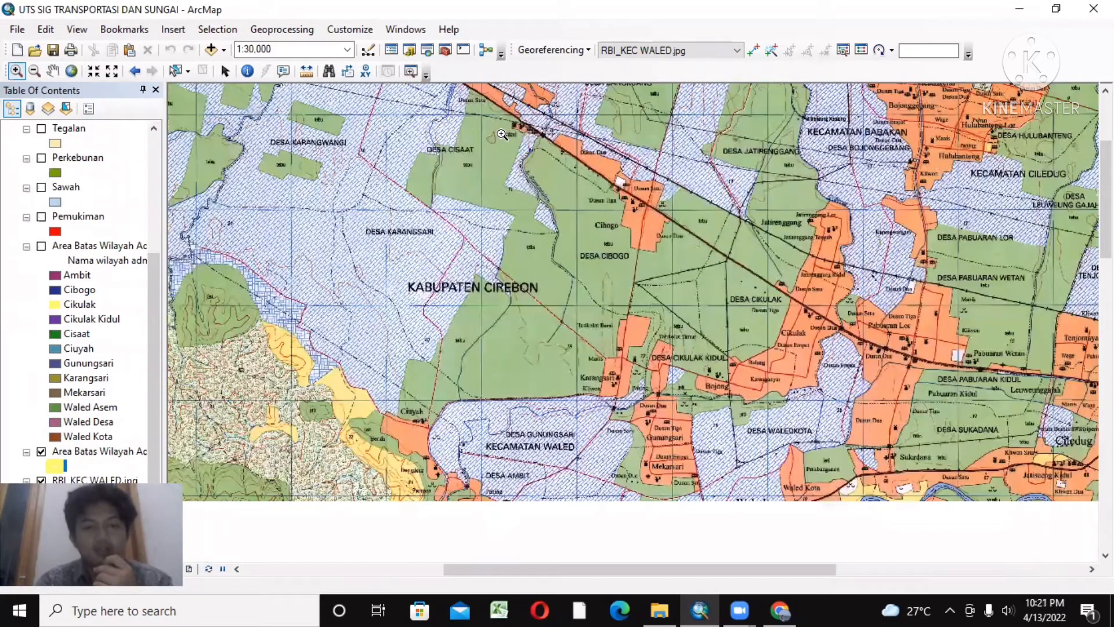
click(503, 134)
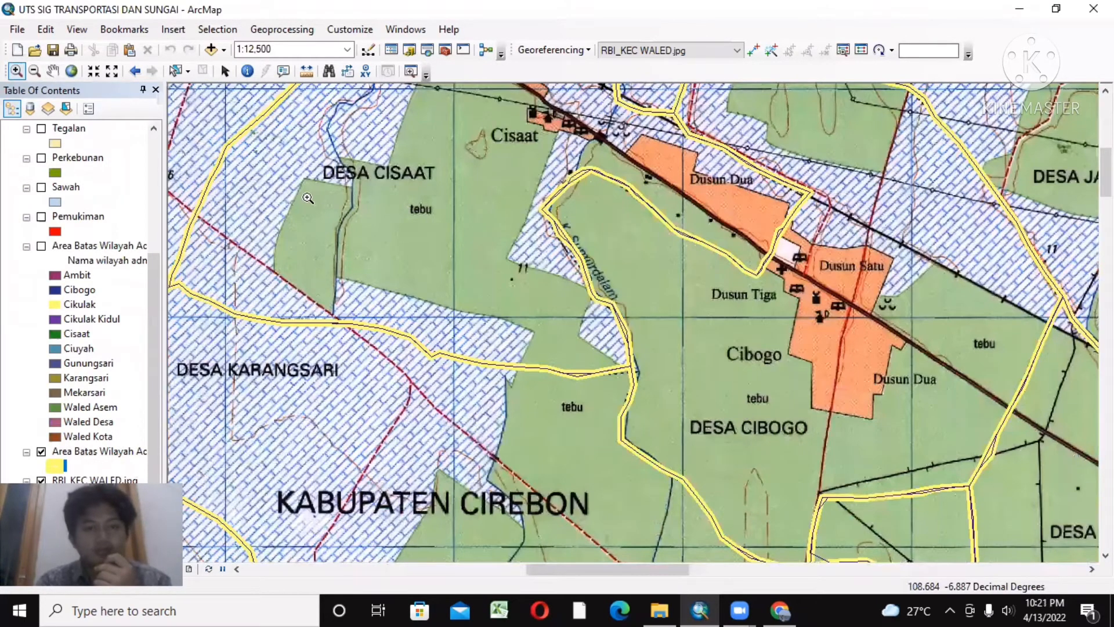
drag(308, 198, 545, 362)
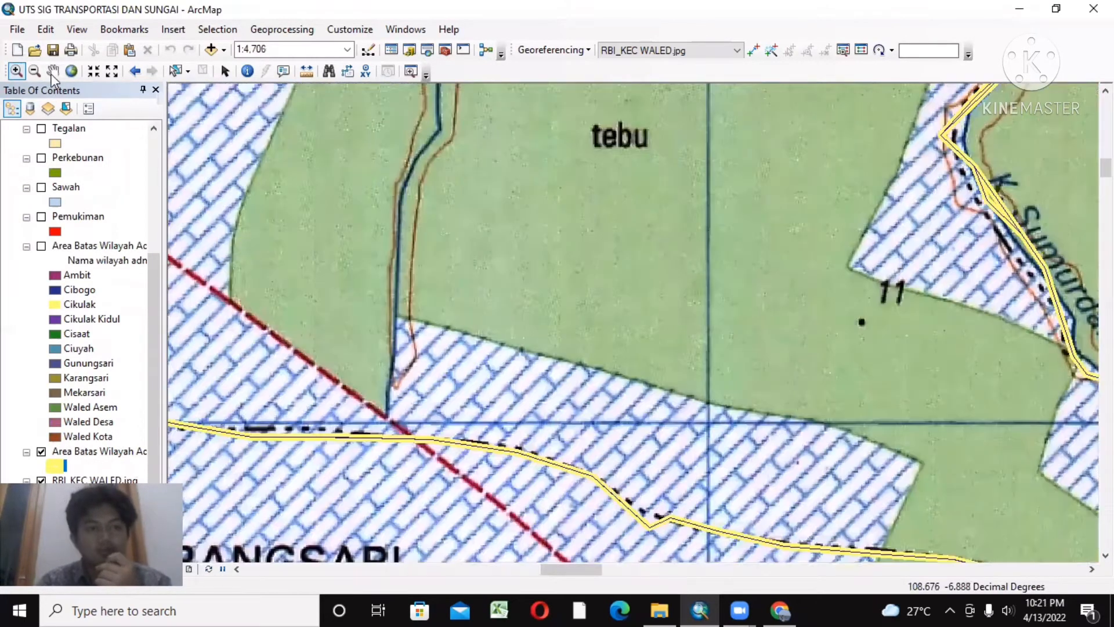
click(34, 70)
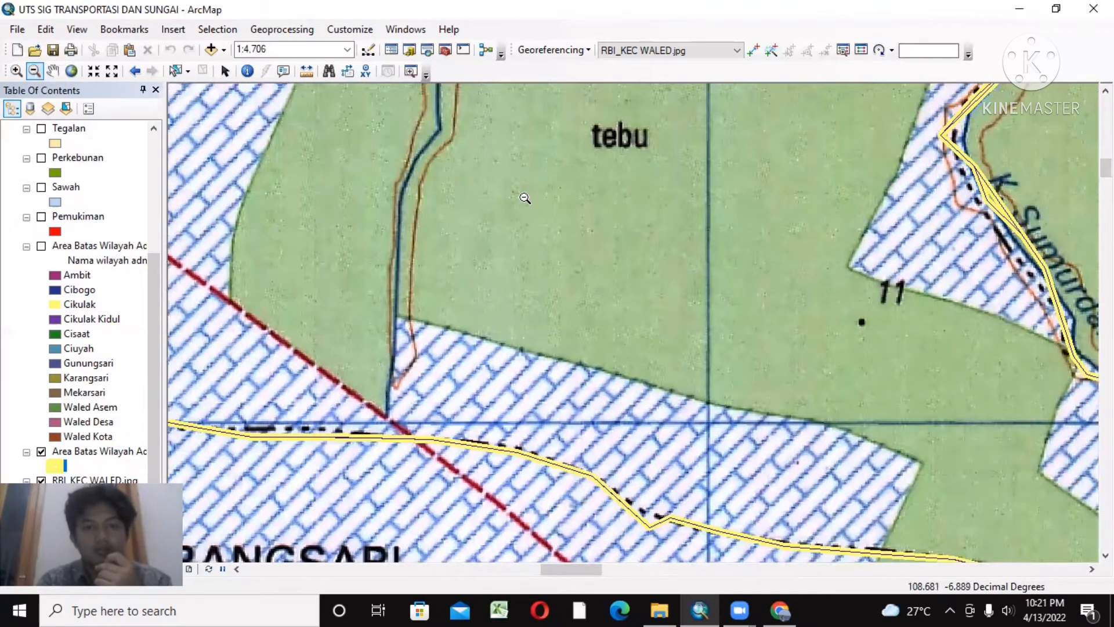
click(525, 199)
click(525, 198)
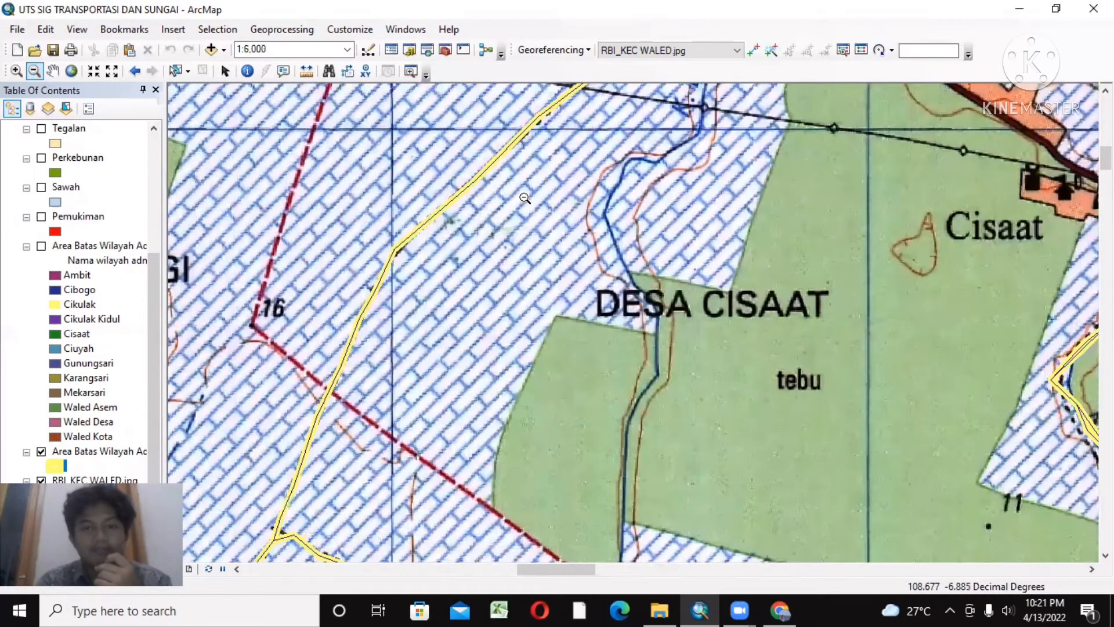
click(525, 199)
click(525, 198)
click(57, 73)
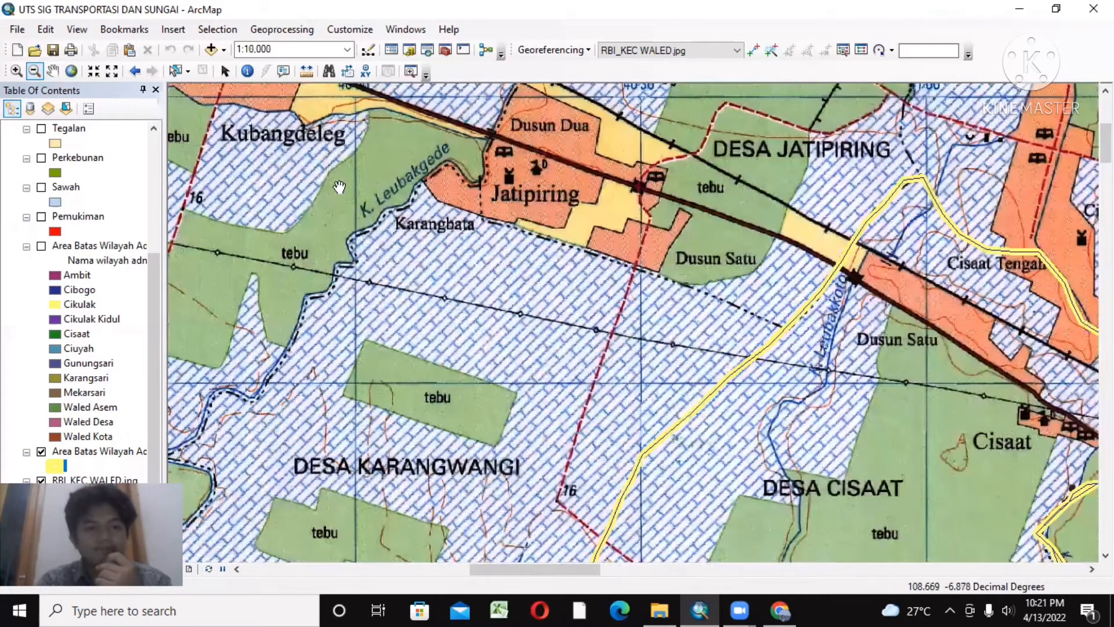
drag(377, 191, 295, 158)
drag(705, 292, 571, 243)
drag(781, 331, 602, 243)
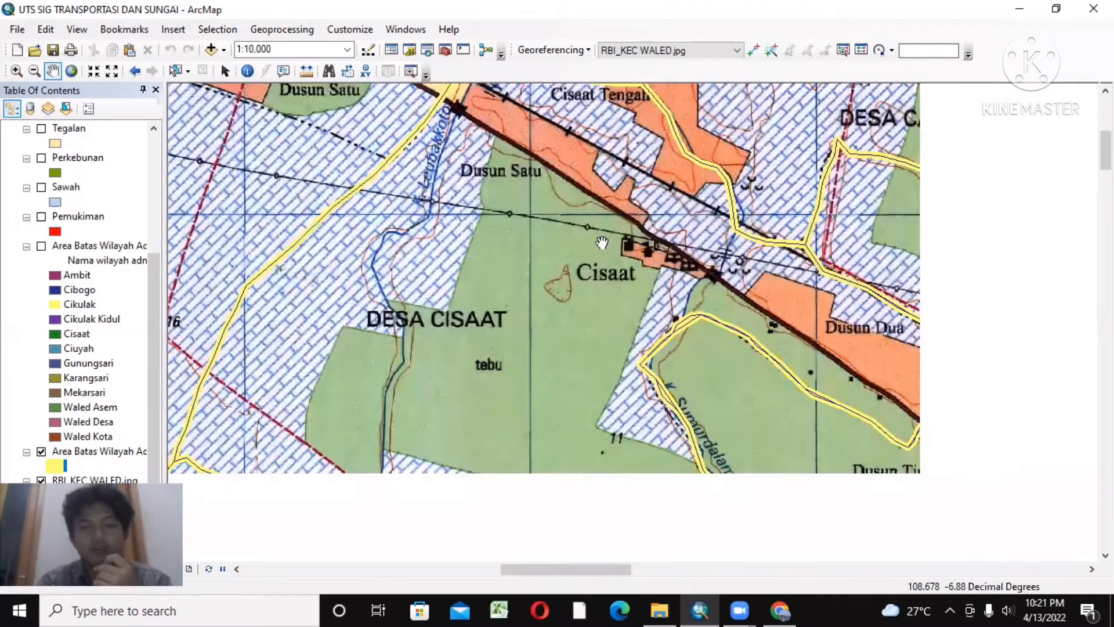
drag(629, 208, 499, 160)
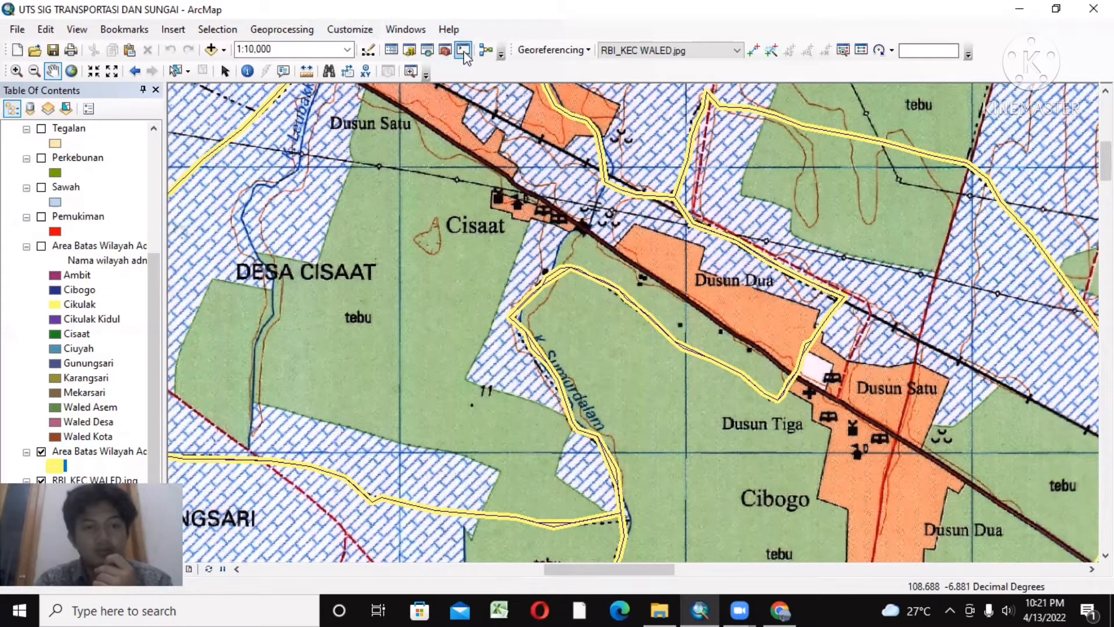
Step: Begin a new shapefile named Kantor Desa with feature type Point in the KUGI5_25K folder
click(409, 50)
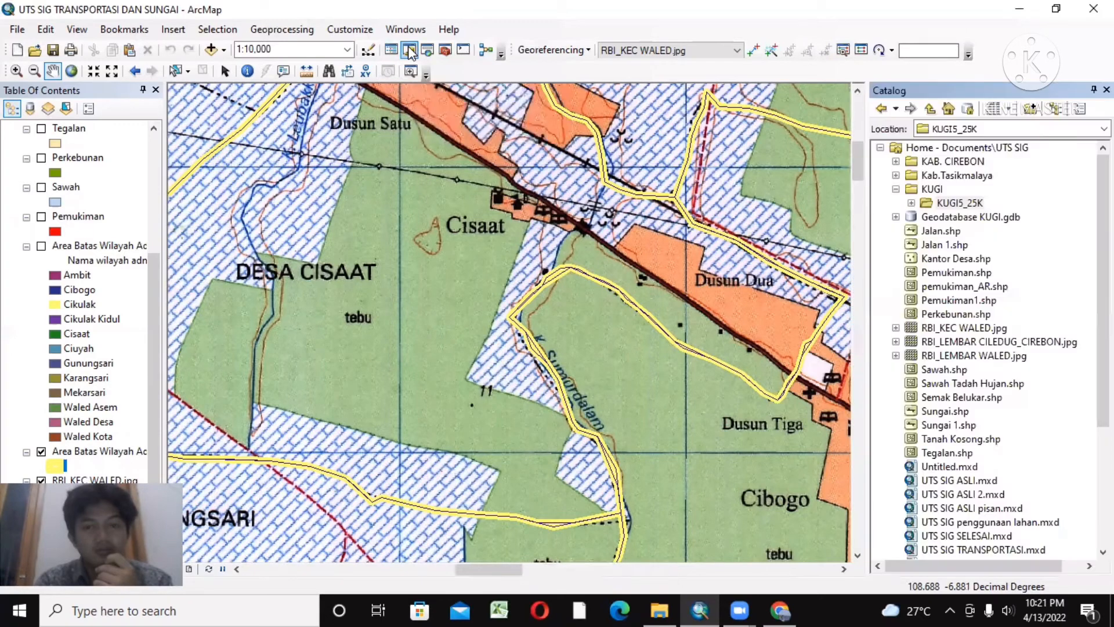
right_click(932, 204)
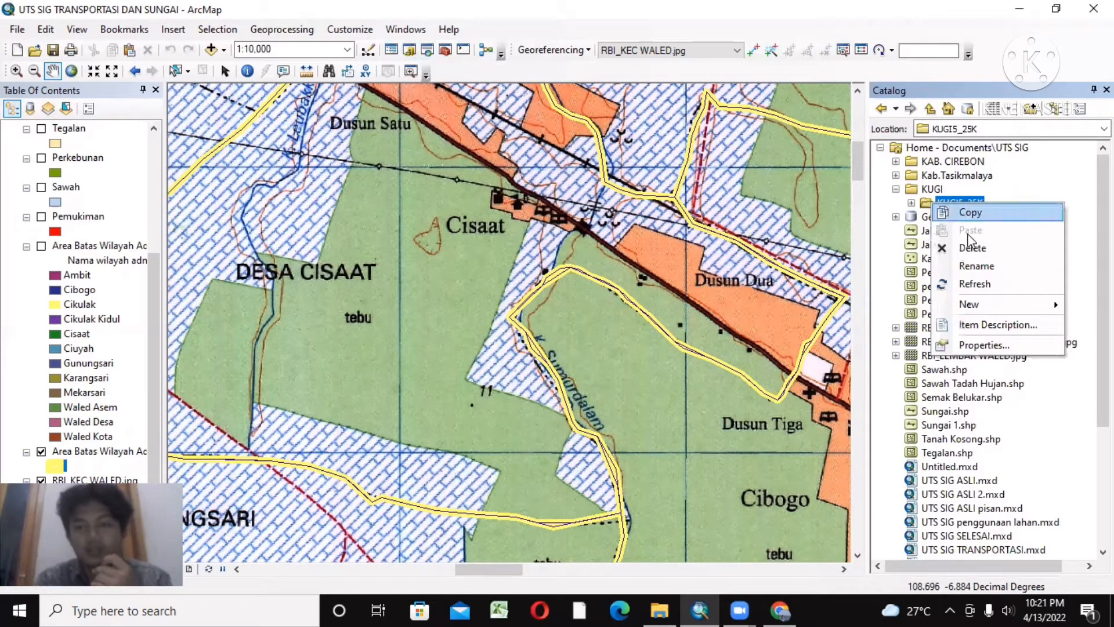
mouse_move(981, 303)
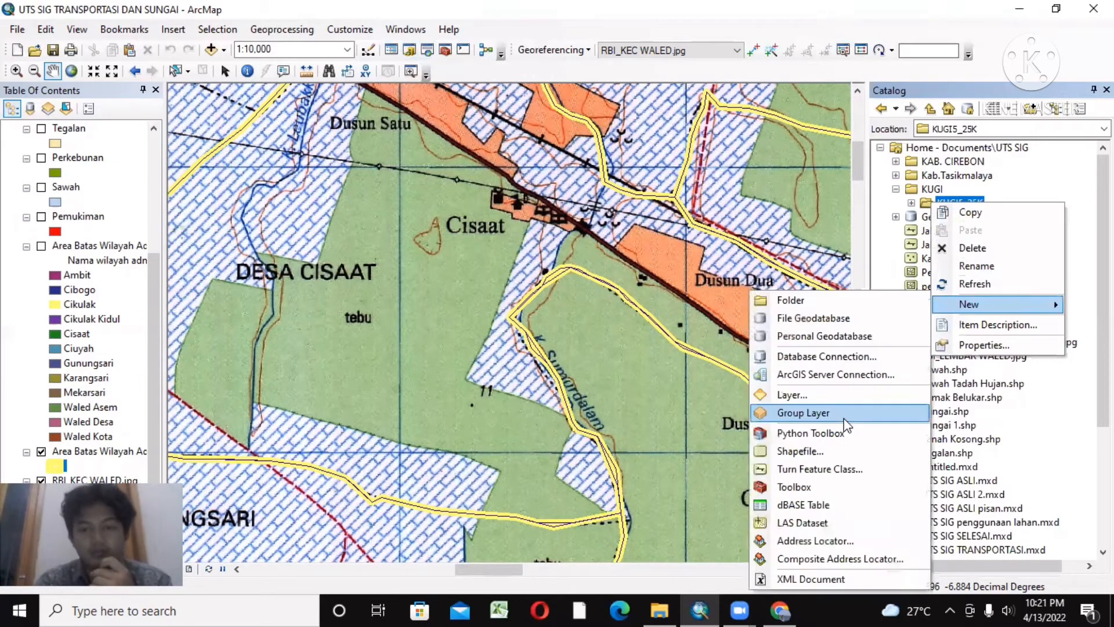
click(803, 452)
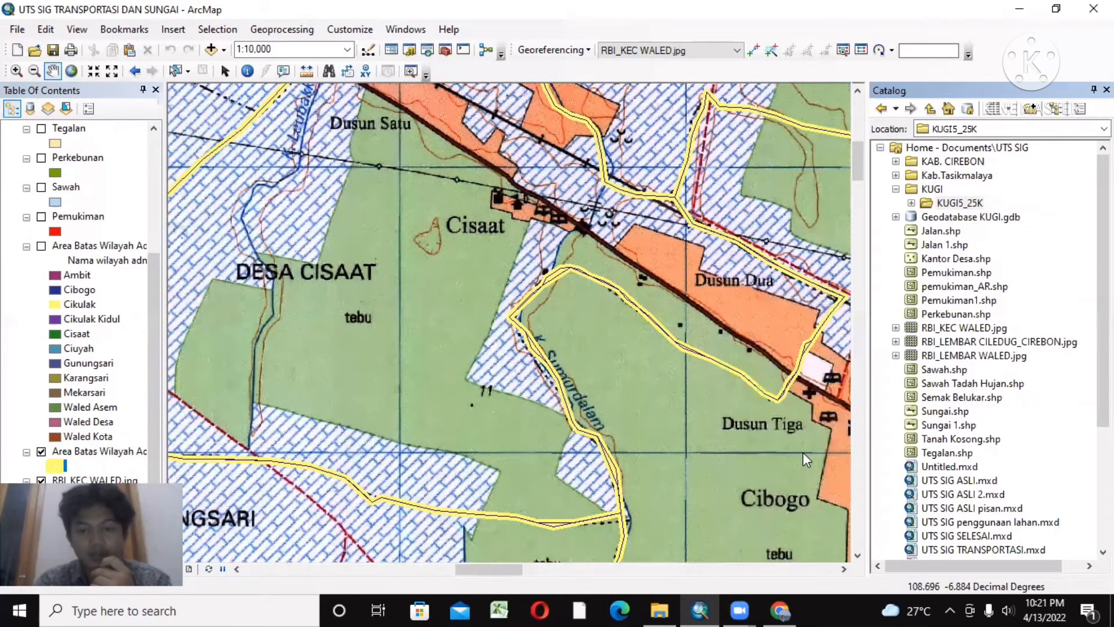
key(BackSpace)
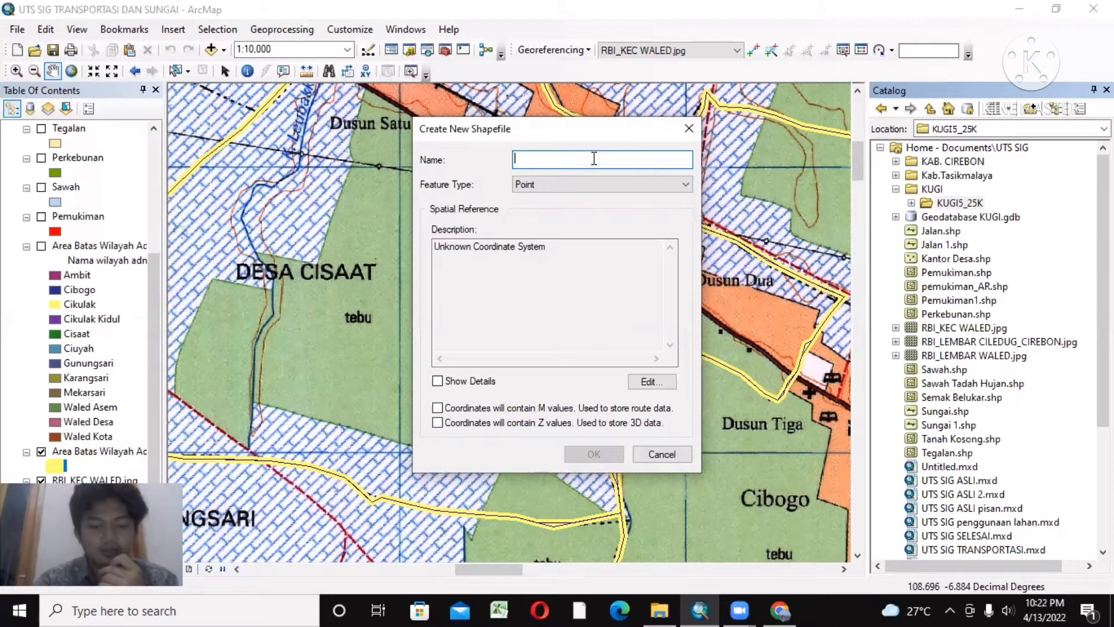
text(Kantor Desa)
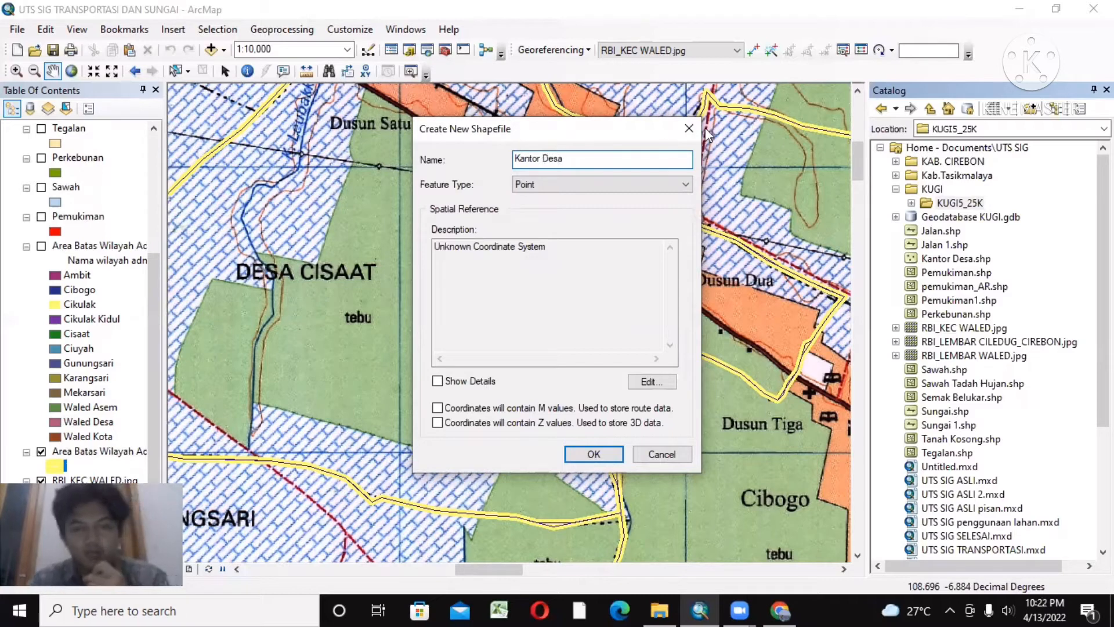
click(627, 195)
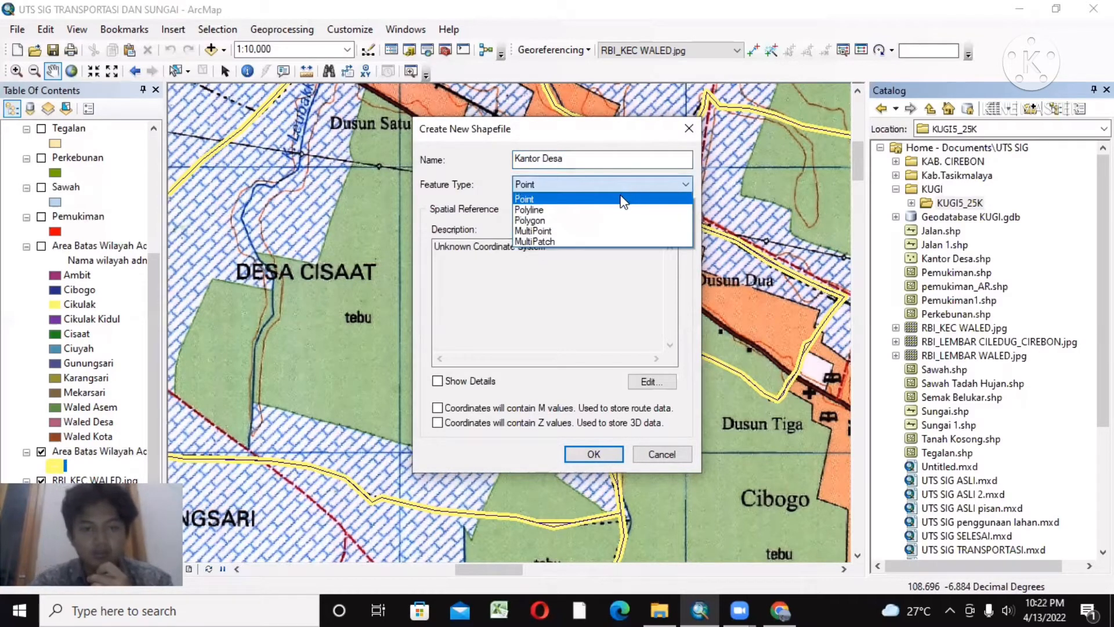
click(623, 197)
Step: Assign the WGS 1984 coordinate system to the new Kantor Desa shapefile and create it
click(653, 381)
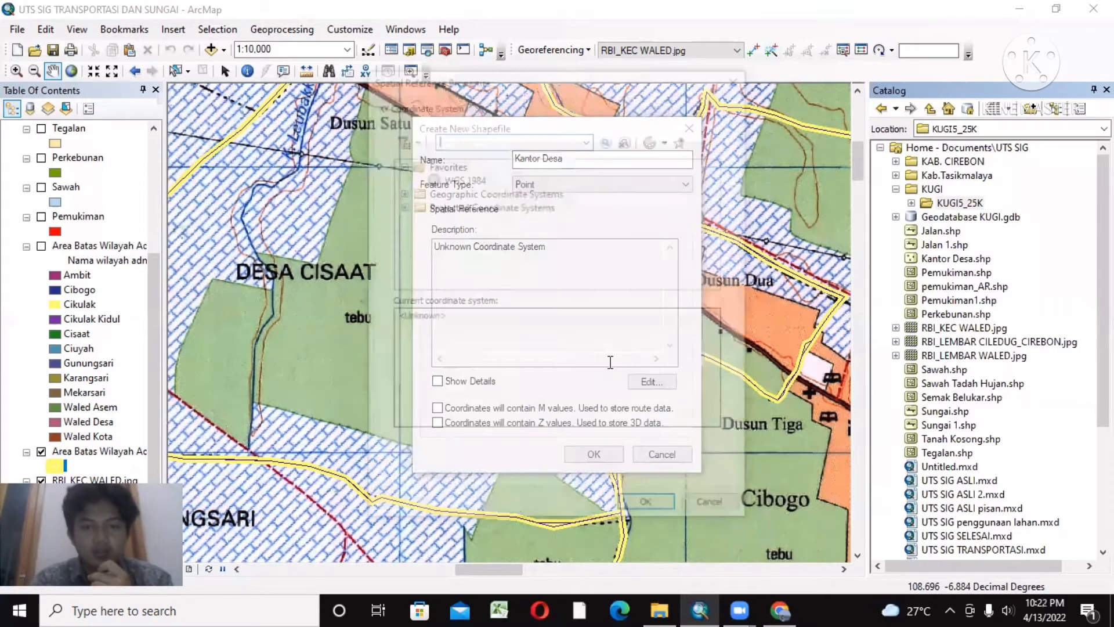
click(459, 177)
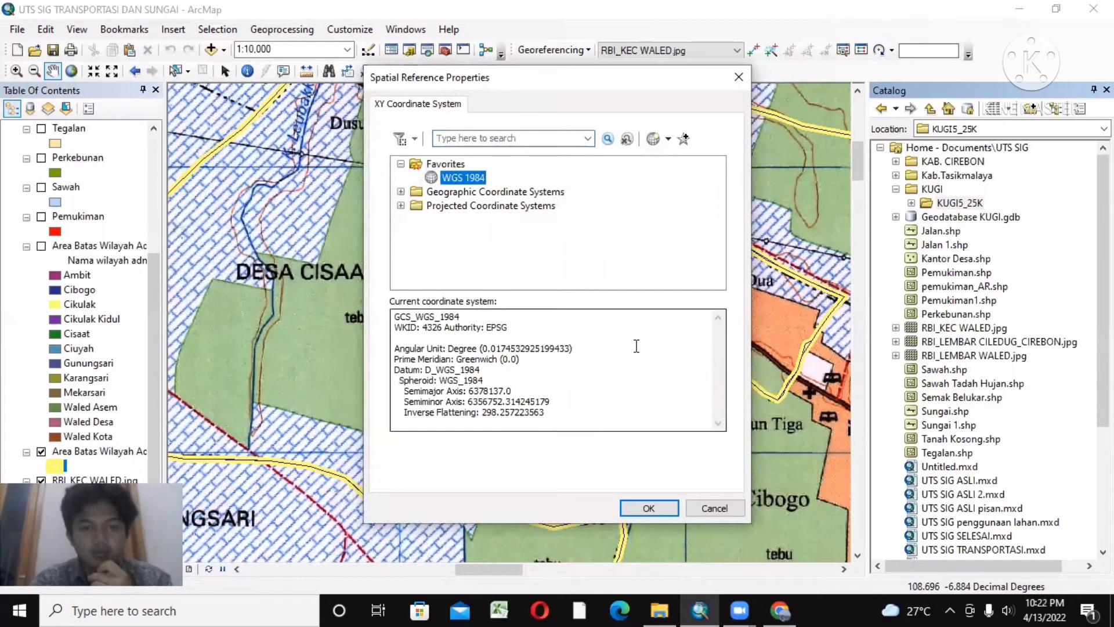
click(645, 509)
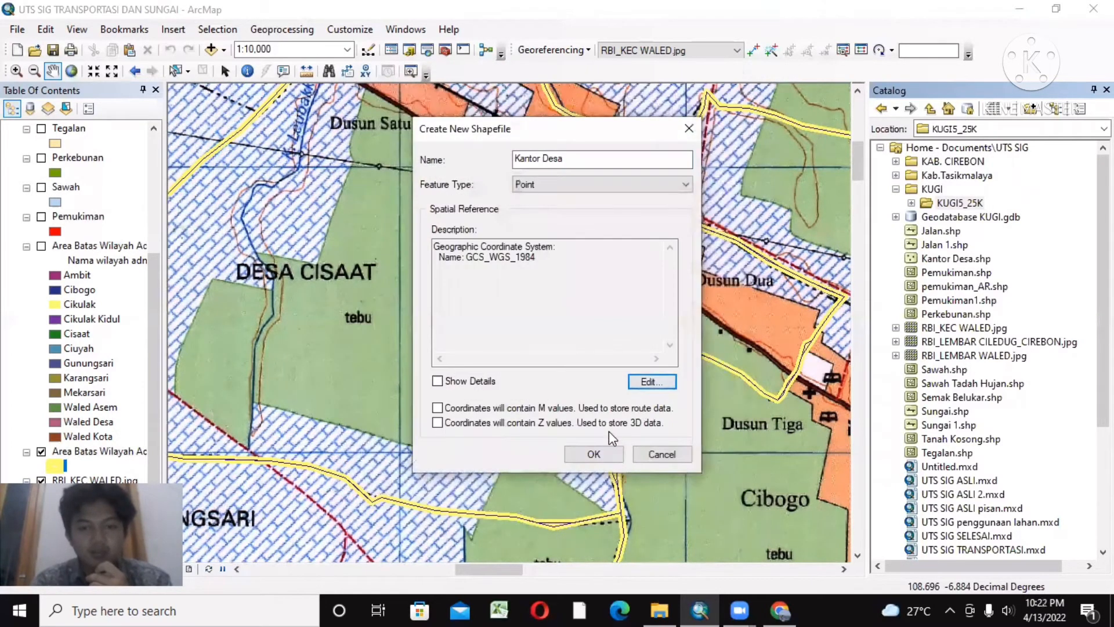
click(597, 451)
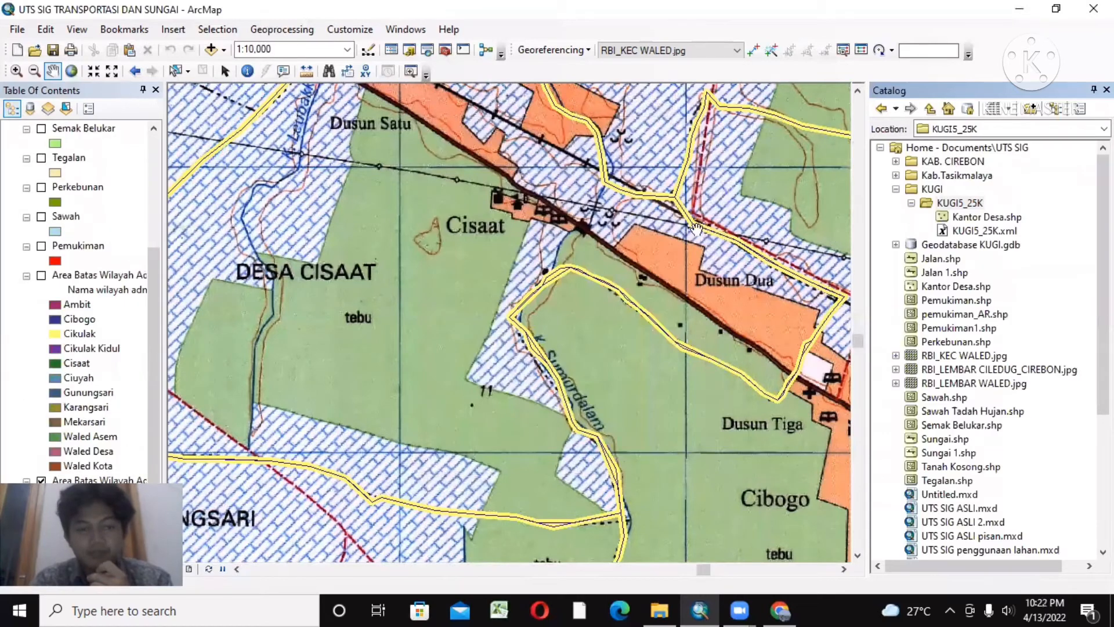
Step: Start an edit session on the new Kantor Desa point layer
scroll(119, 159, up, 4)
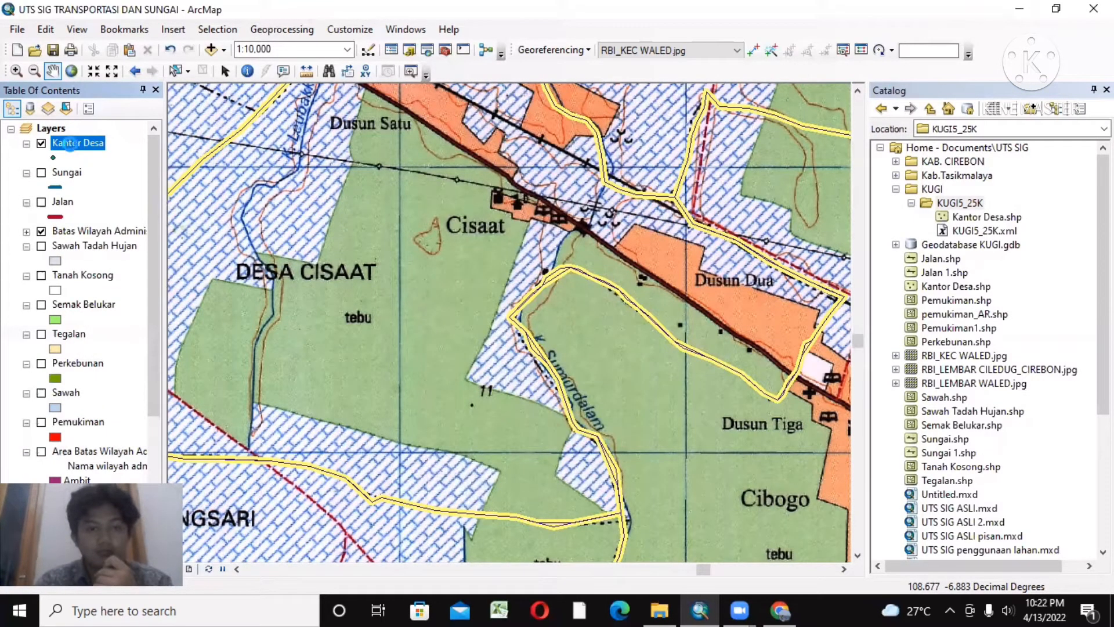
right_click(74, 146)
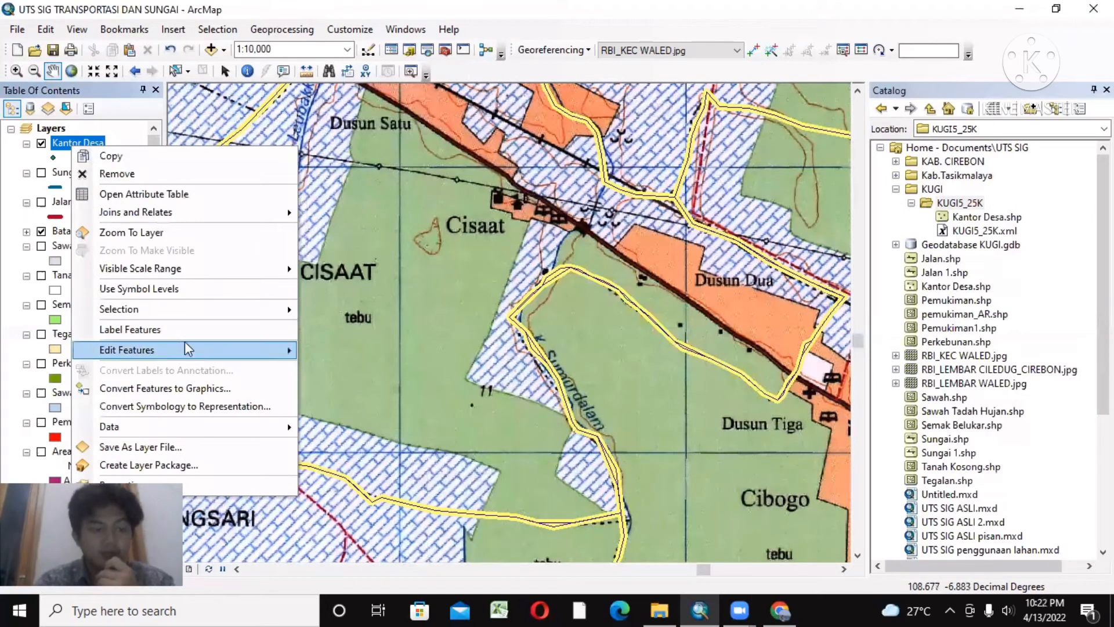
mouse_move(192, 342)
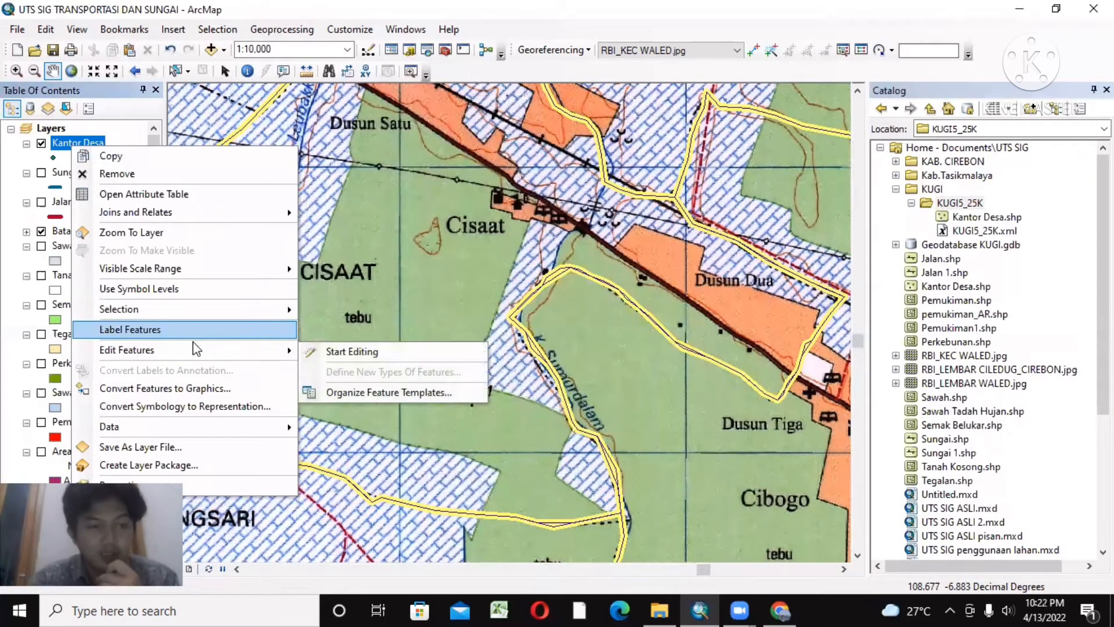
click(333, 353)
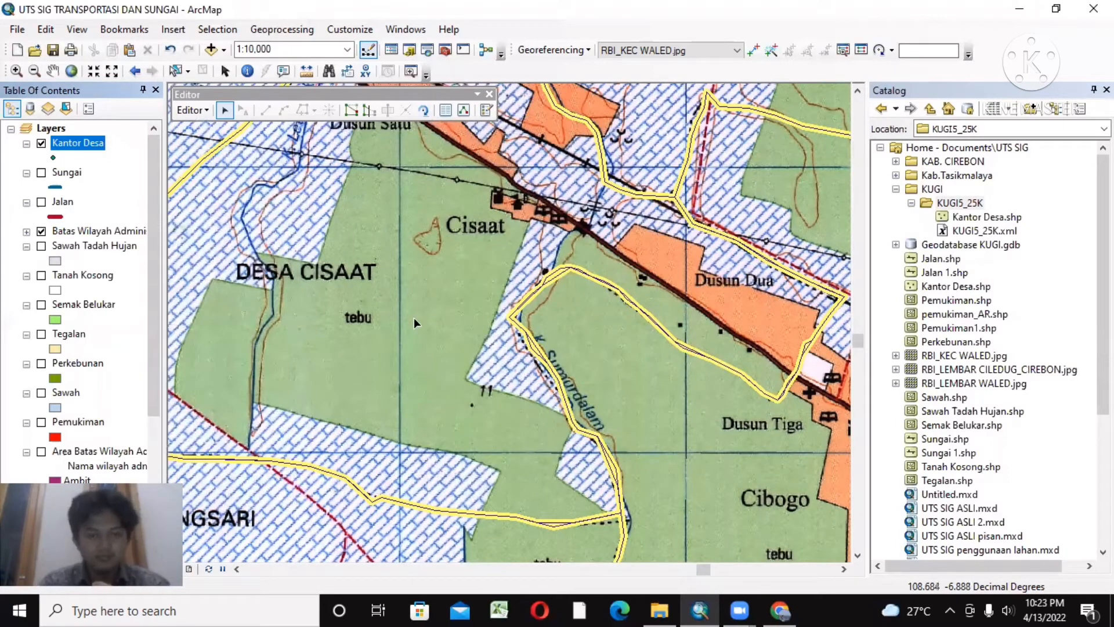
click(81, 144)
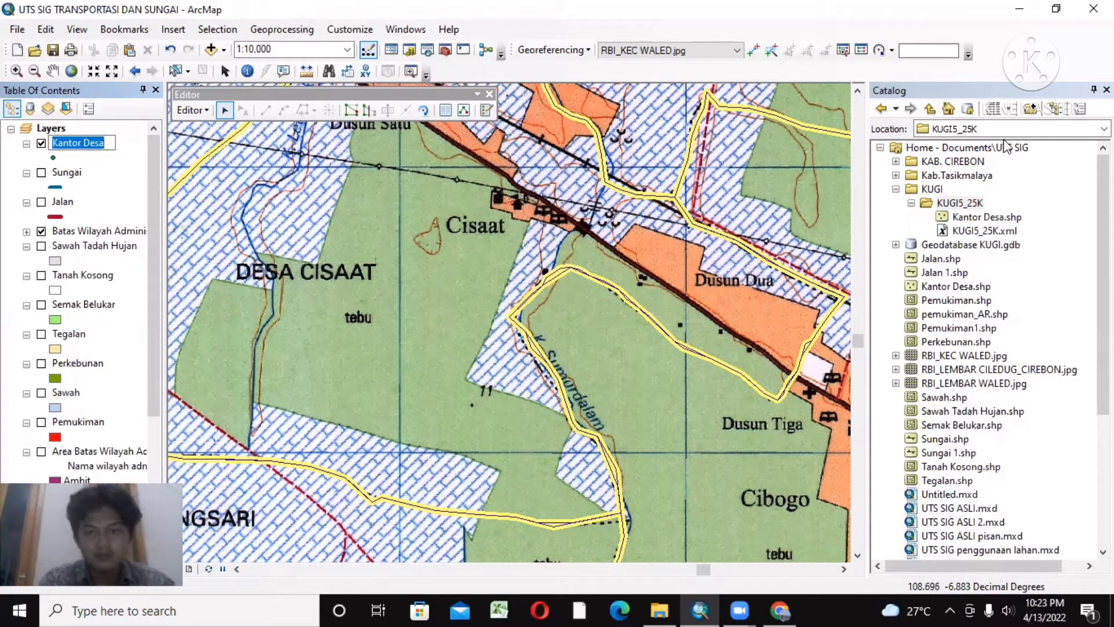
Step: Close the Catalog and activate the Kantor Desa feature template with the Point construction tool
click(486, 110)
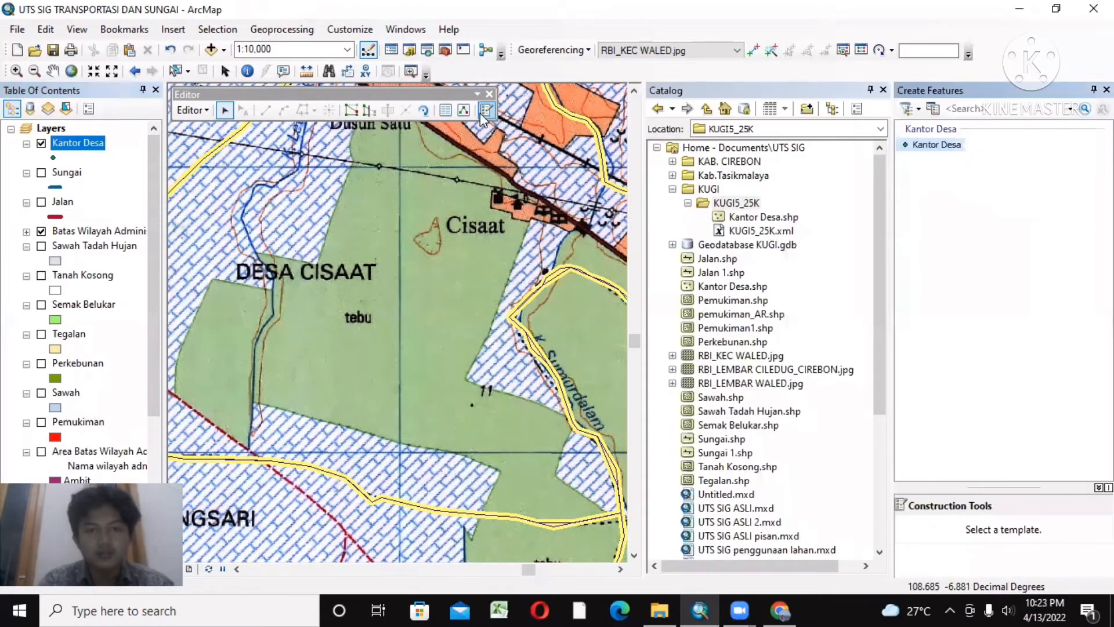
click(884, 90)
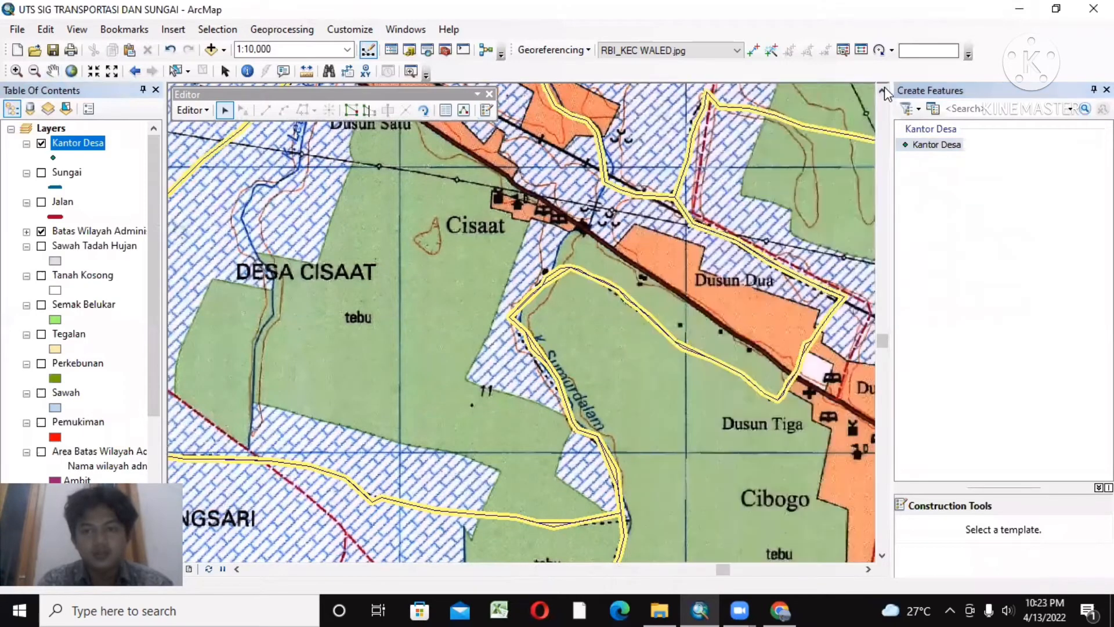
click(920, 150)
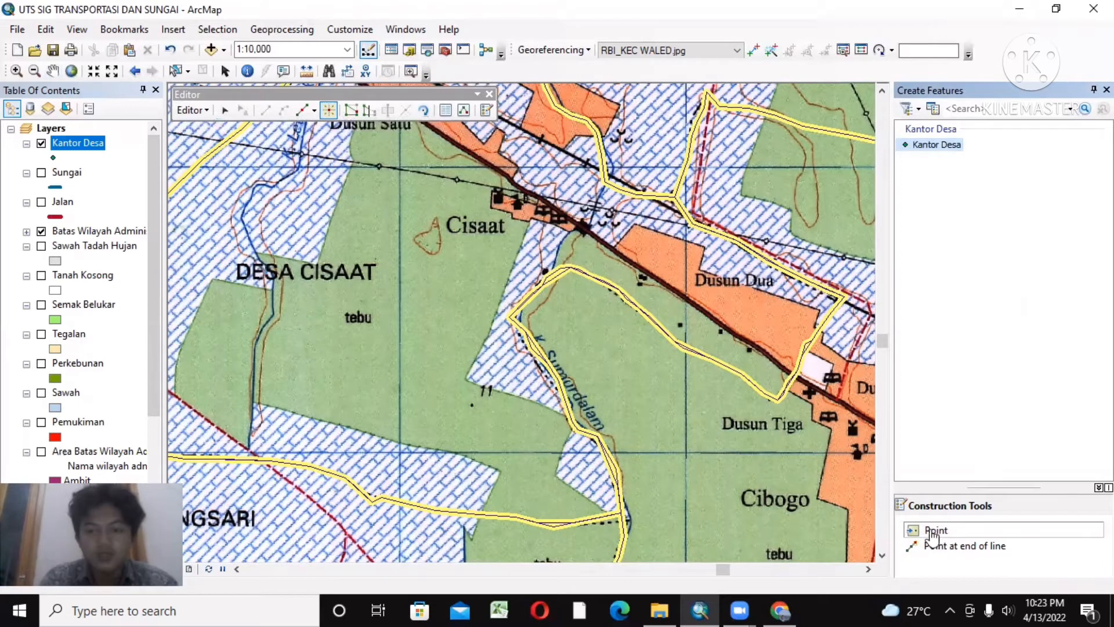
click(943, 531)
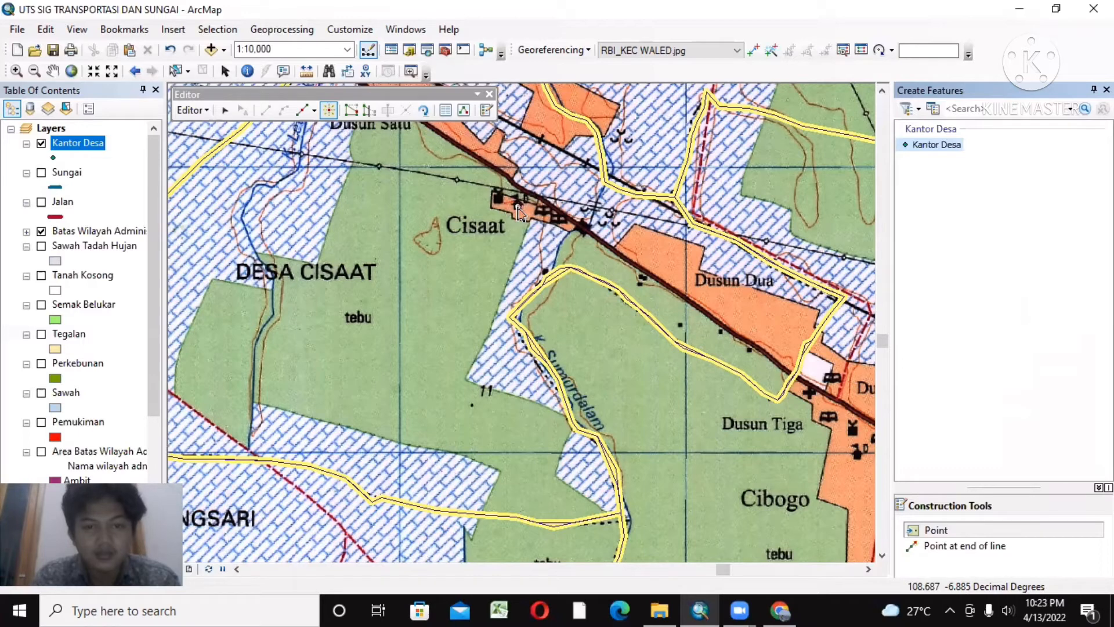
Step: Place a Kantor Desa point on the village office symbol above Cisaat and set the layer's marker size to 7
click(518, 206)
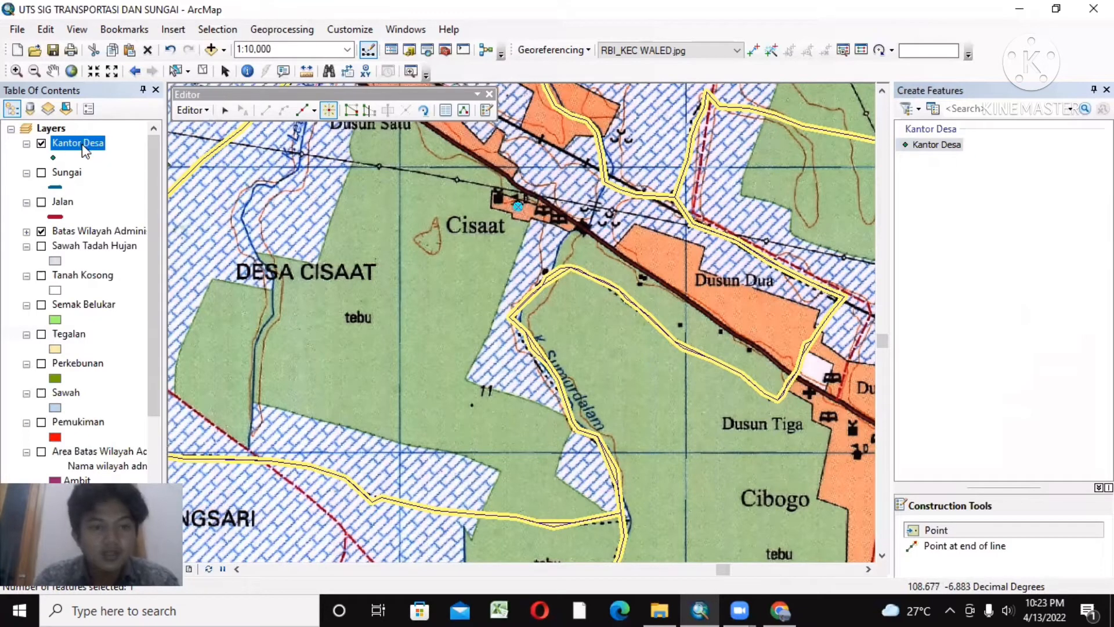
click(56, 155)
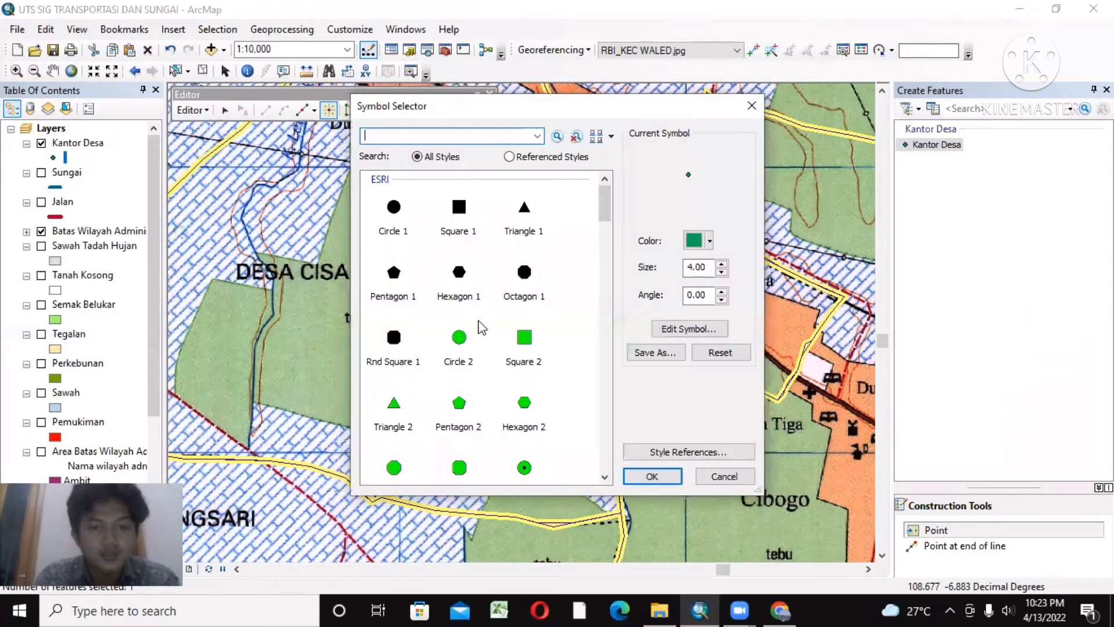
click(722, 264)
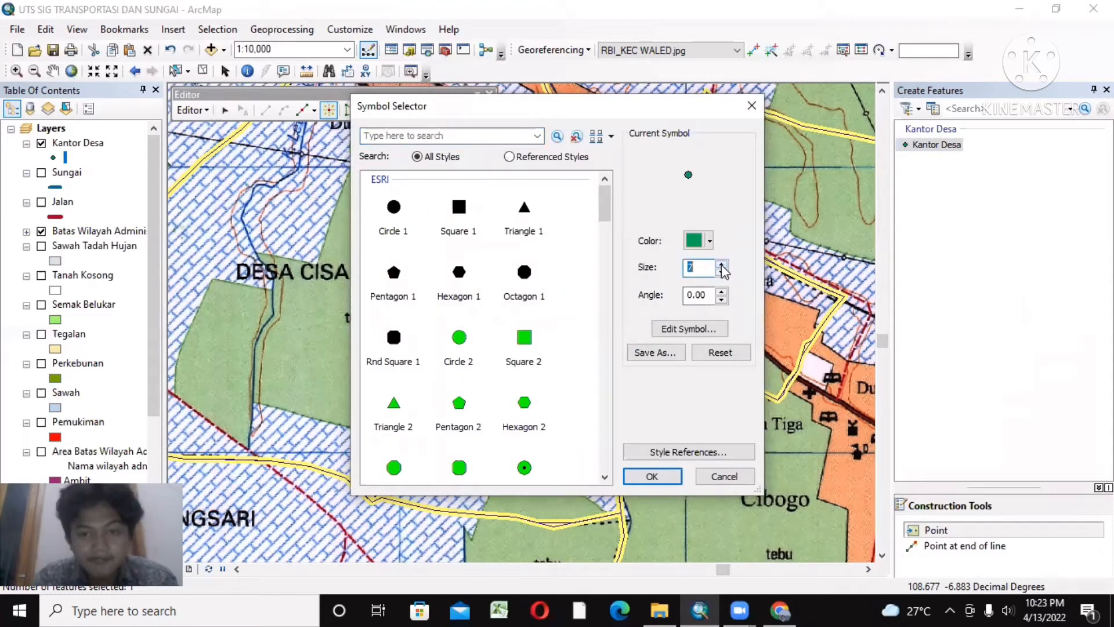
click(648, 476)
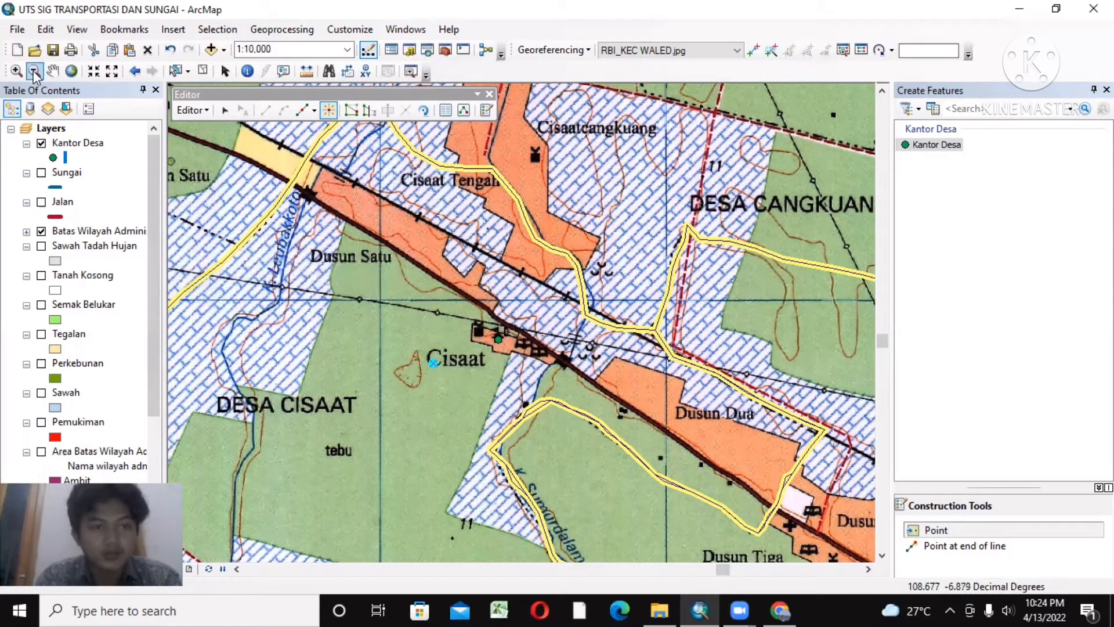
Step: Examine the map around Cisaat, Dusun Dua and Cibogo for office symbols and check the placed village office point up close
click(52, 70)
drag(392, 201, 308, 106)
drag(520, 333, 336, 225)
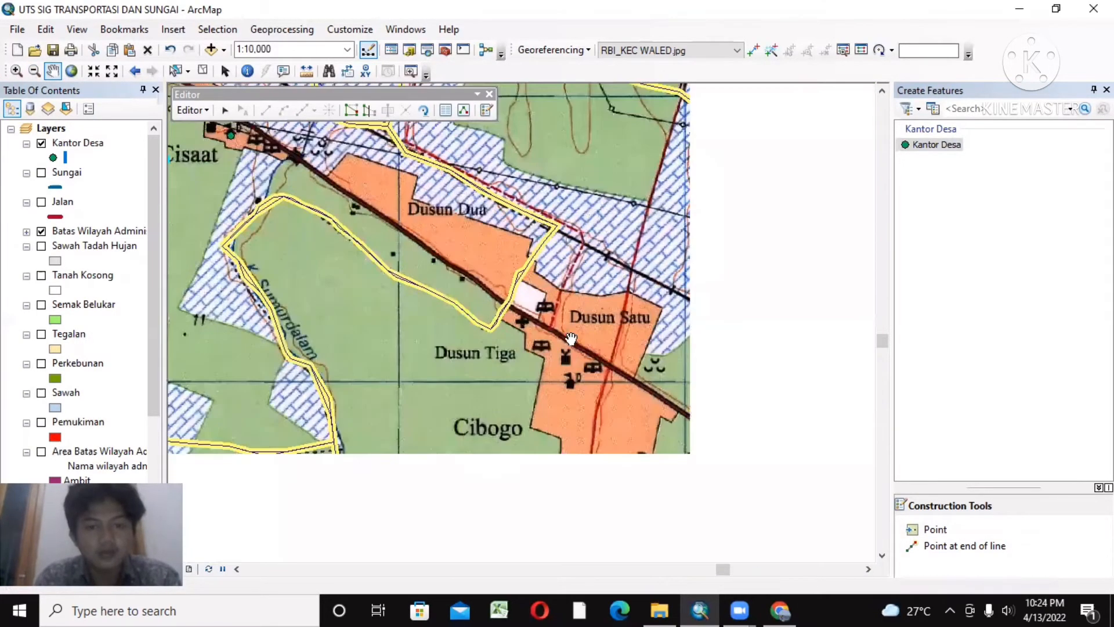
drag(655, 352, 532, 273)
drag(319, 201, 419, 327)
drag(319, 275, 513, 395)
drag(409, 293, 411, 309)
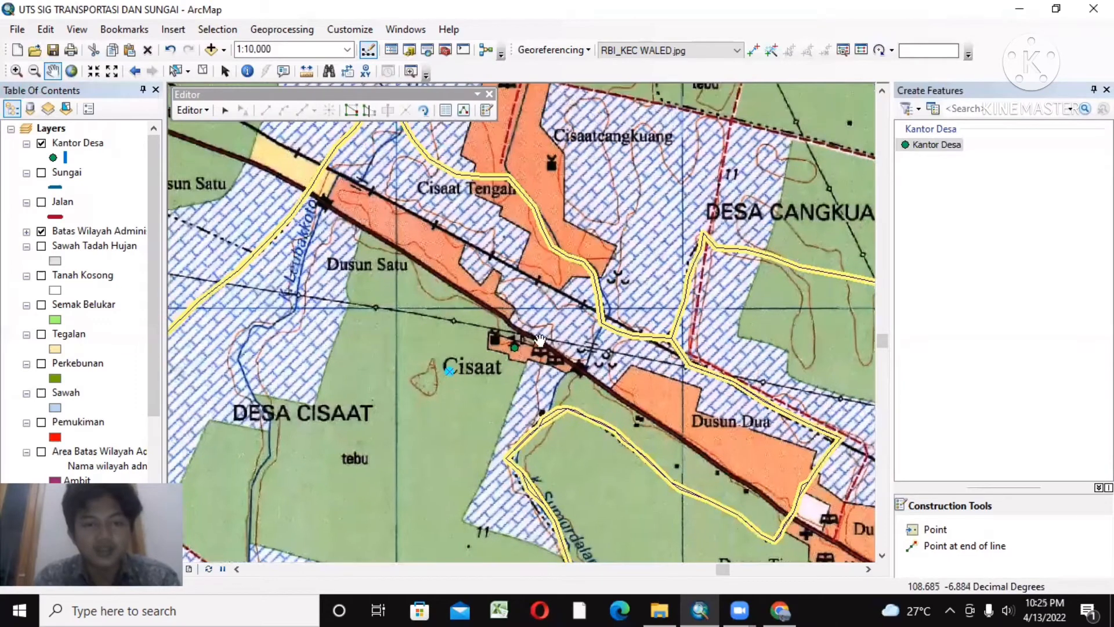
drag(473, 335, 609, 299)
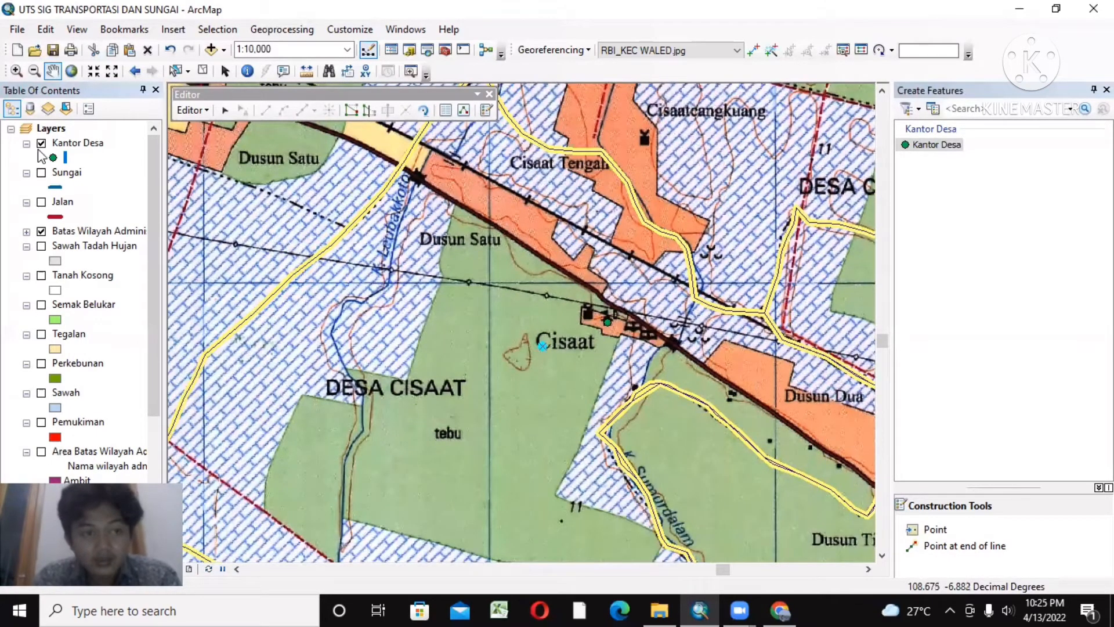
click(14, 72)
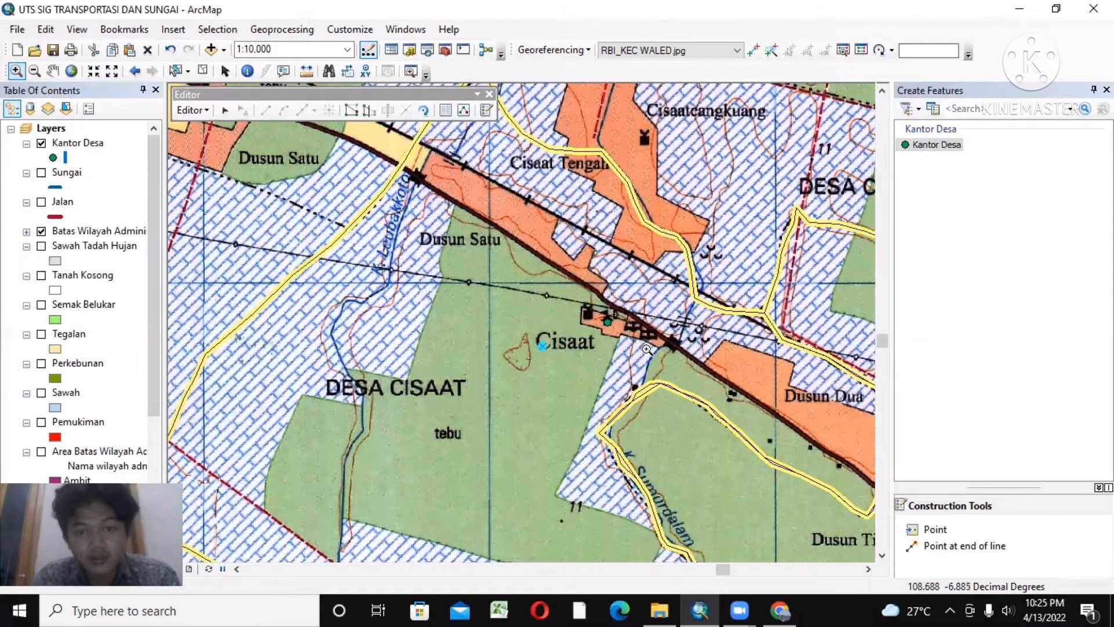
scroll(608, 315, up, 1)
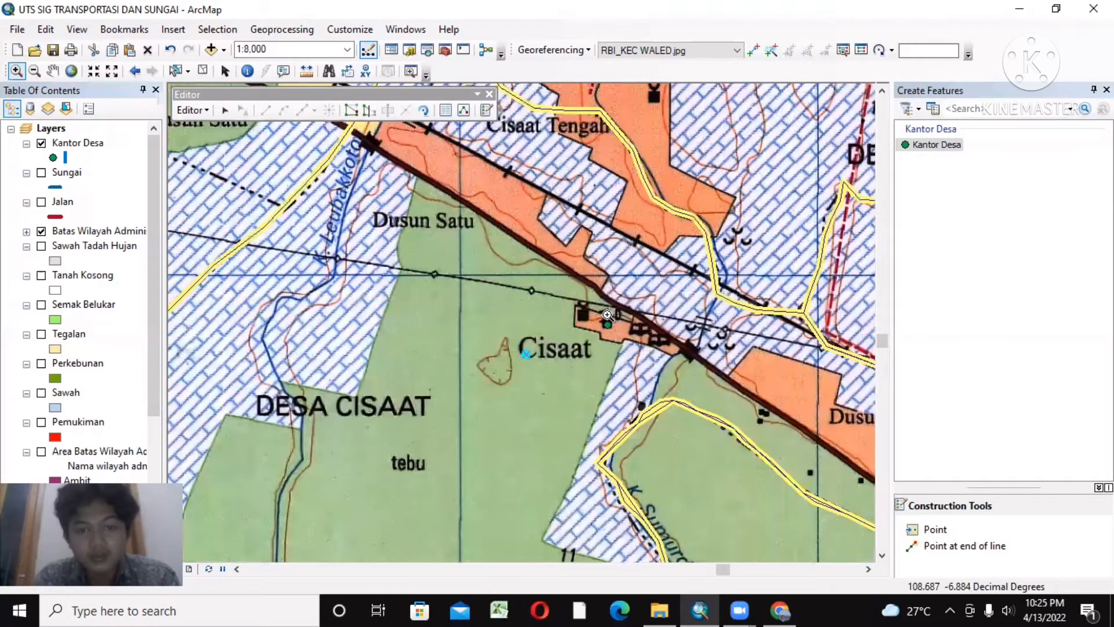
scroll(608, 315, up, 1)
scroll(607, 316, up, 1)
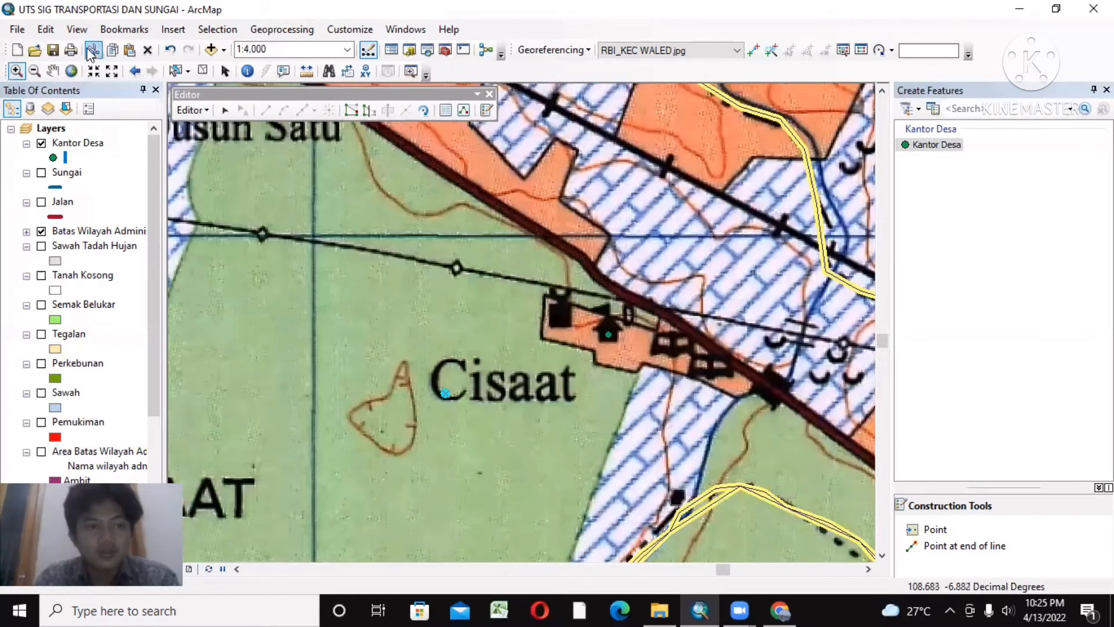
click(53, 71)
drag(511, 268, 365, 306)
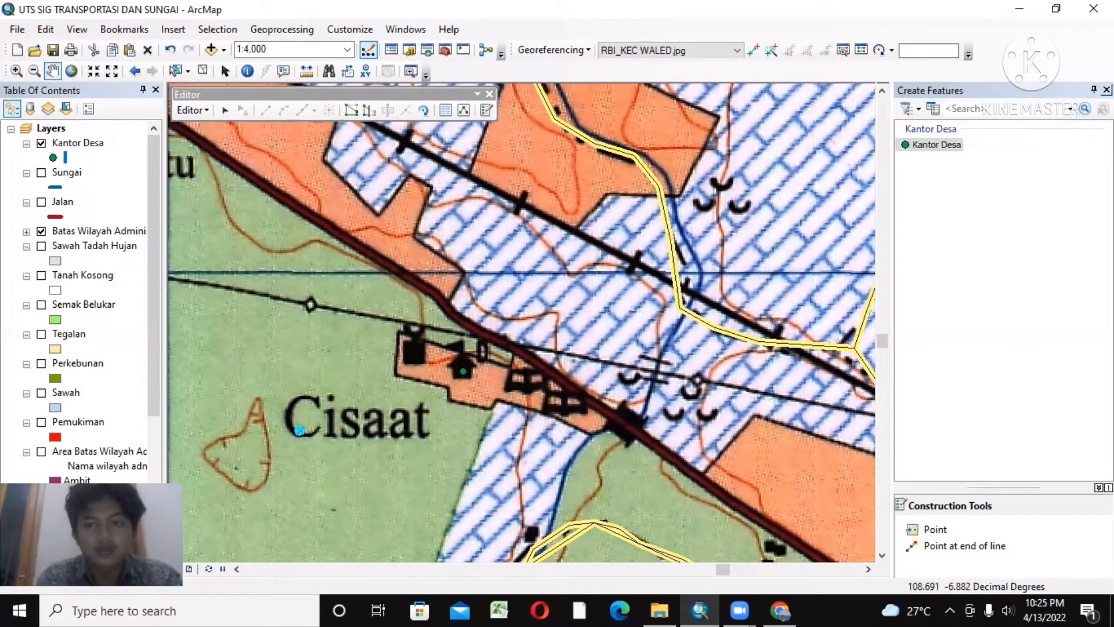
Step: Close the feature templates, stop editing the Kantor Desa layer and save the edits
click(1106, 90)
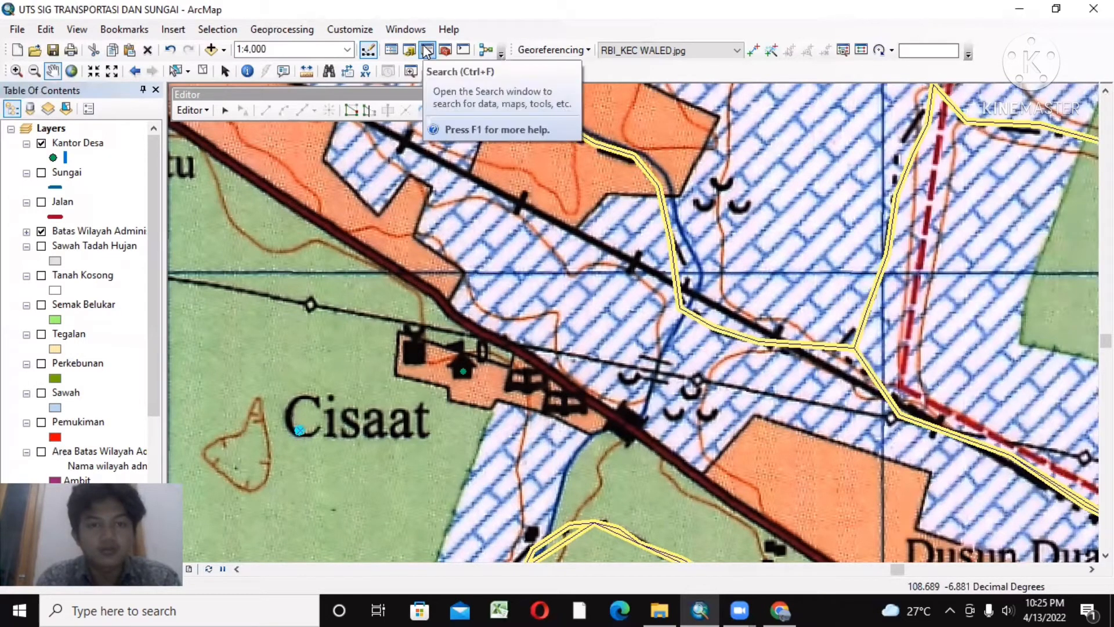
click(196, 109)
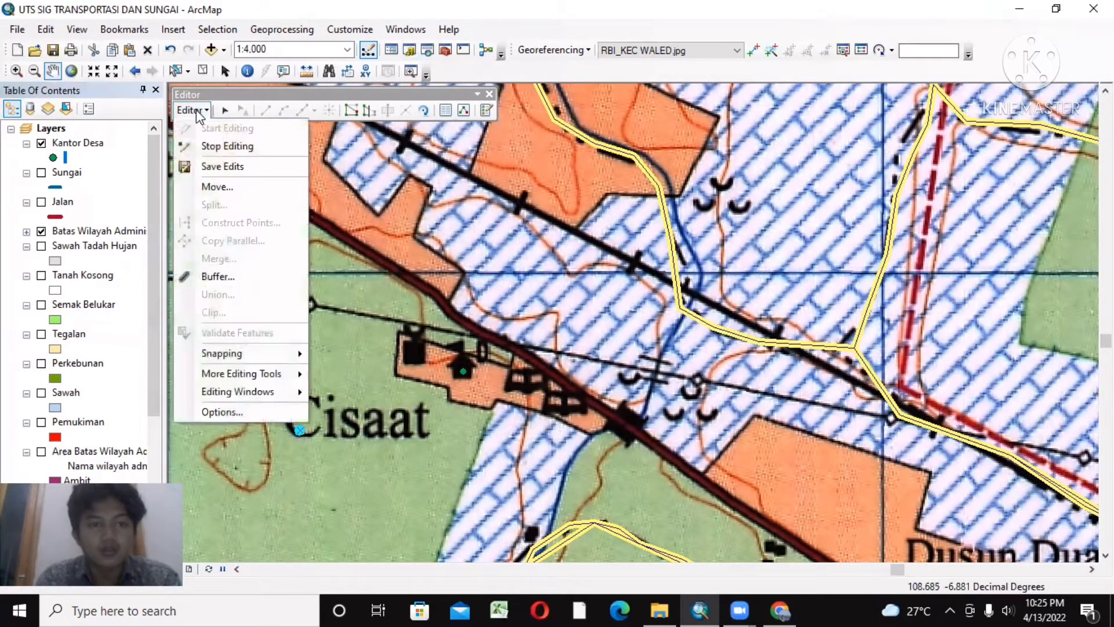
click(231, 148)
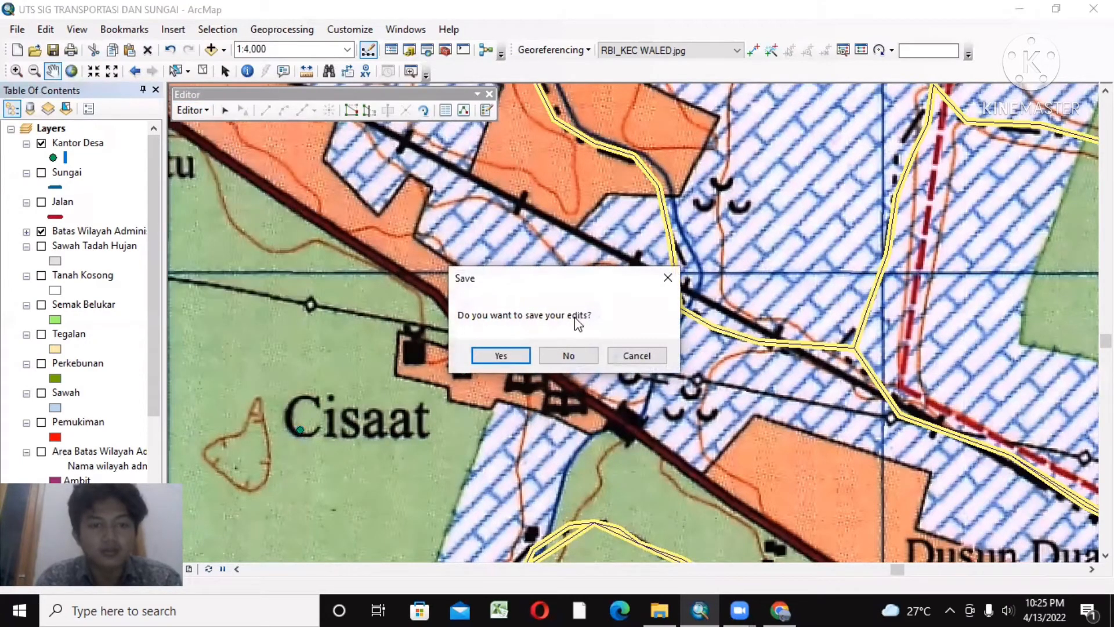
click(513, 354)
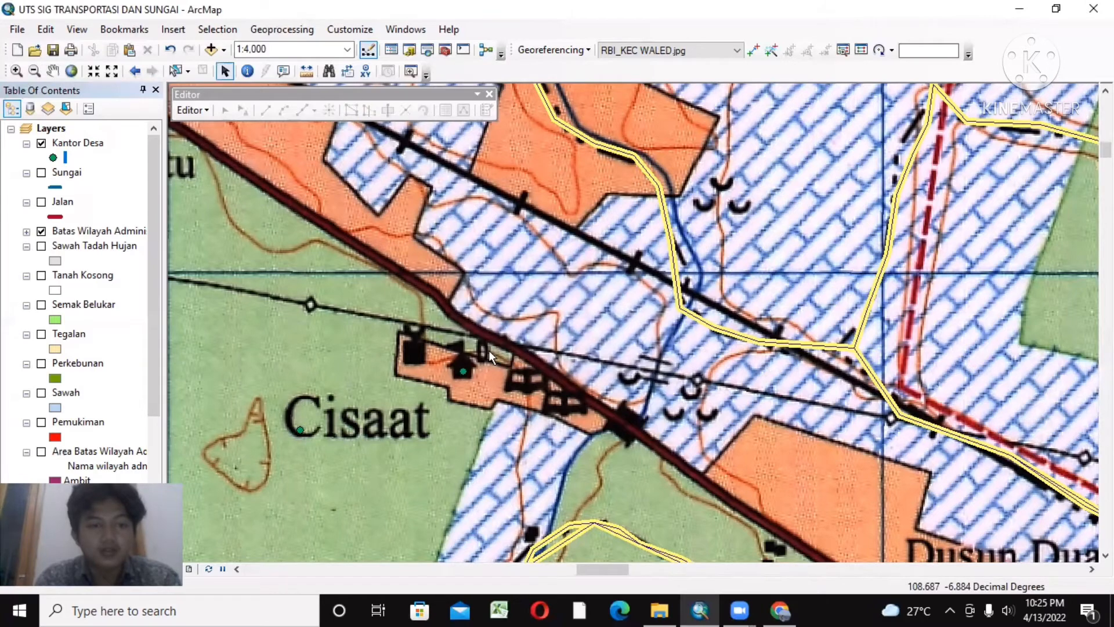
drag(459, 268, 425, 283)
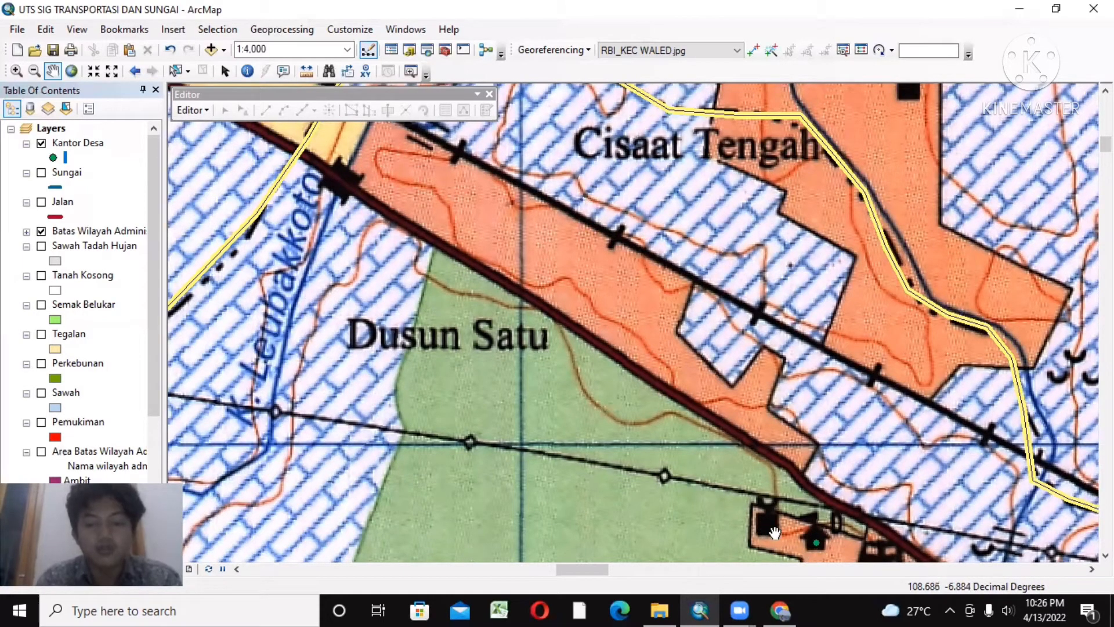
drag(764, 525, 571, 387)
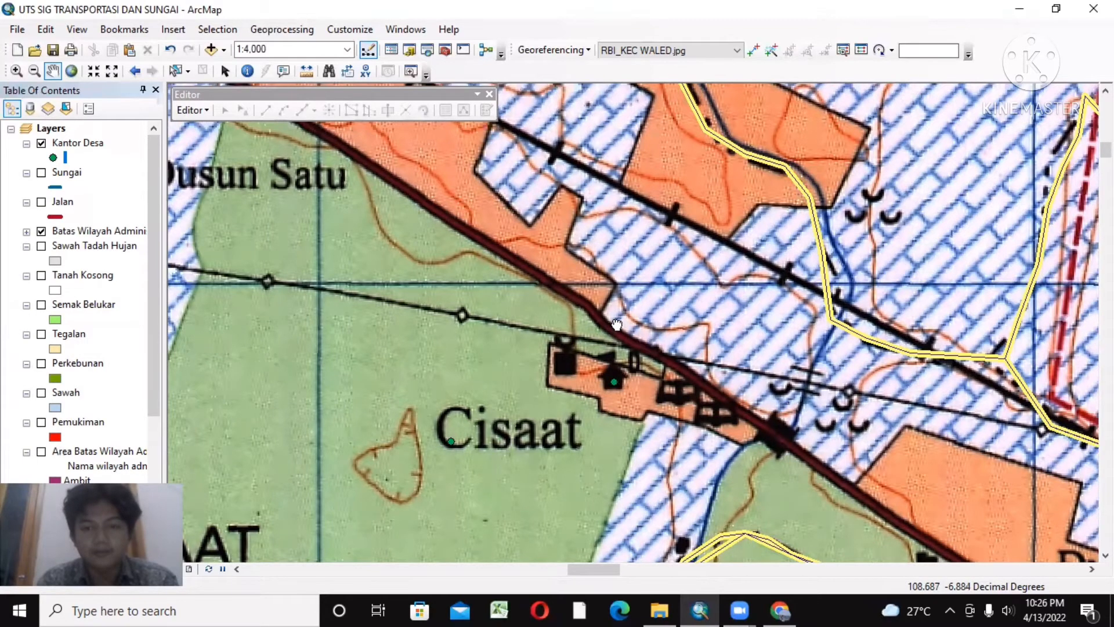
drag(617, 325, 475, 306)
drag(576, 294, 621, 296)
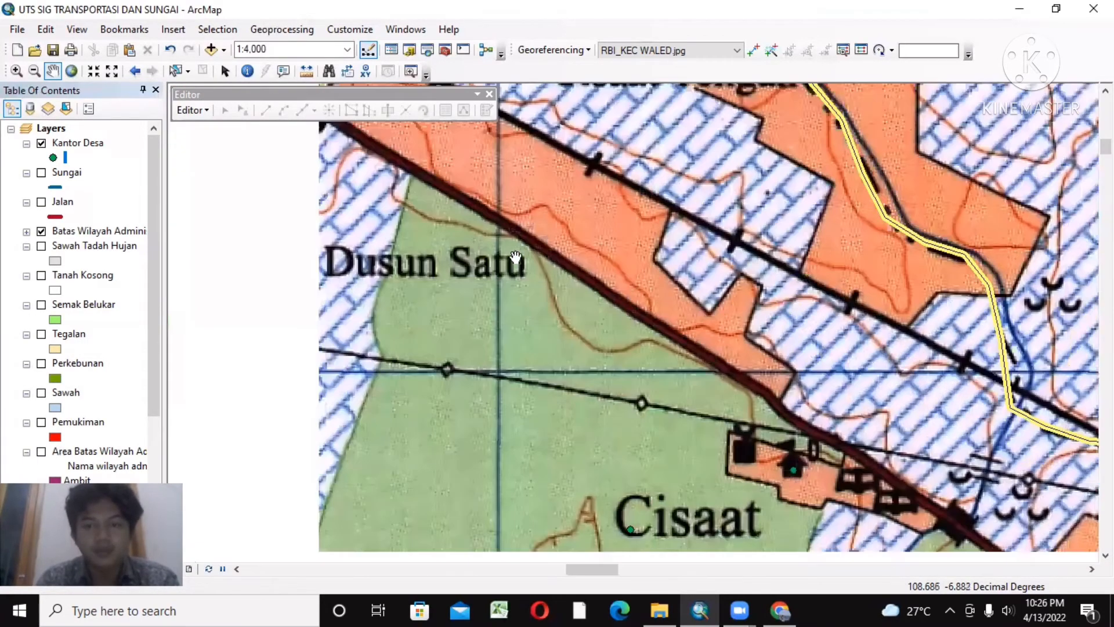
drag(444, 246, 491, 310)
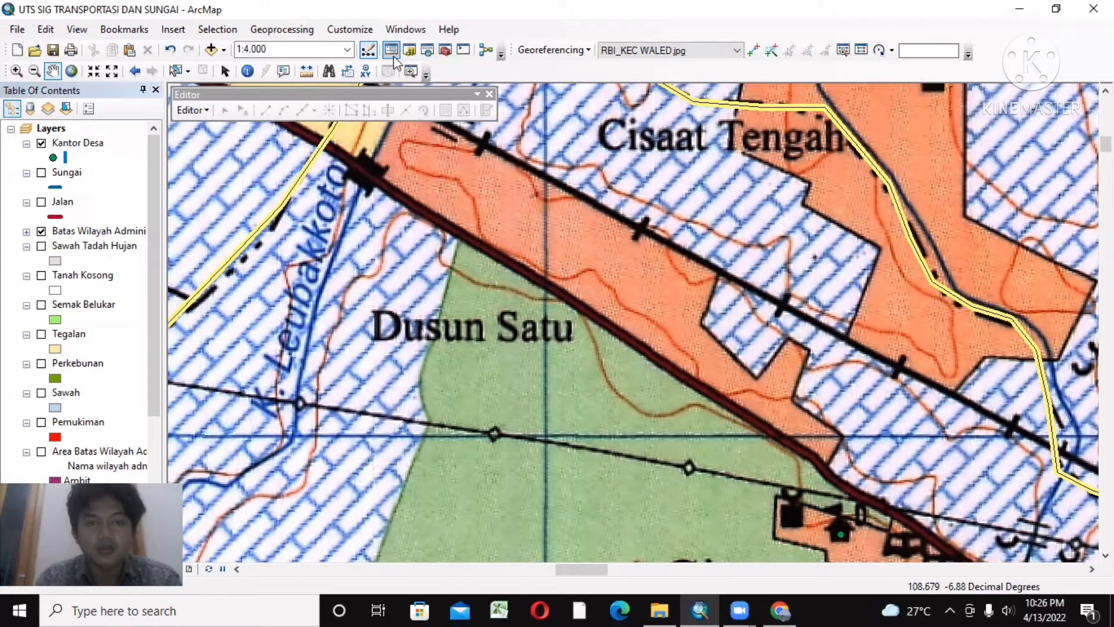
Step: Begin a new Point shapefile named Mesjid in the KUGI5_25K folder
click(412, 52)
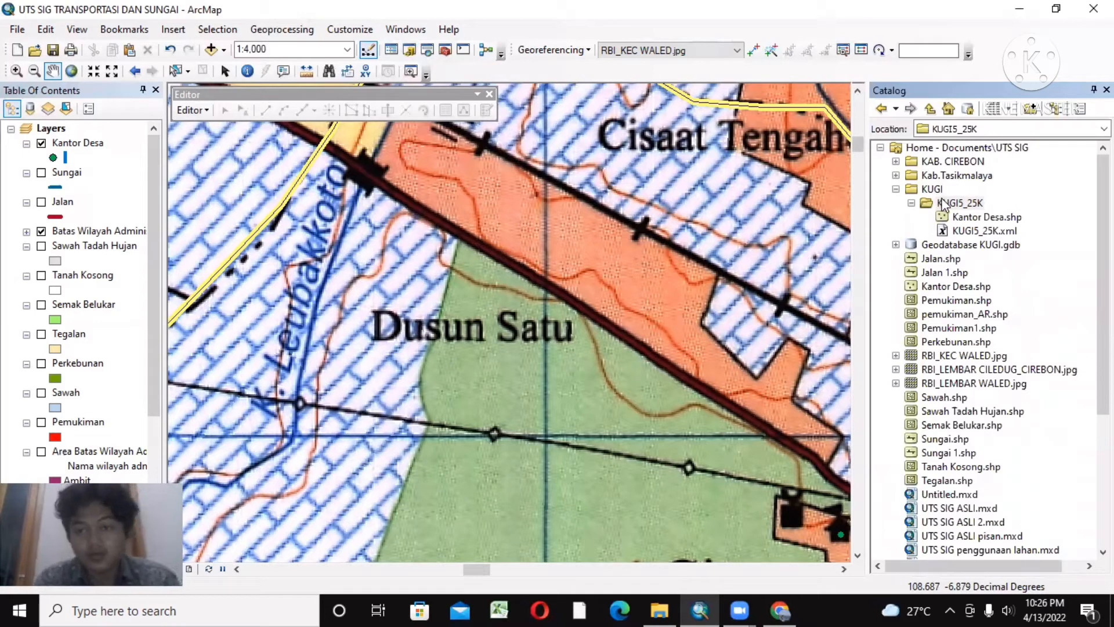
right_click(941, 201)
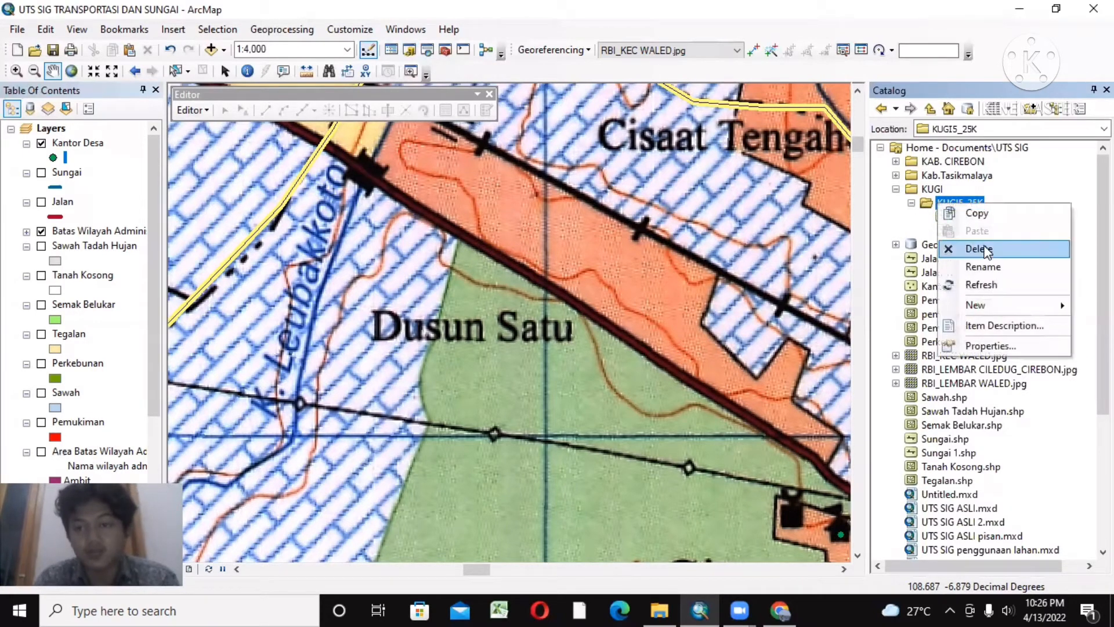
mouse_move(991, 305)
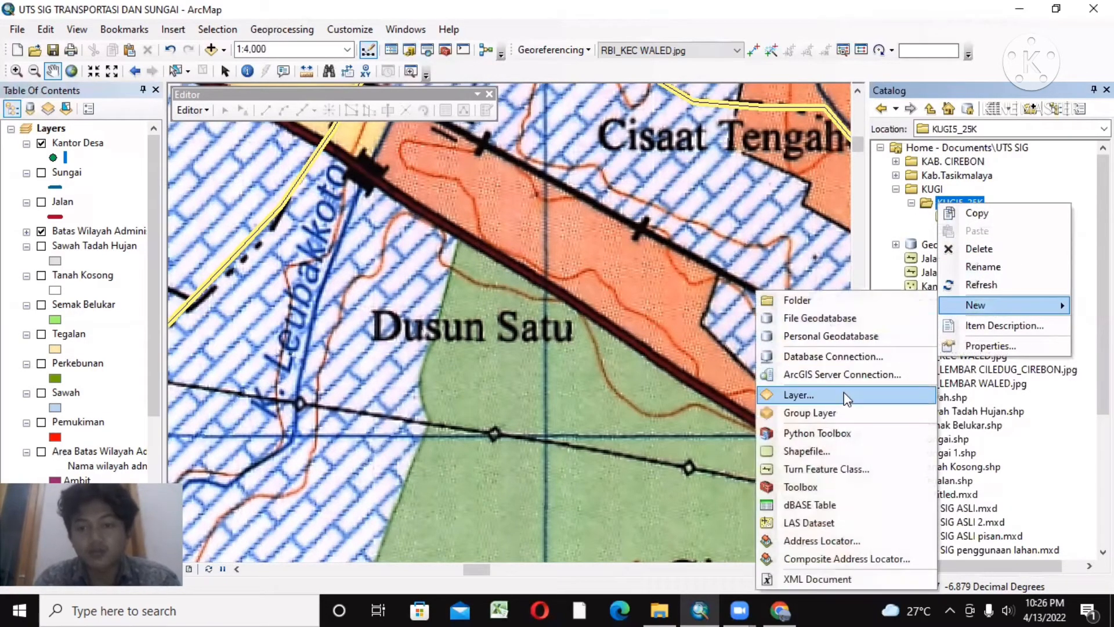
click(825, 453)
key(BackSpace)
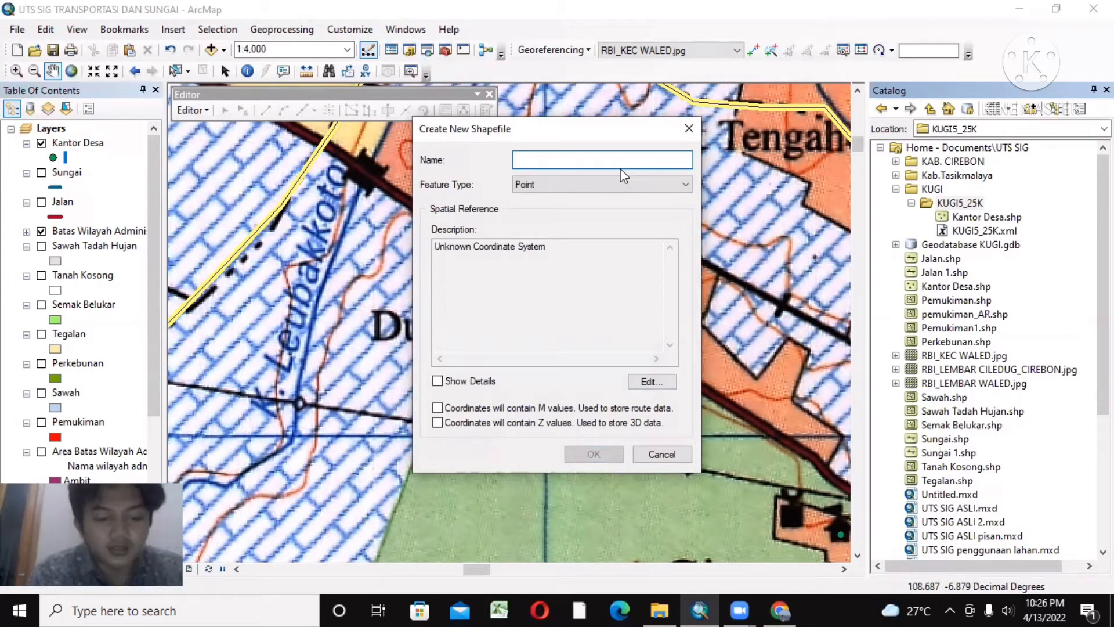
text(Mesjid)
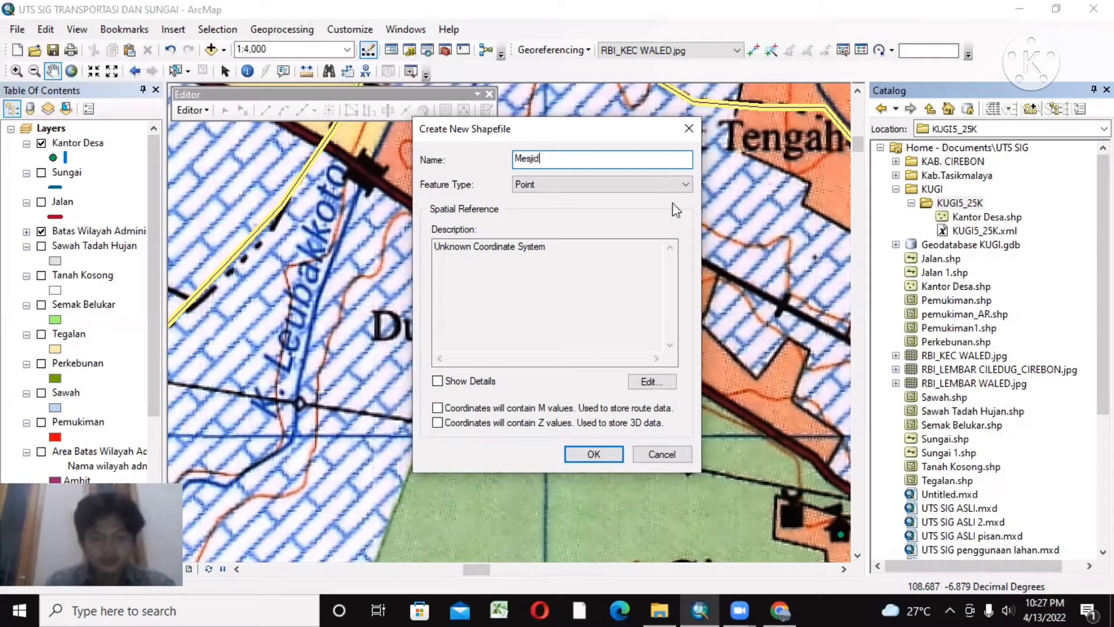
Step: Assign the WGS 1984 coordinate system to the Mesjid shapefile and create it
click(645, 383)
click(459, 178)
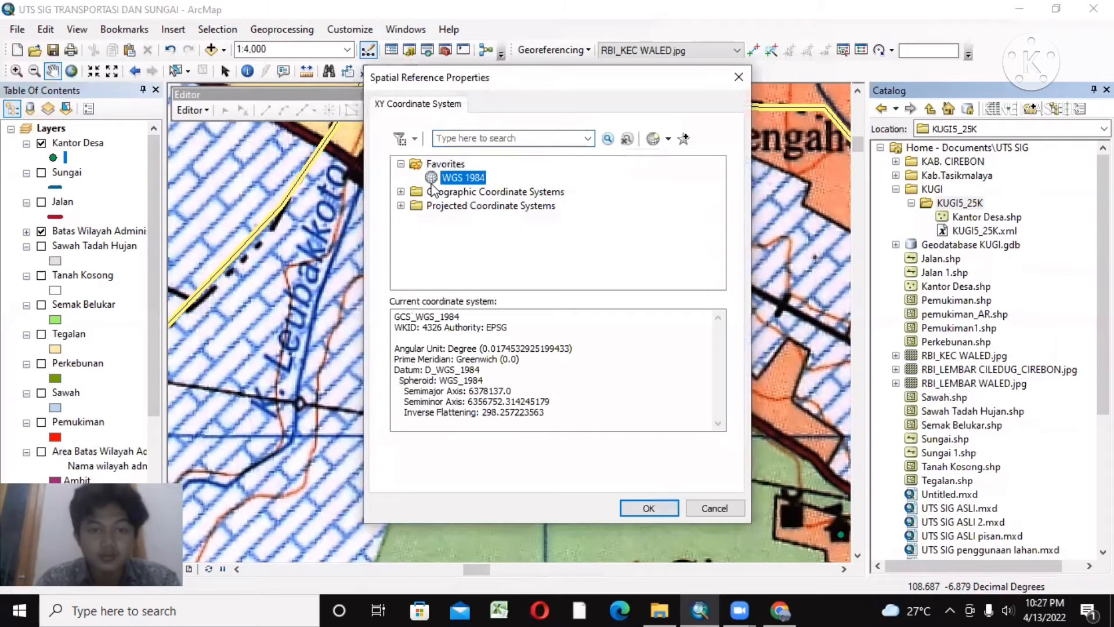
click(638, 510)
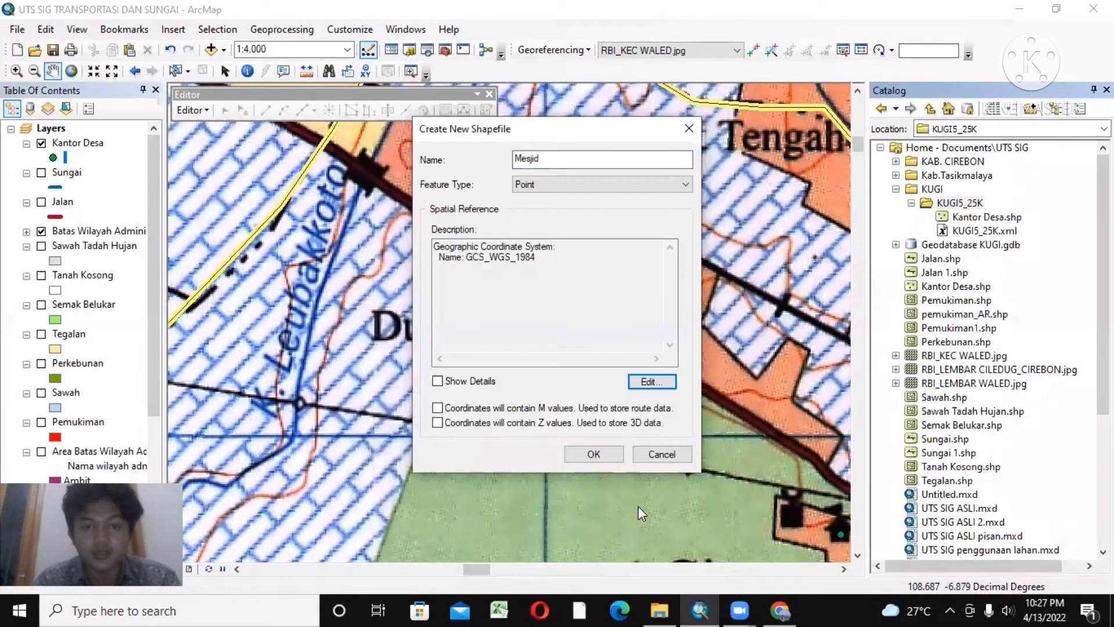
click(613, 456)
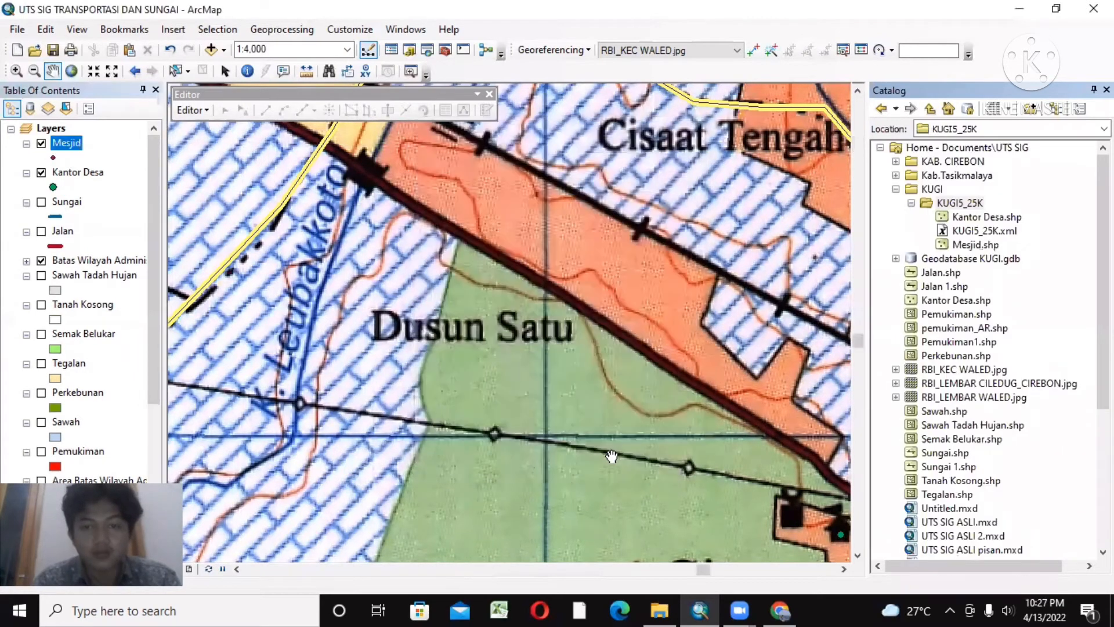
Step: Enlarge the point marker of the Mesjid layer
double_click(54, 158)
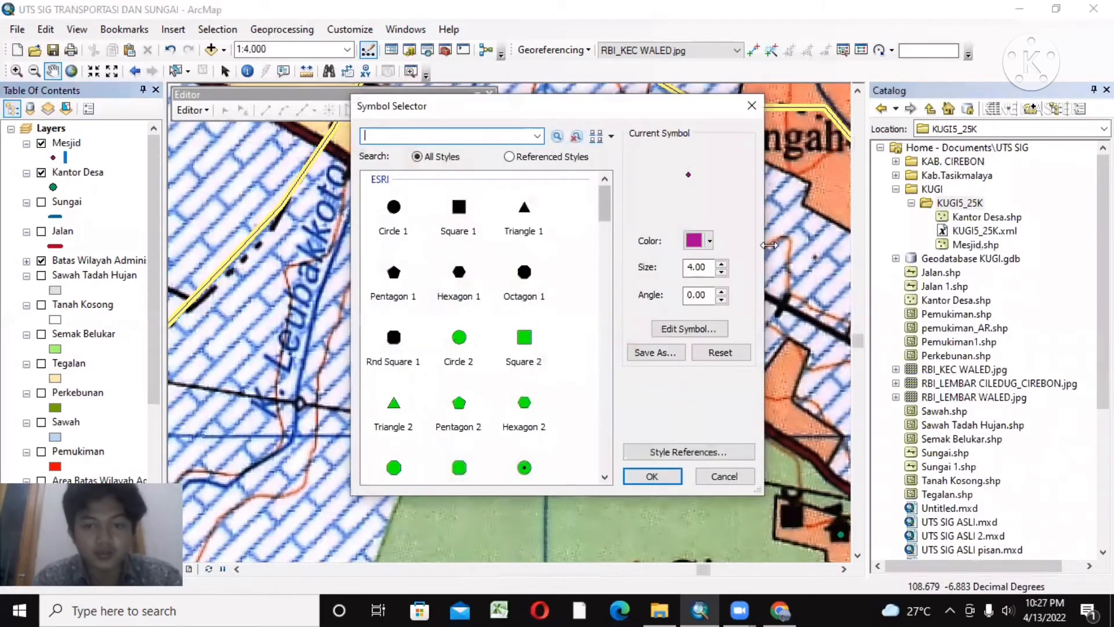
click(724, 264)
click(723, 264)
click(724, 264)
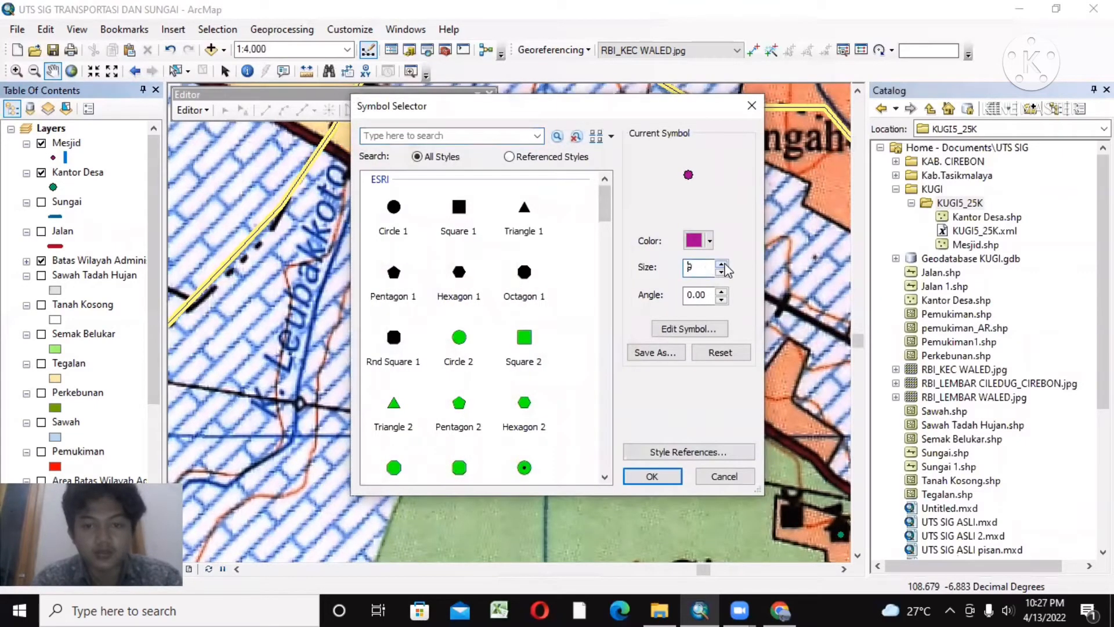
click(652, 476)
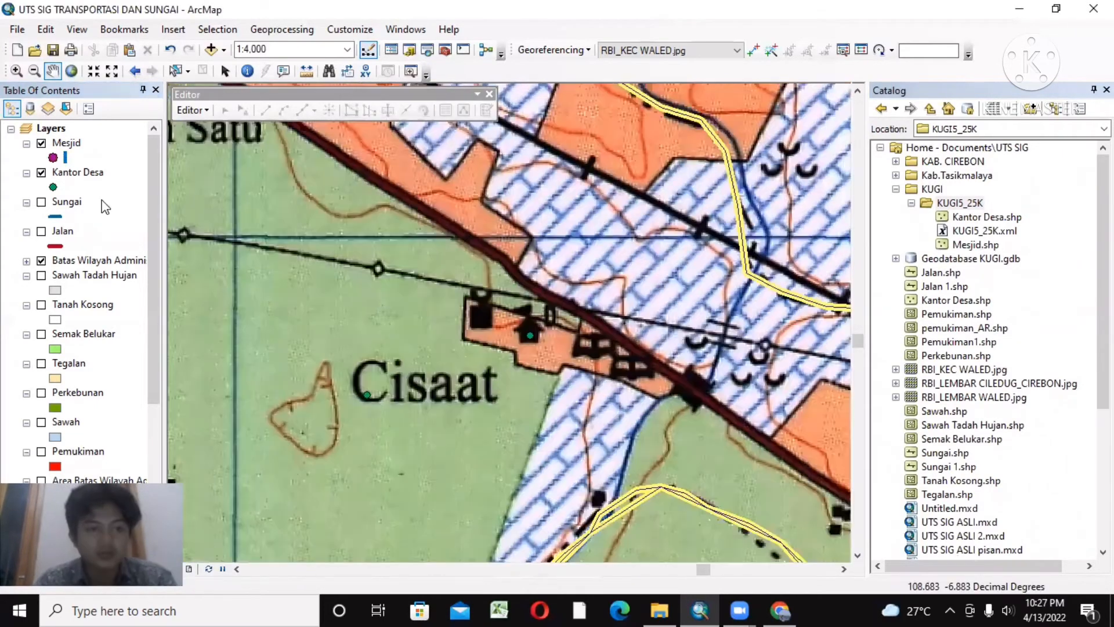
Step: Start an edit session on the Mesjid point layer and open its feature templates for creating points
click(65, 145)
right_click(64, 144)
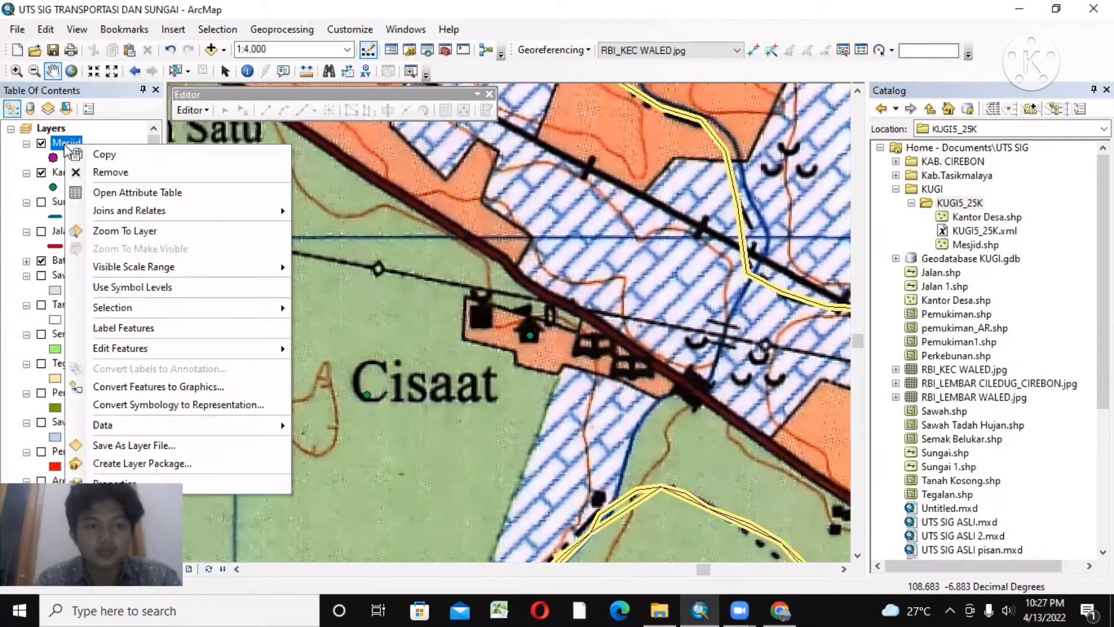
mouse_move(165, 347)
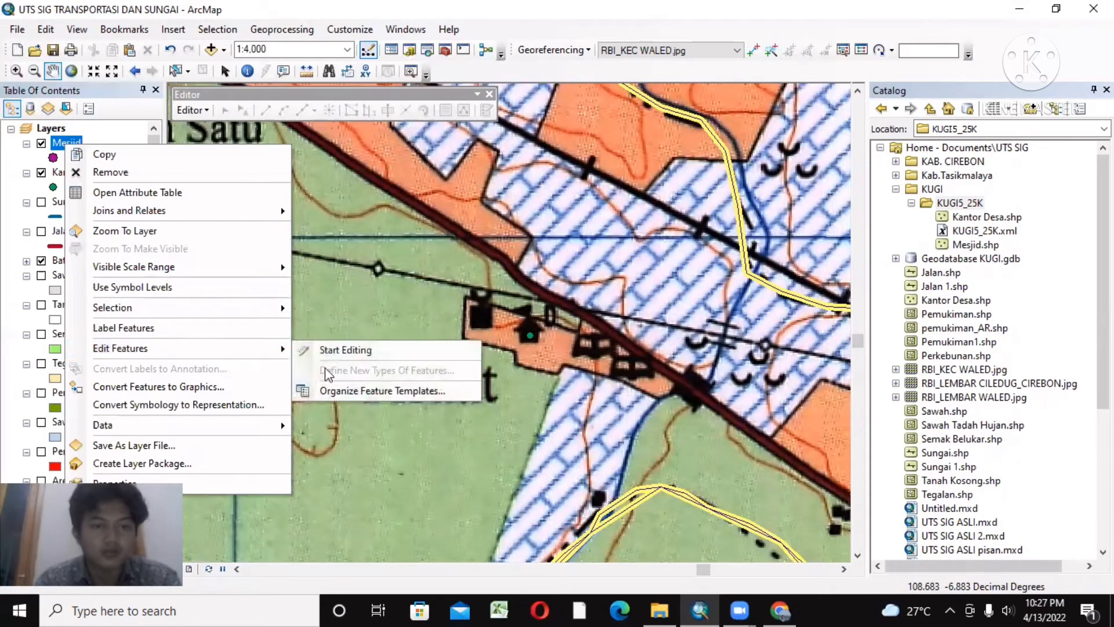
click(357, 355)
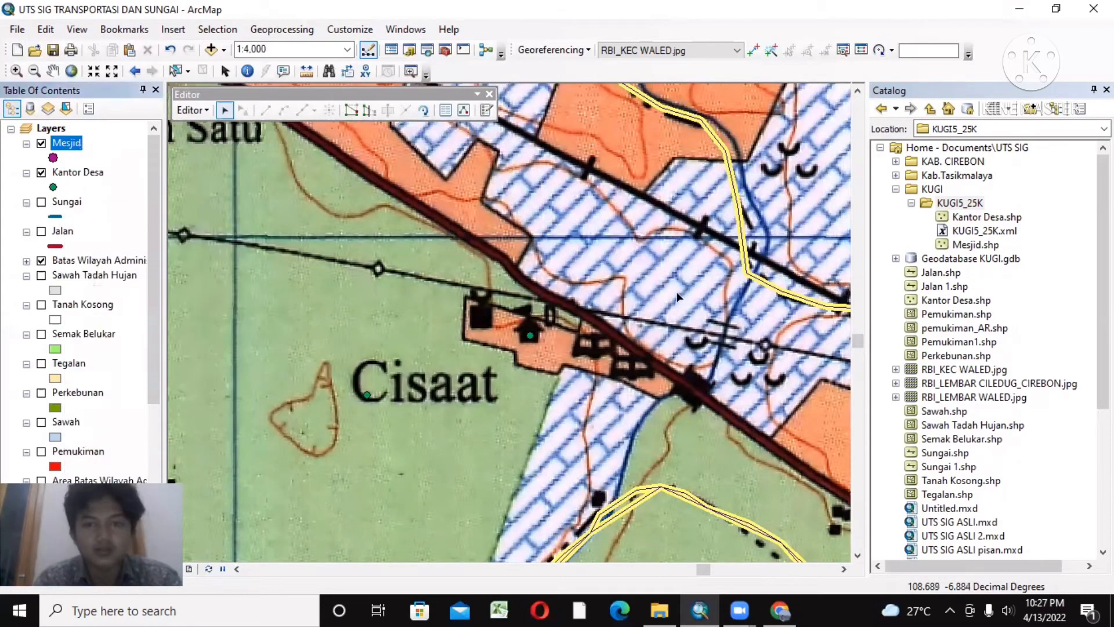
click(479, 318)
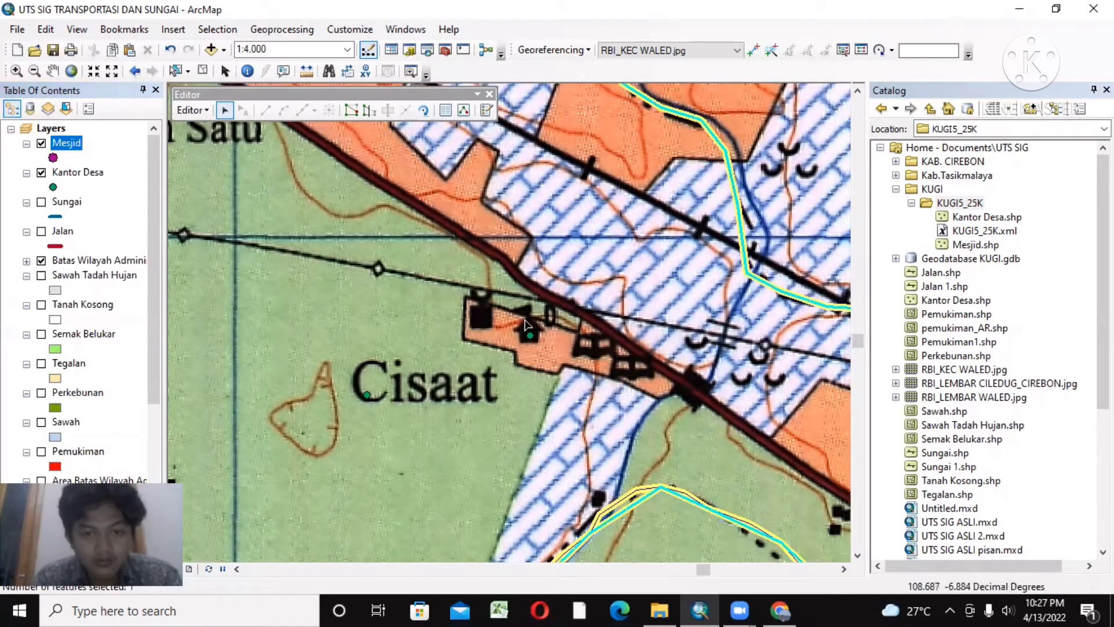
click(464, 113)
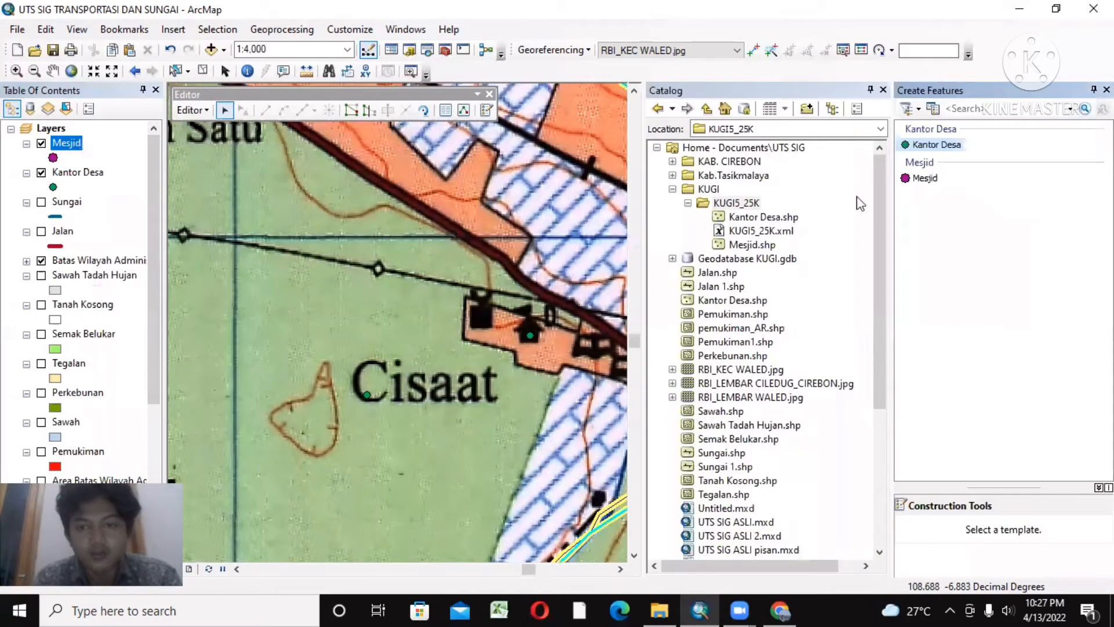
Step: Place a Mesjid point on the mosque symbol beside the main road just above the Cisaat label
click(907, 180)
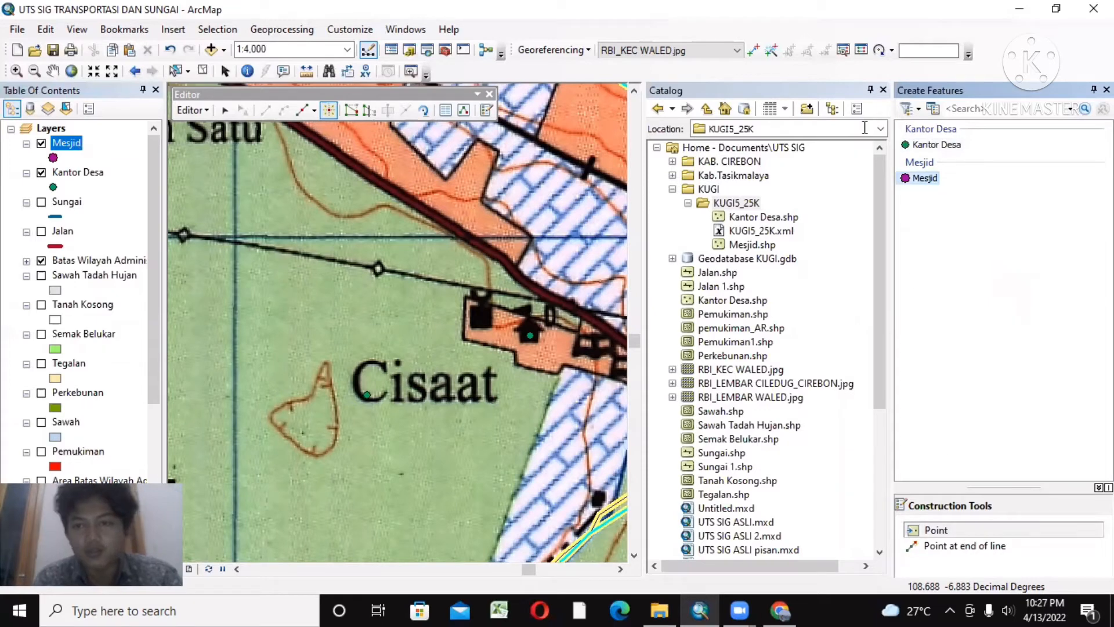
click(883, 90)
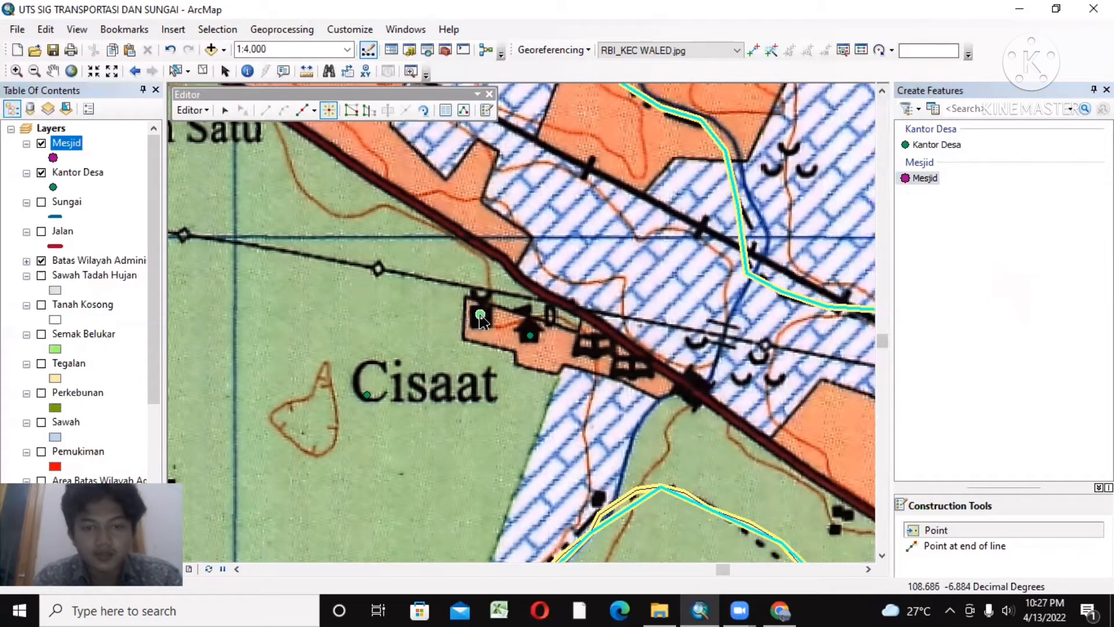
click(481, 318)
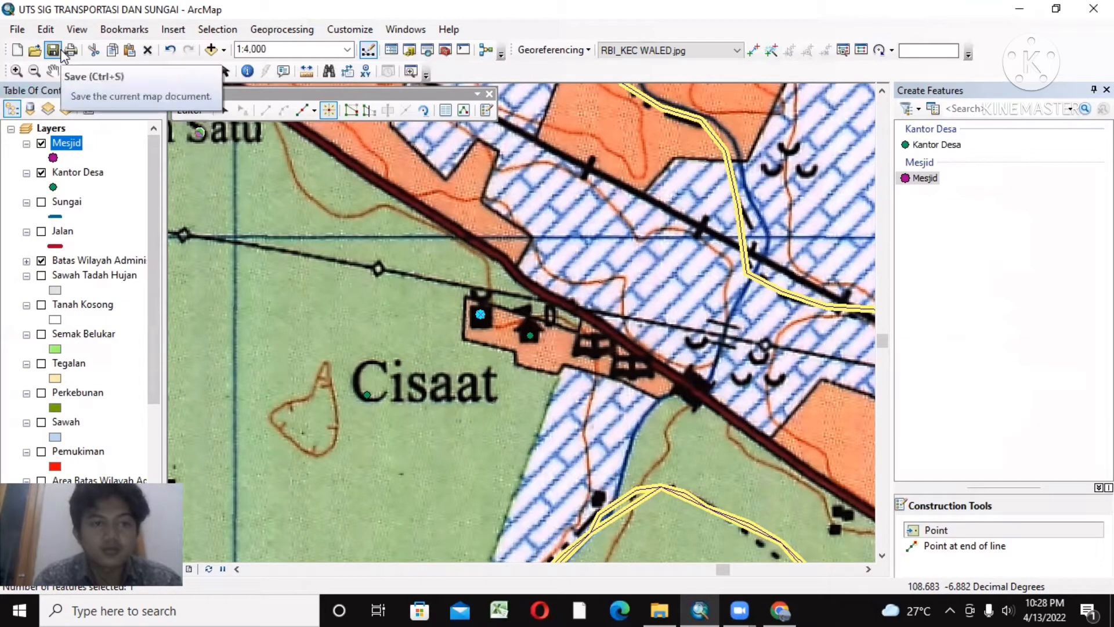
Step: Set the marker size of the Kantor Desa layer to 9
click(52, 71)
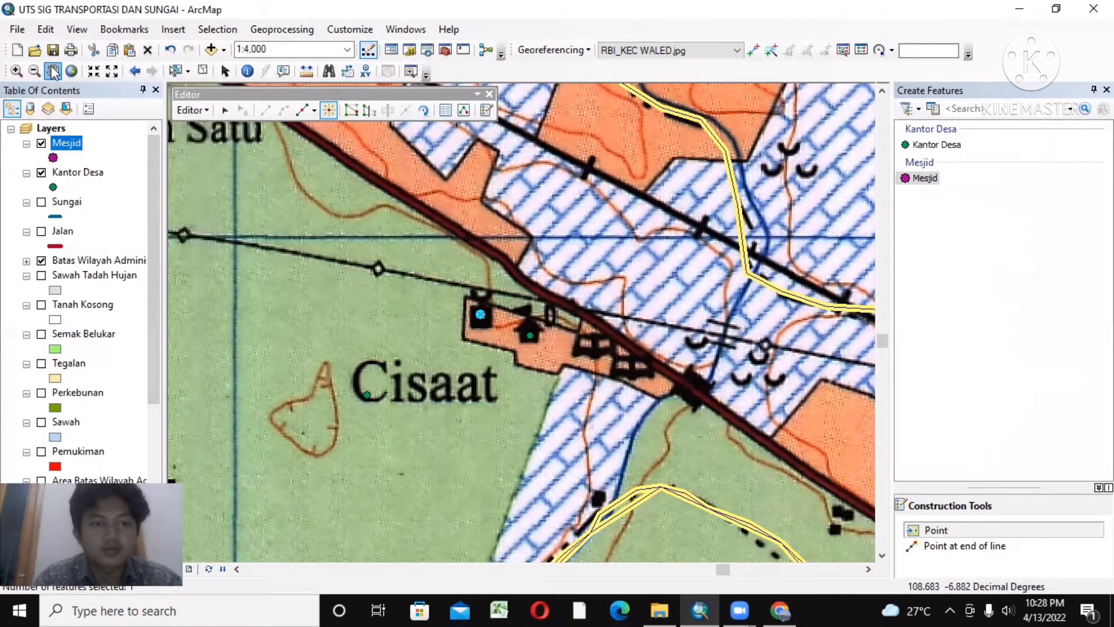
drag(327, 238, 234, 192)
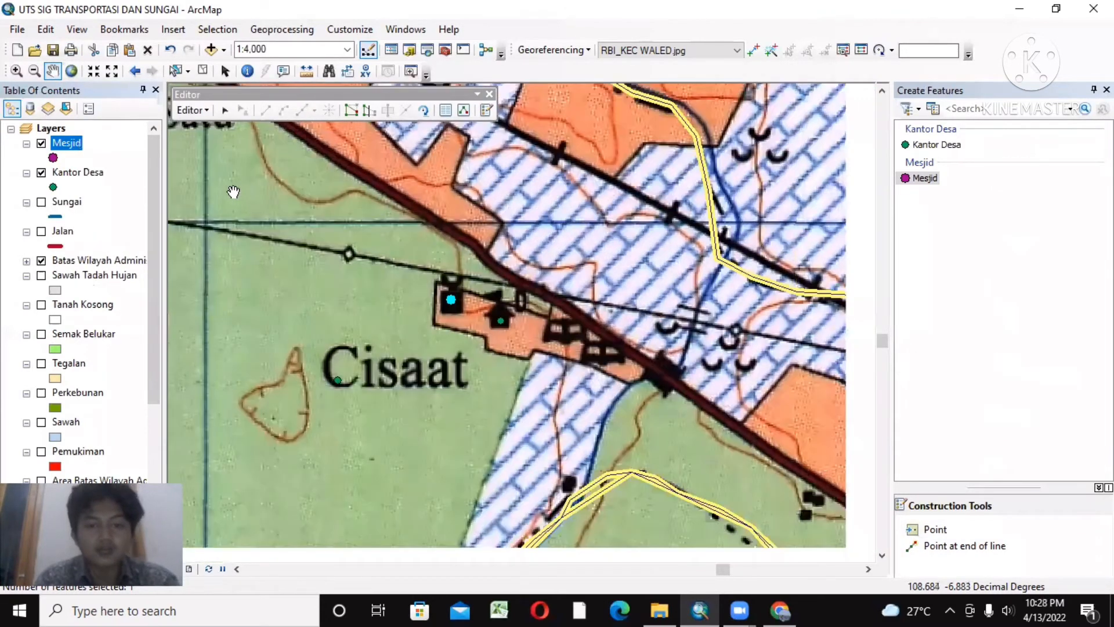
drag(491, 300, 431, 291)
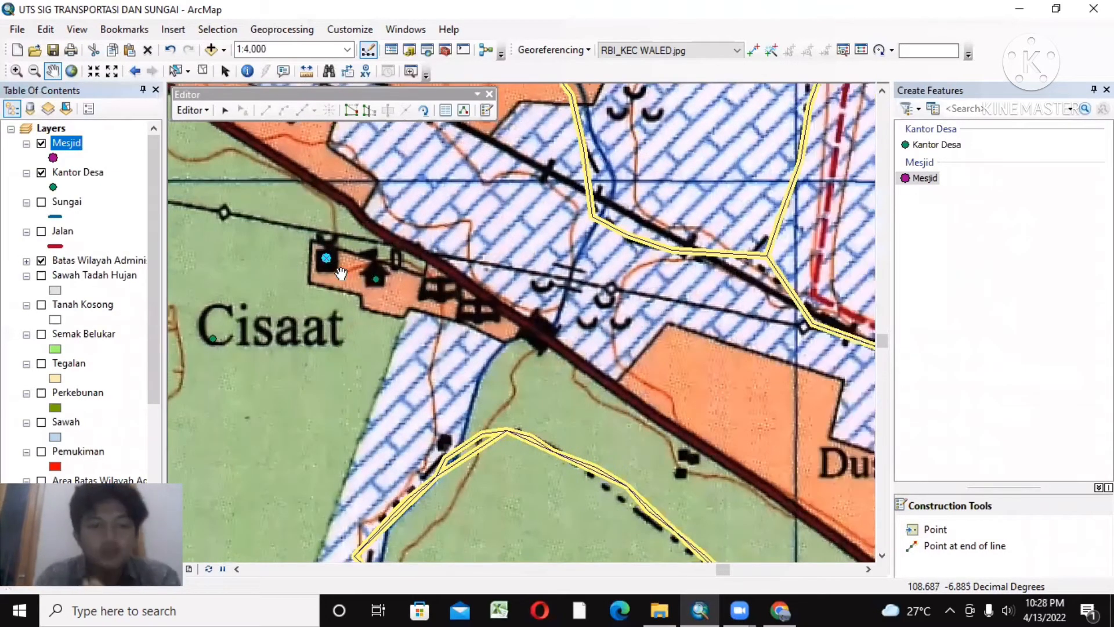
click(53, 187)
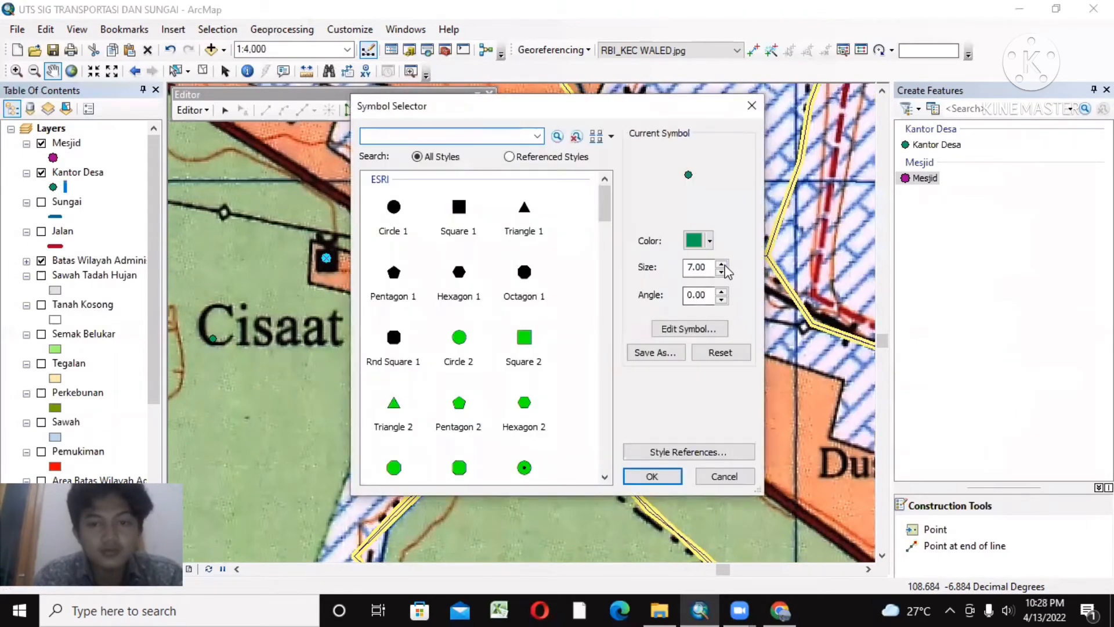
double_click(715, 267)
text(9)
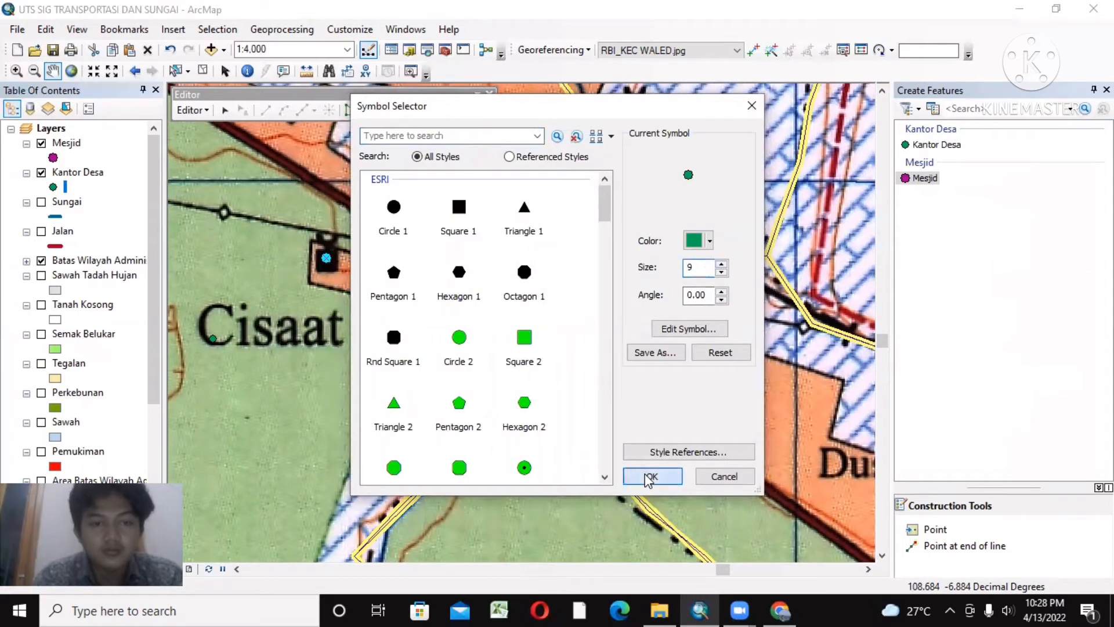
click(648, 478)
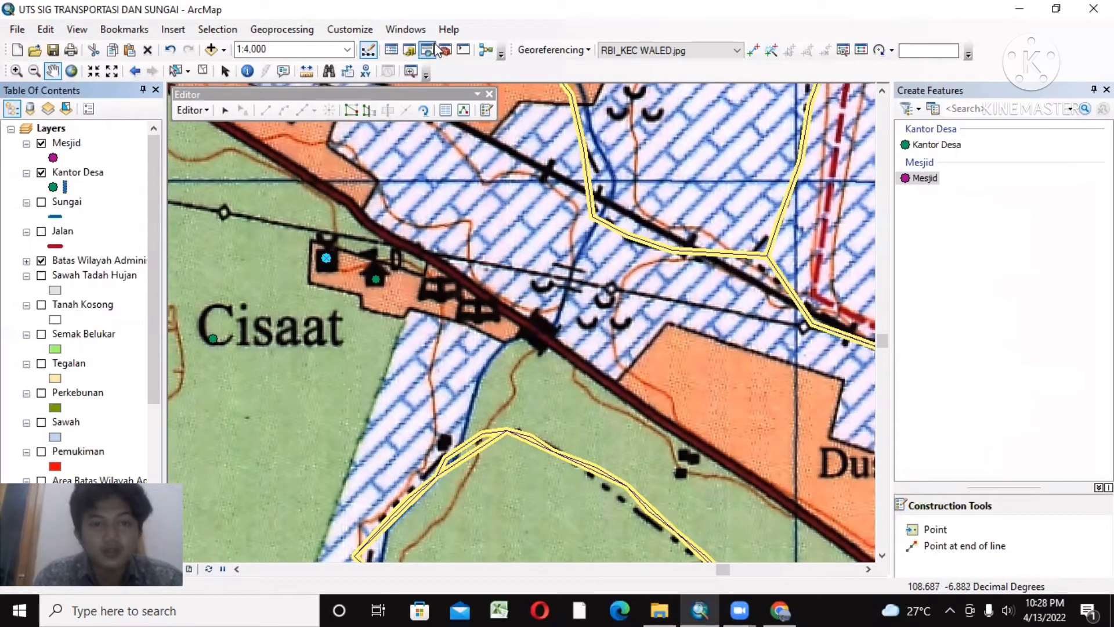
Step: Show the Catalog instead of the feature templates, and end the edit session with the Mesjid edits saved
click(409, 50)
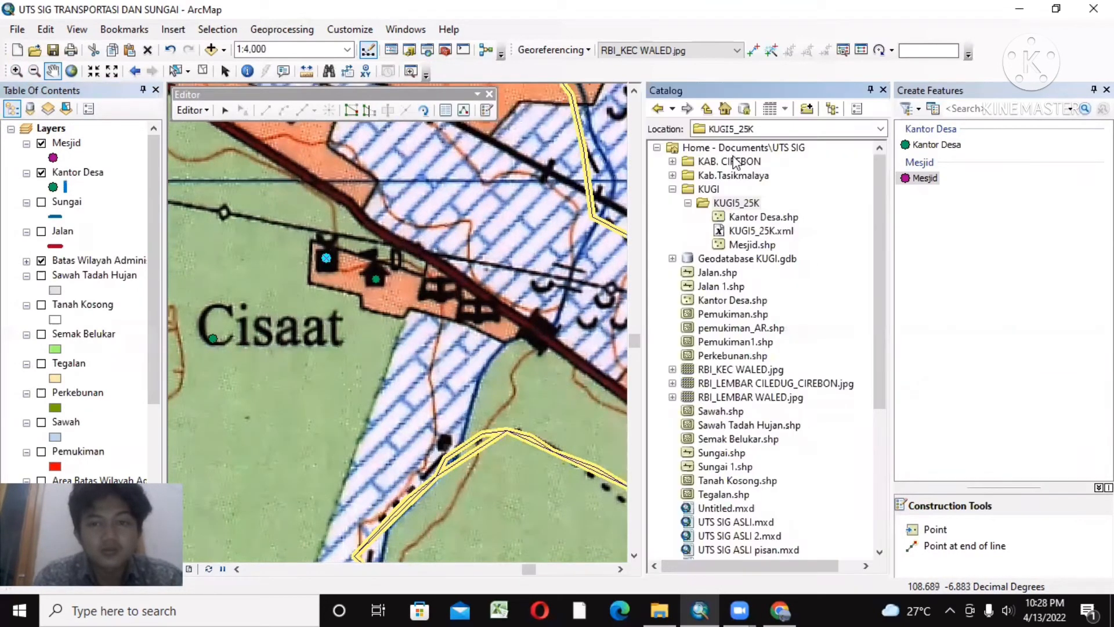
click(1107, 90)
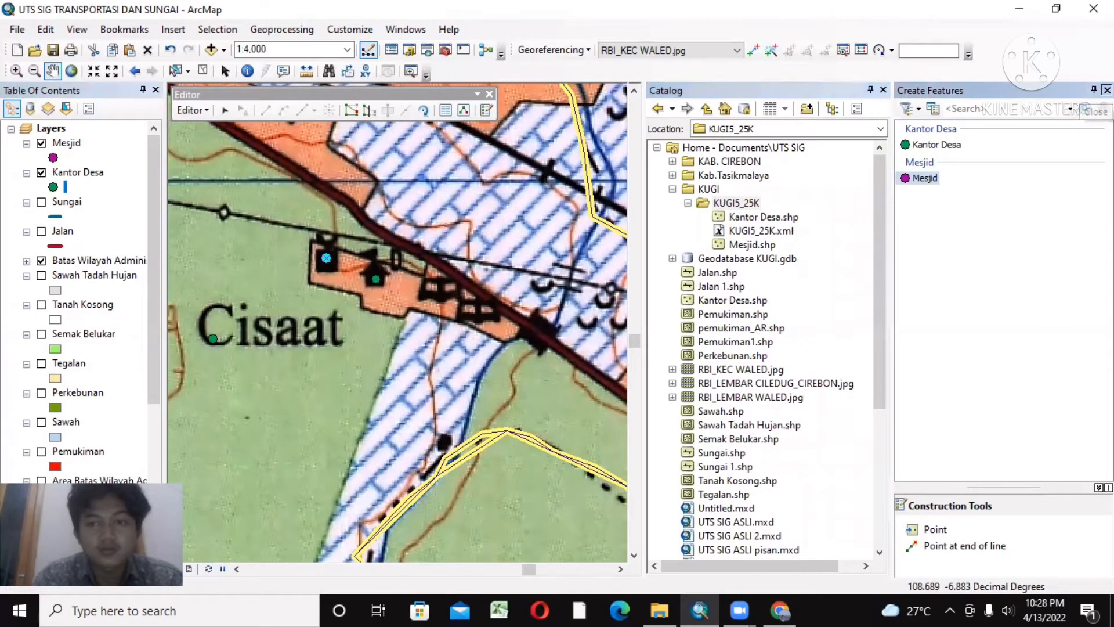
click(191, 109)
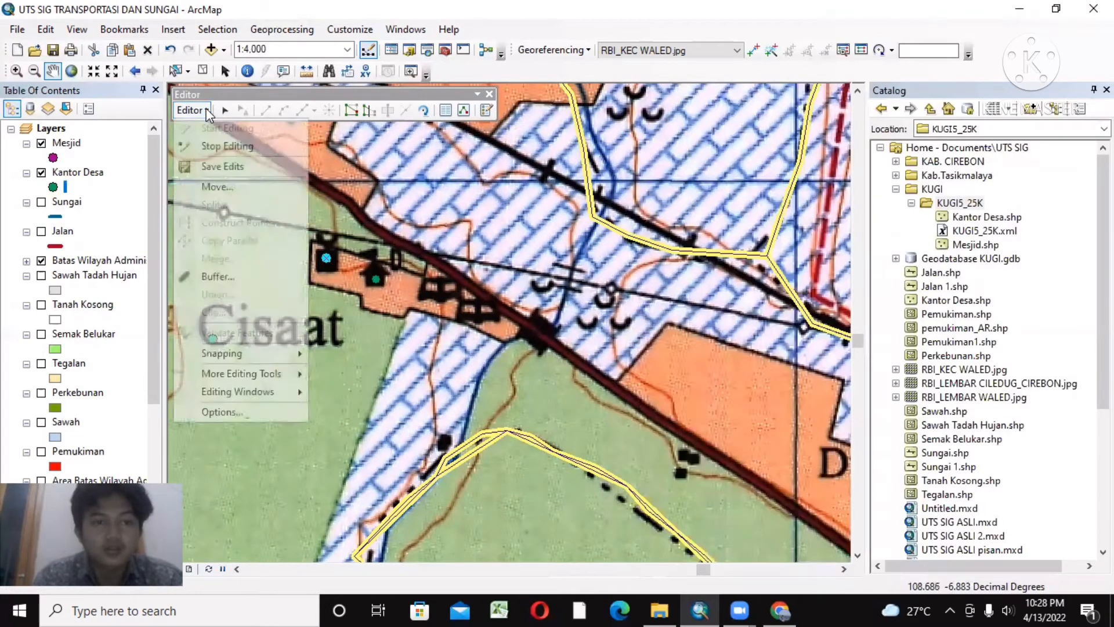
click(228, 153)
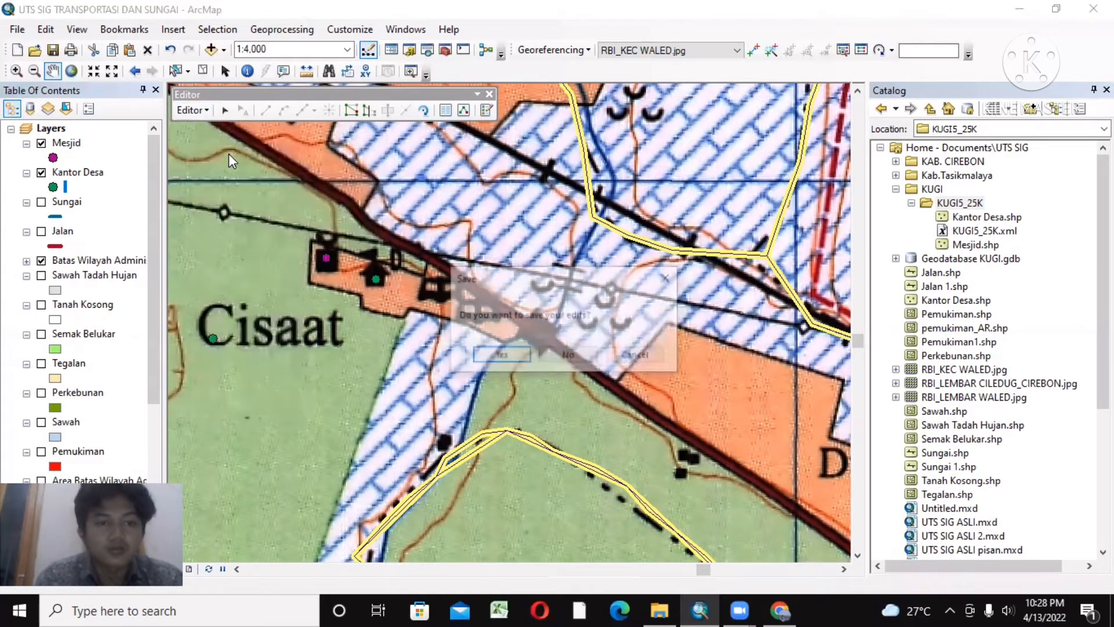
click(515, 355)
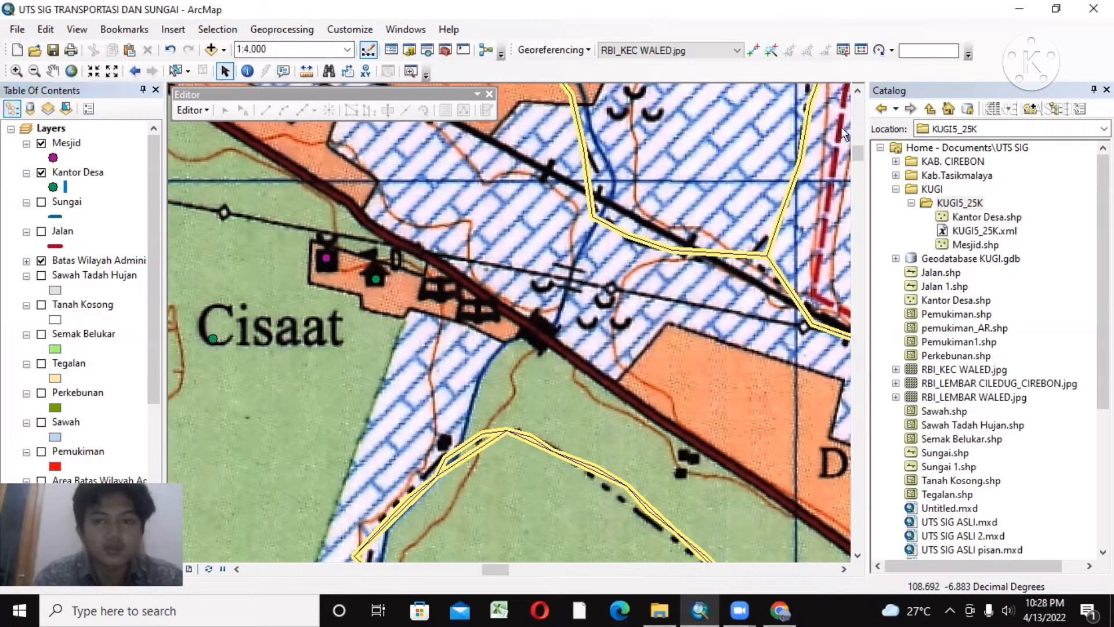
Step: Begin a new Point shapefile named Sekolah in the KUGI5_25K folder
double_click(958, 203)
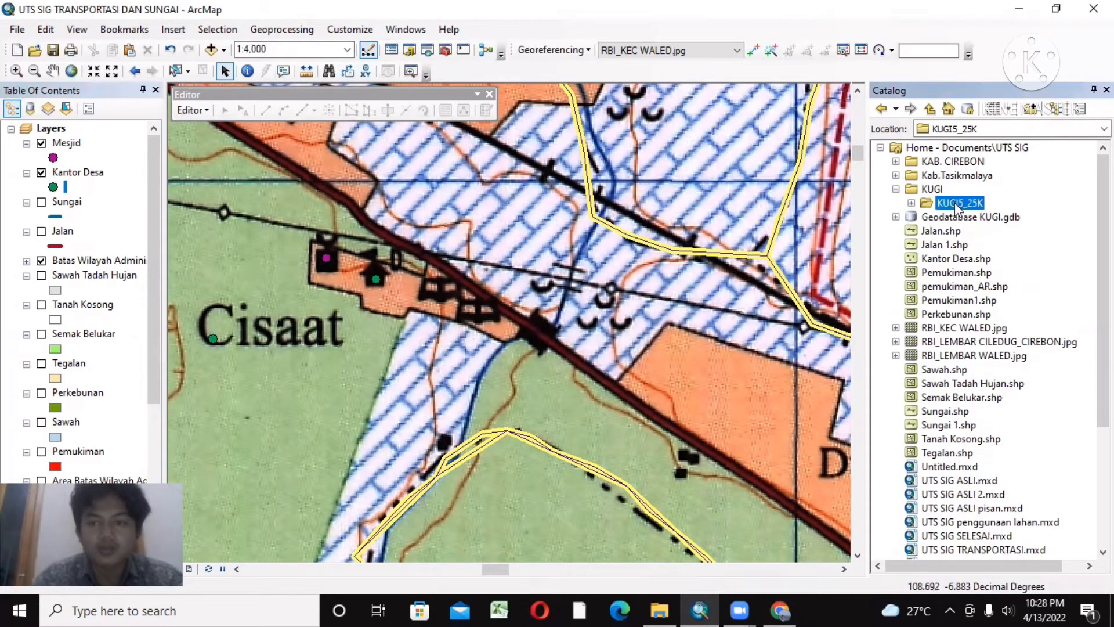
double_click(954, 206)
right_click(955, 206)
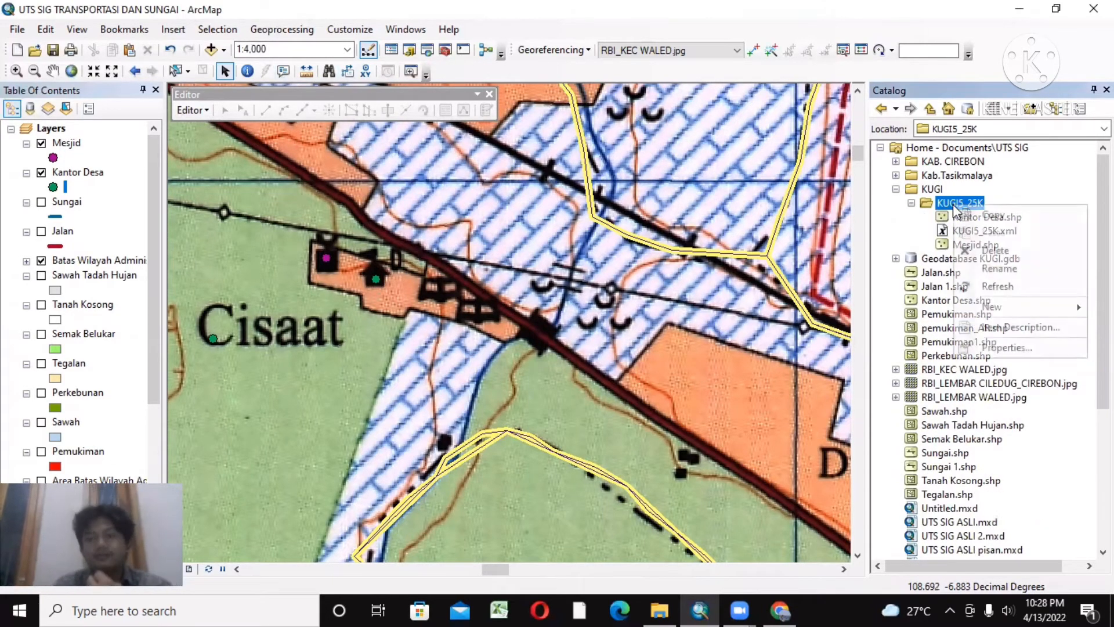
mouse_move(1015, 309)
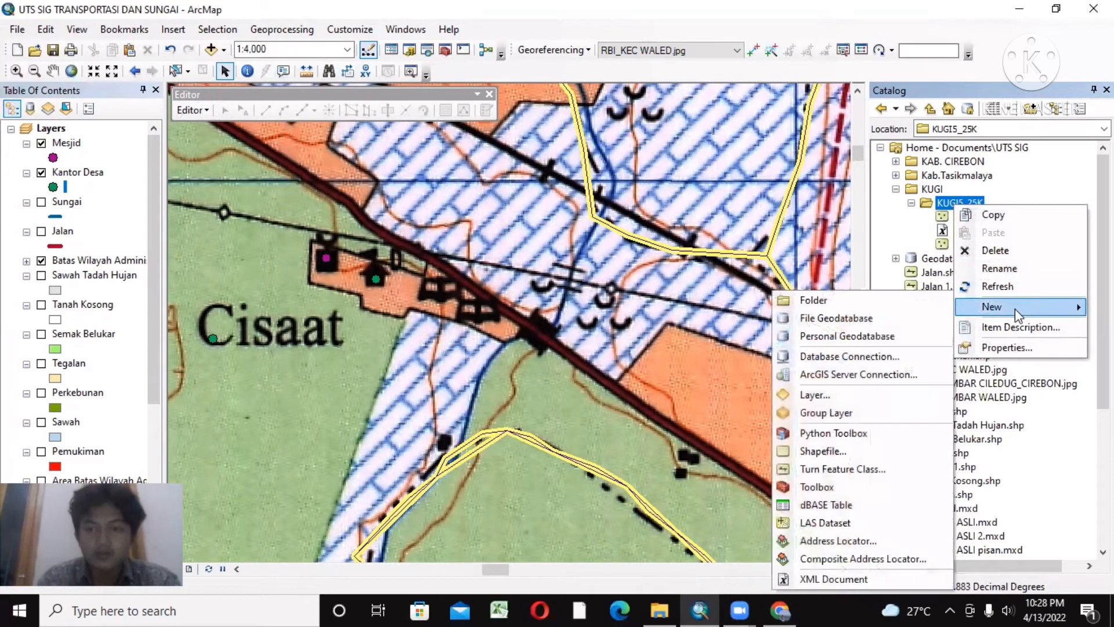
click(810, 451)
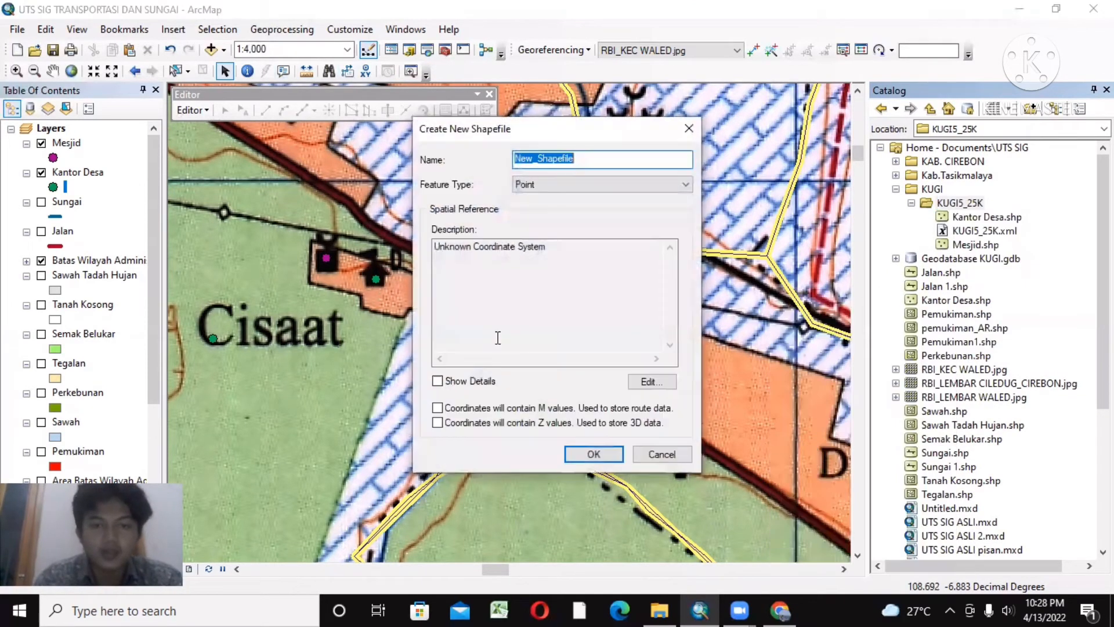
key(BackSpace)
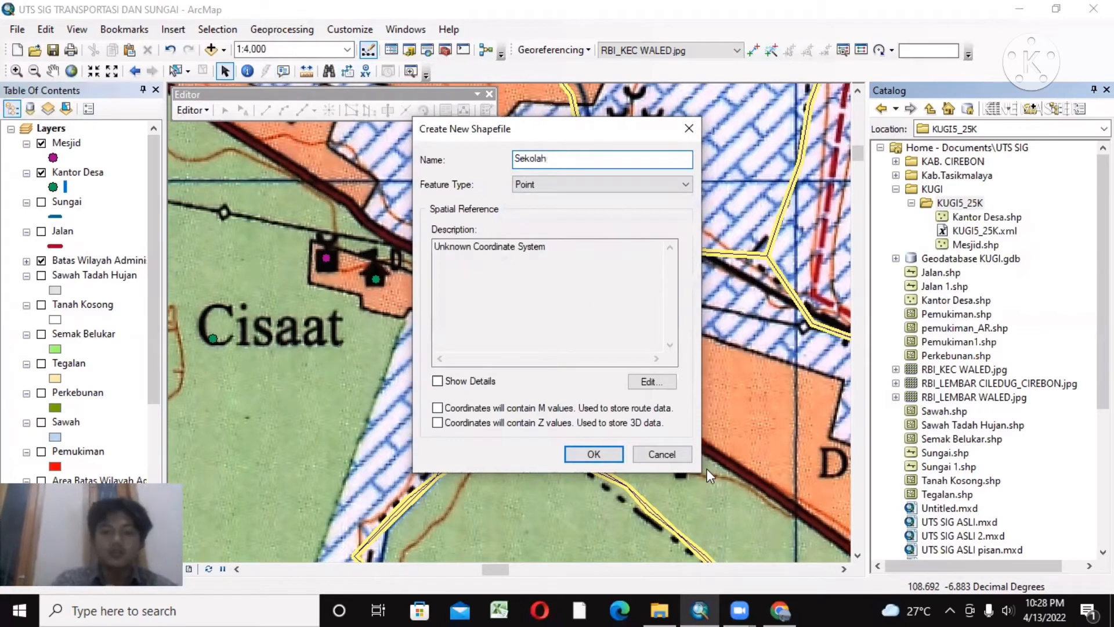
Step: Assign the WGS 1984 coordinate system to the Sekolah shapefile and create it
click(651, 381)
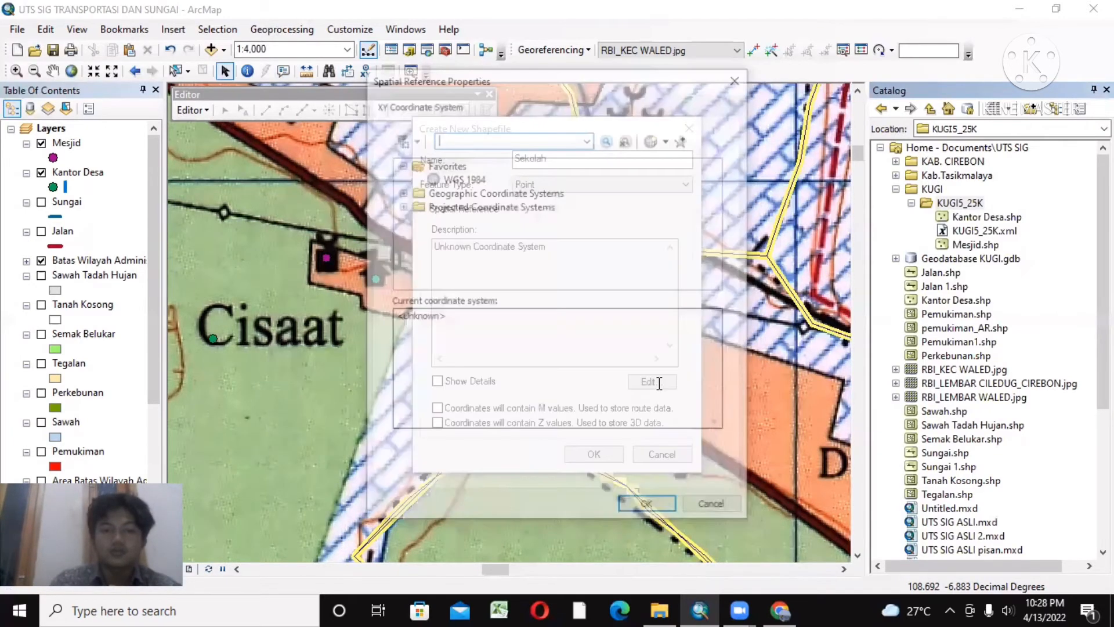
click(468, 192)
click(462, 178)
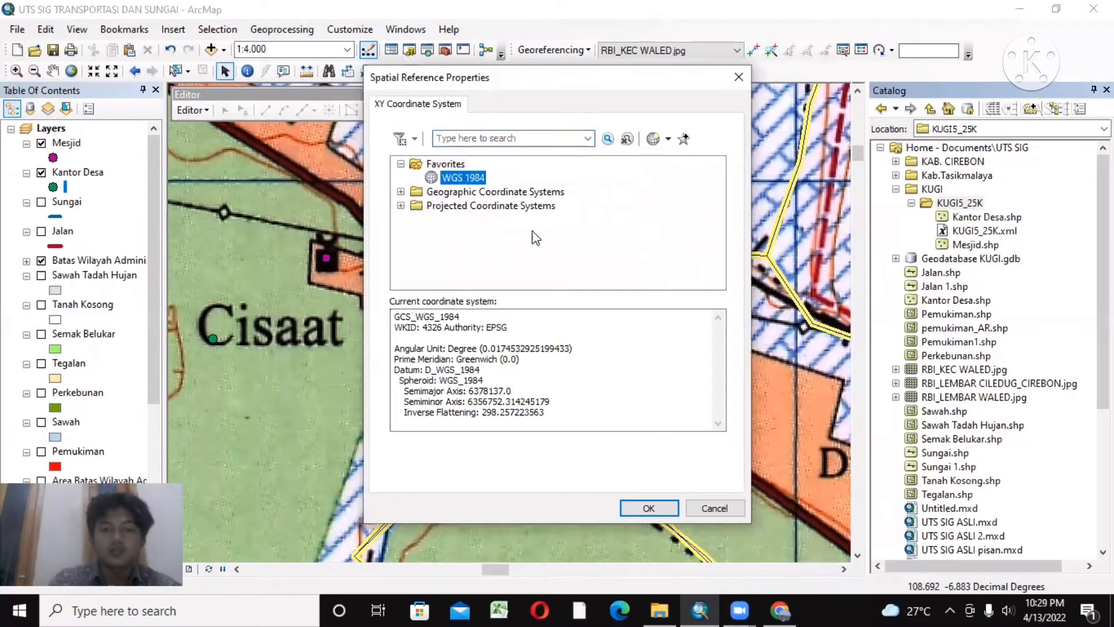
click(638, 508)
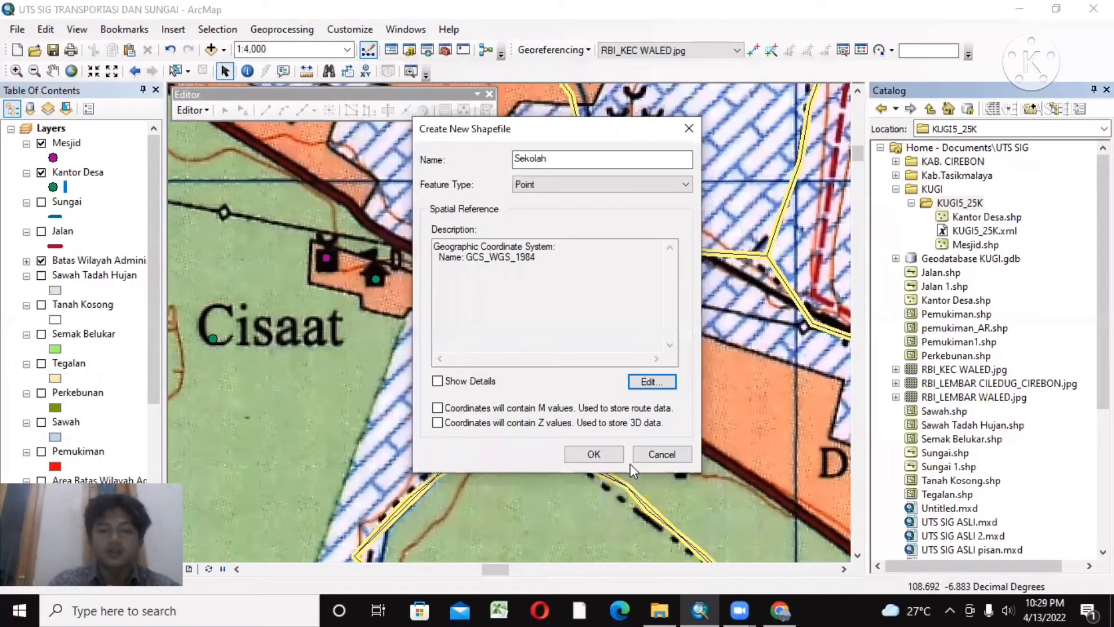
click(601, 453)
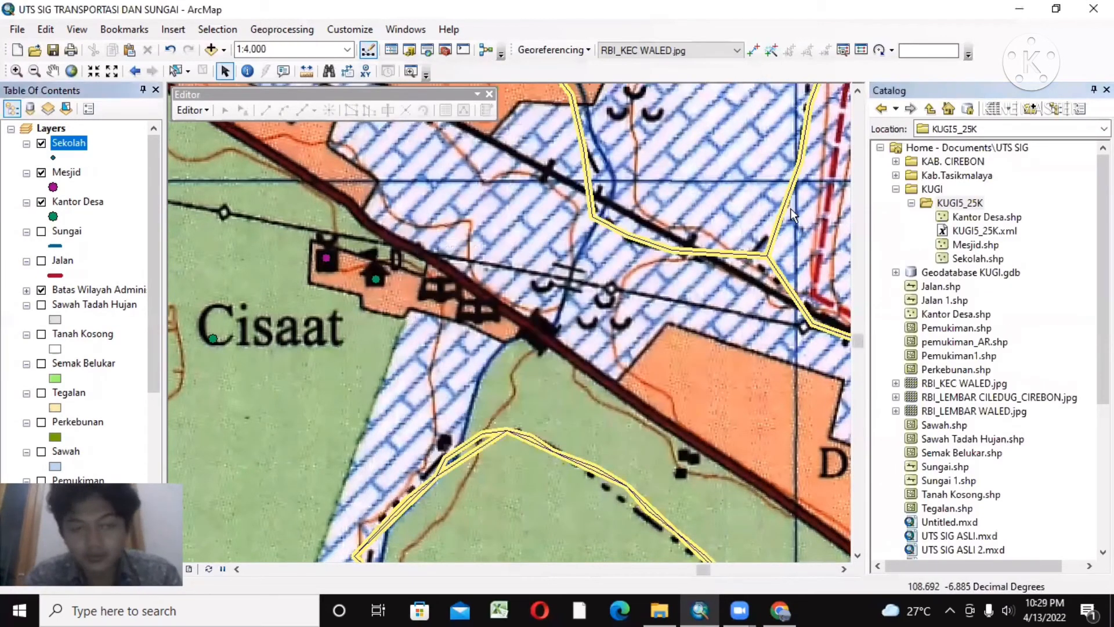
Step: Set the marker size of the Sekolah layer to 9
click(54, 156)
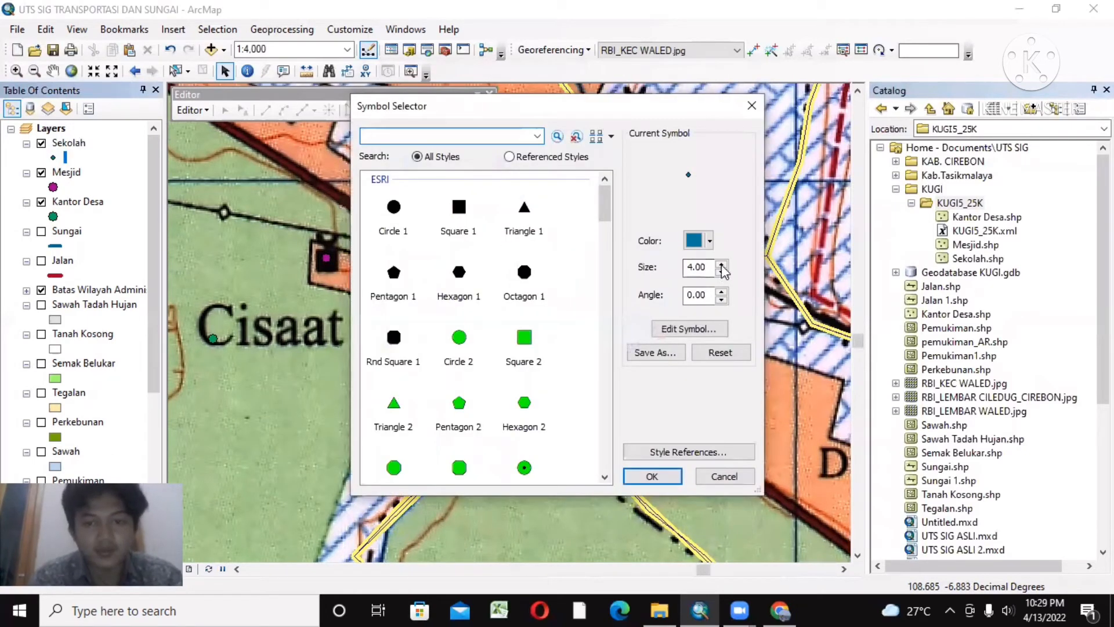
click(722, 265)
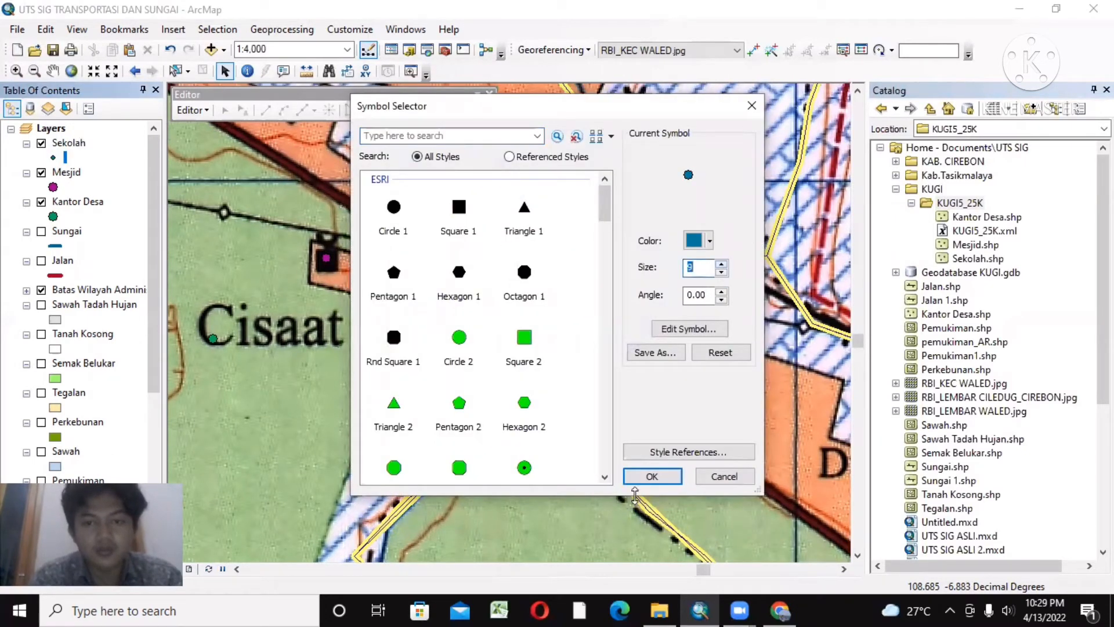
click(655, 475)
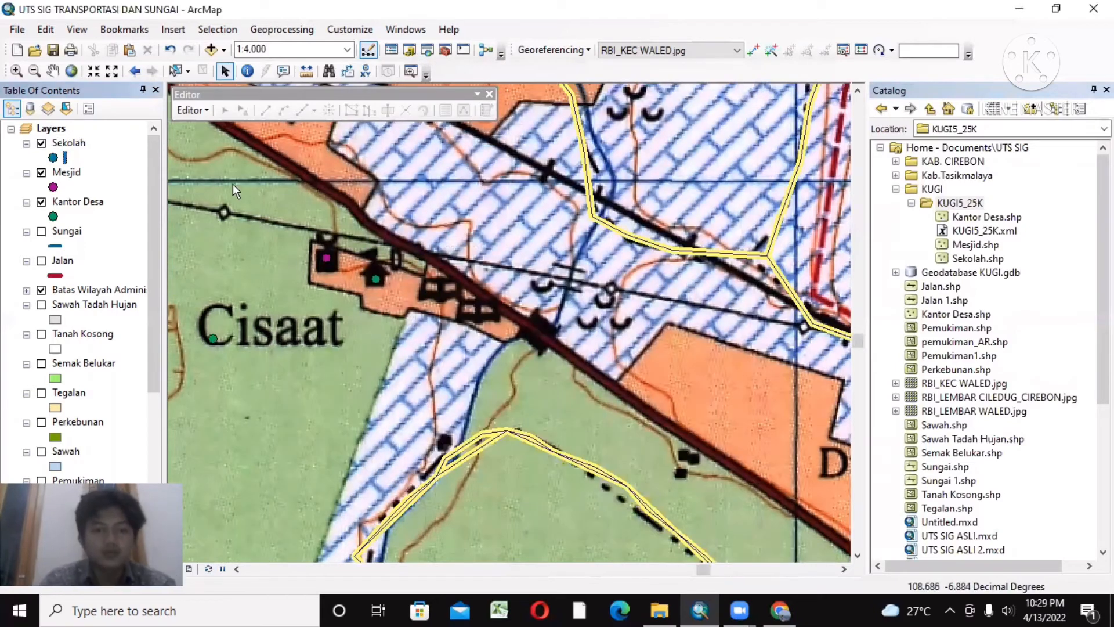
Step: Start an edit session on the Sekolah layer, open its feature templates and close the Catalog
right_click(70, 147)
mouse_move(190, 310)
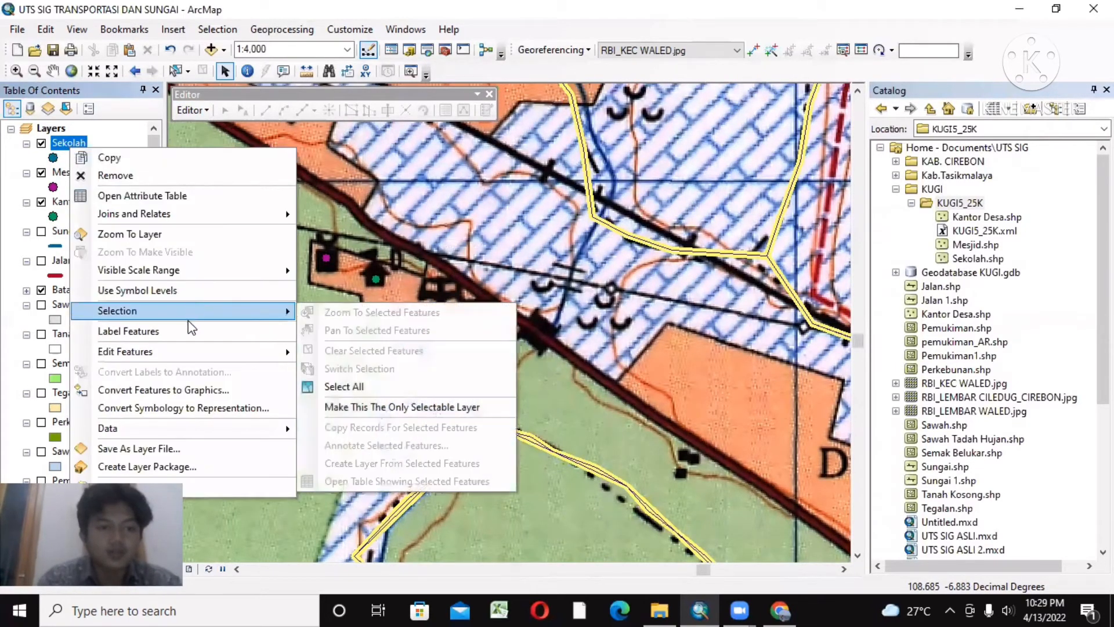
click(341, 358)
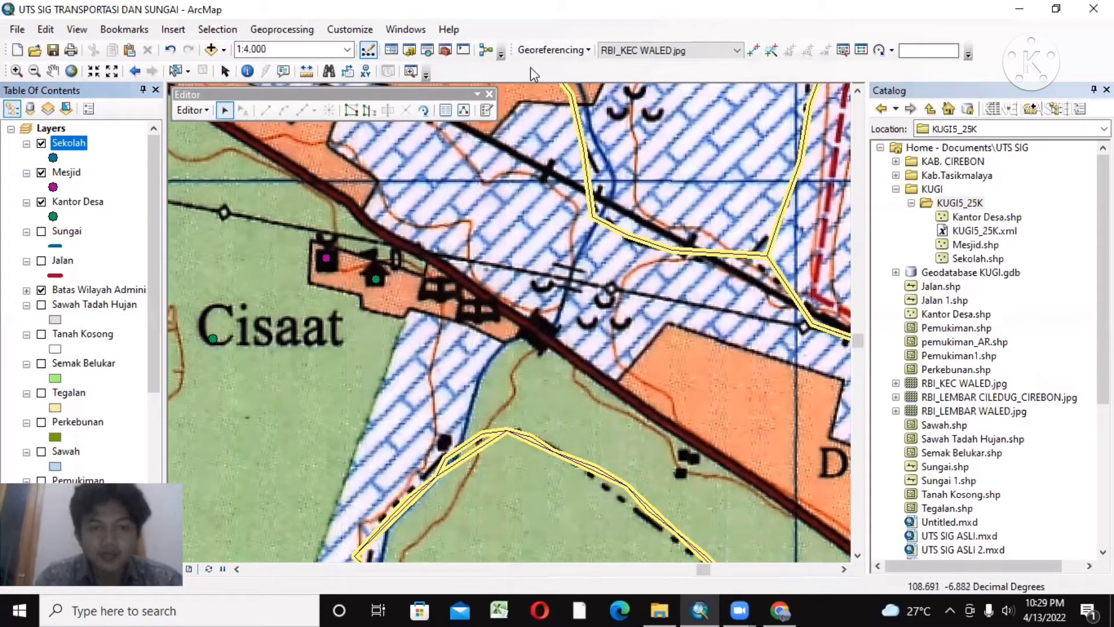
click(486, 110)
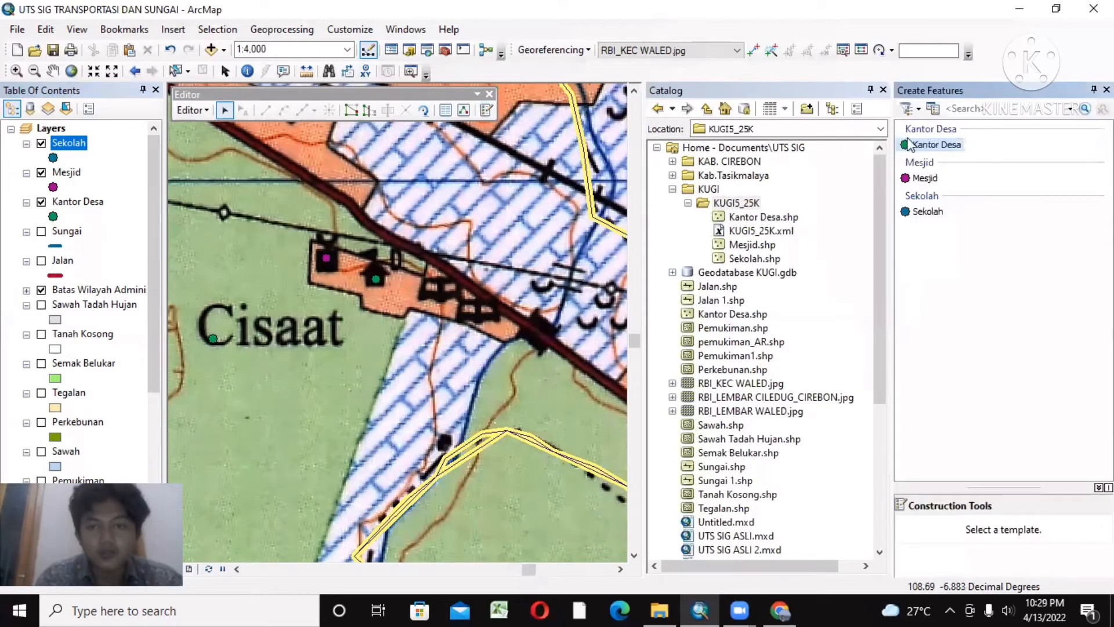
click(884, 91)
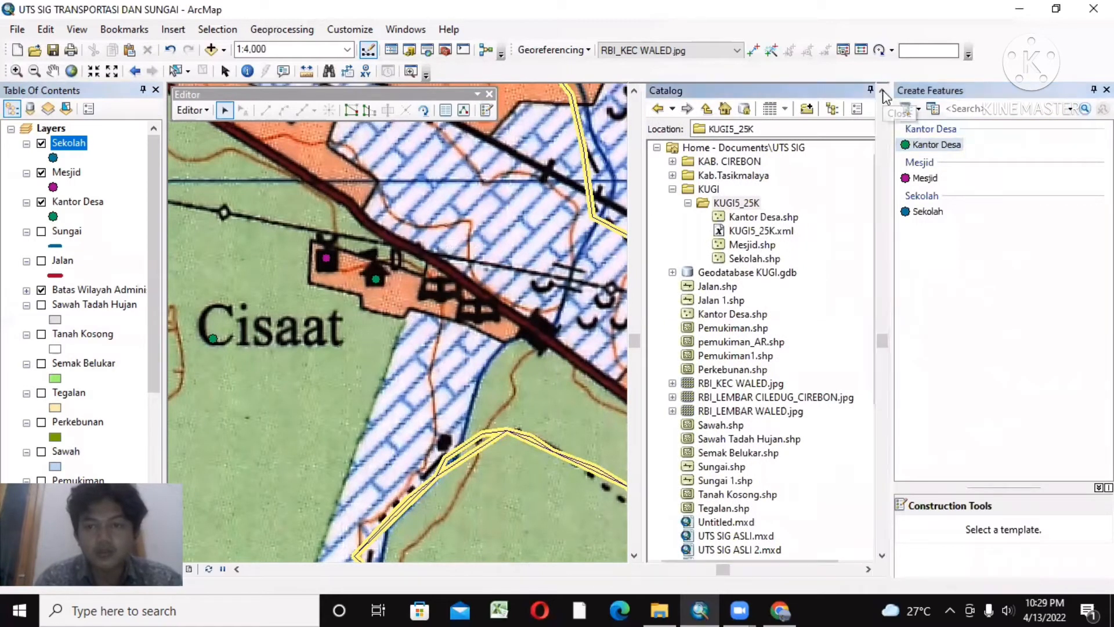
Step: Place two Sekolah points on the two adjacent school symbols along the main road near Cisaat
click(928, 212)
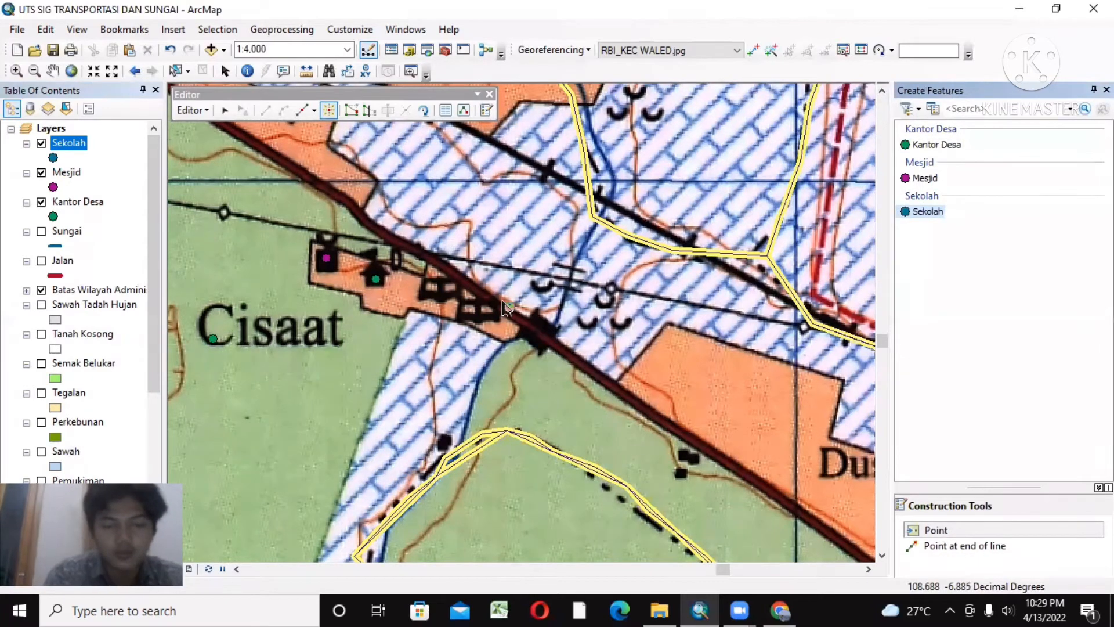
click(441, 290)
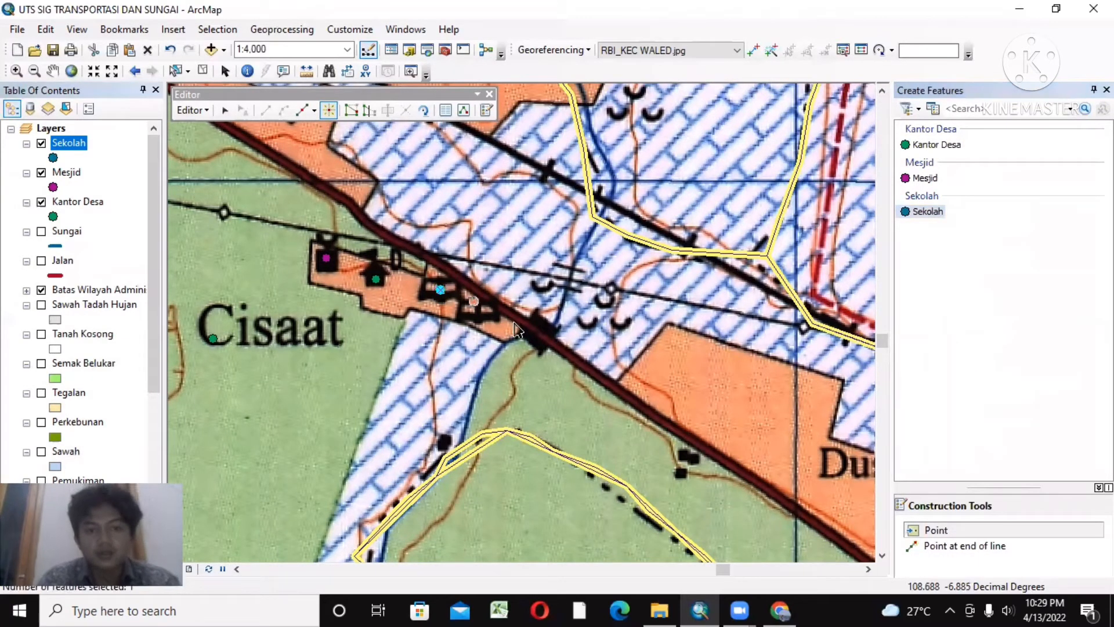
click(476, 314)
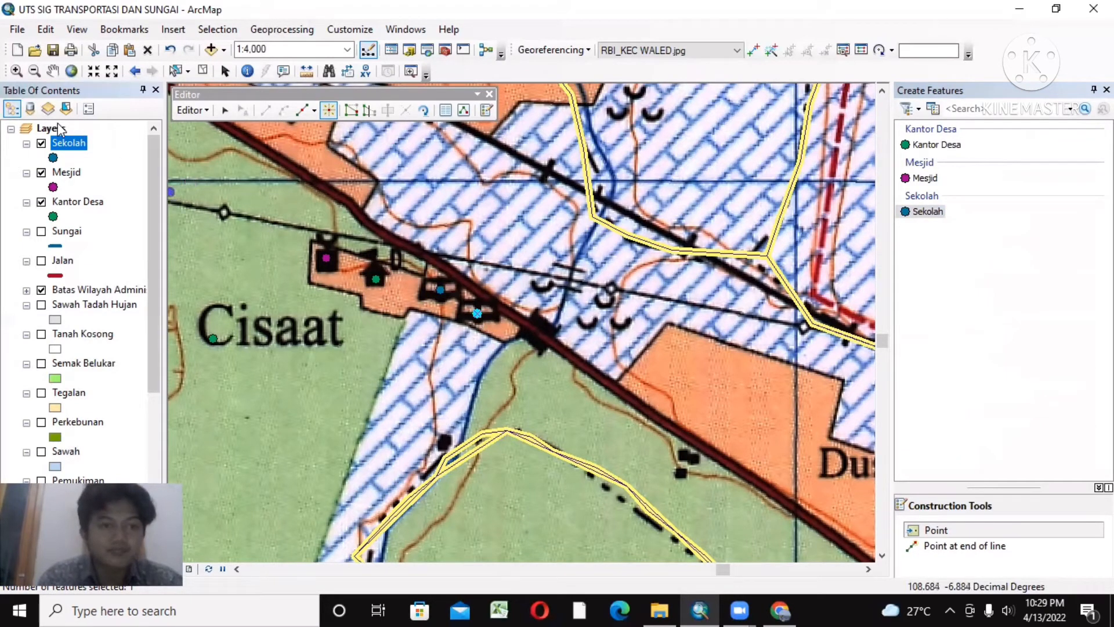
Step: Stop editing the Sekolah layer and save its edits
click(52, 71)
drag(315, 240, 629, 455)
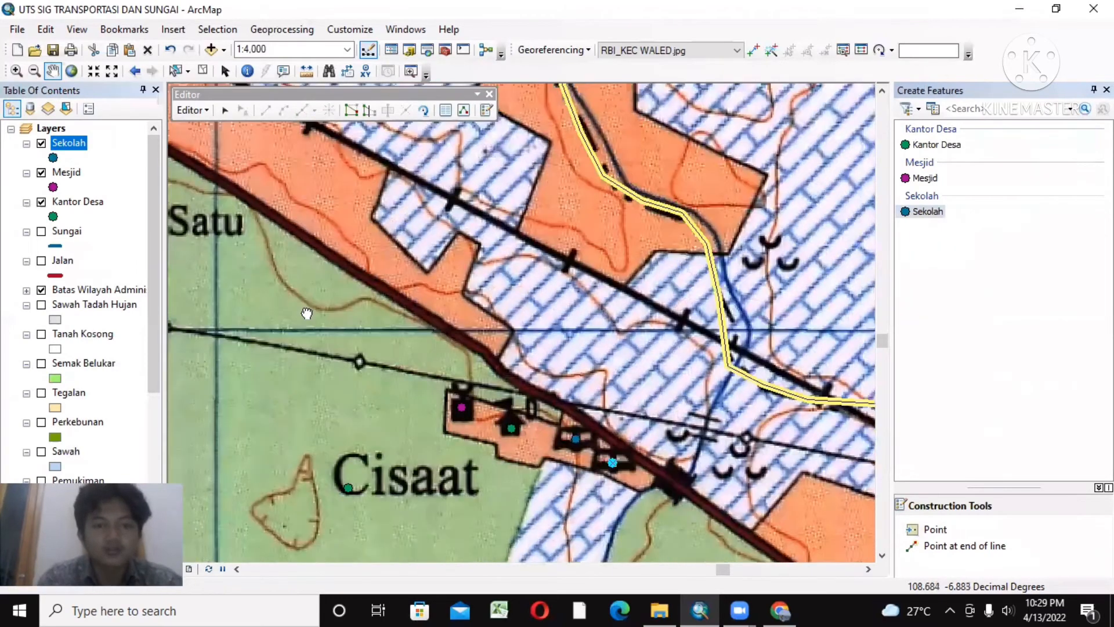
drag(218, 294, 375, 472)
drag(247, 214, 369, 273)
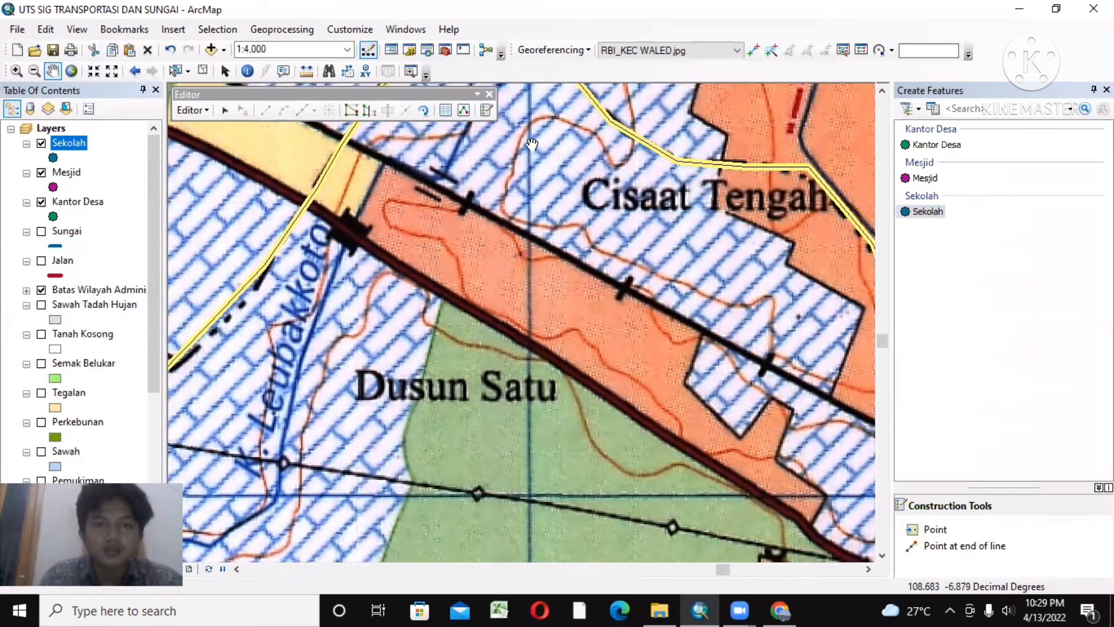
click(203, 110)
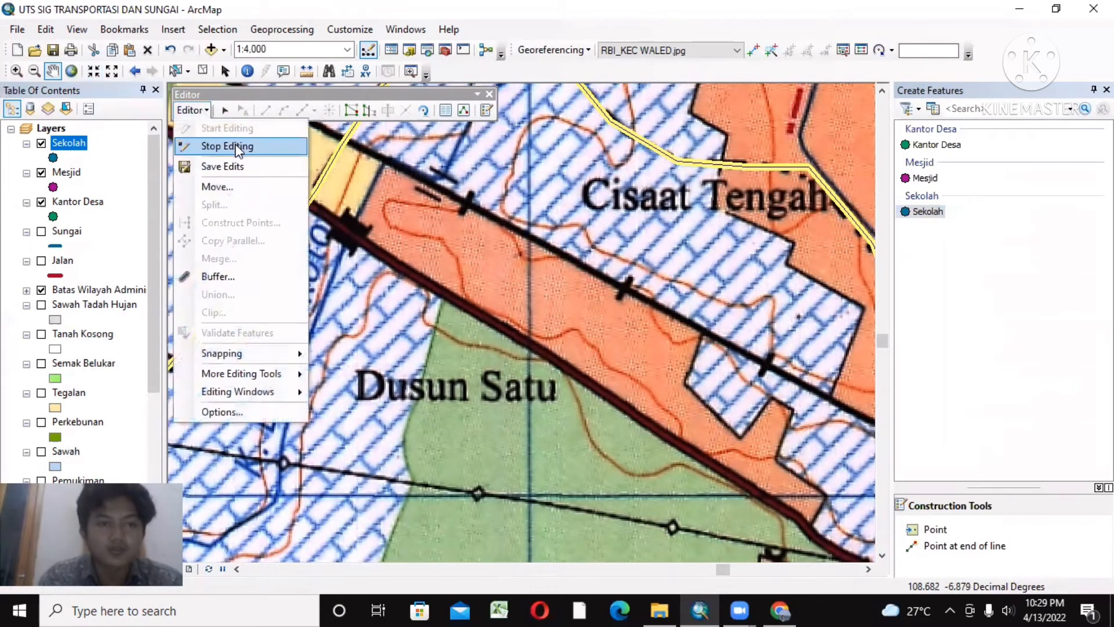
click(236, 146)
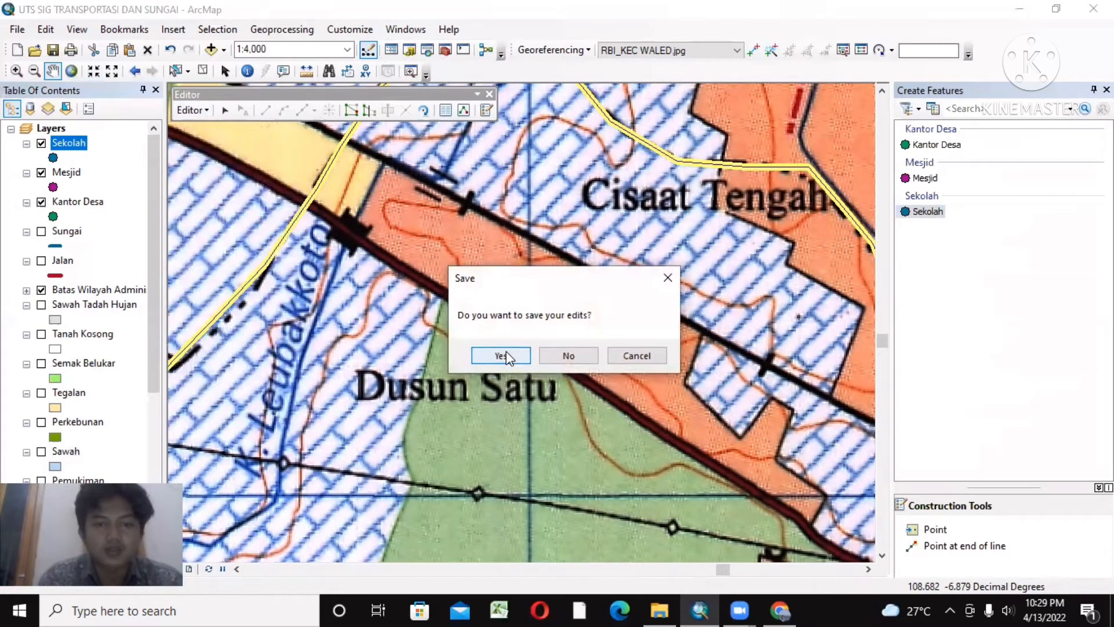
click(503, 355)
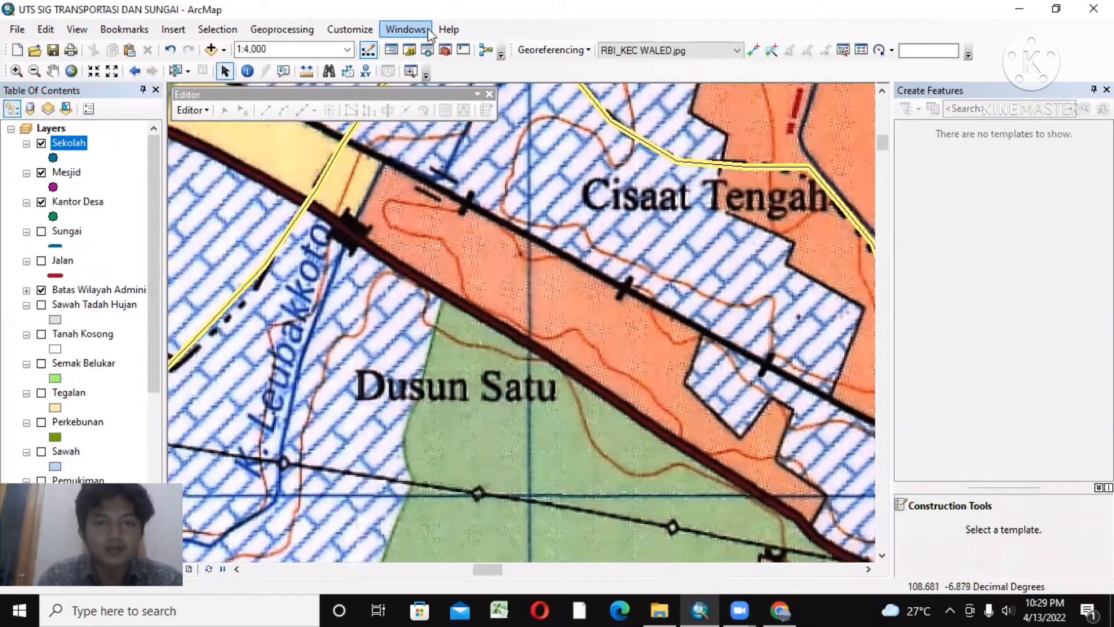
Step: Start a new shapefile named Bangunan with the Point feature type in the KUGI5_25K folder of the Catalog
click(408, 52)
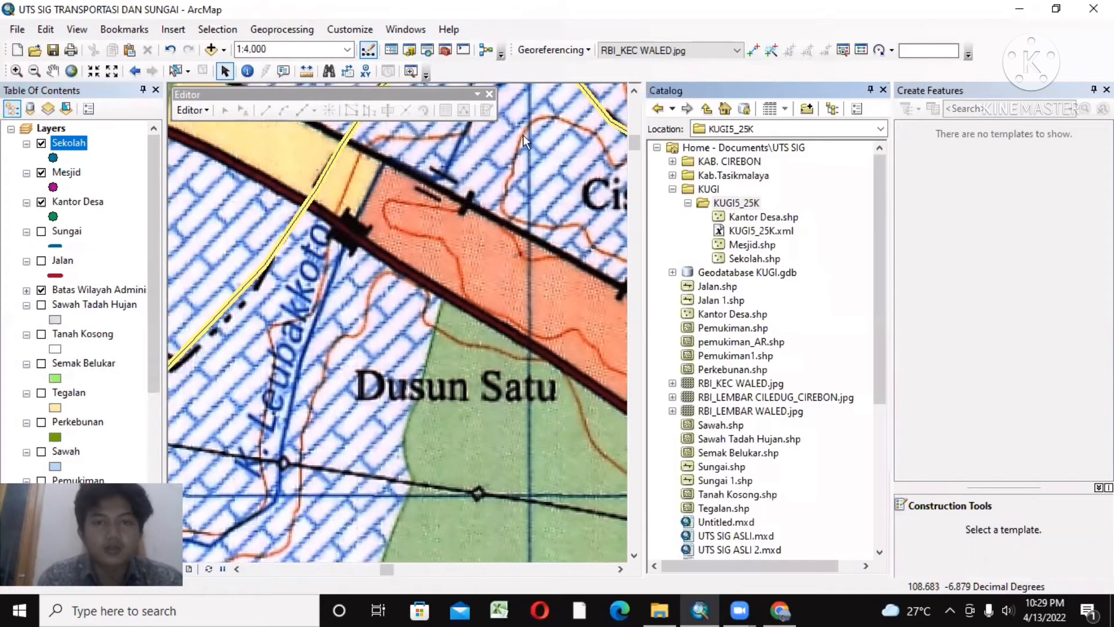
double_click(725, 204)
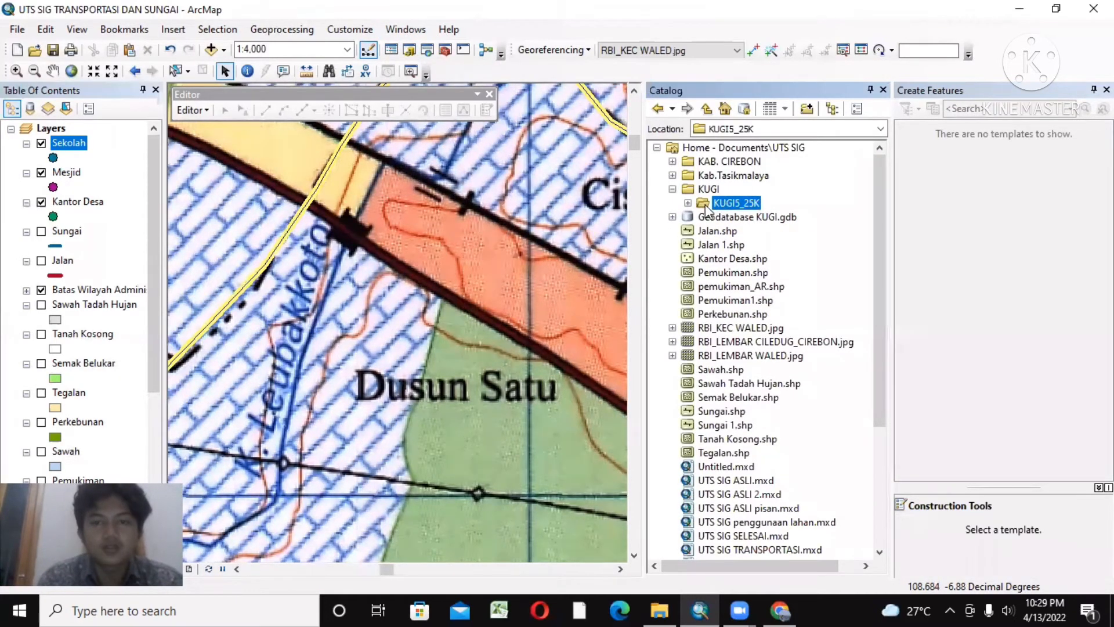
right_click(707, 208)
mouse_move(796, 321)
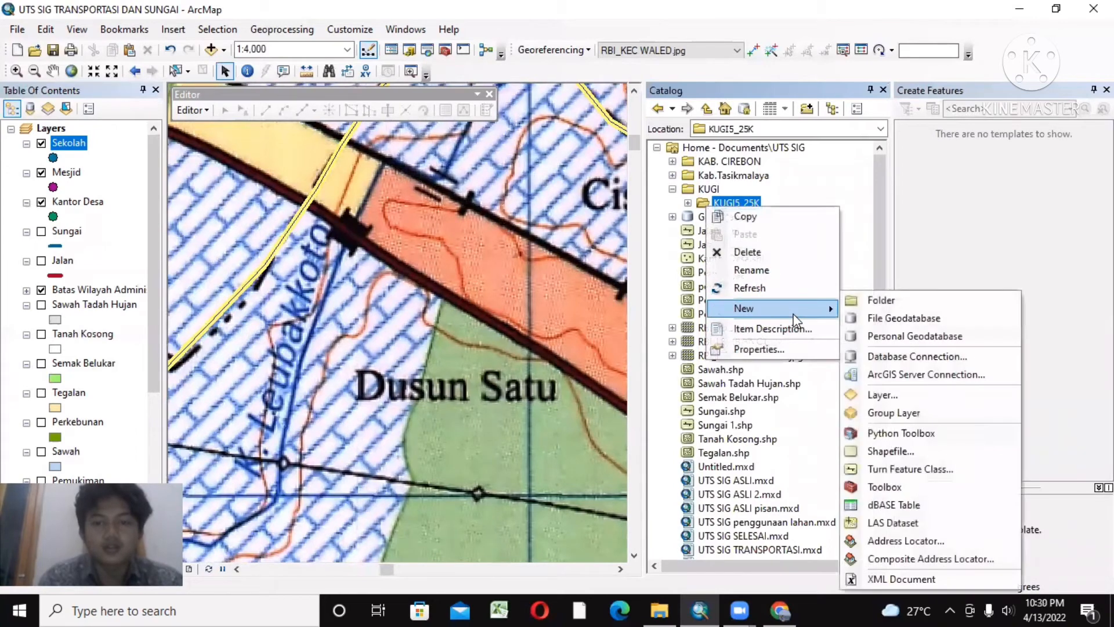
click(904, 452)
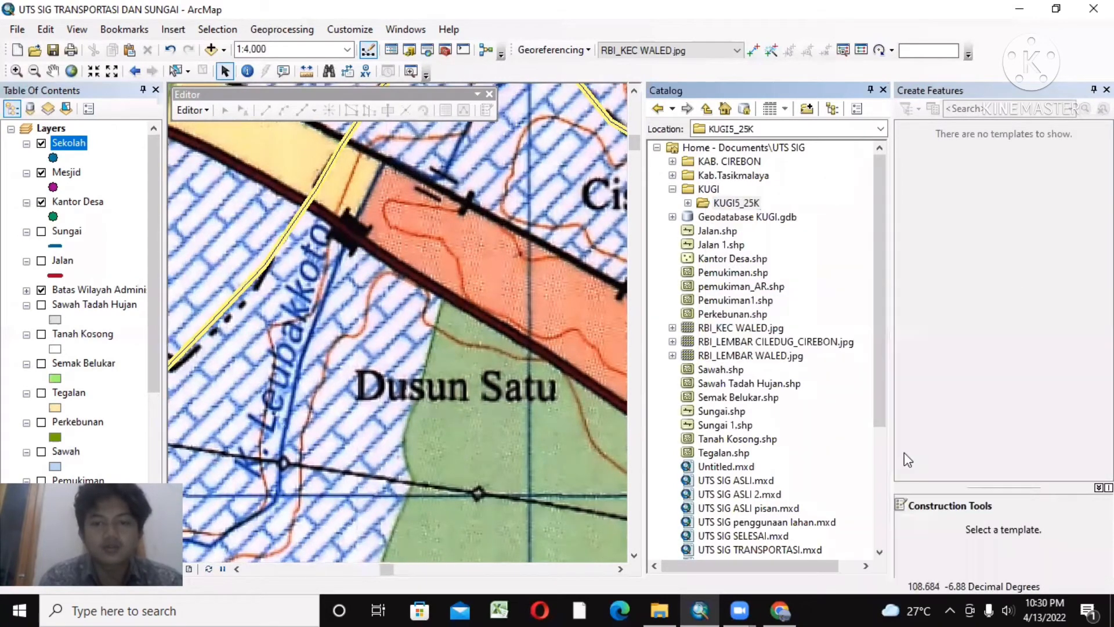
key(BackSpace)
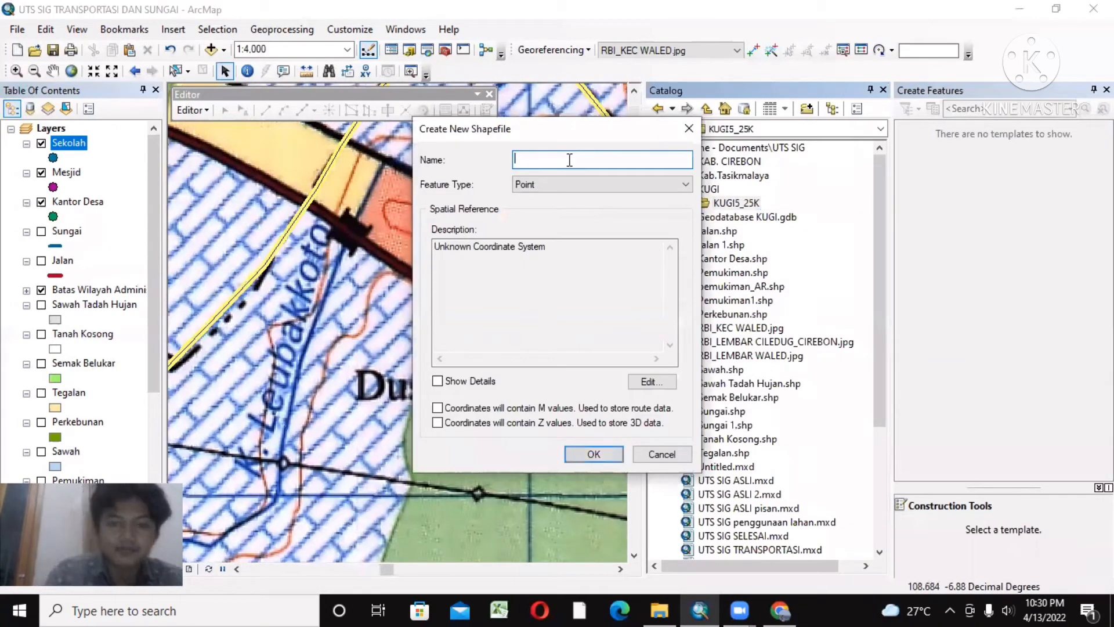
text(Bangunan)
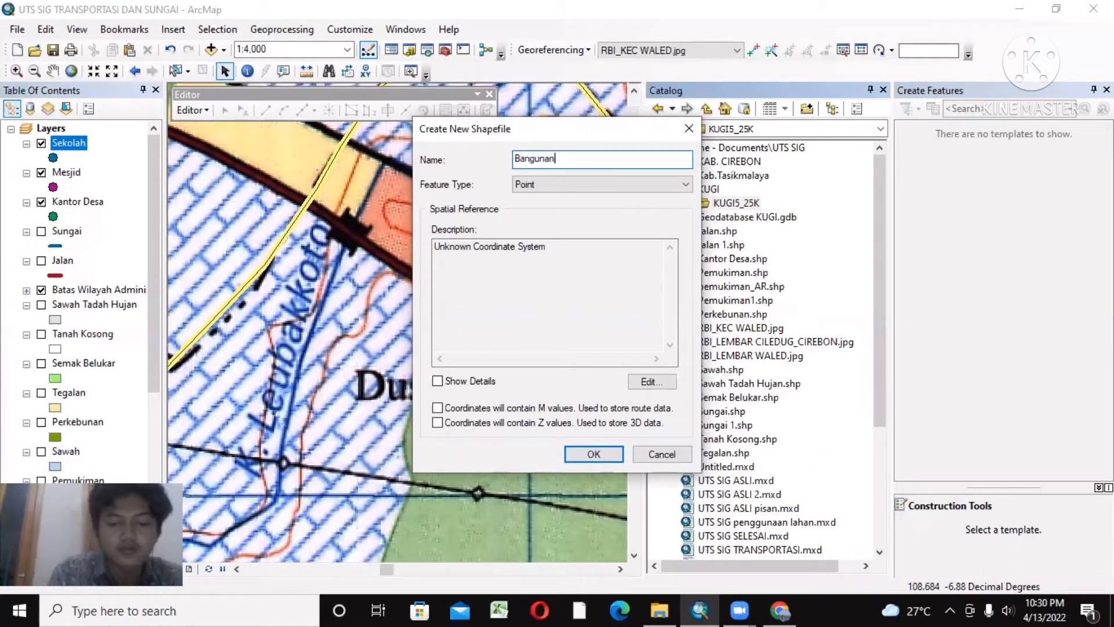
click(577, 186)
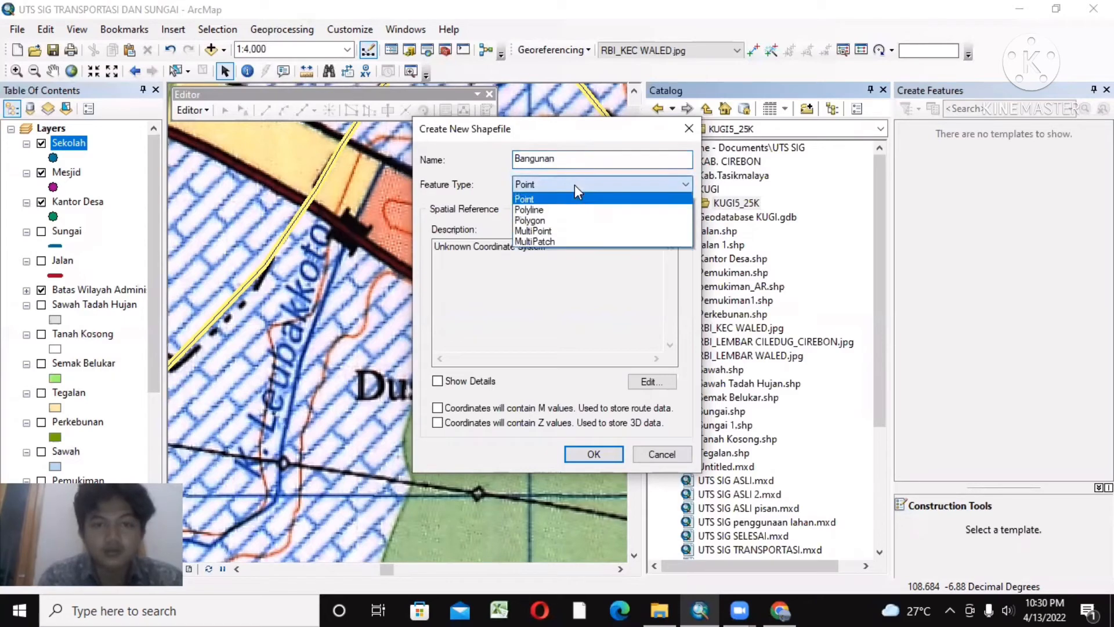
click(574, 184)
Step: Assign the WGS 1984 coordinate system to the Bangunan shapefile and create it
click(653, 383)
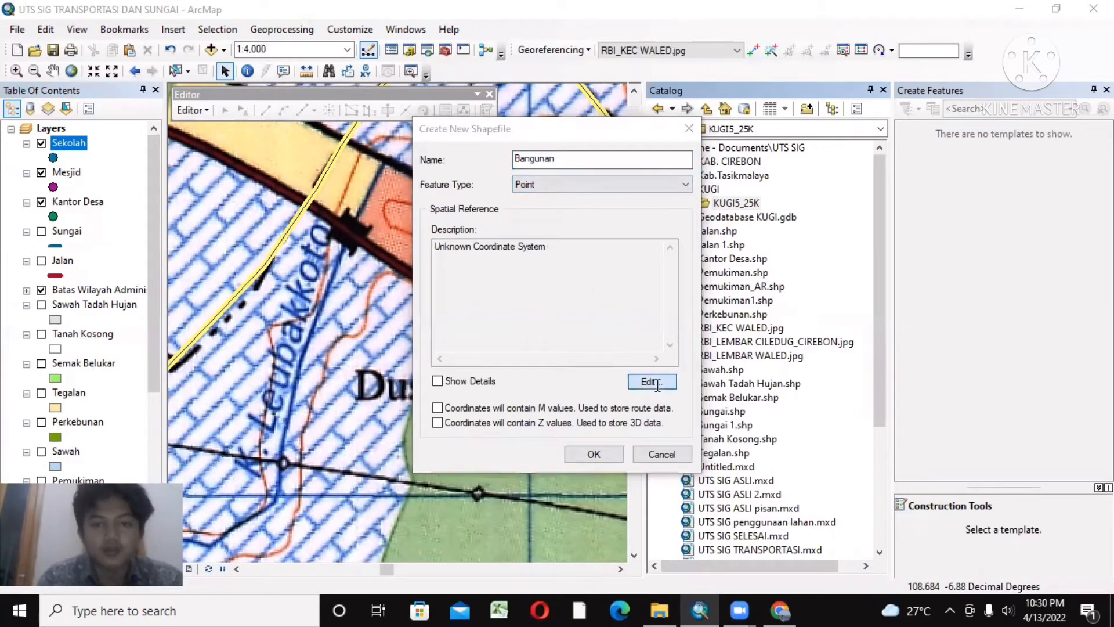
click(479, 177)
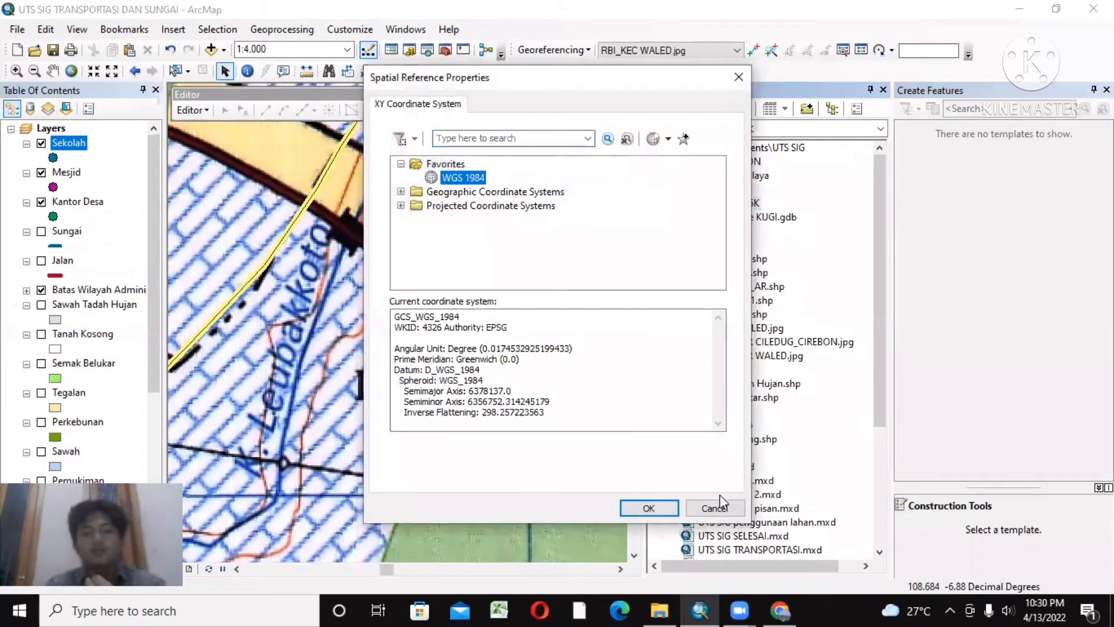
click(643, 506)
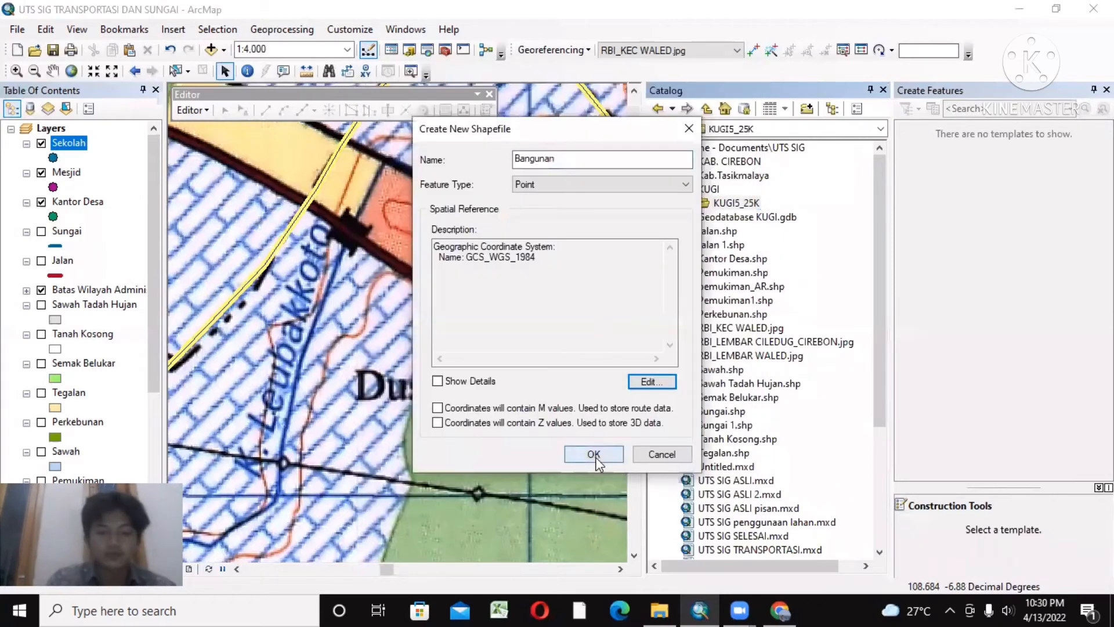
click(593, 452)
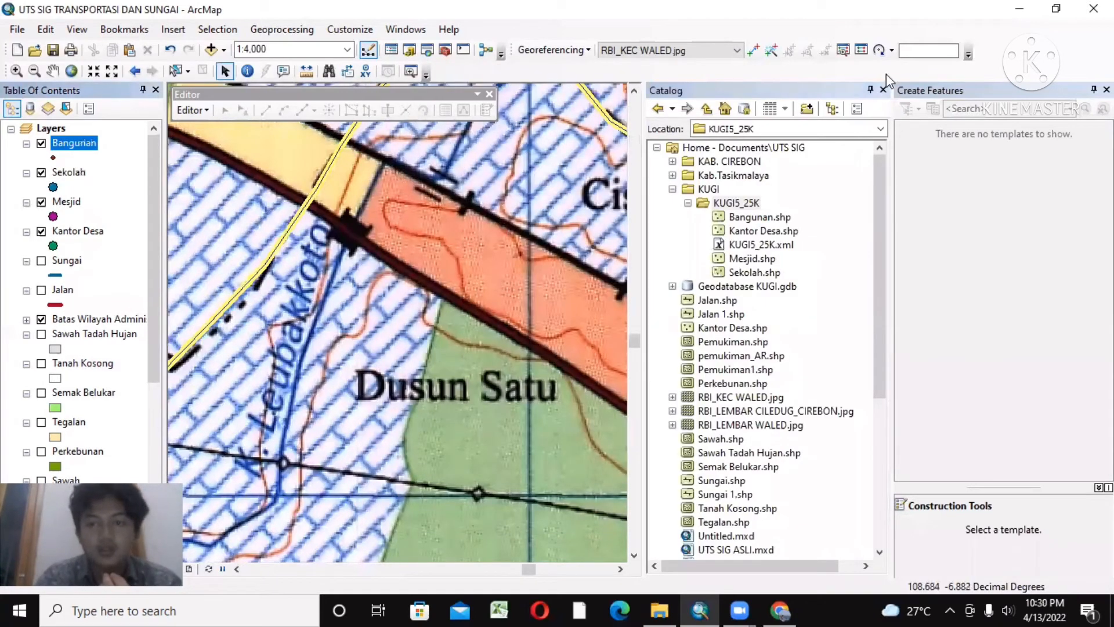
Step: Close the feature templates and set the marker size of the Bangunan layer to 7
click(1107, 90)
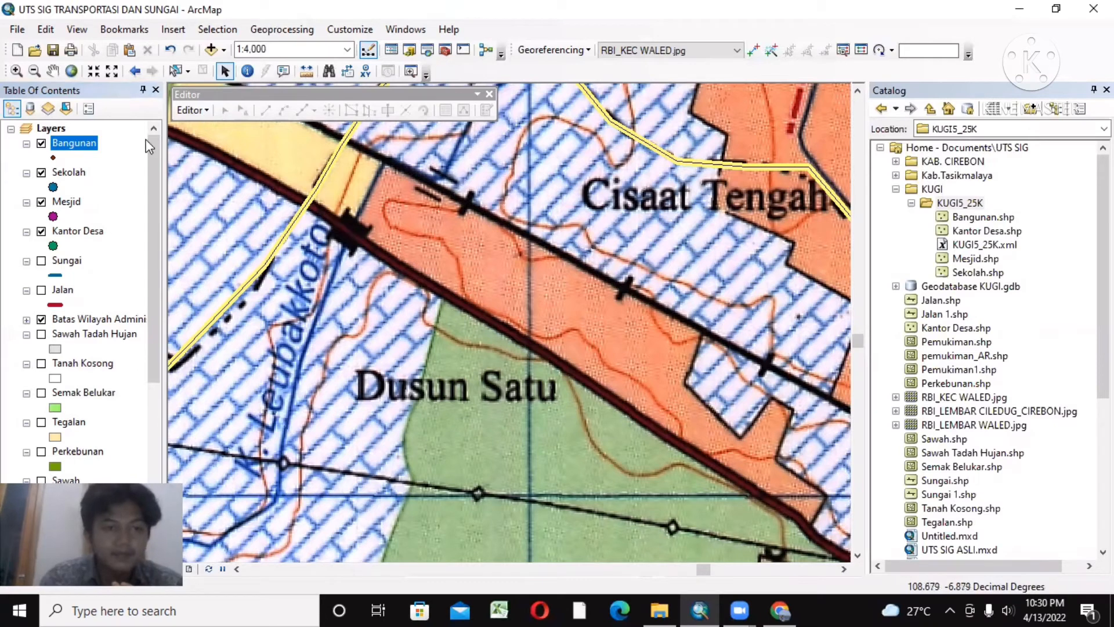
click(53, 157)
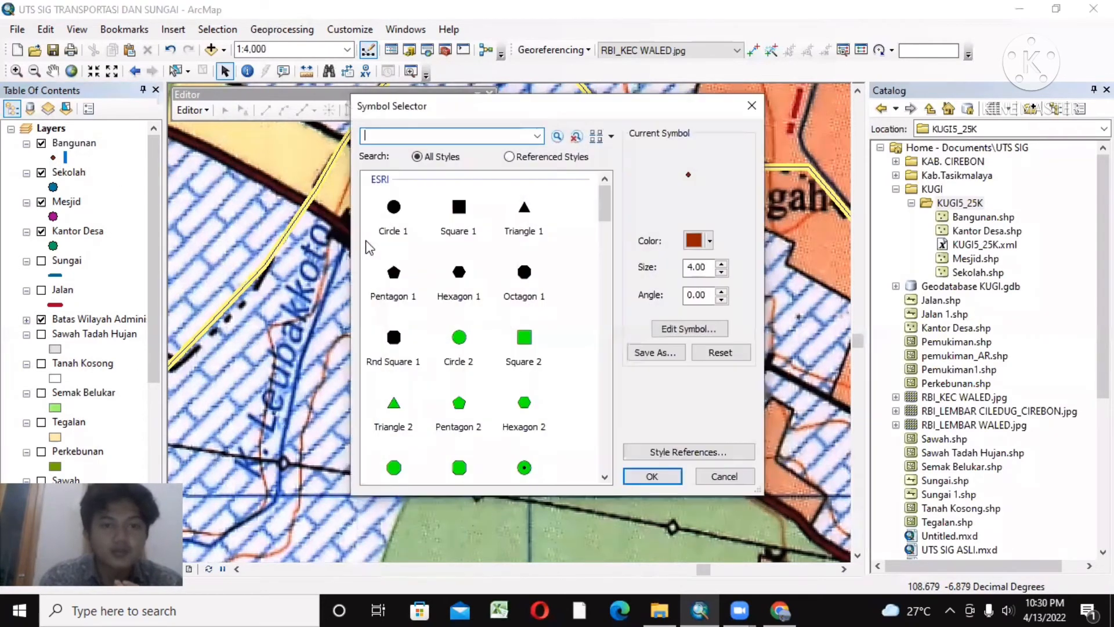
double_click(719, 267)
text(7)
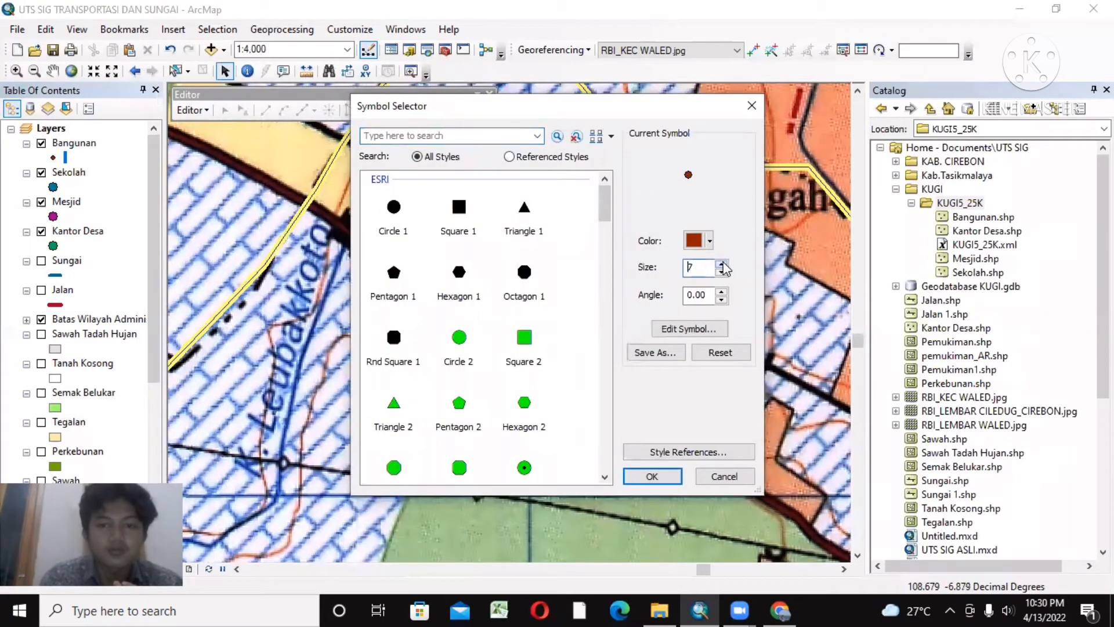
click(652, 476)
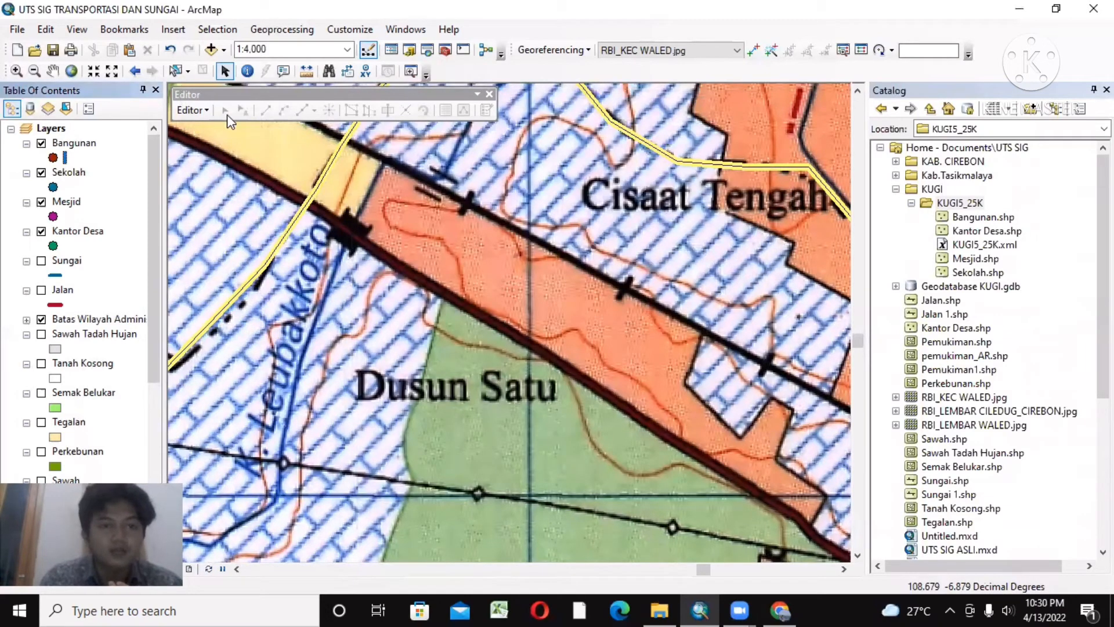
Step: Start an edit session on the Bangunan layer, open its feature templates and close the Catalog
click(202, 111)
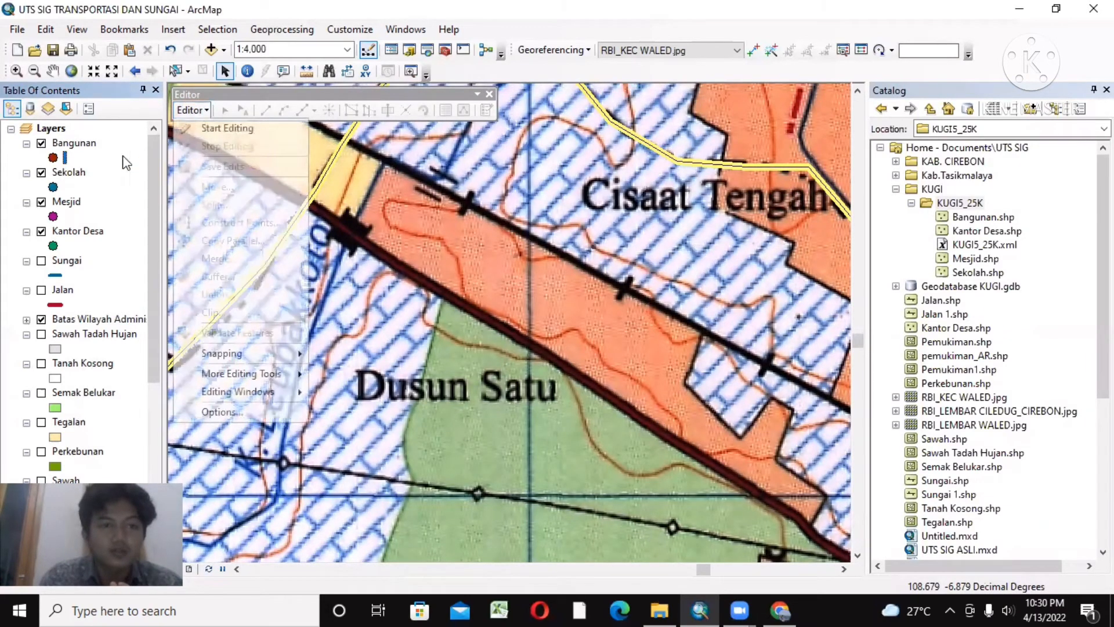
click(84, 147)
right_click(84, 147)
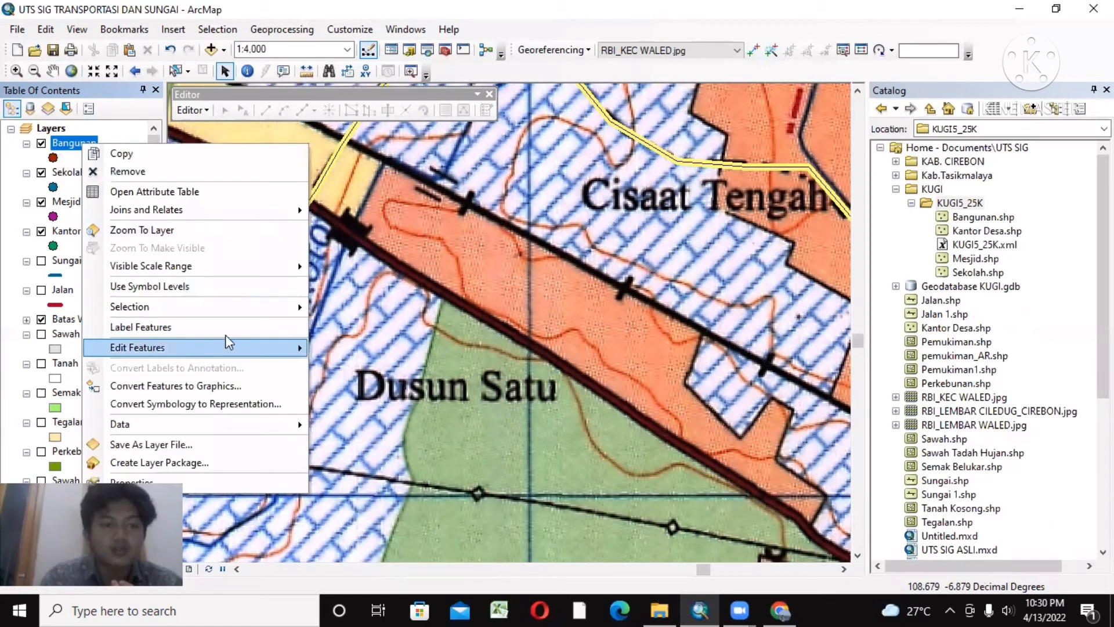
mouse_move(231, 347)
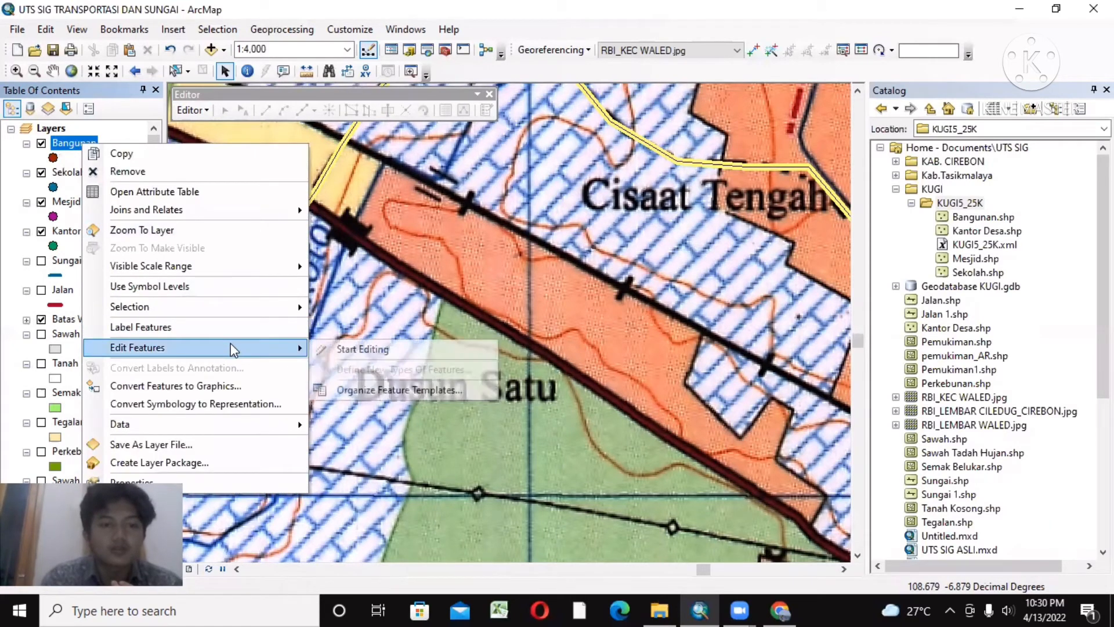
click(371, 348)
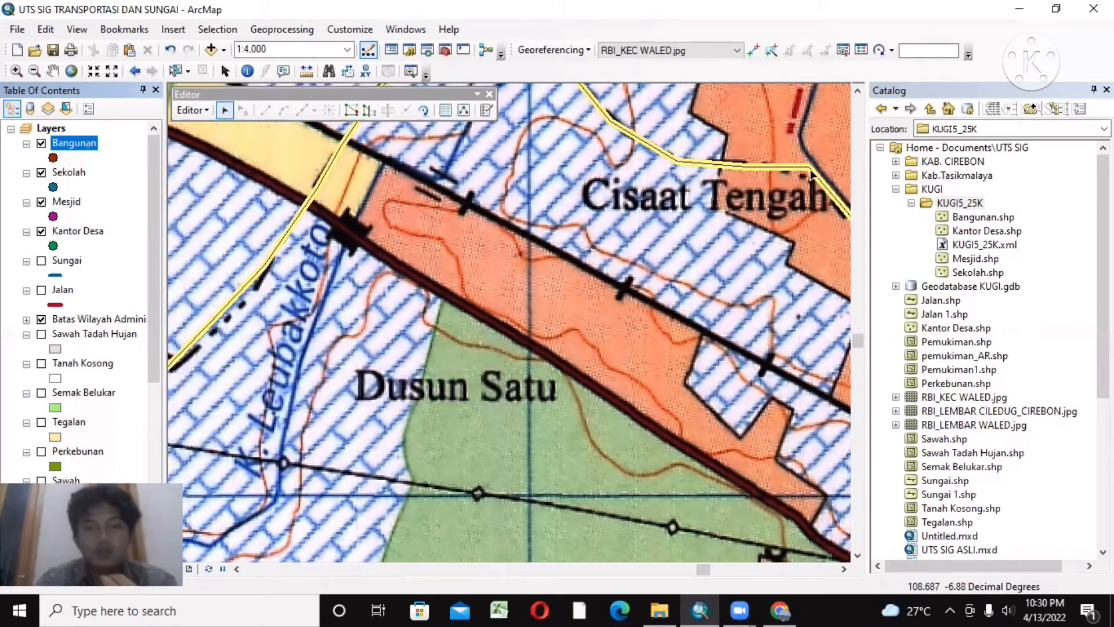
click(492, 115)
click(884, 91)
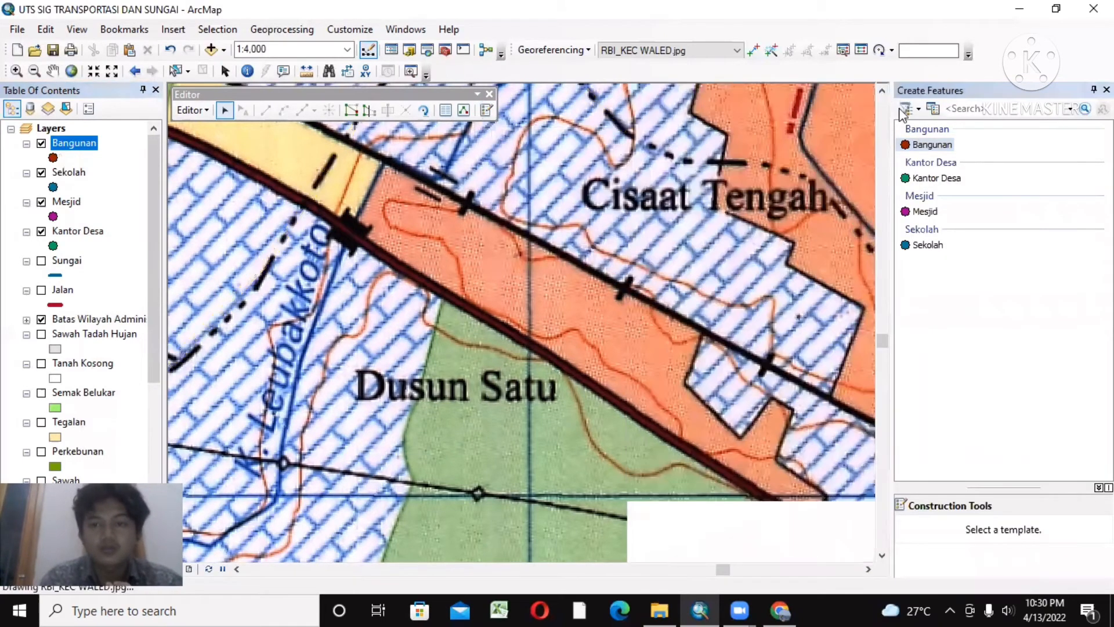
Step: Place Bangunan points on the two black symbols where the main road crosses the rivers near Dusun Satu and Cisaat
click(928, 145)
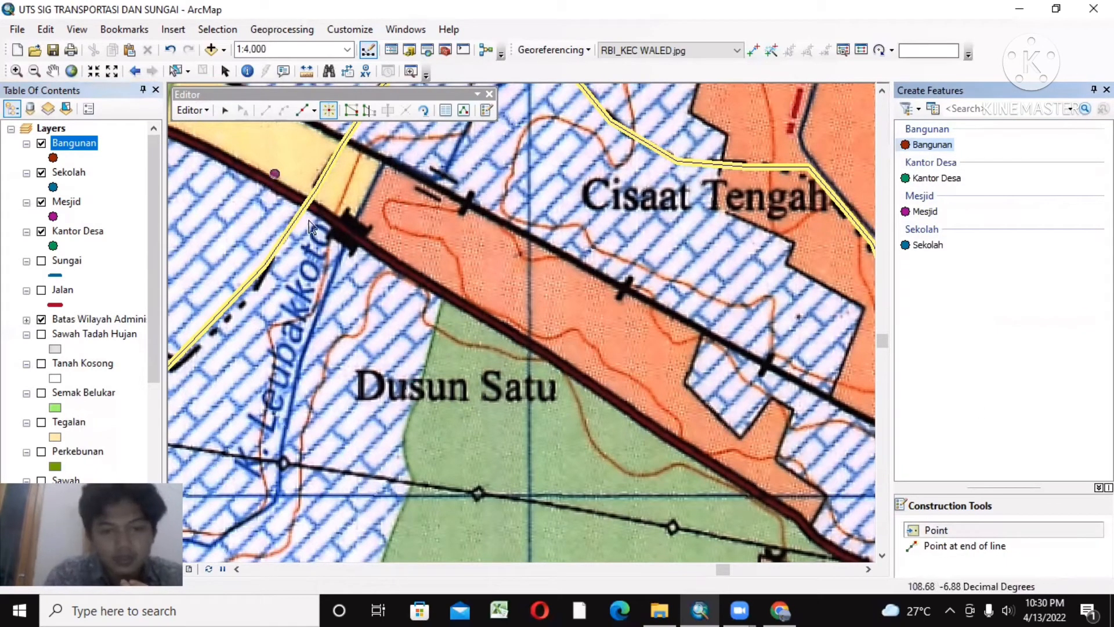
click(348, 234)
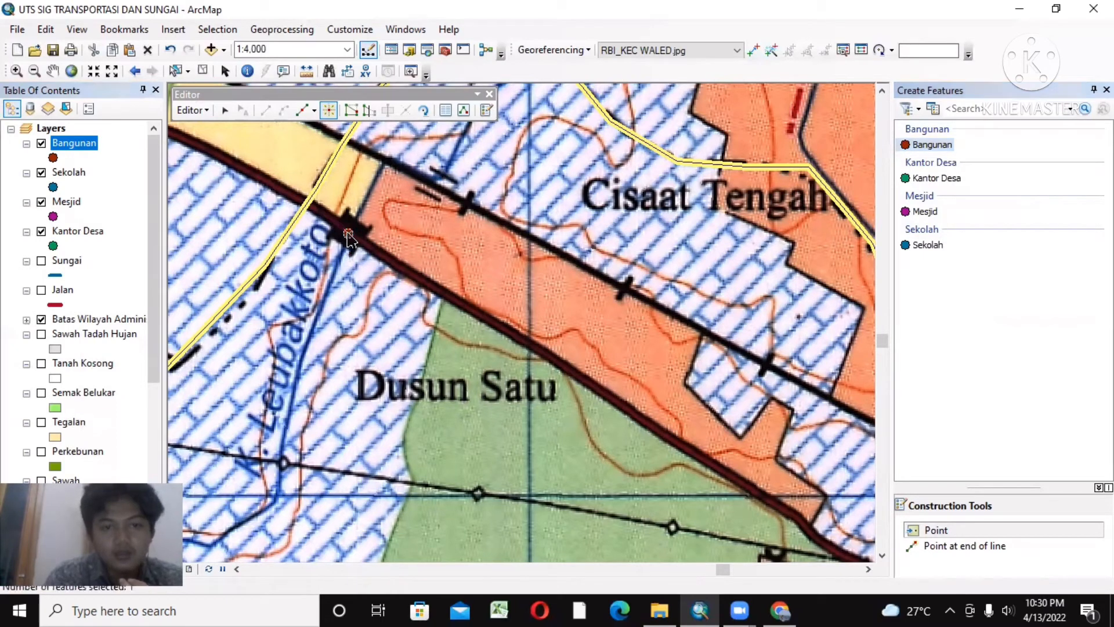
click(52, 72)
drag(620, 415, 277, 194)
drag(623, 351, 485, 232)
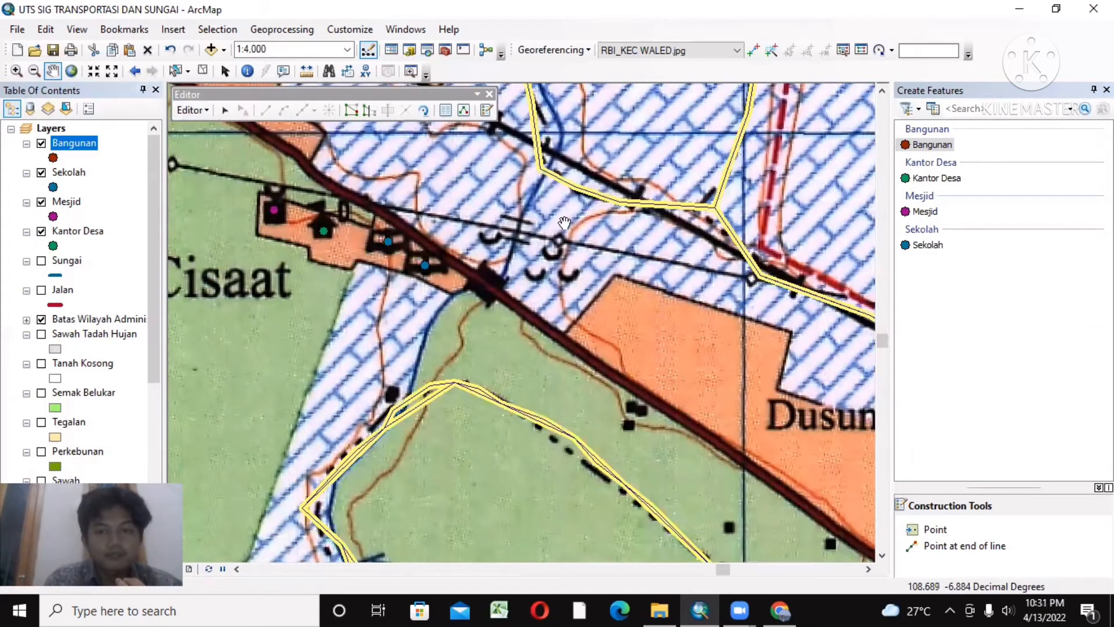
click(923, 144)
click(487, 287)
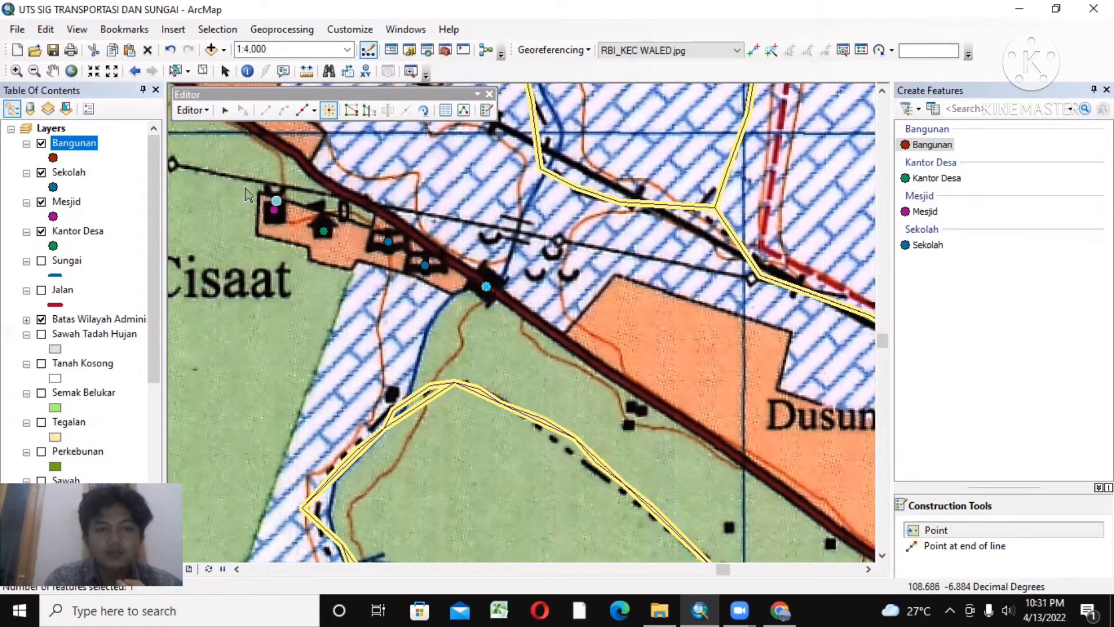
Step: Stop editing the Bangunan layer, save its edits and close the feature templates
click(184, 110)
click(227, 147)
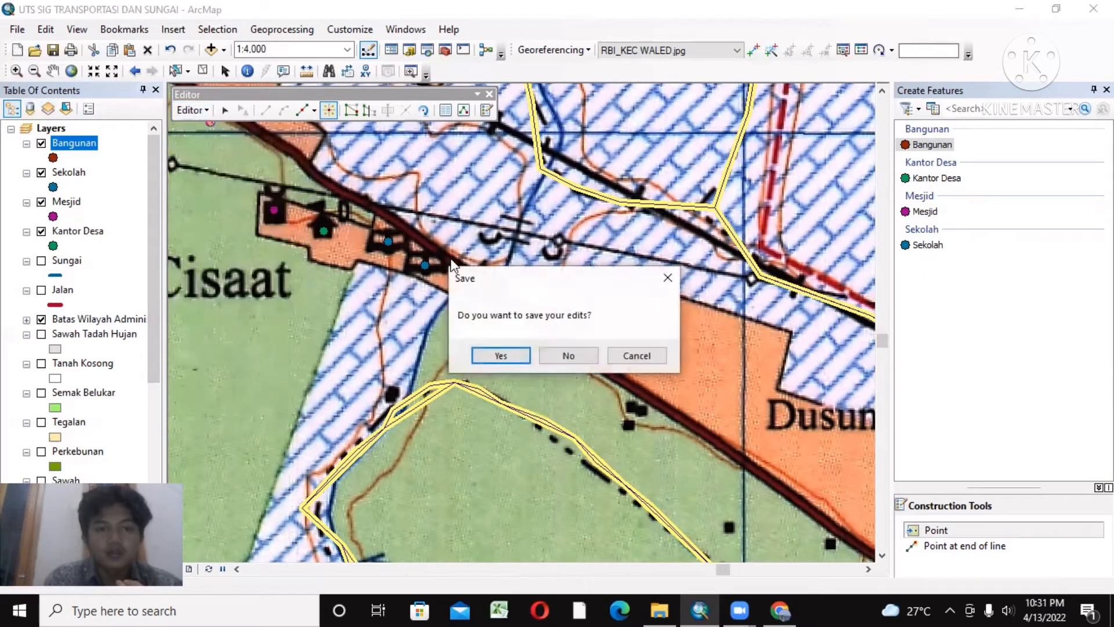
click(501, 355)
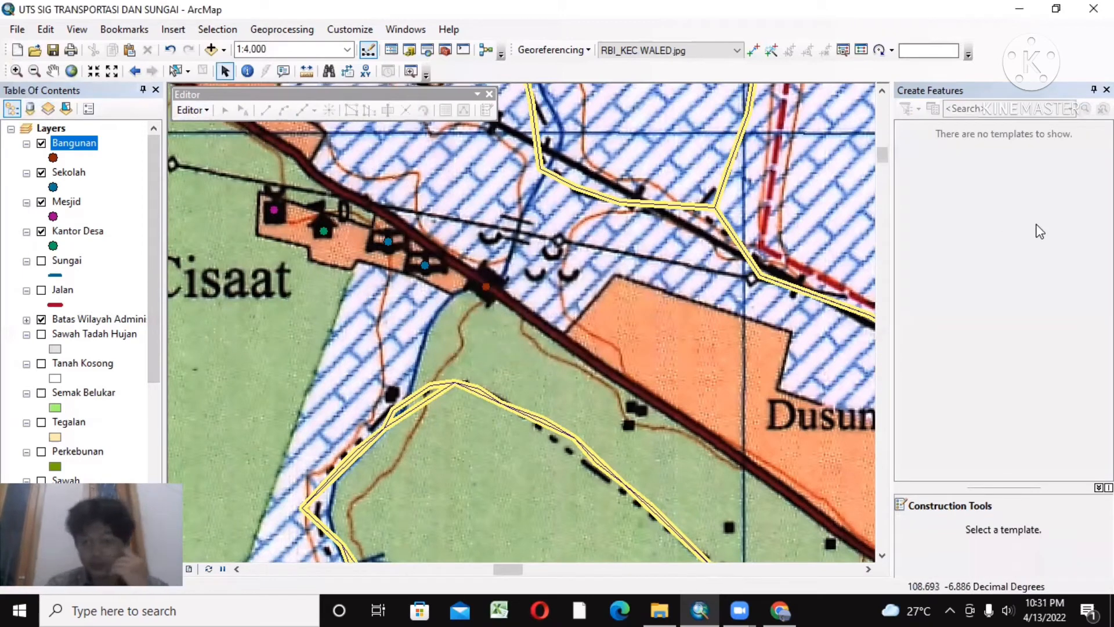
click(1107, 90)
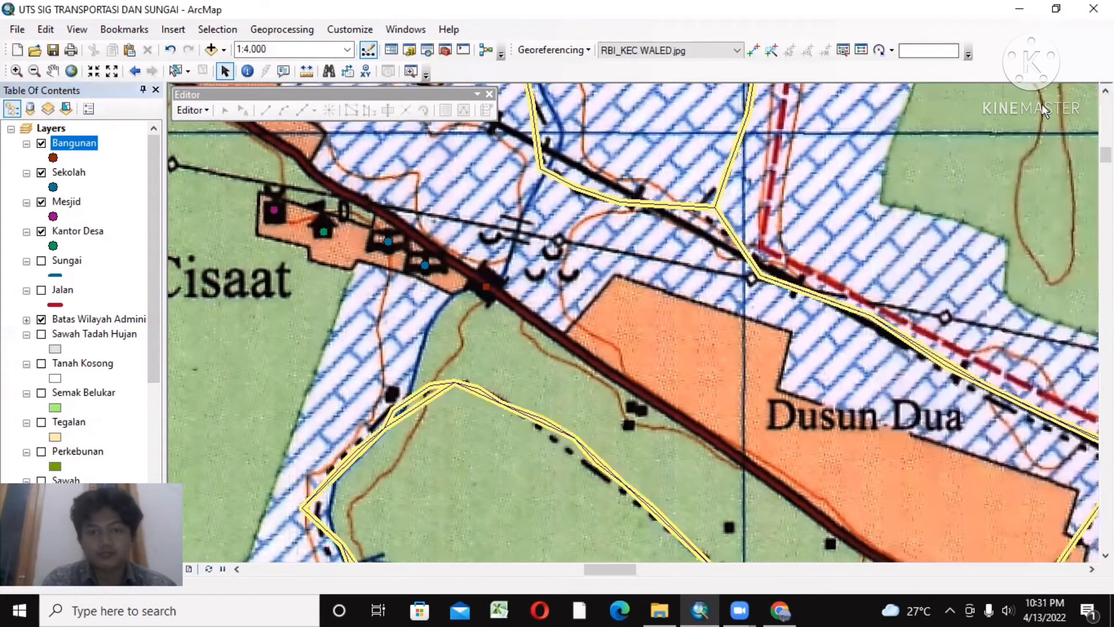
Step: Examine the placed points and surrounding map symbols along the main road between Dusun Satu, Cisaat and Dusun Dua
click(34, 71)
click(492, 222)
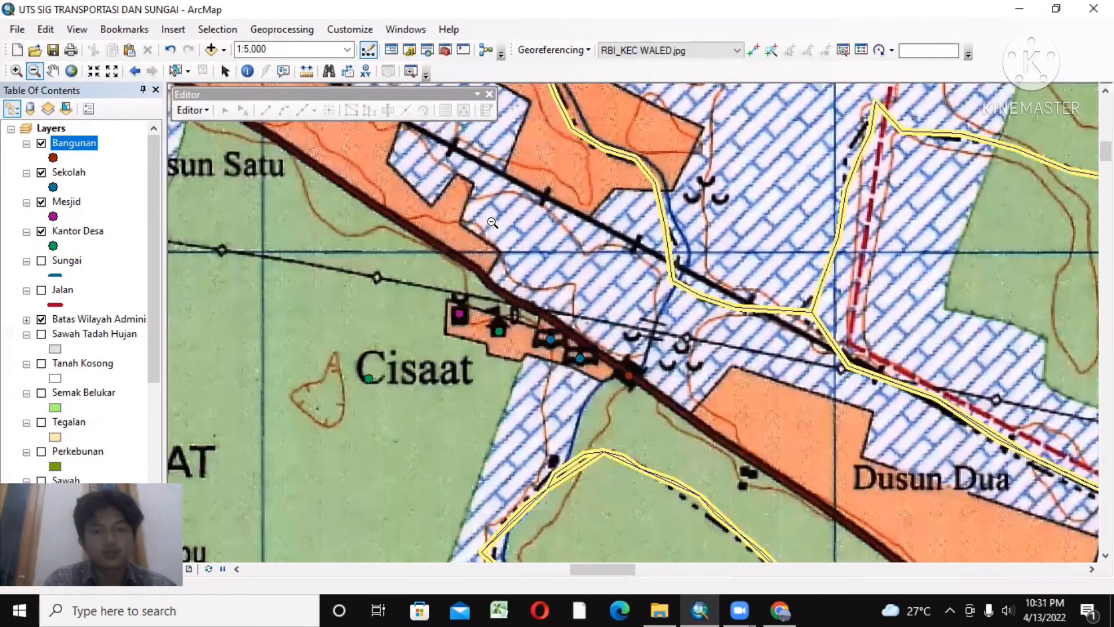
click(492, 222)
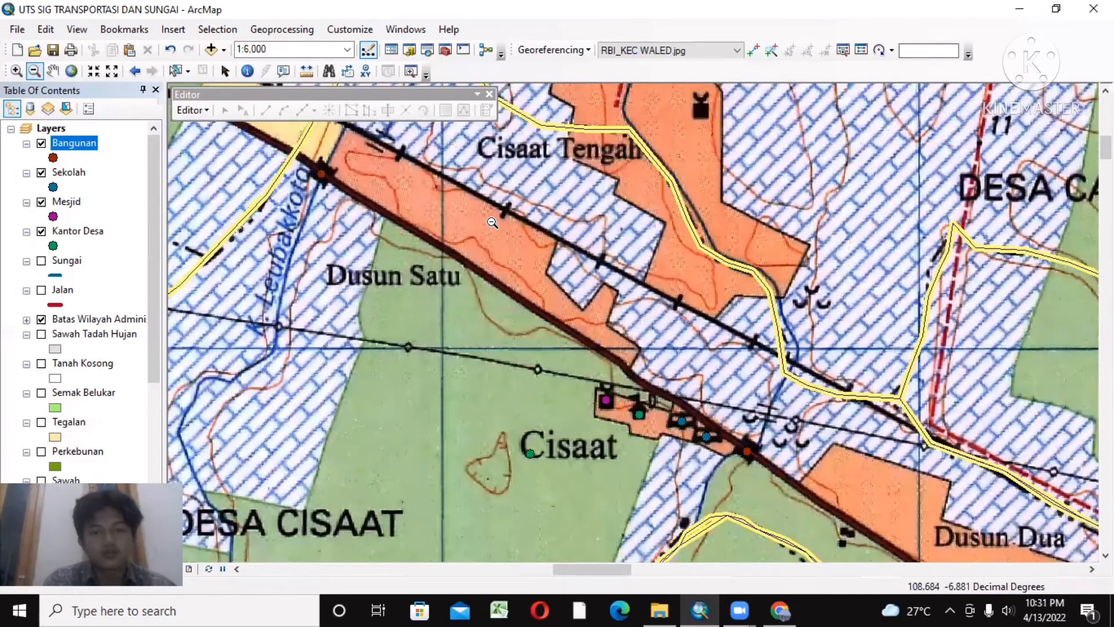
click(241, 283)
click(52, 70)
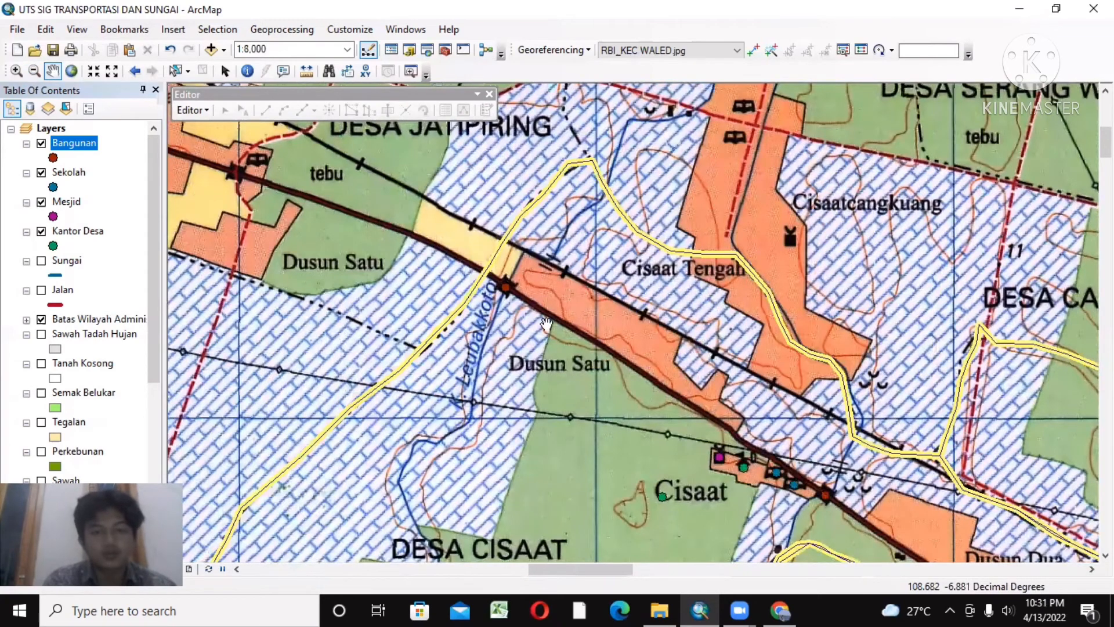
drag(579, 363, 479, 293)
drag(349, 238, 405, 307)
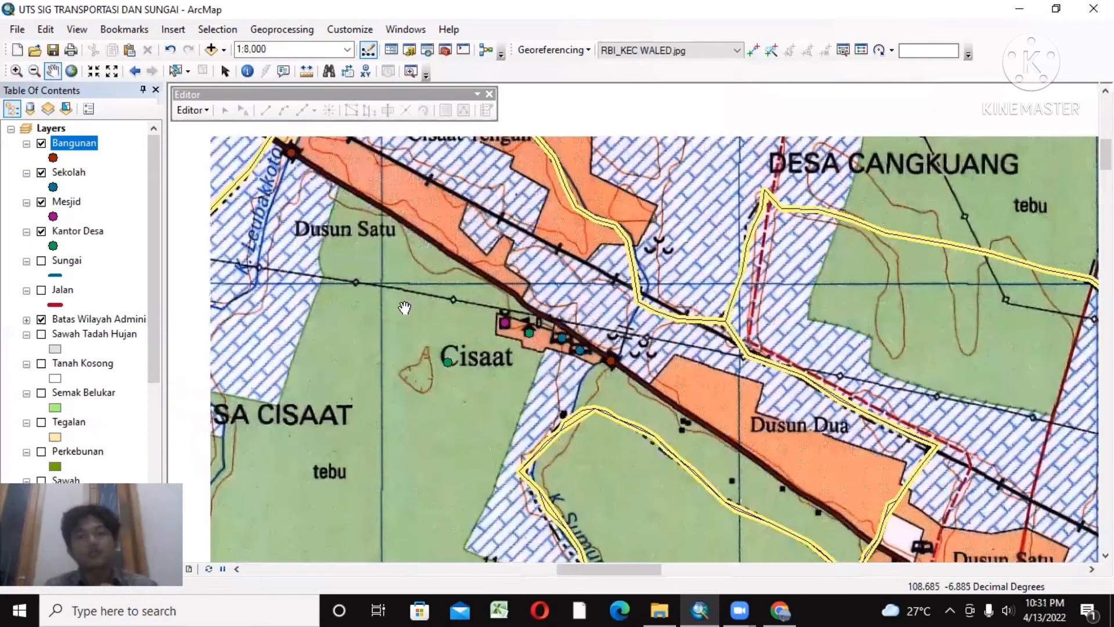
drag(288, 163, 301, 179)
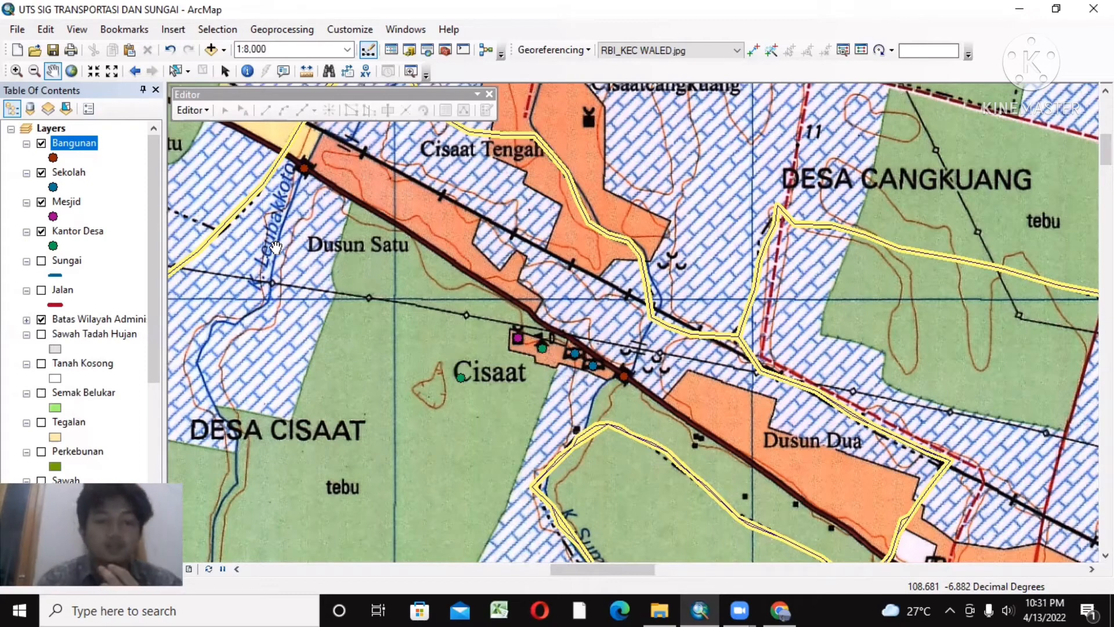
drag(444, 283, 338, 190)
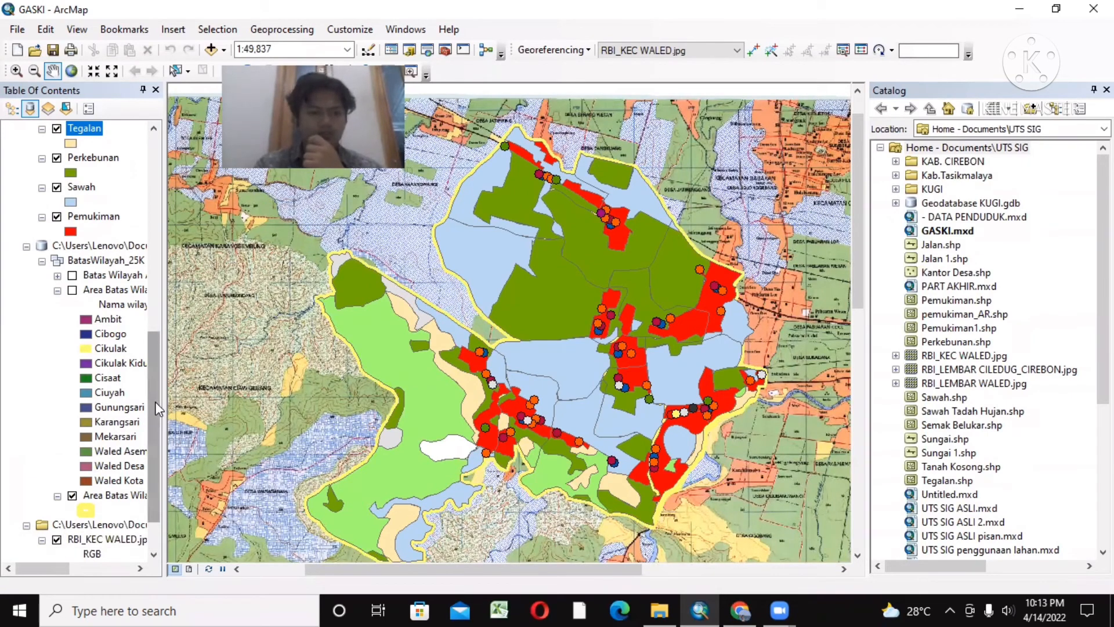
scroll(156, 407, down, 2)
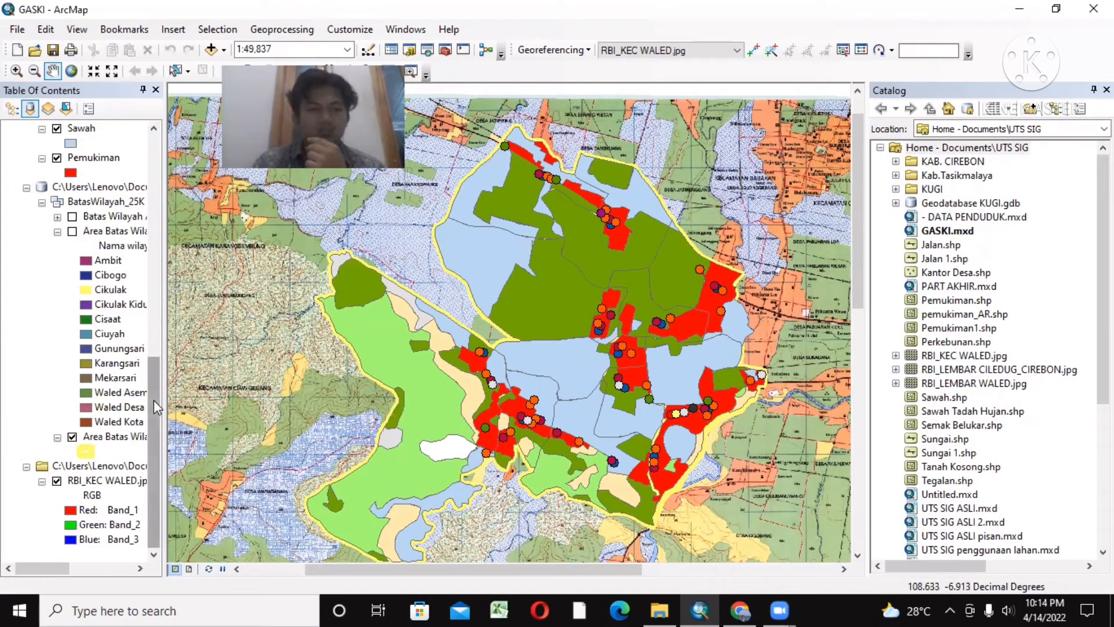
drag(154, 400, 158, 215)
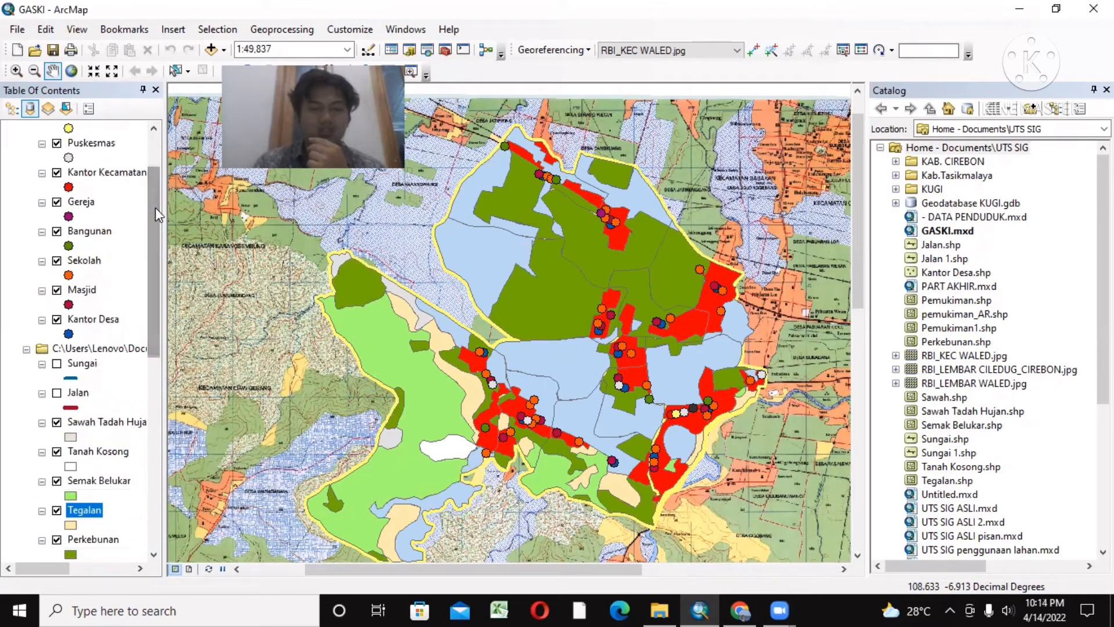
drag(153, 208, 152, 423)
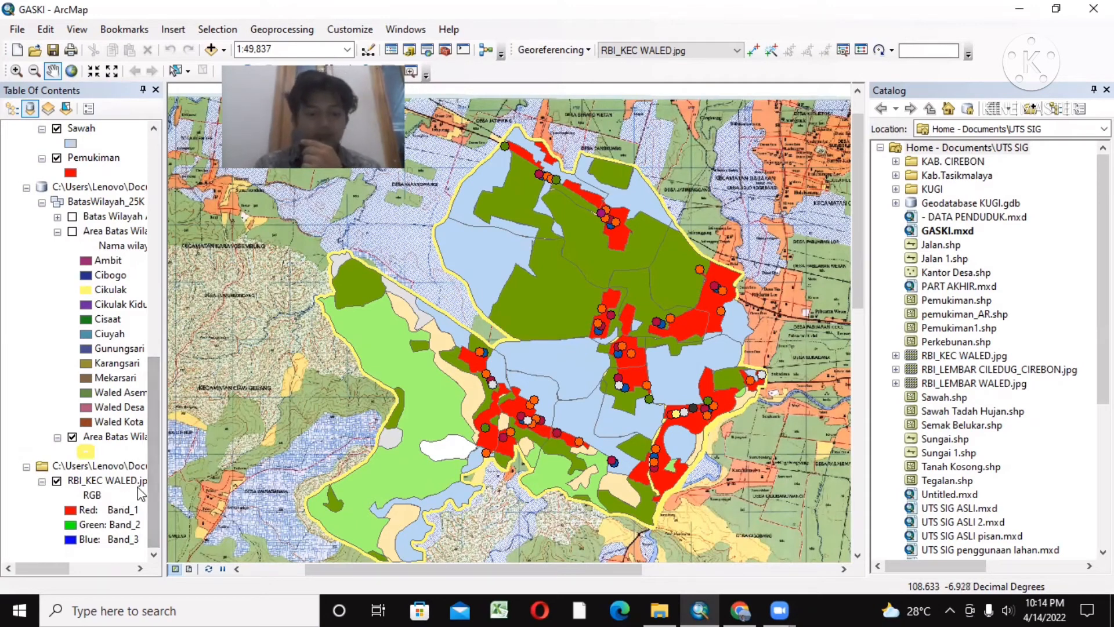
Step: In File Explorer, copy the KECAMATAN WALED workbook from Downloads into the inner KAB. CIREBON folder under UTS SIG
click(659, 610)
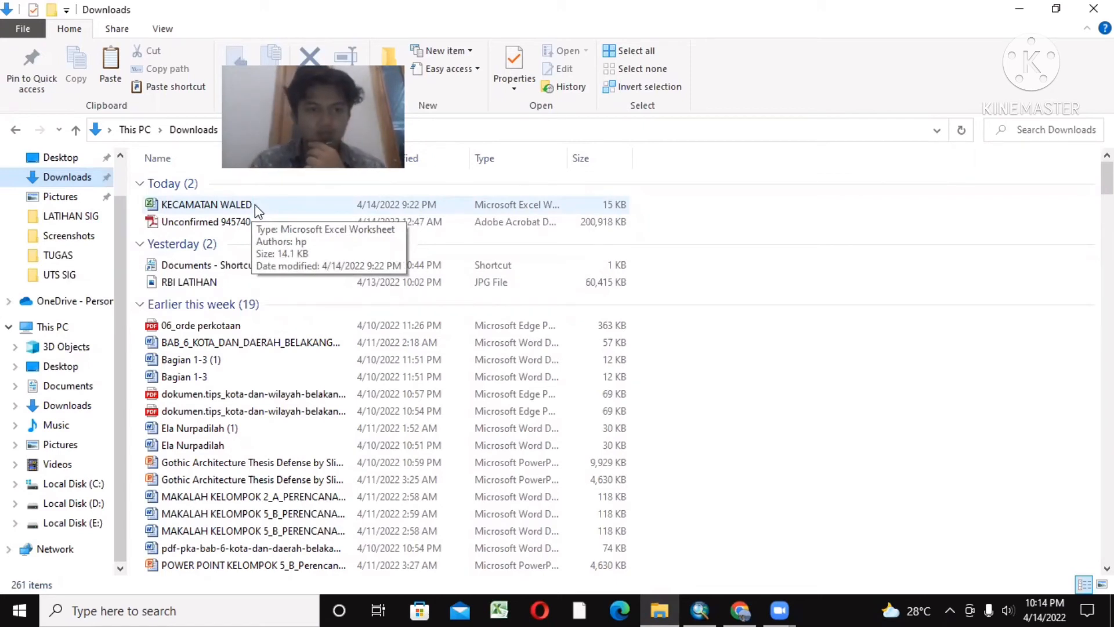
click(207, 209)
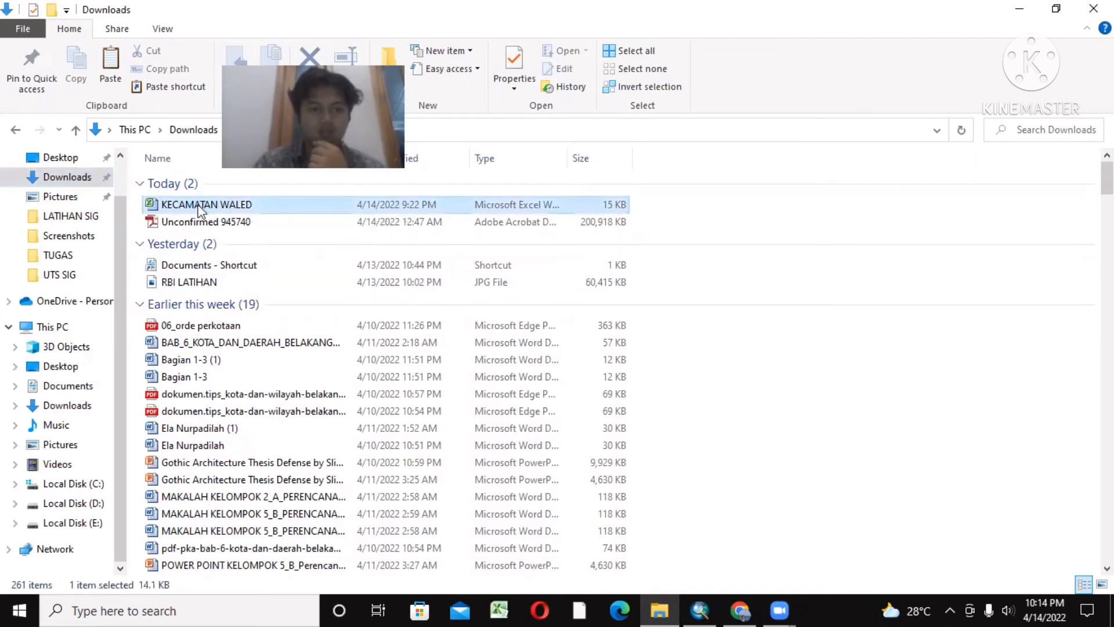
right_click(207, 209)
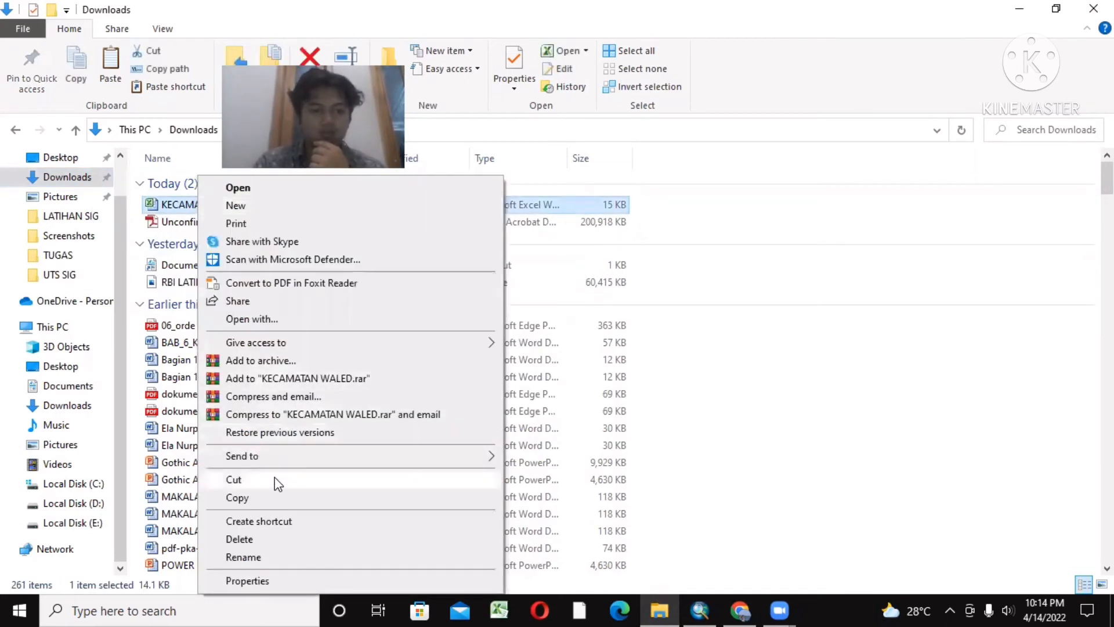
click(267, 497)
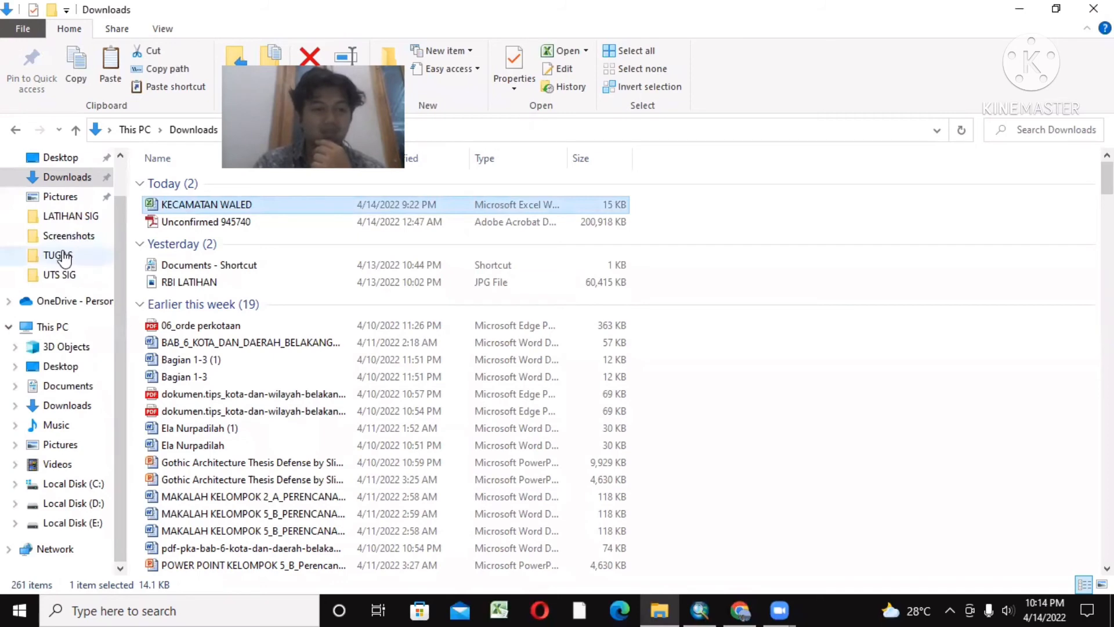
click(64, 258)
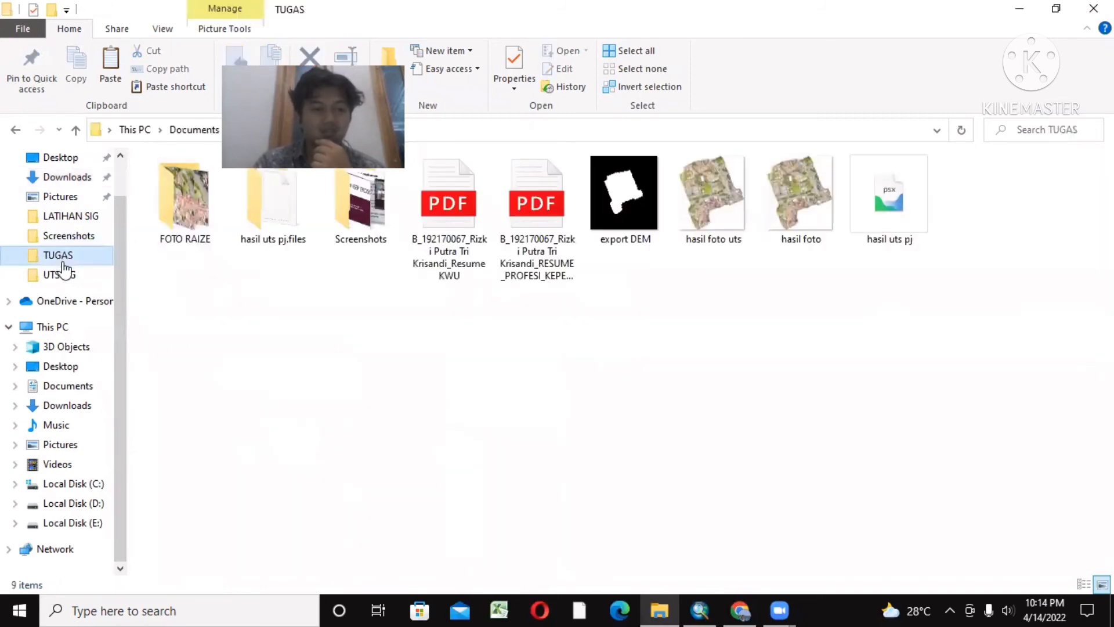
click(63, 273)
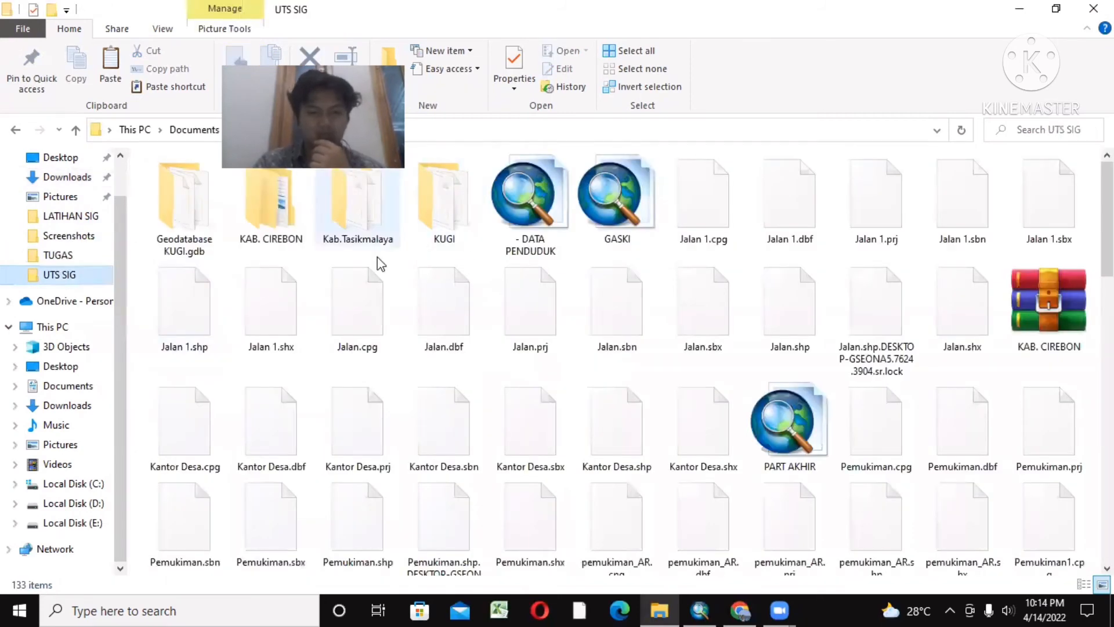
double_click(281, 218)
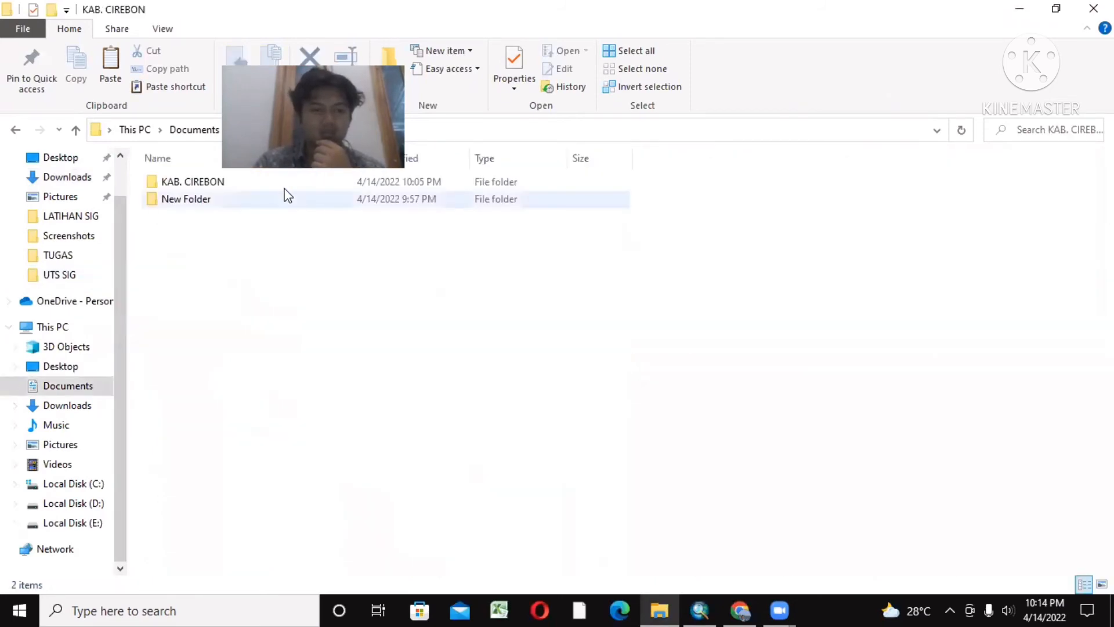
double_click(194, 183)
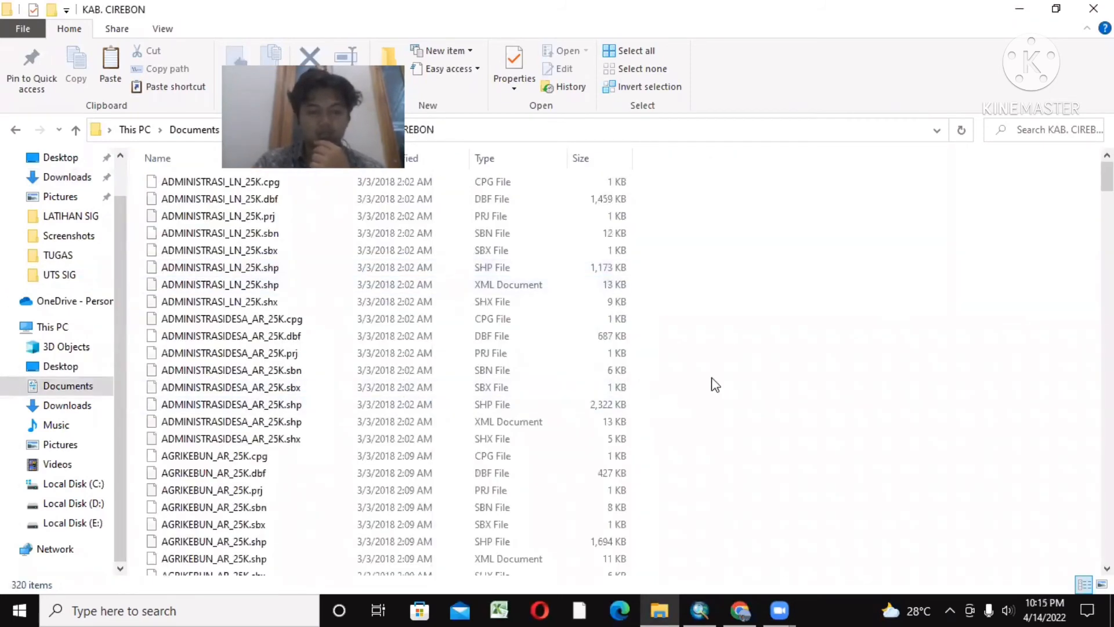
right_click(781, 330)
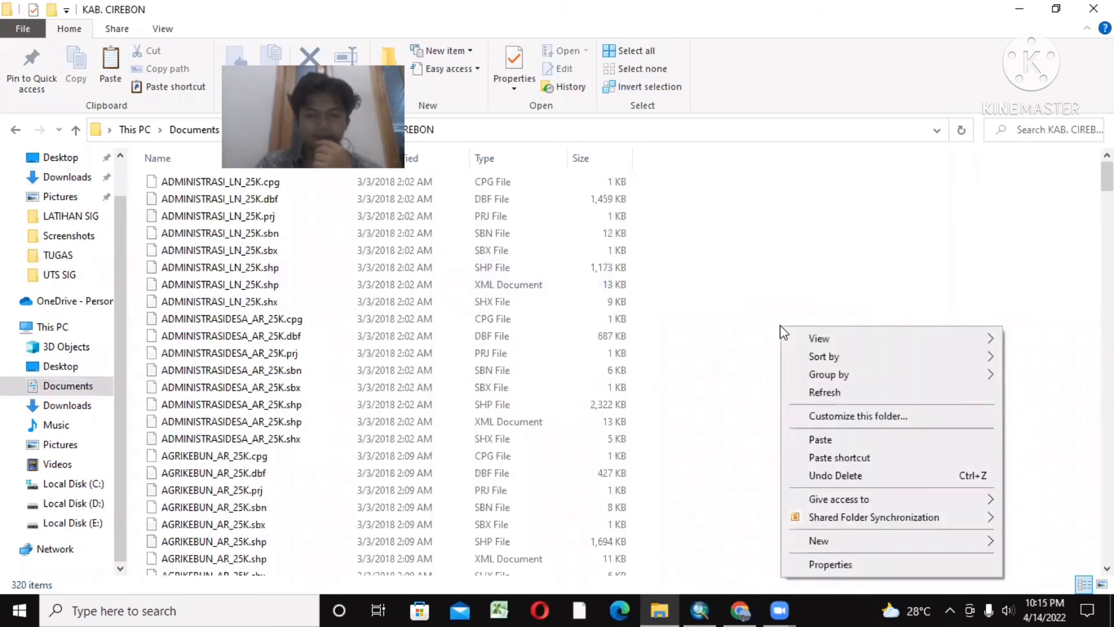
click(842, 446)
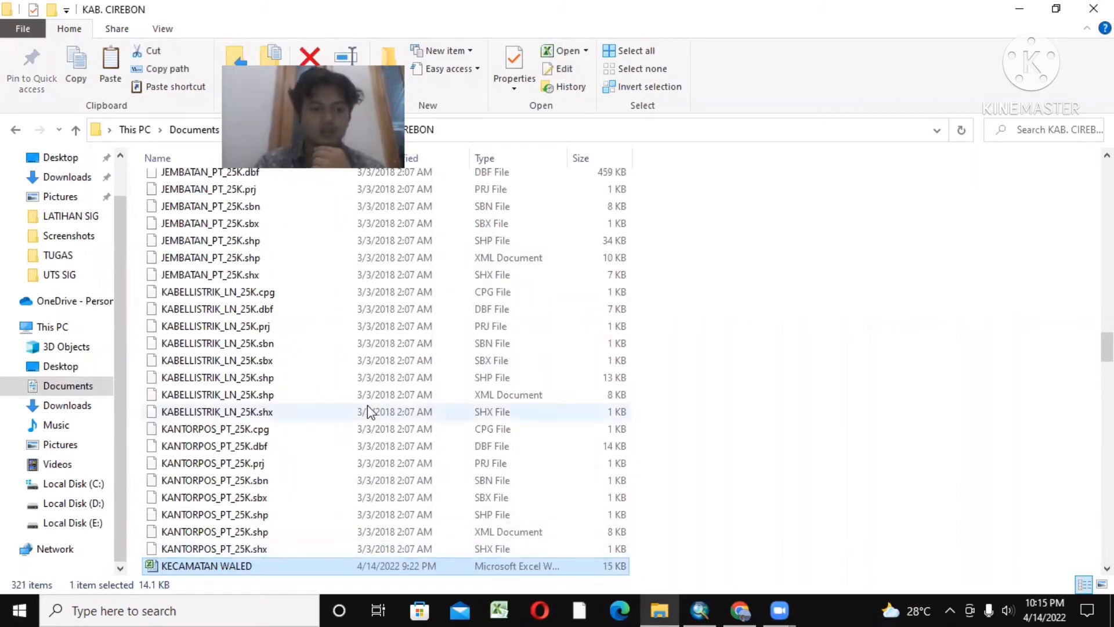
Step: Return to ArcMap and add Sheet1$ of KECAMATAN WALED.xlsx from the inner KAB. CIREBON folder to the map
click(696, 609)
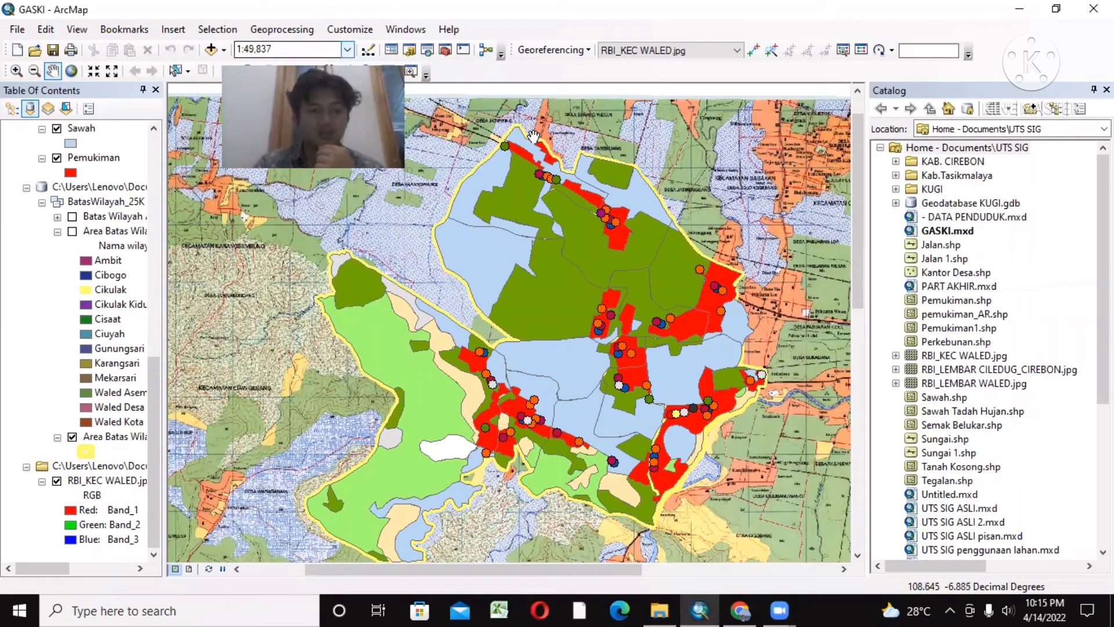
click(212, 51)
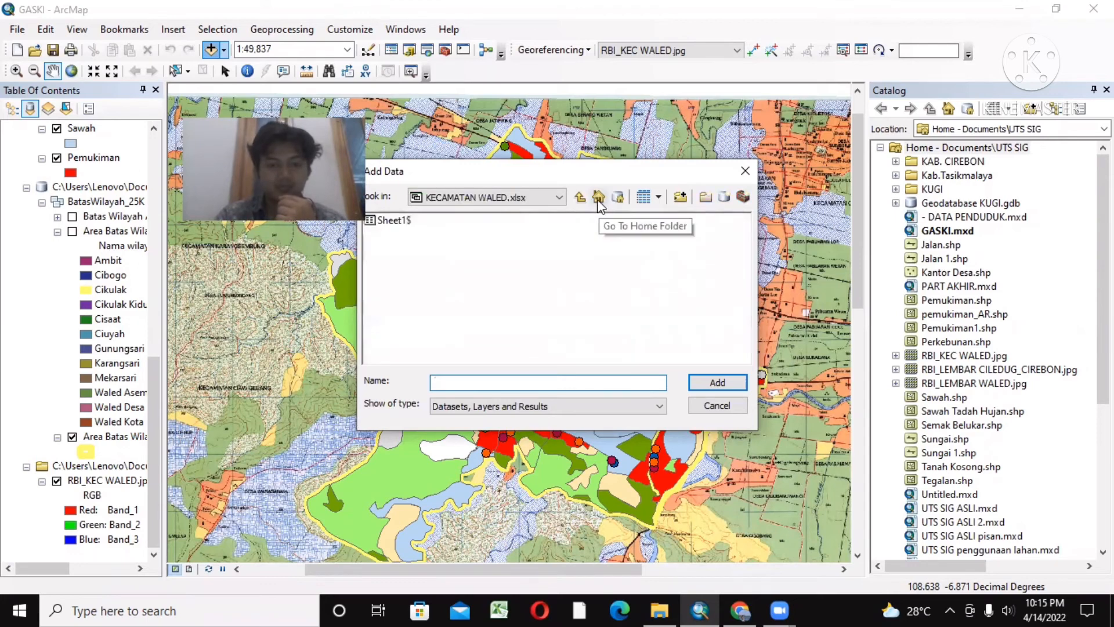
click(598, 199)
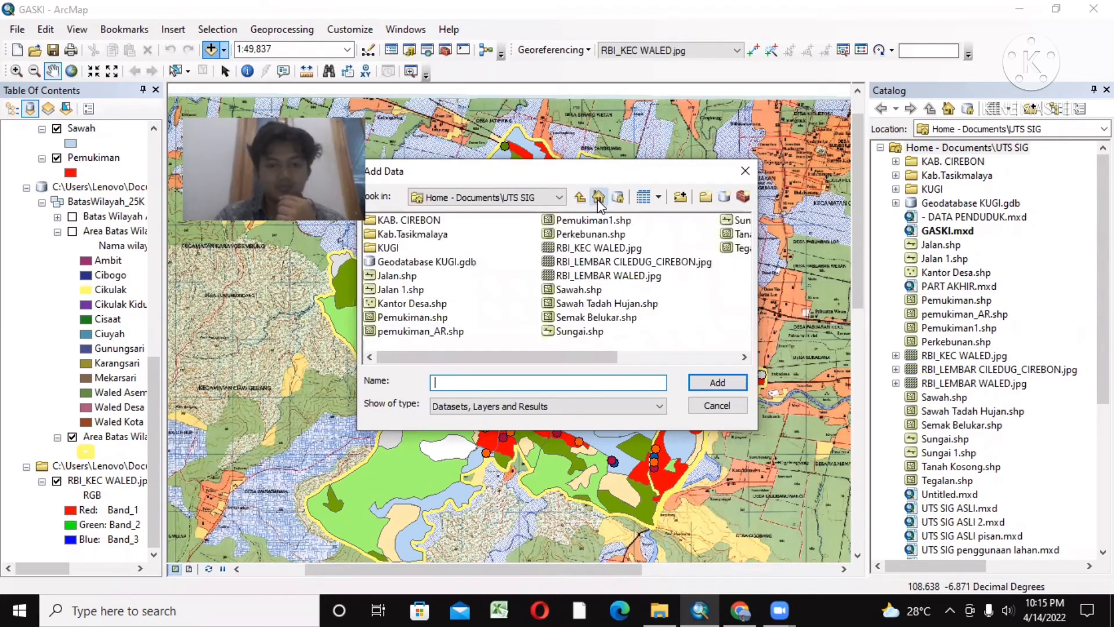
double_click(408, 224)
double_click(409, 221)
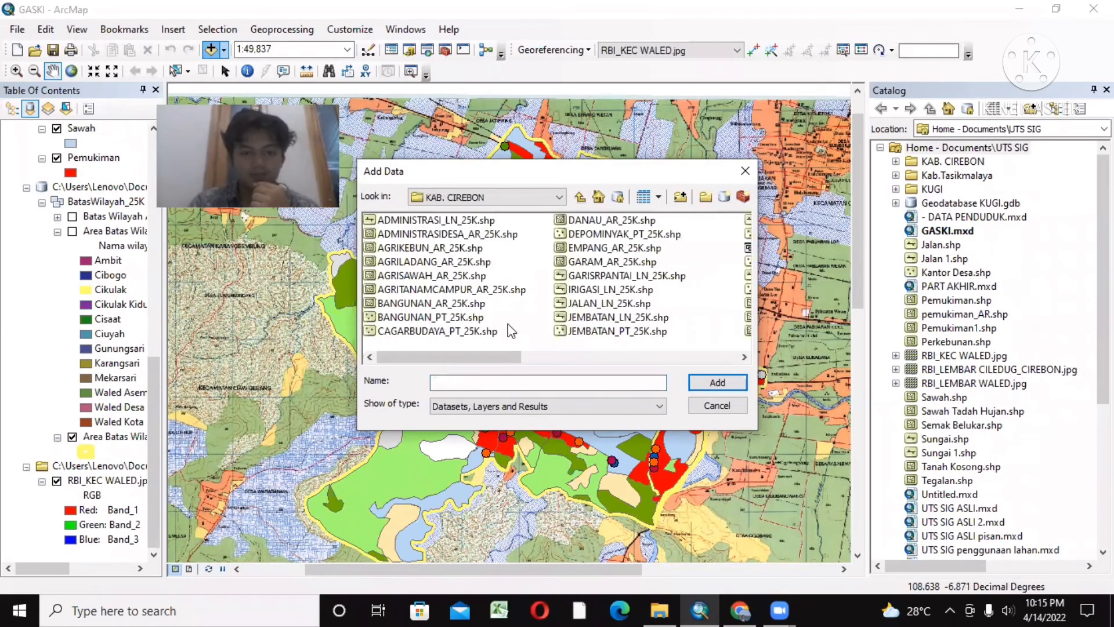
drag(442, 345, 518, 346)
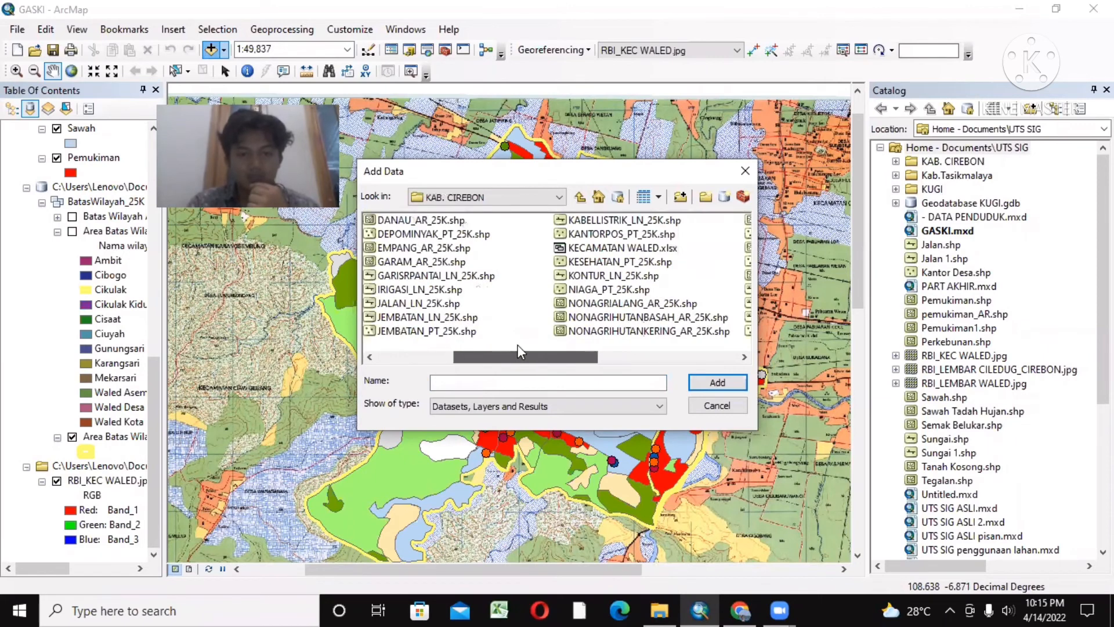
click(618, 249)
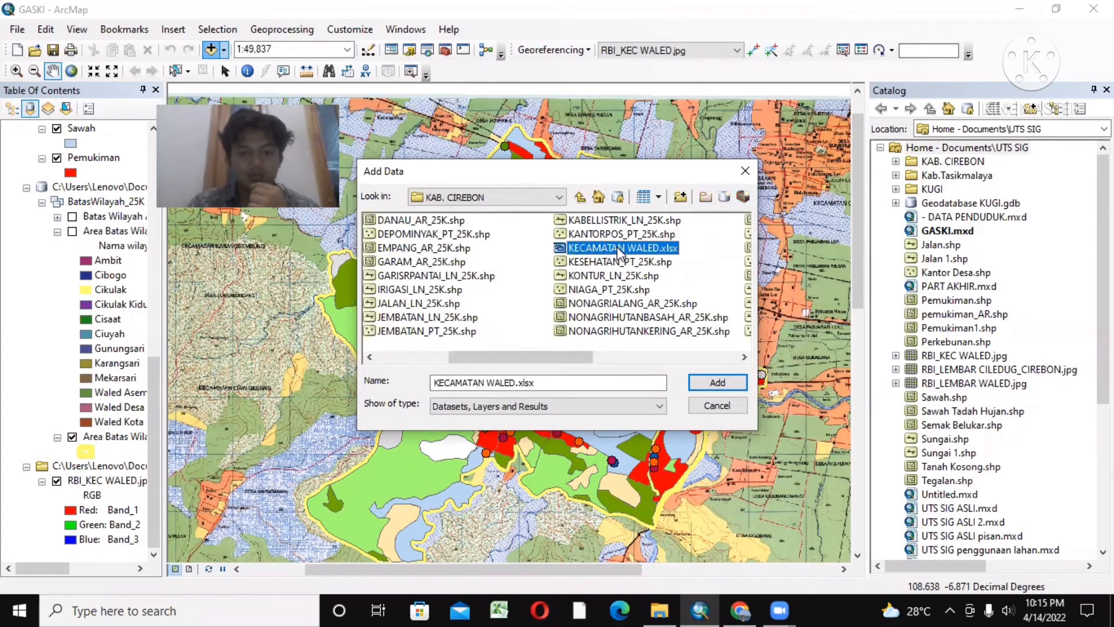
click(702, 386)
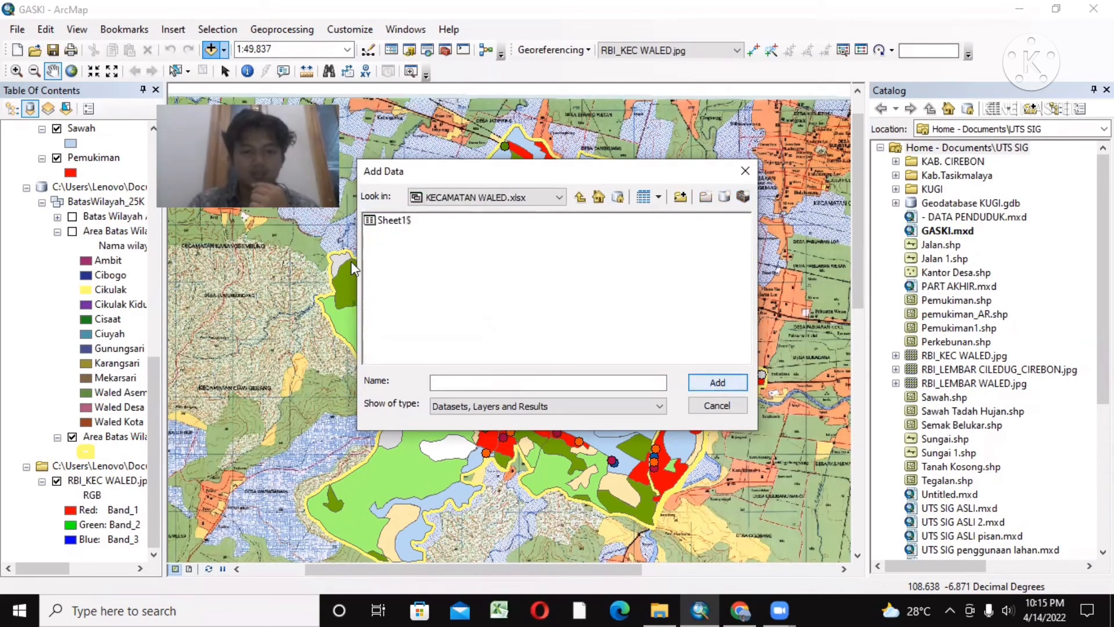
click(409, 221)
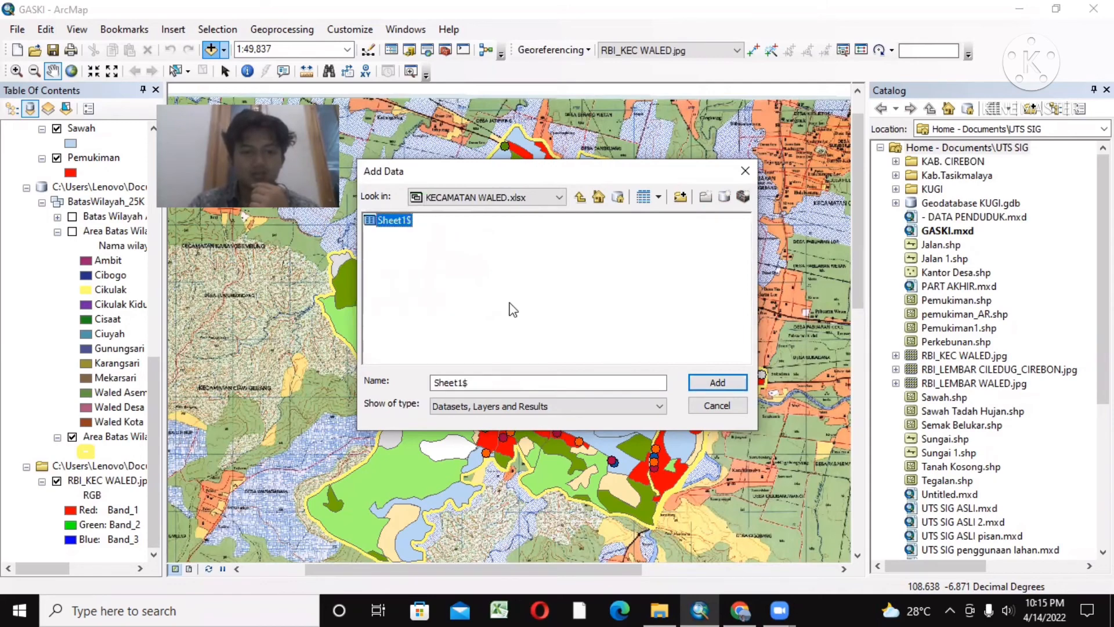
click(718, 383)
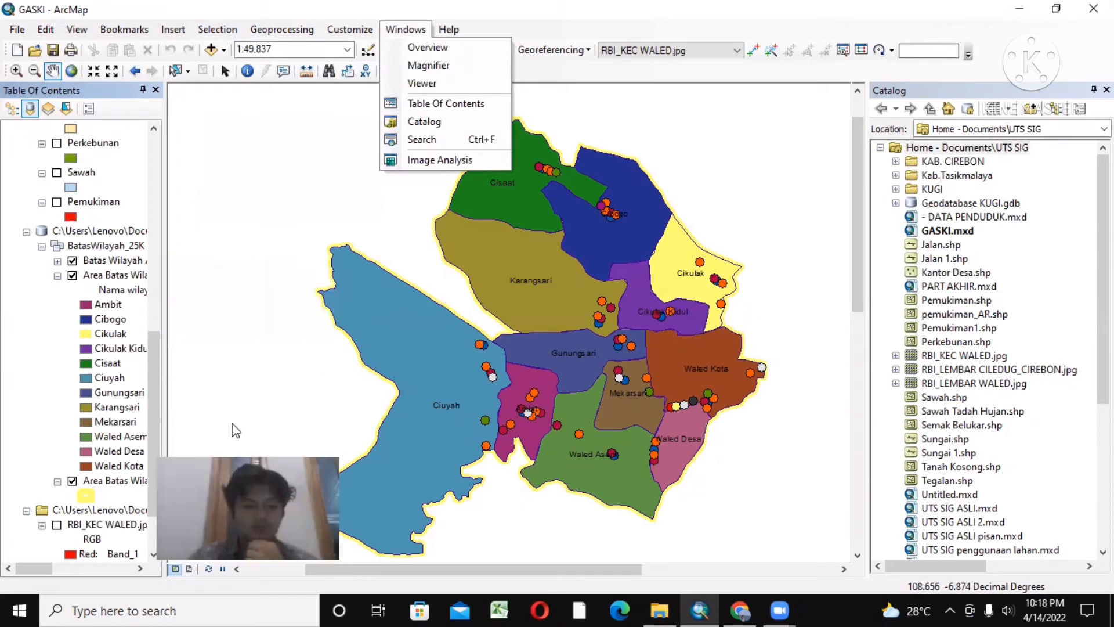
Step: Run the Merge tool on the Area Batas Wilayah Administrasi layer listed between Sawah and Pemukiman, keeping the default output dataset
click(280, 181)
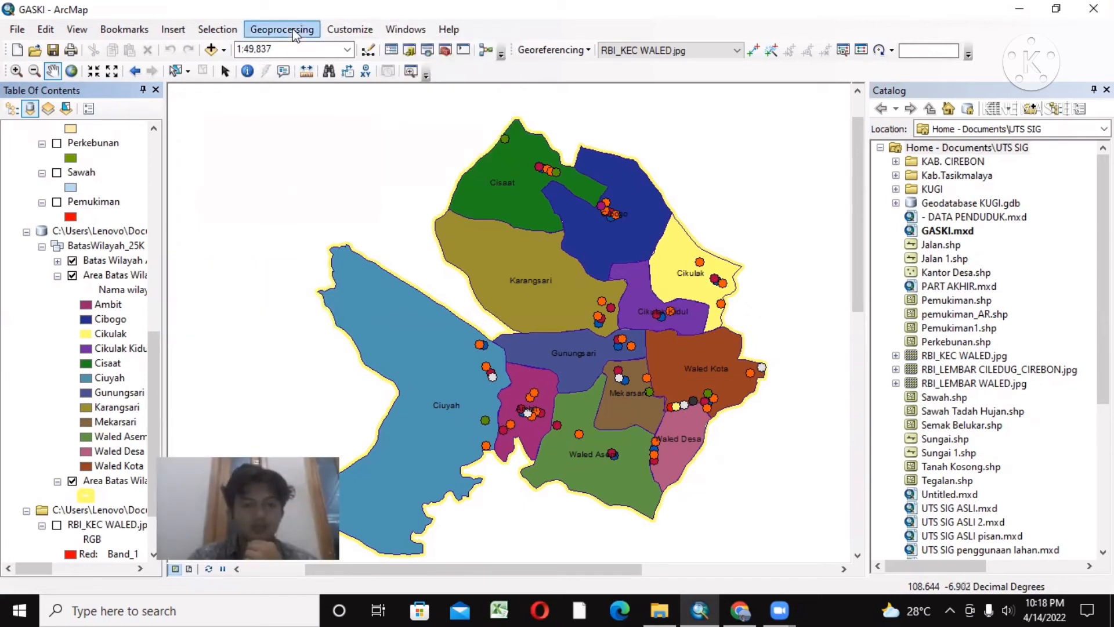
click(289, 29)
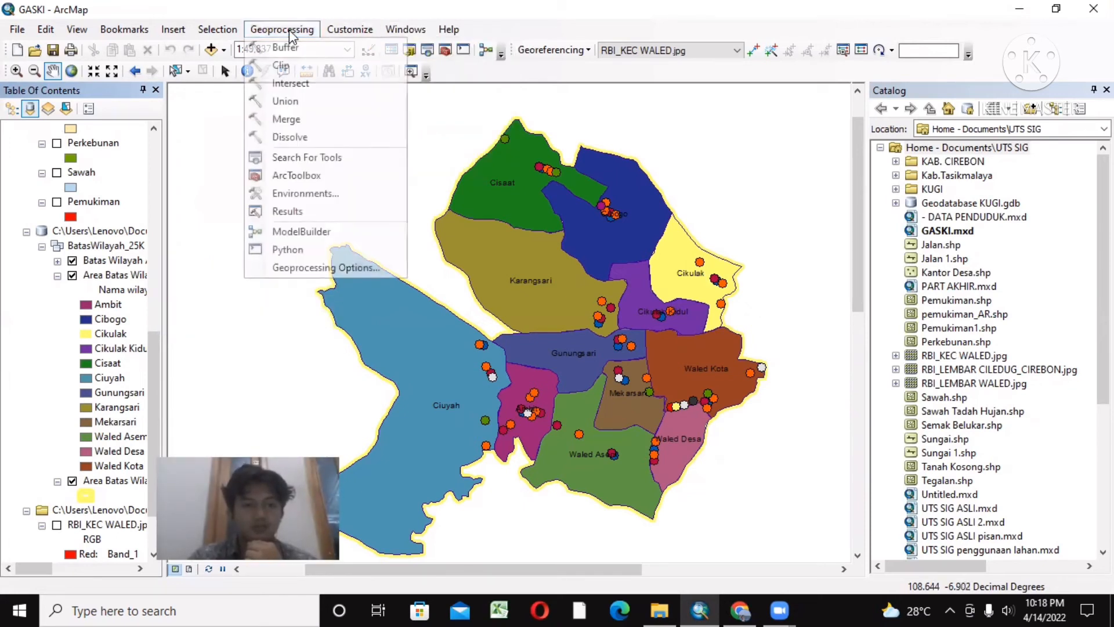
click(299, 118)
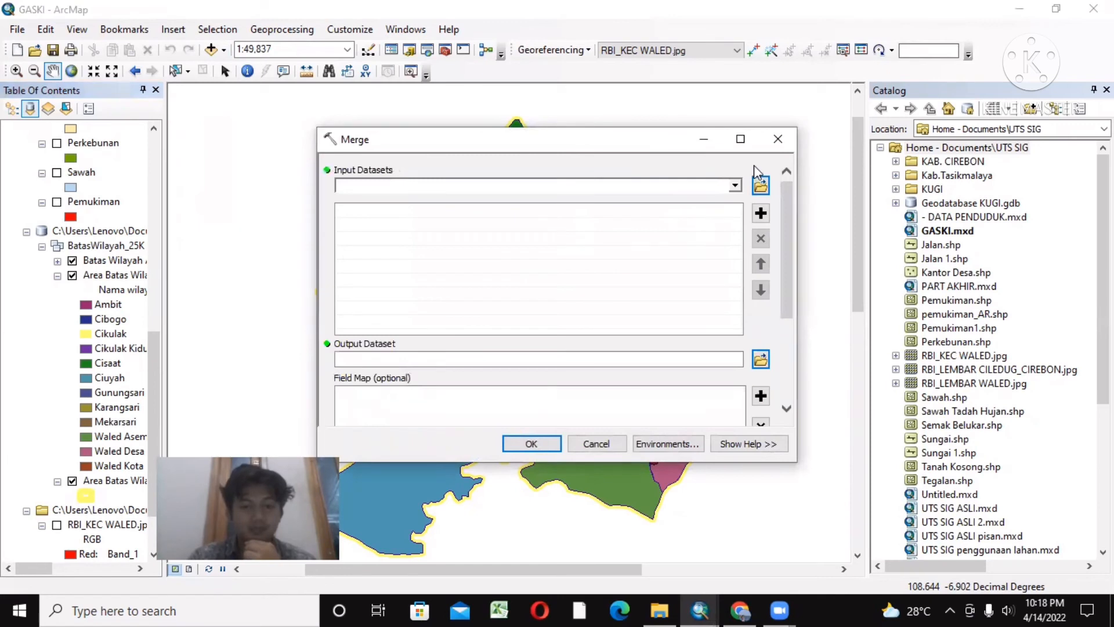
click(735, 186)
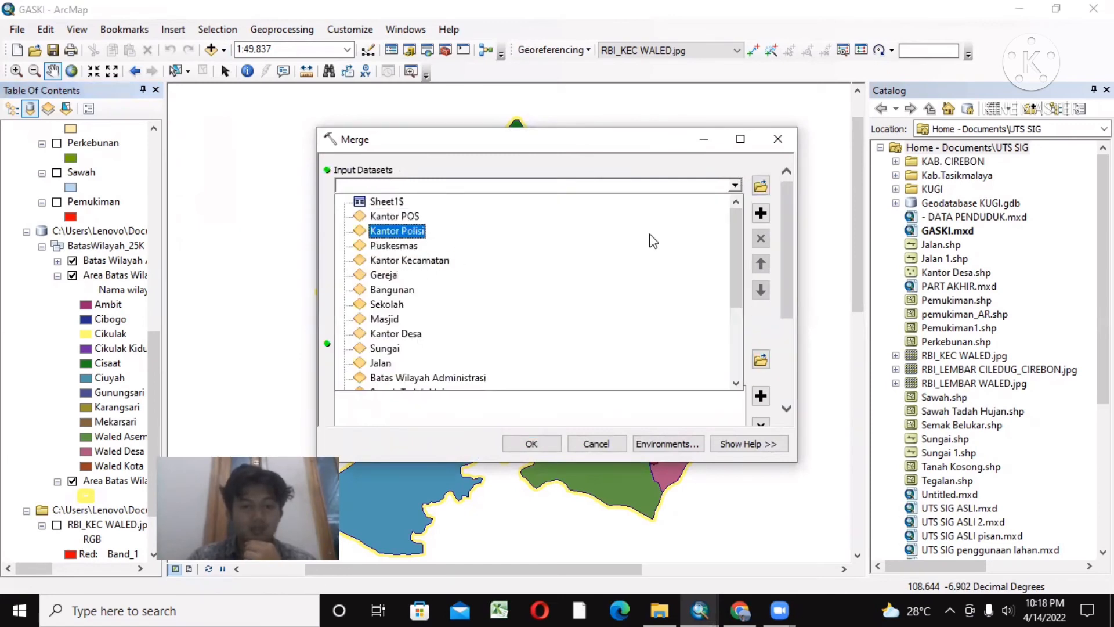
drag(733, 241, 732, 371)
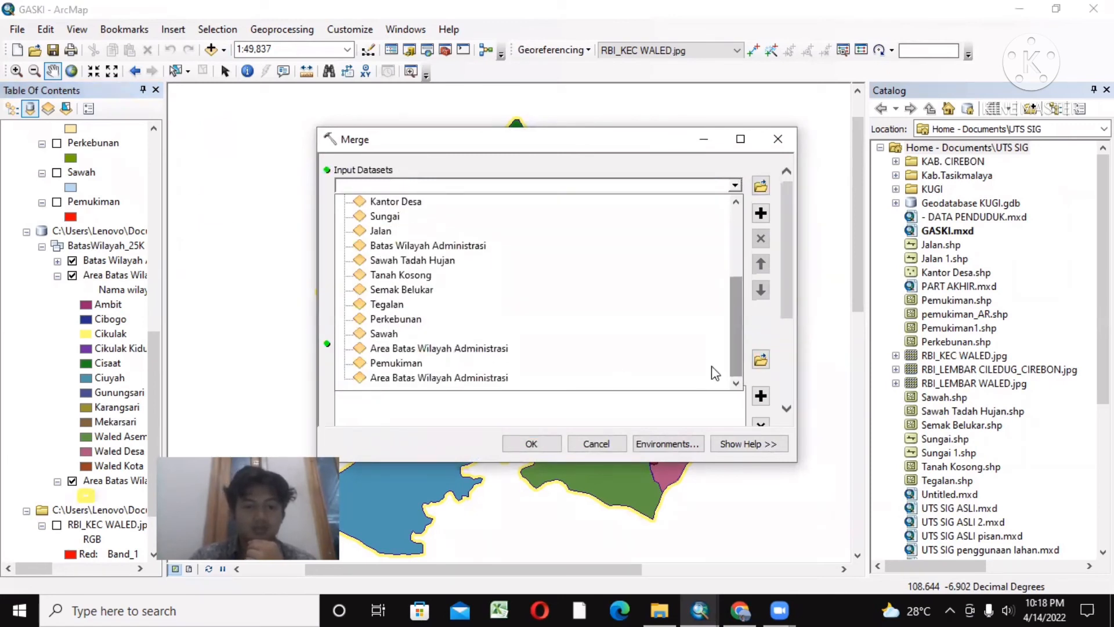
click(409, 351)
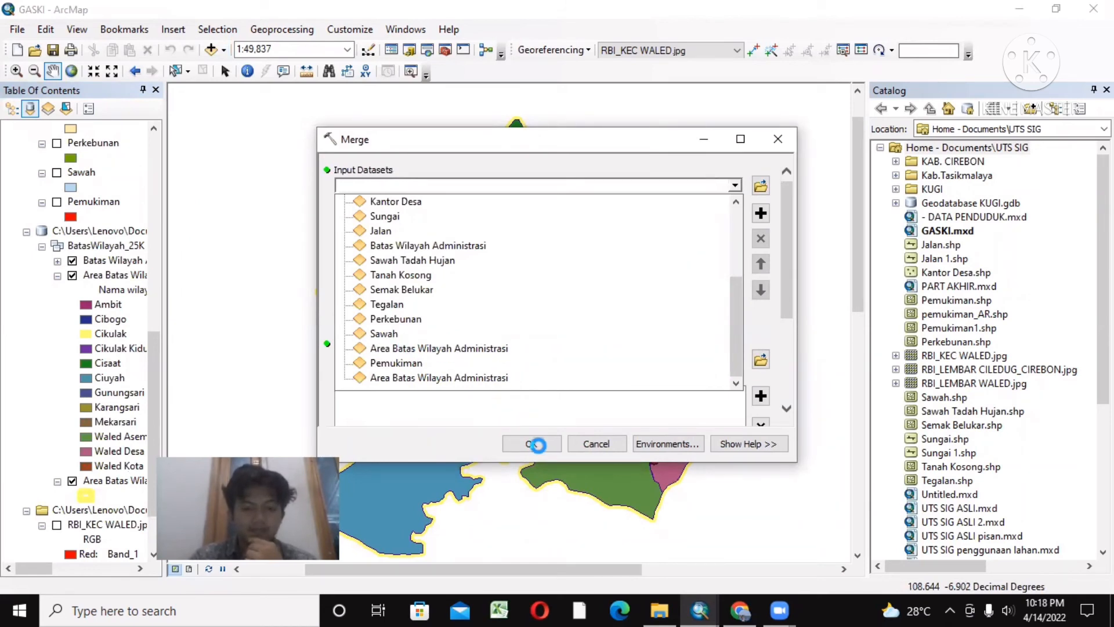
click(538, 445)
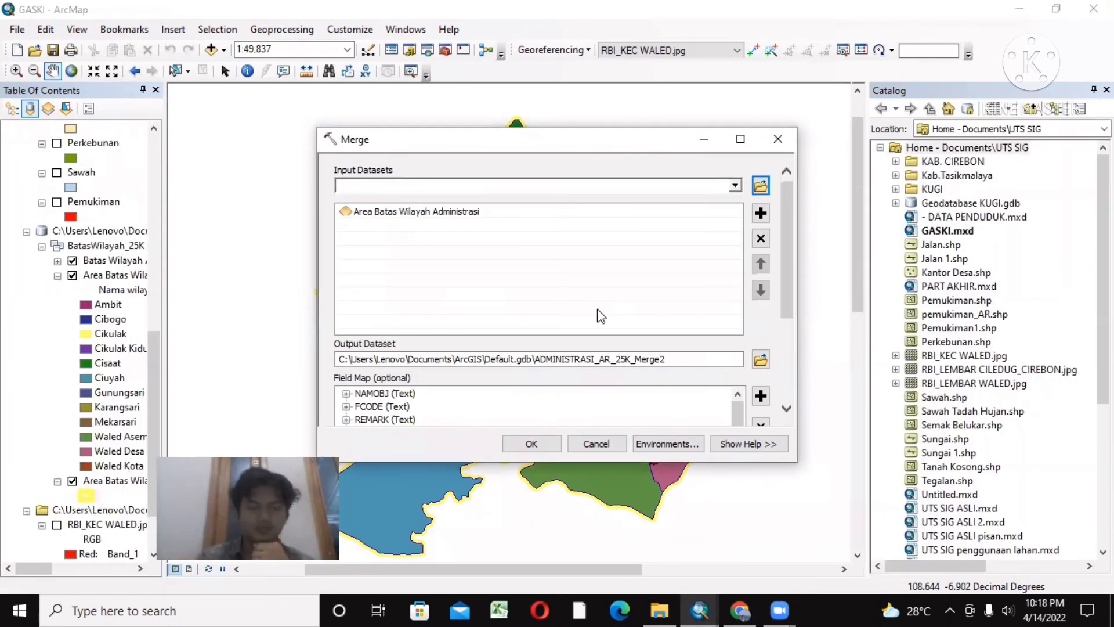
click(442, 215)
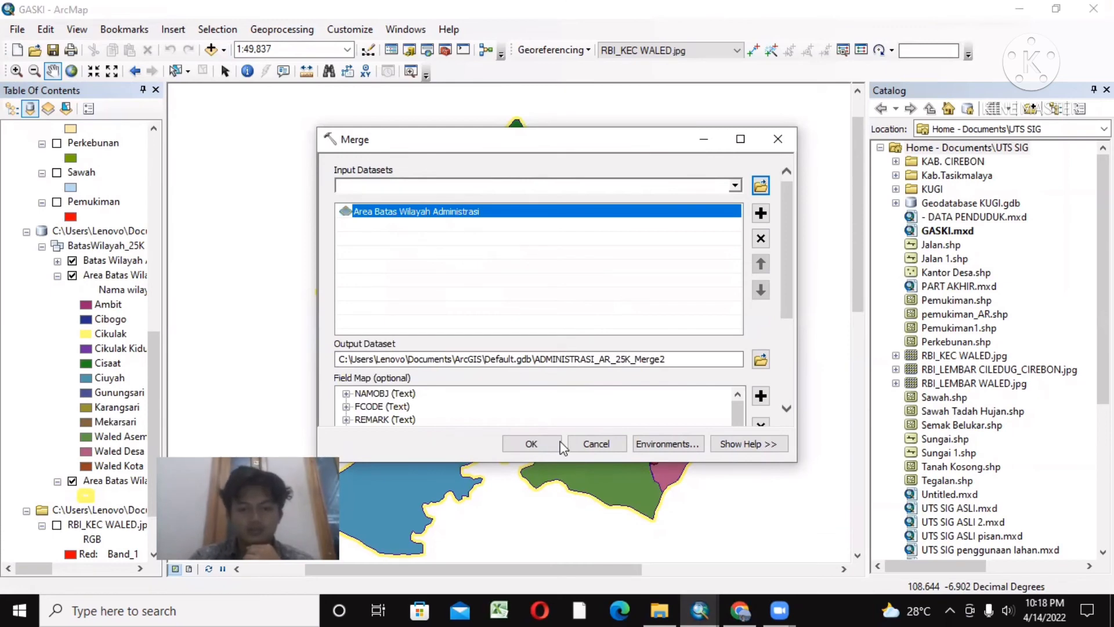
click(530, 444)
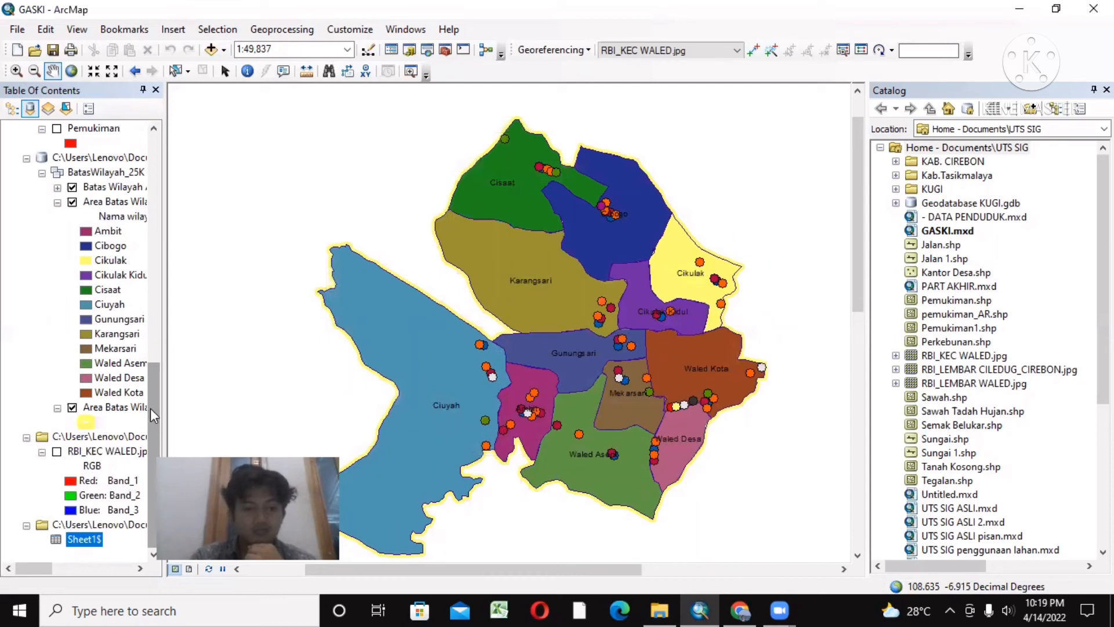
drag(150, 409, 157, 436)
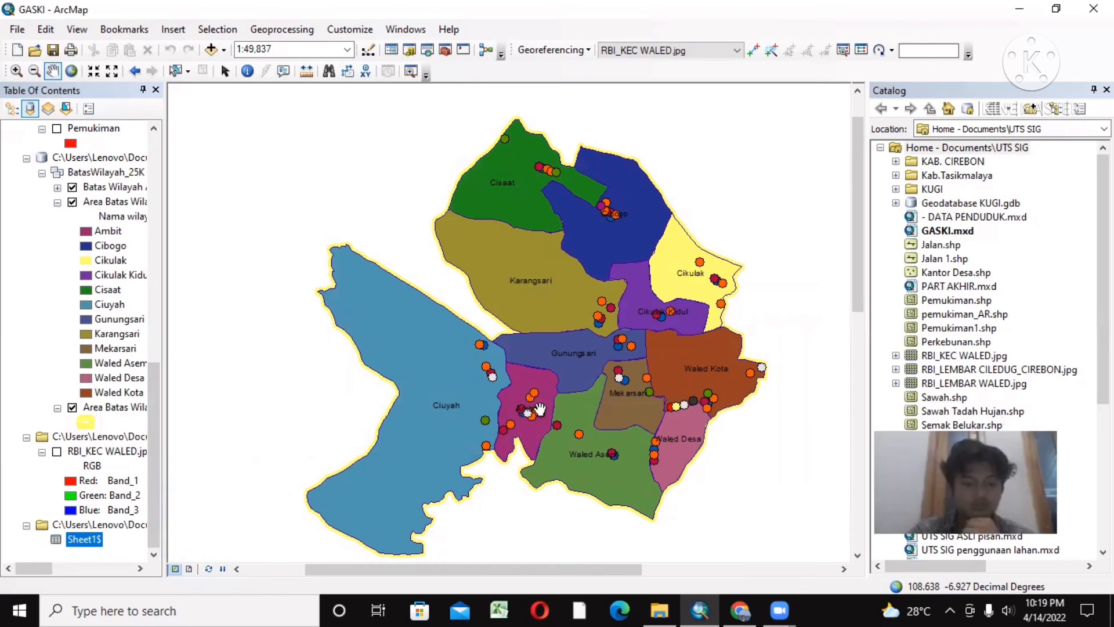
click(145, 435)
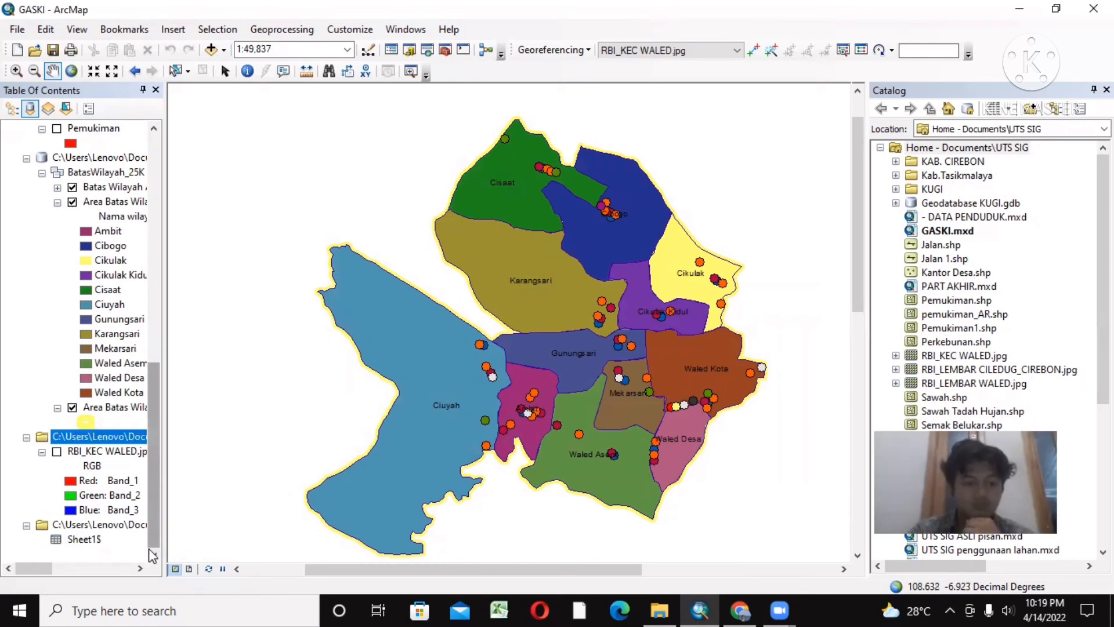
scroll(152, 498, up, 10)
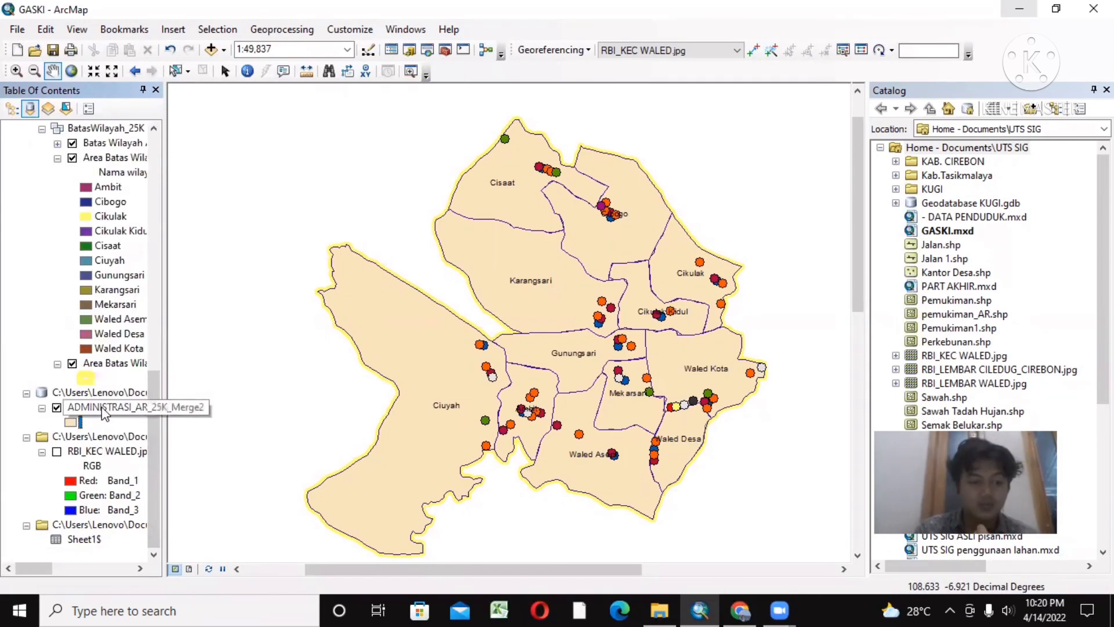
Step: Open the Sheet1$ table, select the Waled Desa record and locate that village on the map
right_click(100, 407)
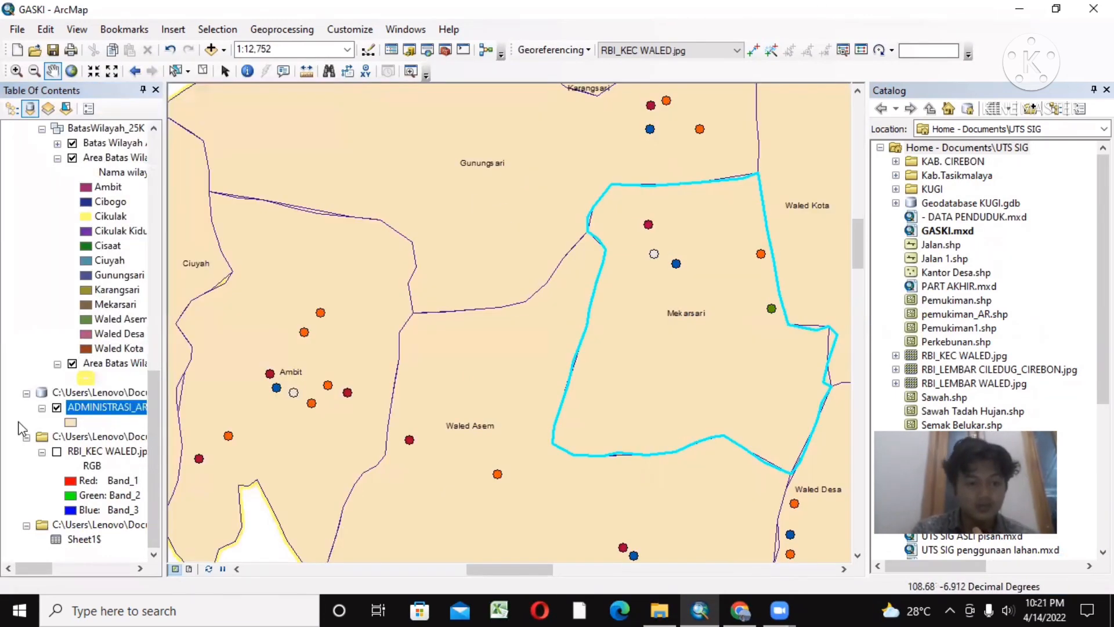
right_click(80, 541)
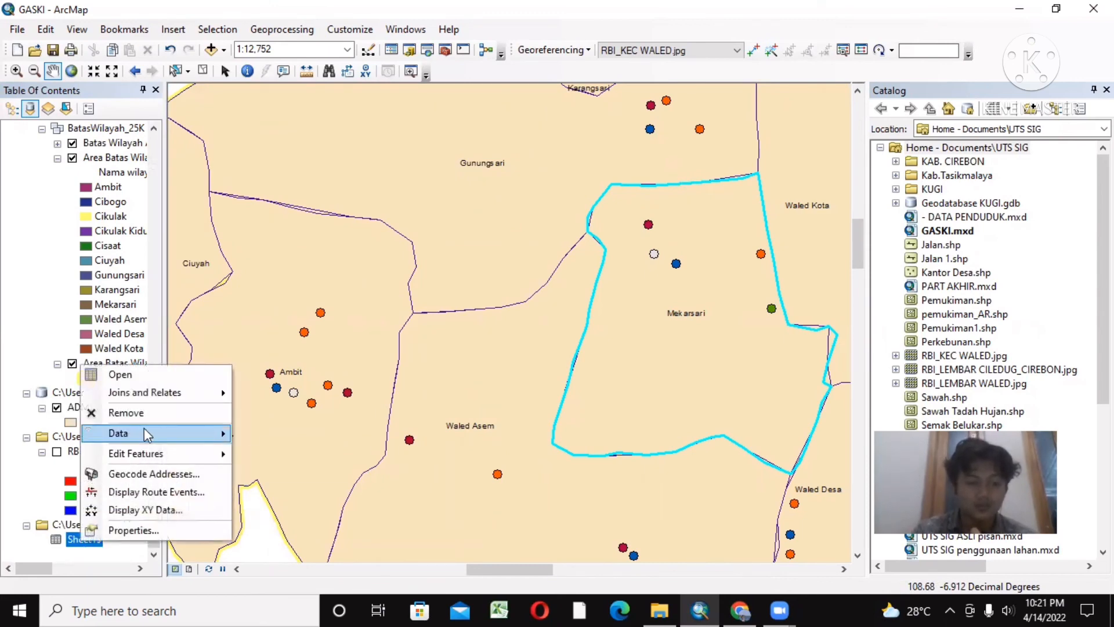
click(133, 382)
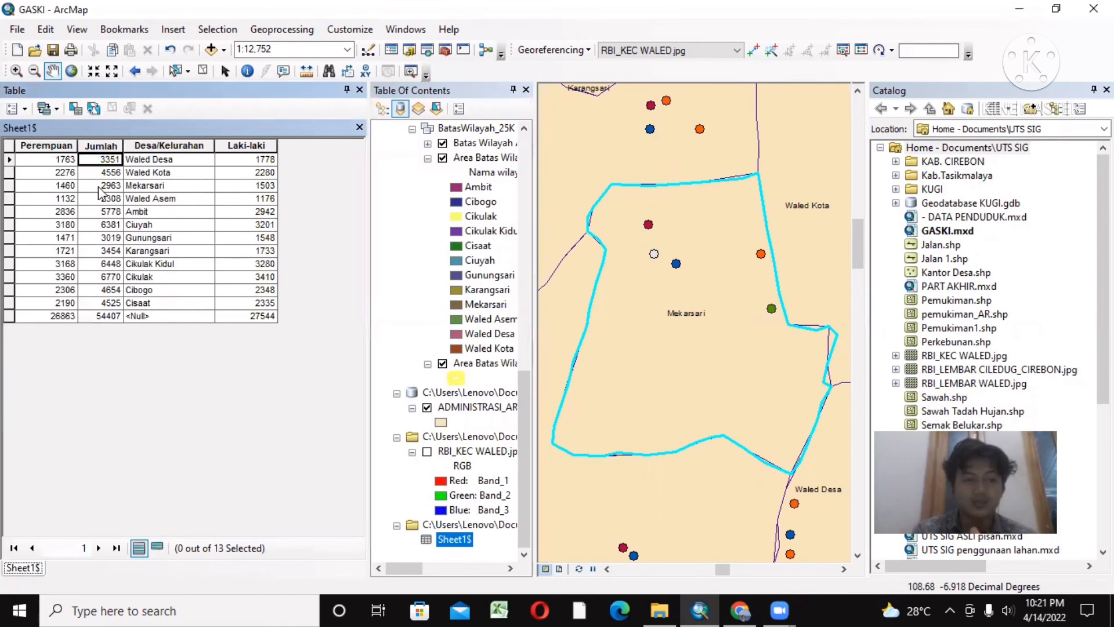
click(9, 161)
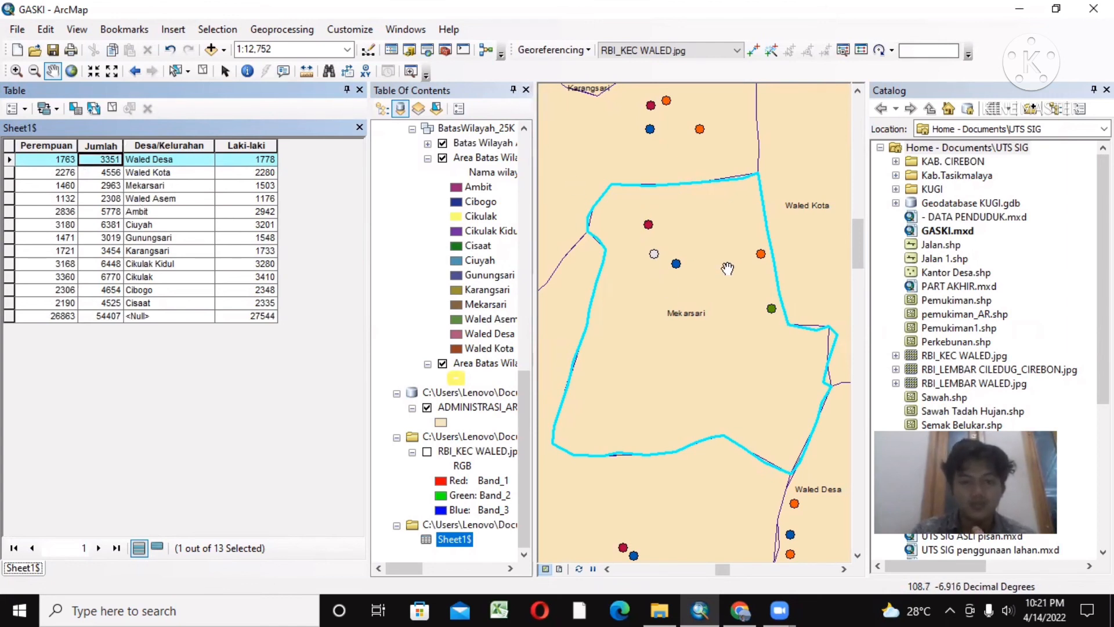
drag(692, 233, 757, 176)
drag(718, 319, 779, 179)
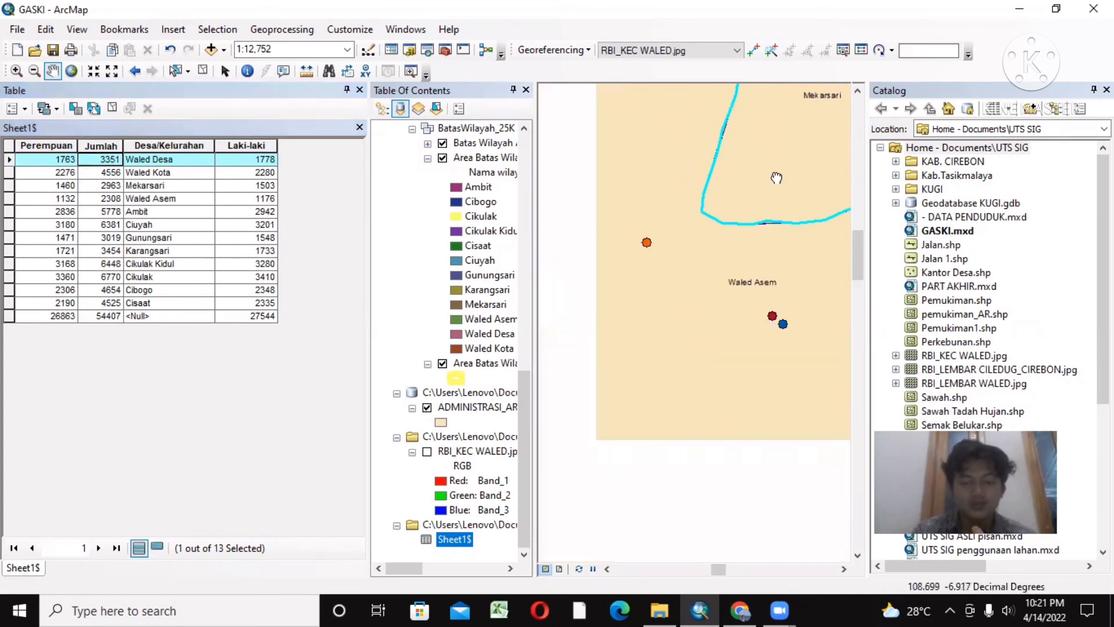
drag(704, 358, 659, 234)
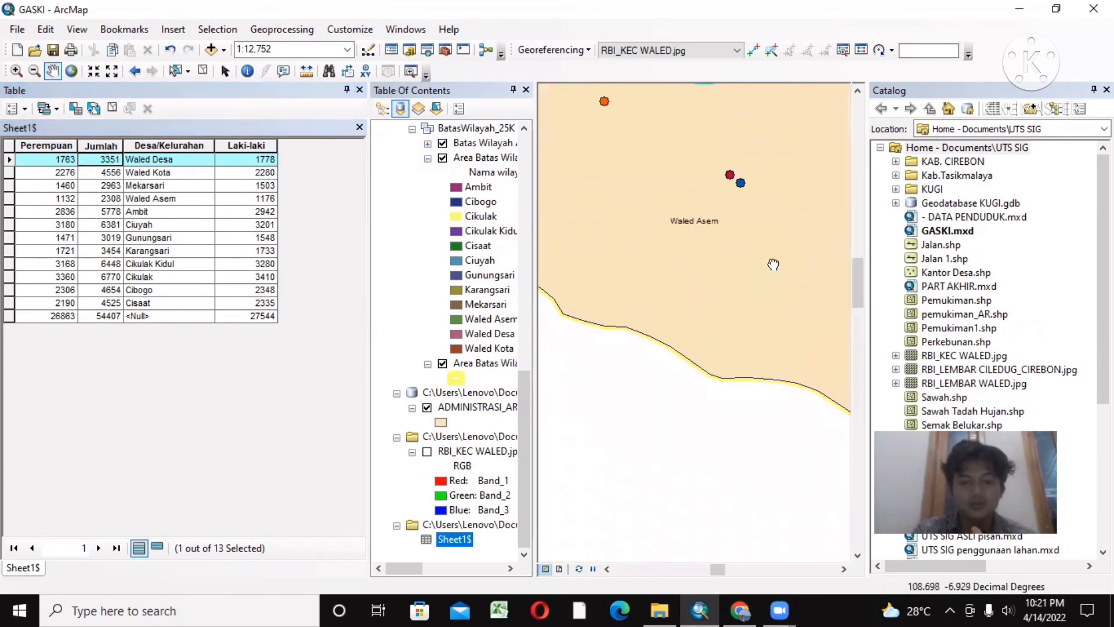
drag(773, 266, 582, 334)
drag(646, 293, 618, 432)
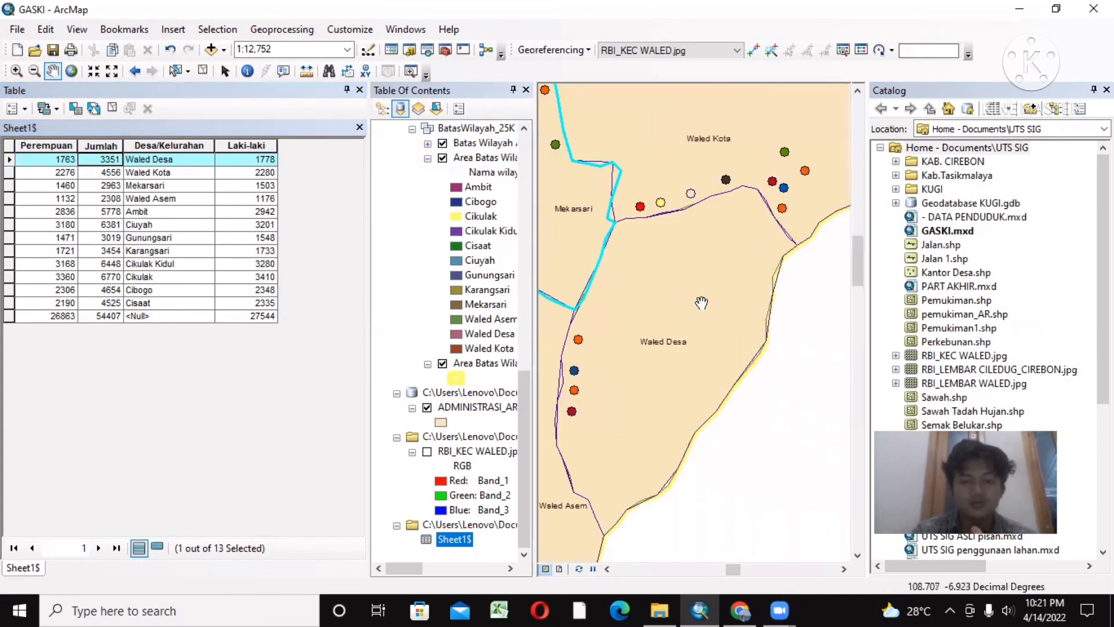
Step: Select the Waled Kota record in Sheet1$, reselect Waled Desa, and close the table
click(9, 172)
drag(9, 162, 9, 169)
click(10, 169)
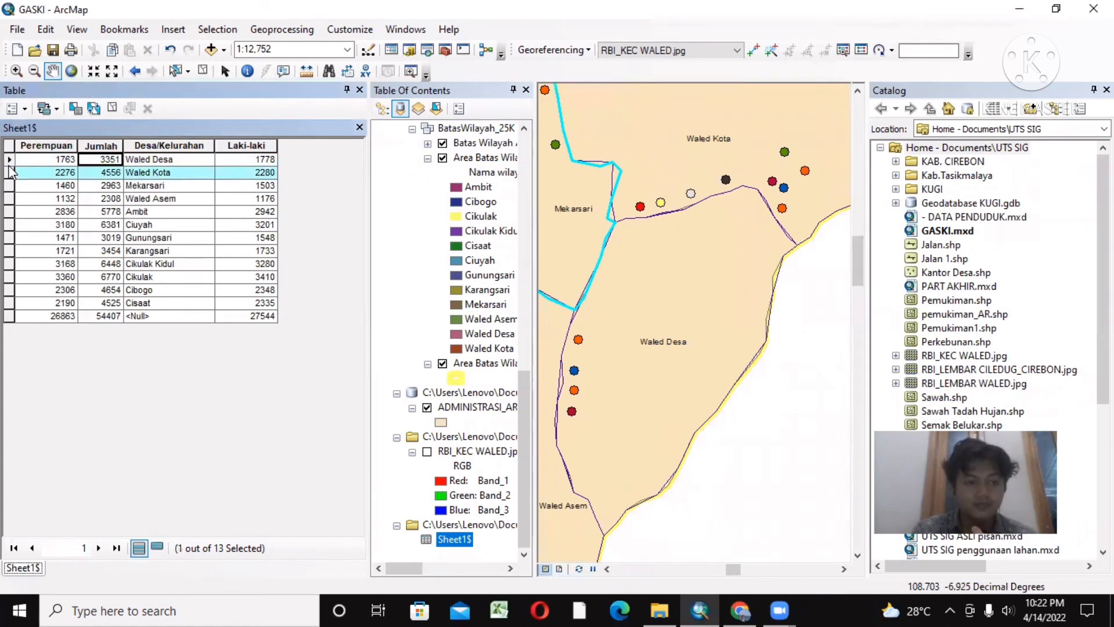
click(9, 160)
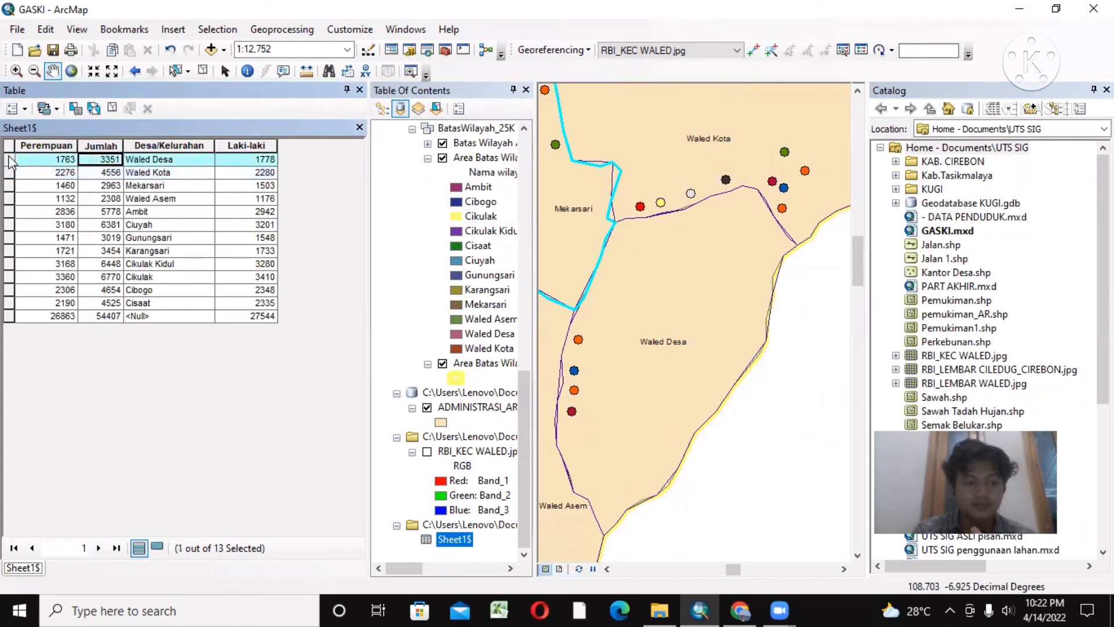
click(359, 90)
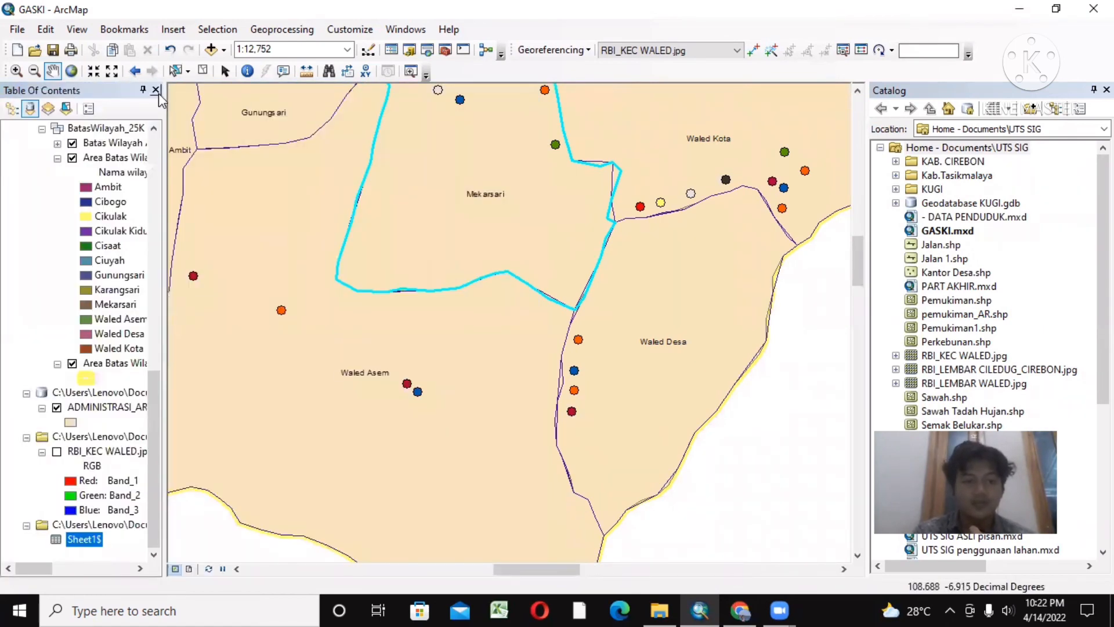
Step: Examine the merged village areas across the whole of Kecamatan Waled at a scale of 1:40,000
drag(415, 264, 473, 297)
drag(381, 281, 556, 355)
click(34, 70)
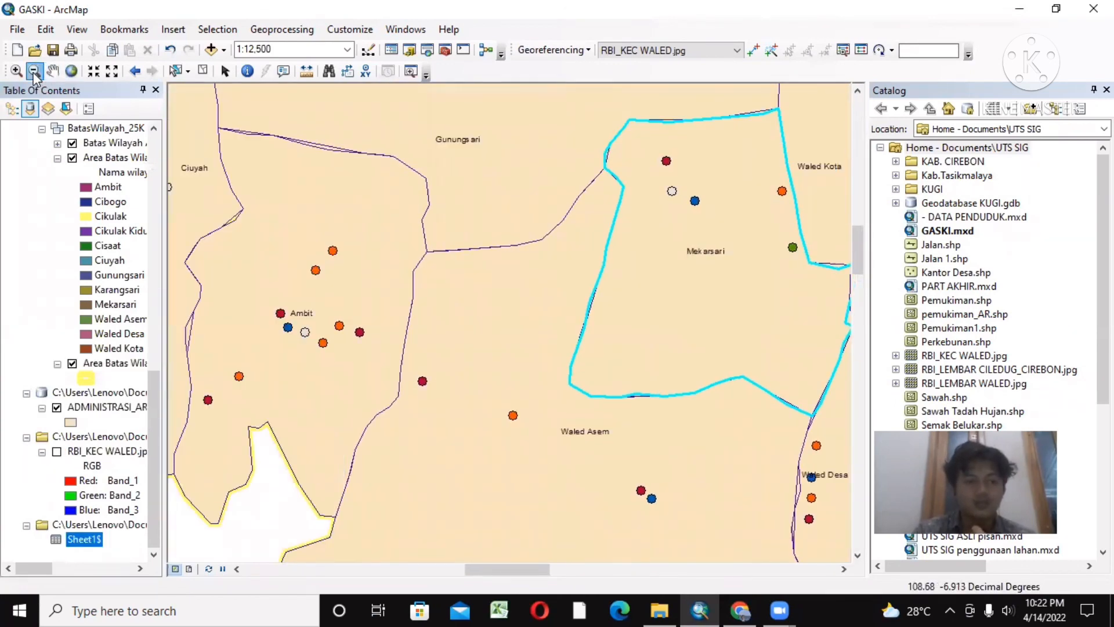
click(428, 154)
click(427, 154)
click(427, 153)
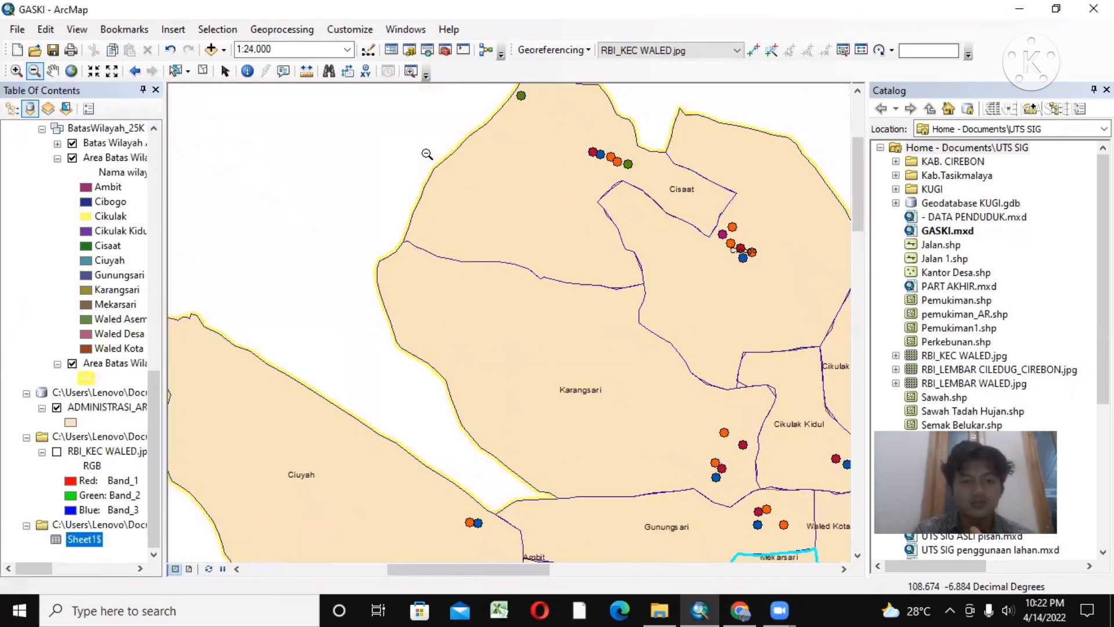
click(427, 154)
click(52, 71)
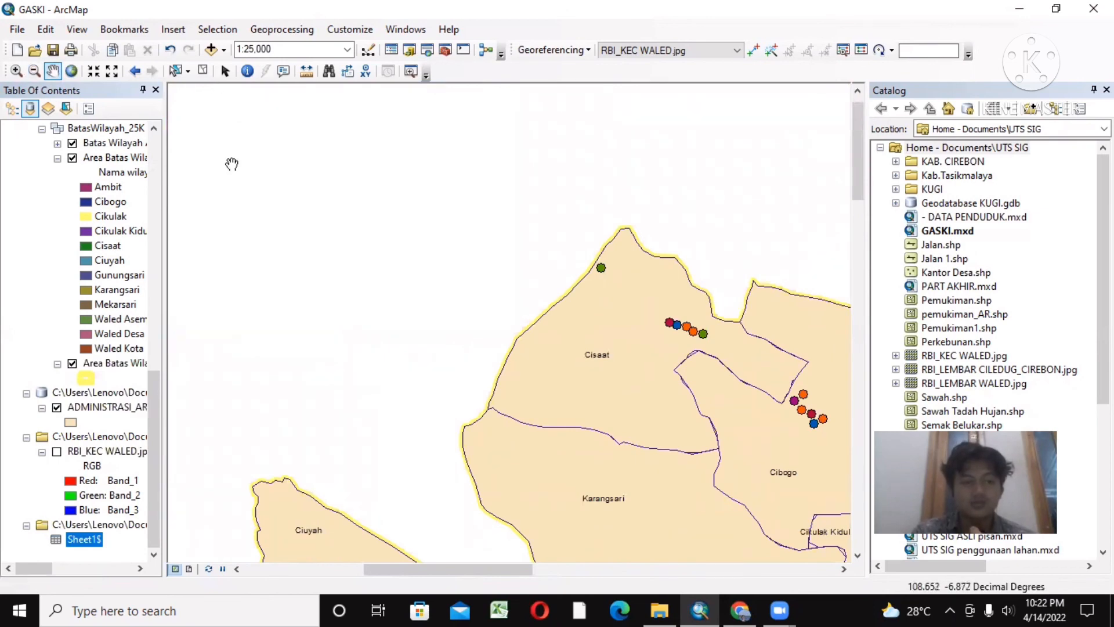
drag(561, 393, 363, 176)
drag(438, 258, 359, 102)
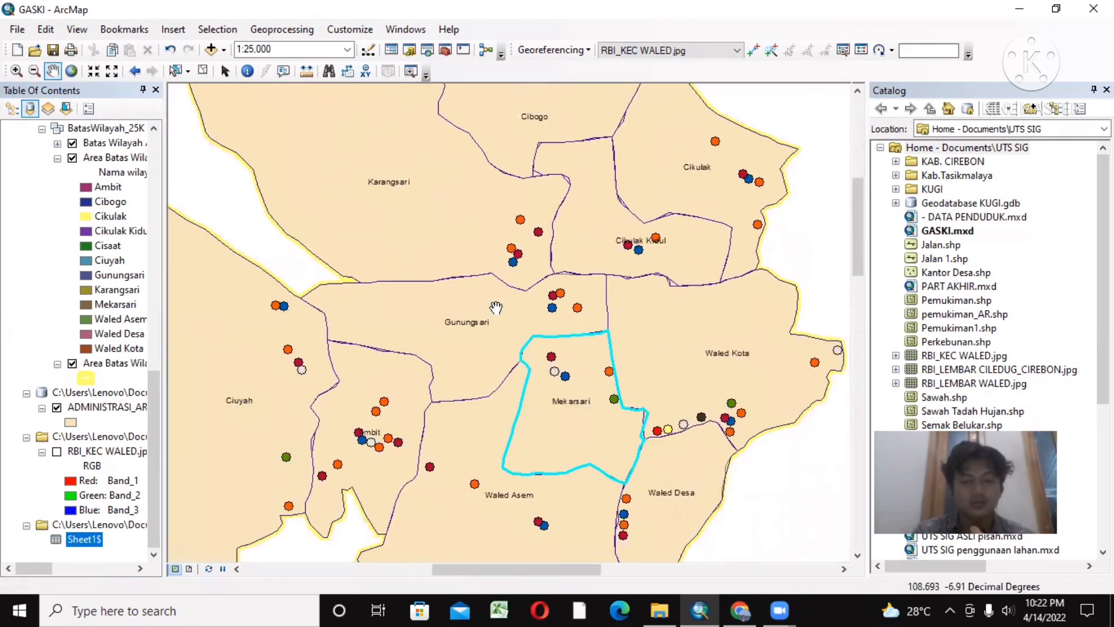
drag(496, 308, 521, 236)
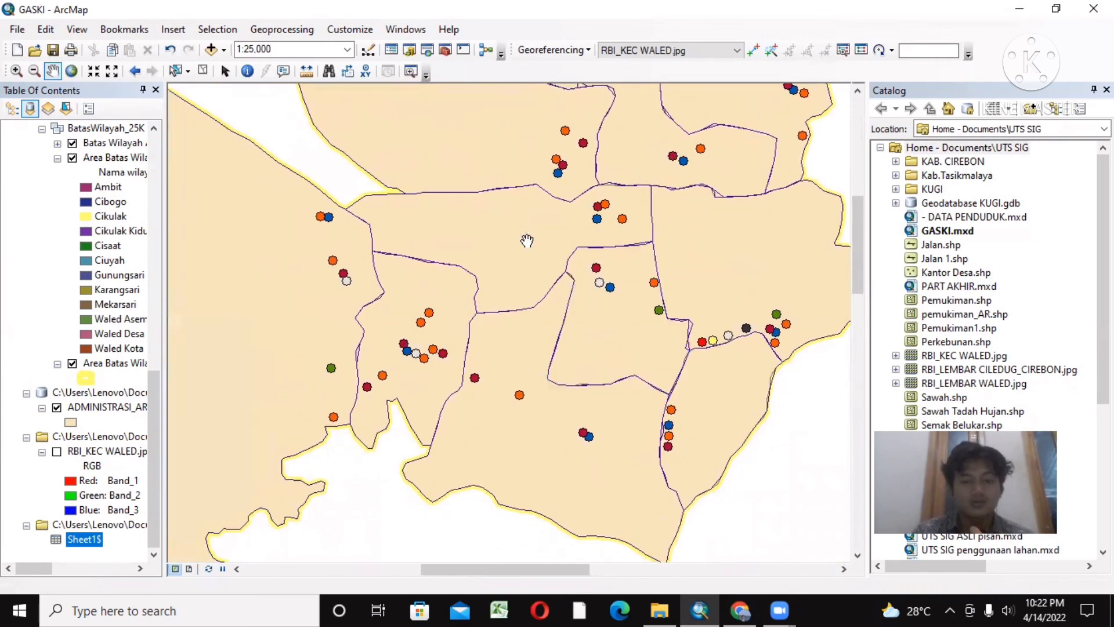
click(34, 71)
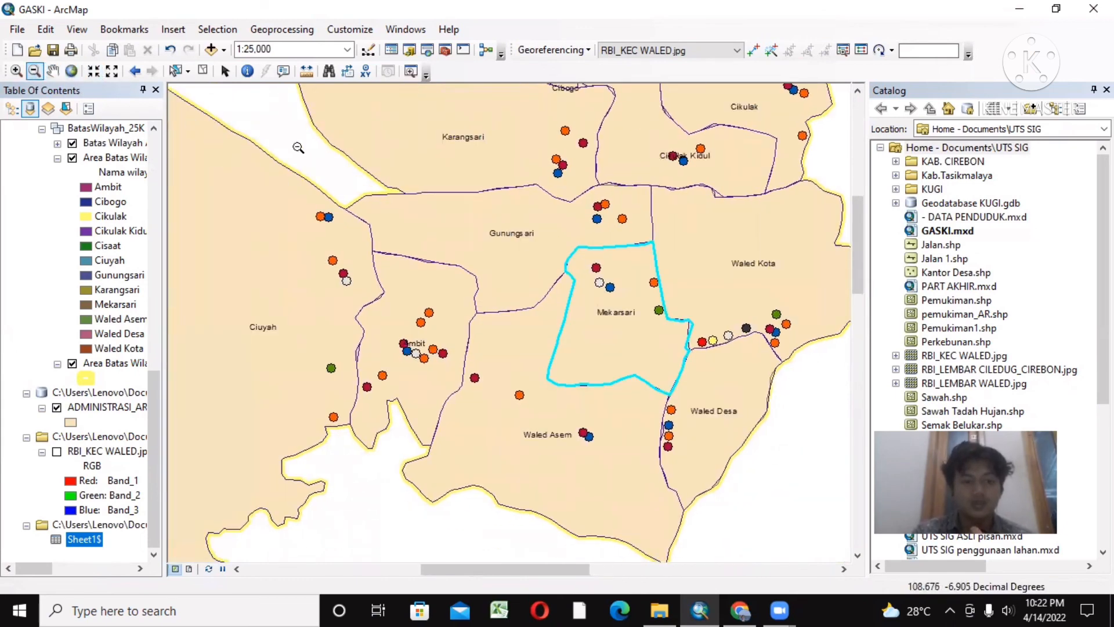
click(398, 179)
click(404, 189)
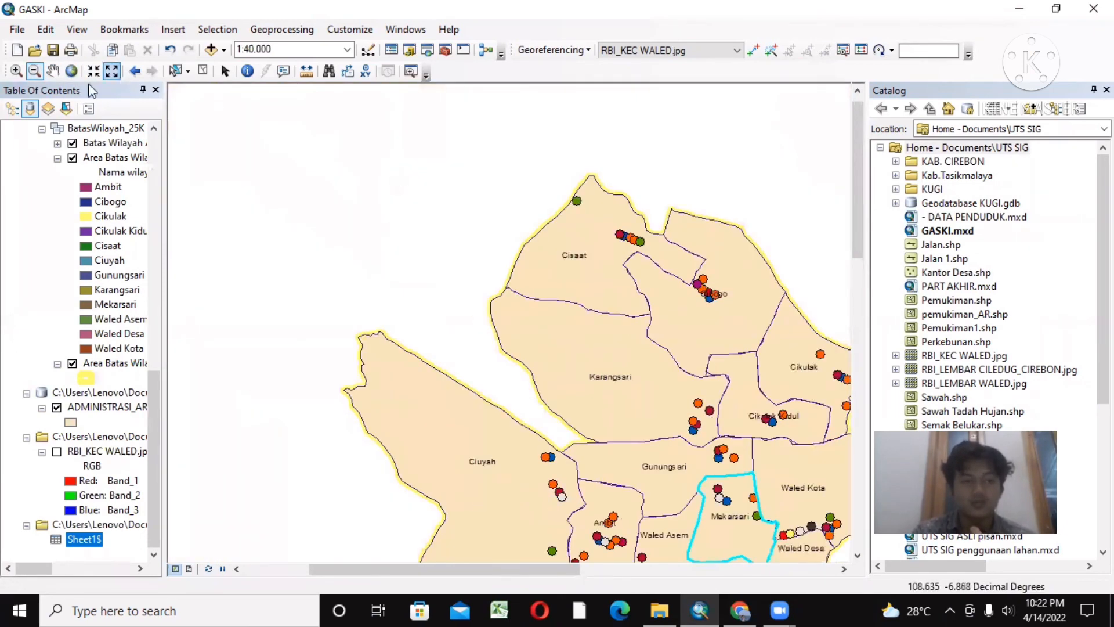
click(52, 72)
drag(430, 329, 330, 176)
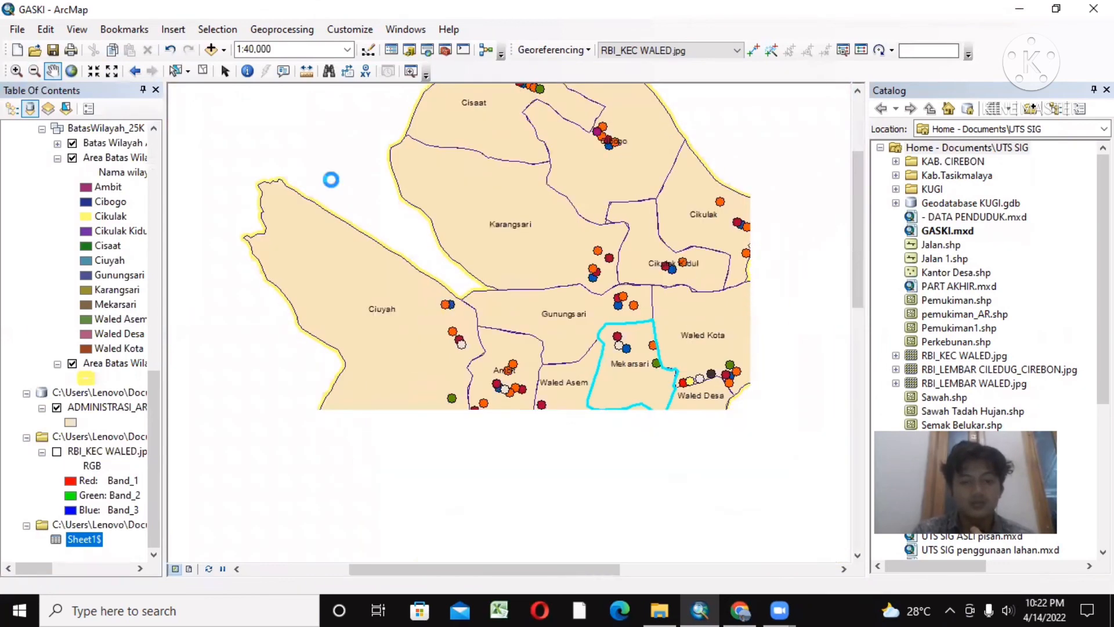
drag(499, 285, 471, 273)
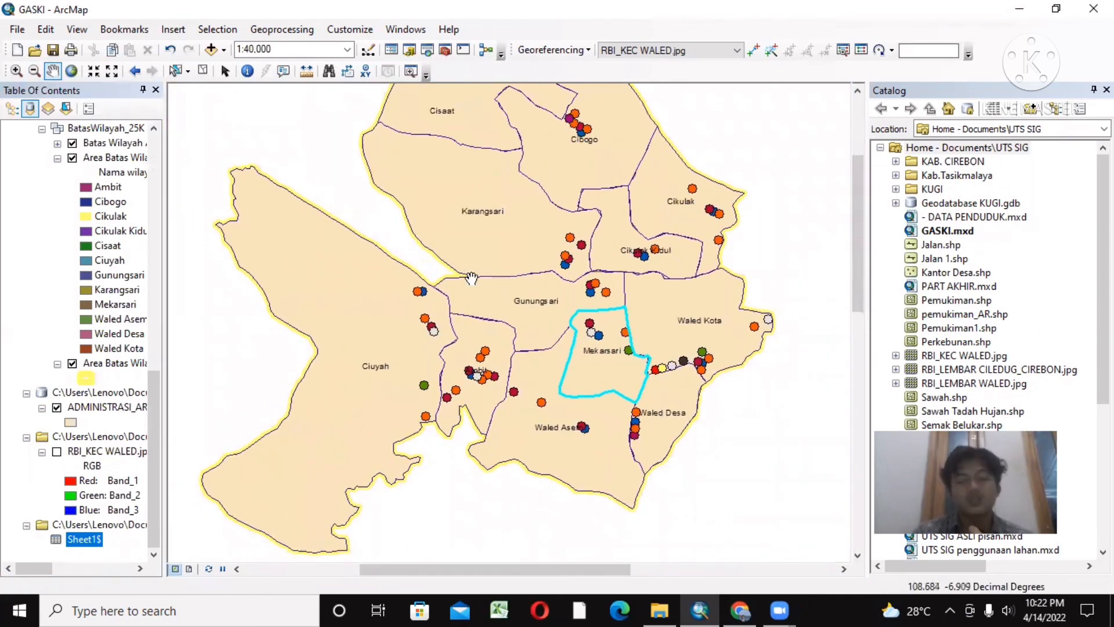
drag(319, 300, 361, 321)
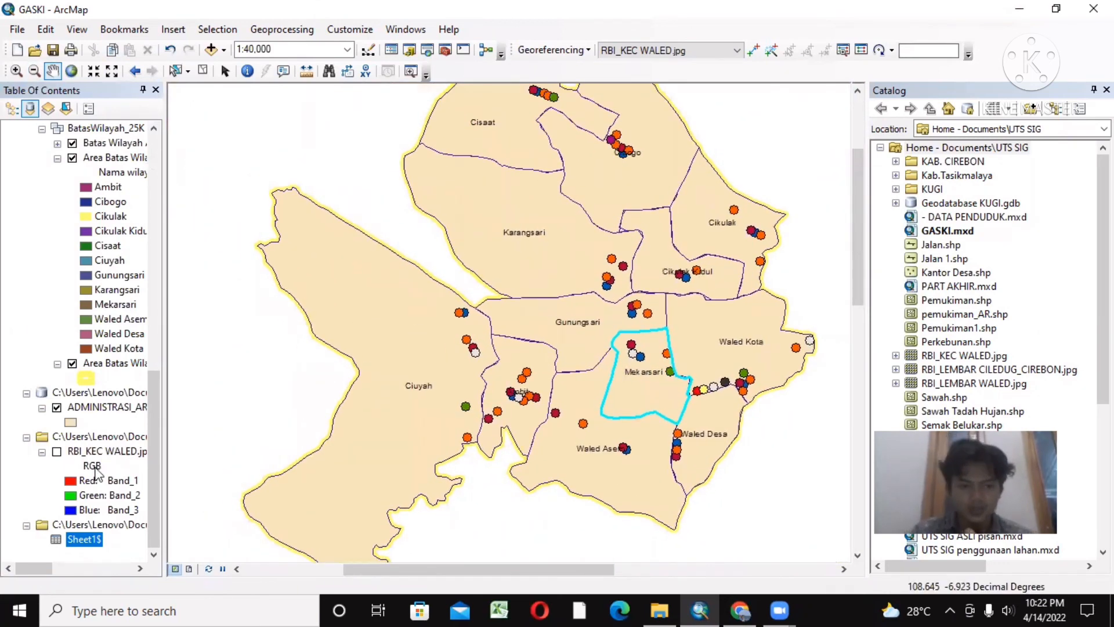